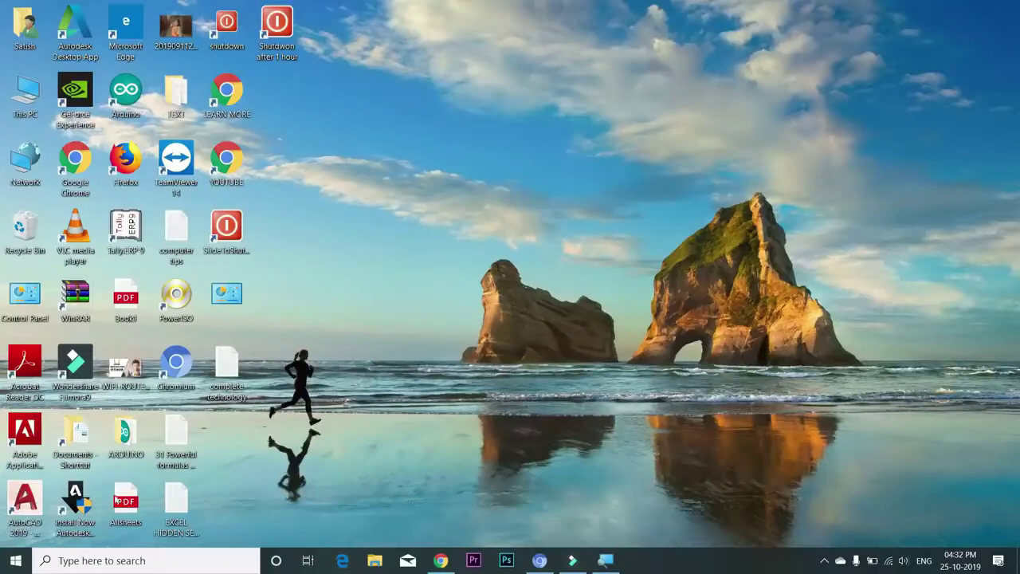
- Start Excel from the Windows Run box by entering 'excel'
left_click(14, 560)
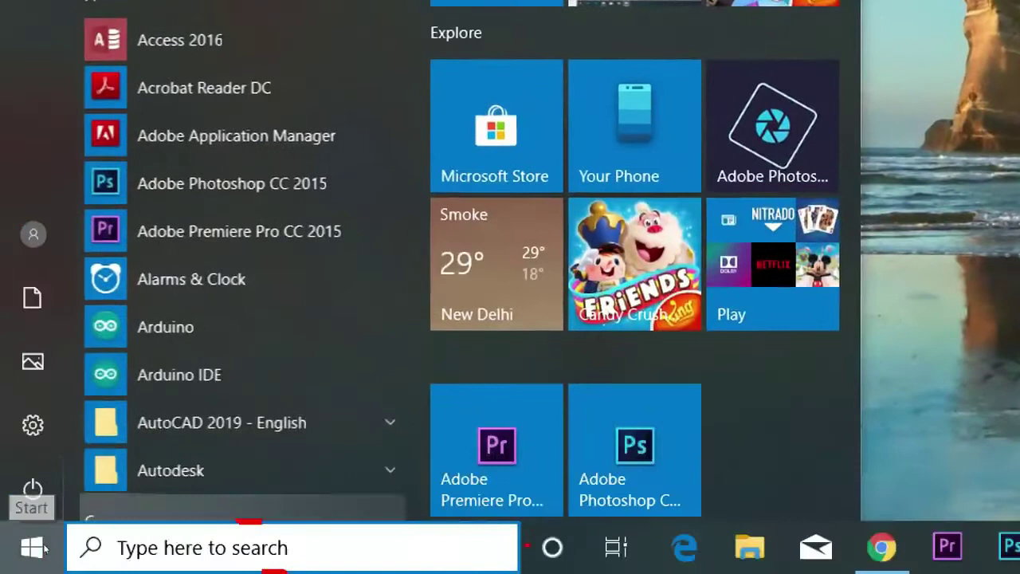
type("e")
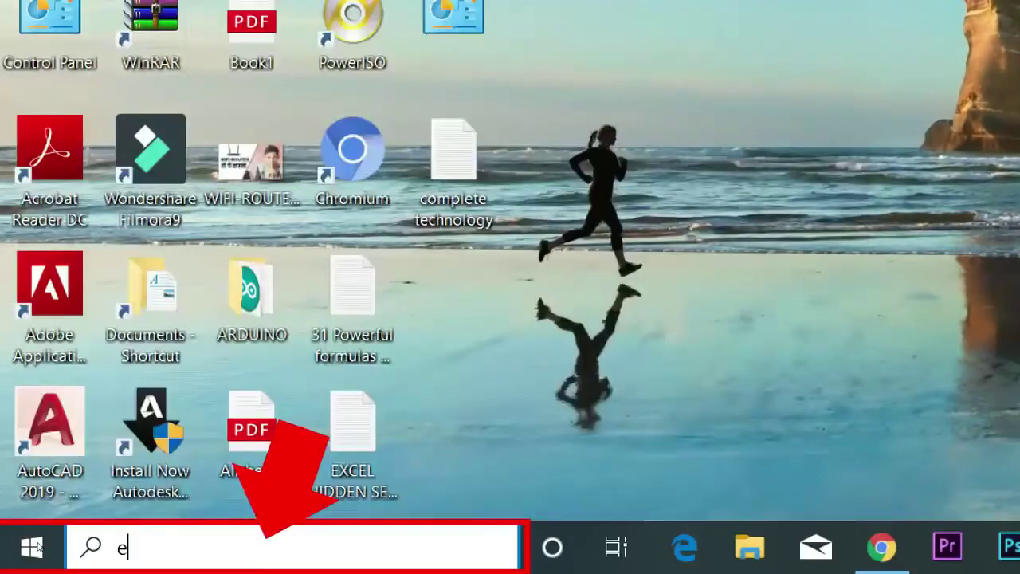
type("xcel")
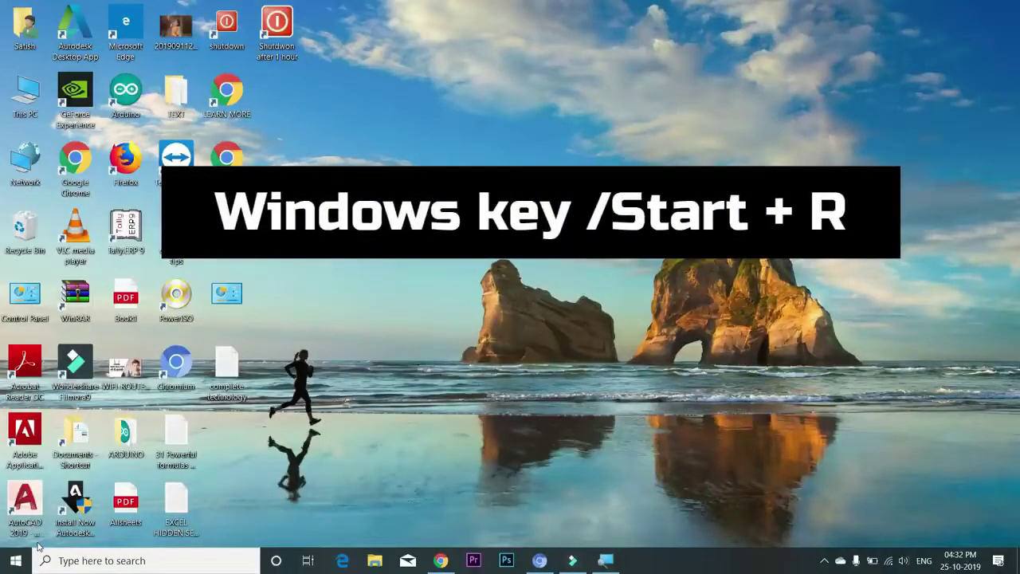
key("super+r")
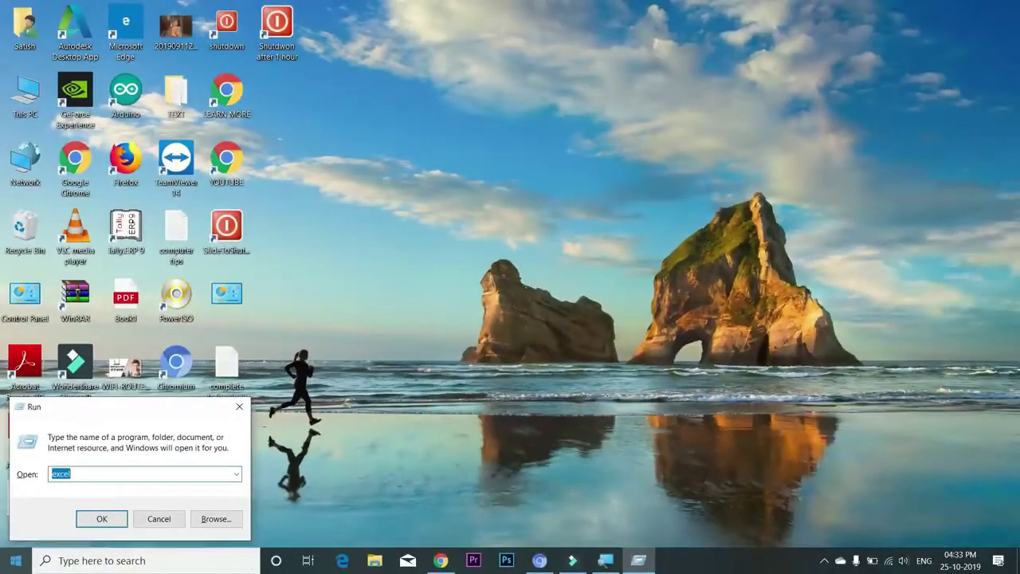
key("Return")
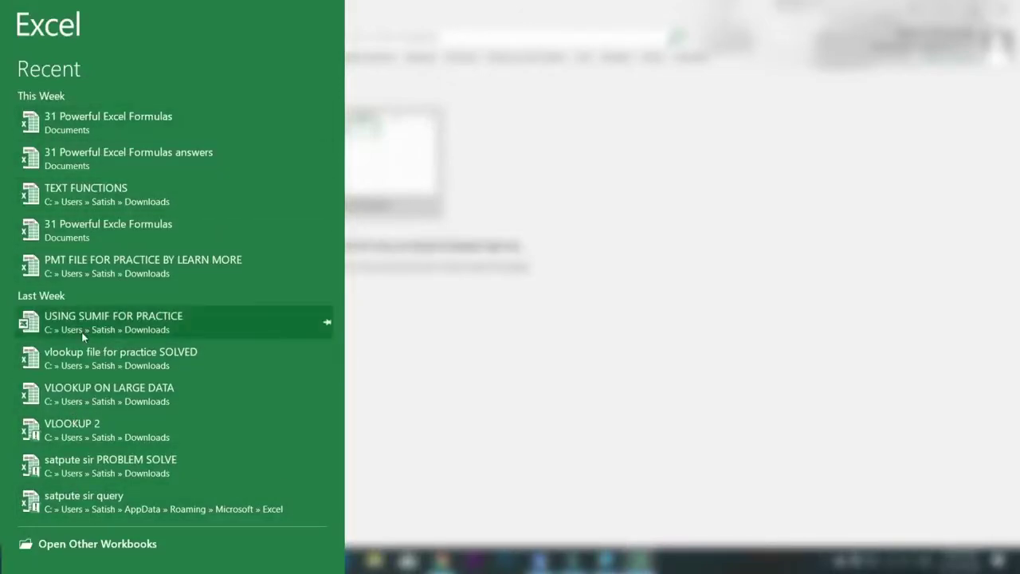
- Create a new blank workbook, Book1, from the Excel start screen
left_click(84, 380)
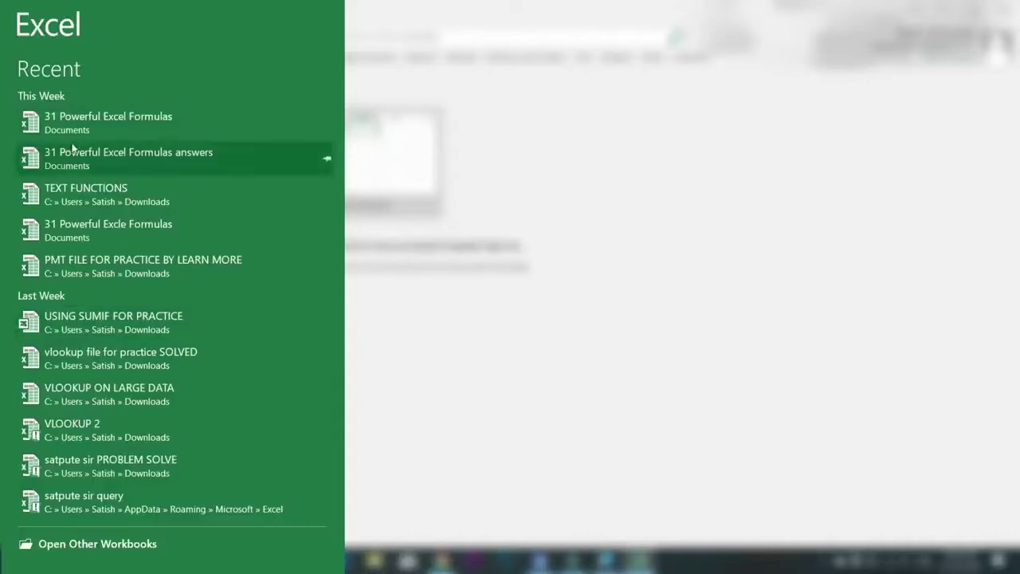
left_click(255, 223)
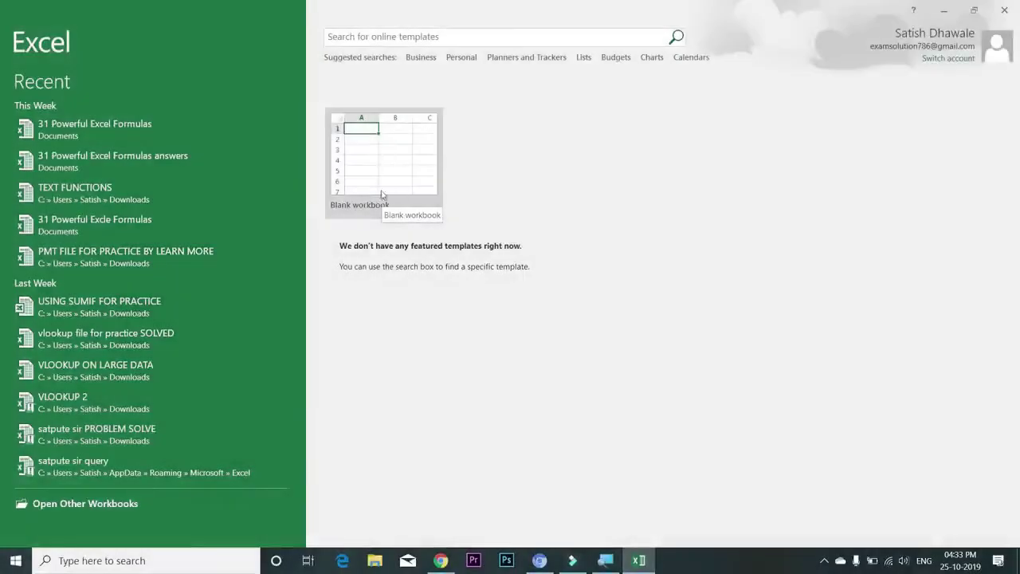
left_click(398, 159)
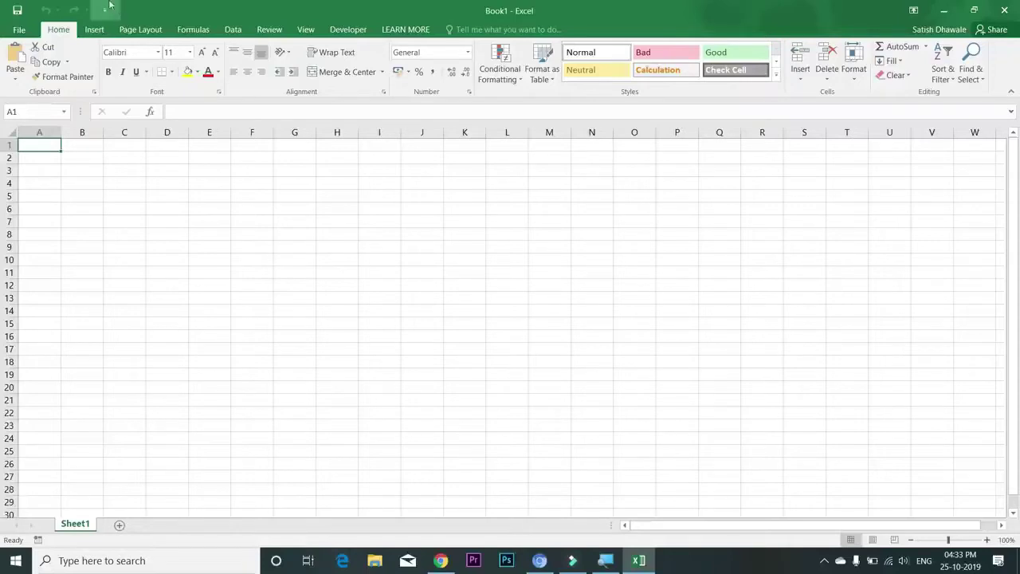
left_click(26, 37)
left_click(27, 35)
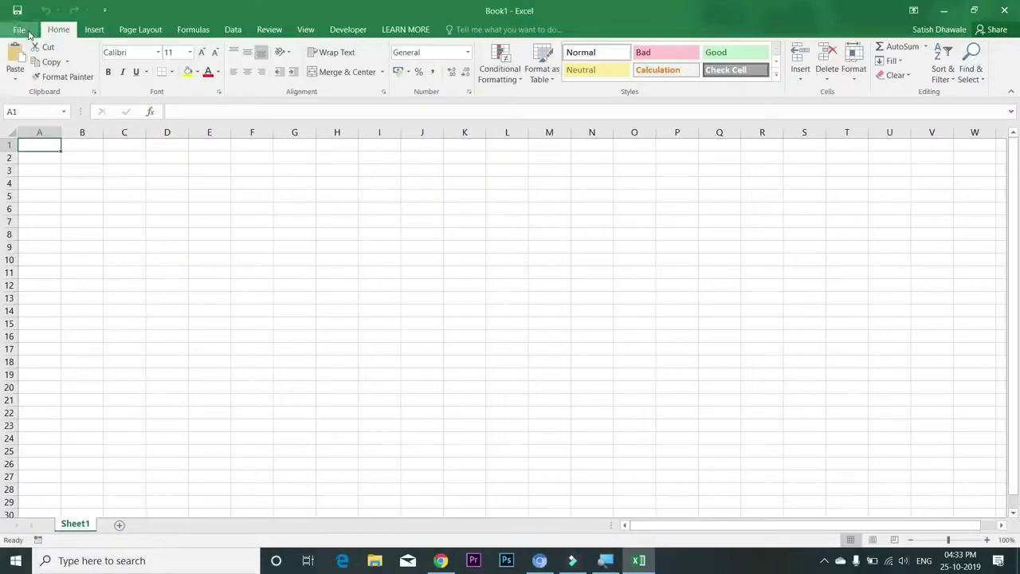
left_click(28, 35)
left_click(28, 35)
left_click(28, 35)
left_click(28, 35)
left_click(31, 36)
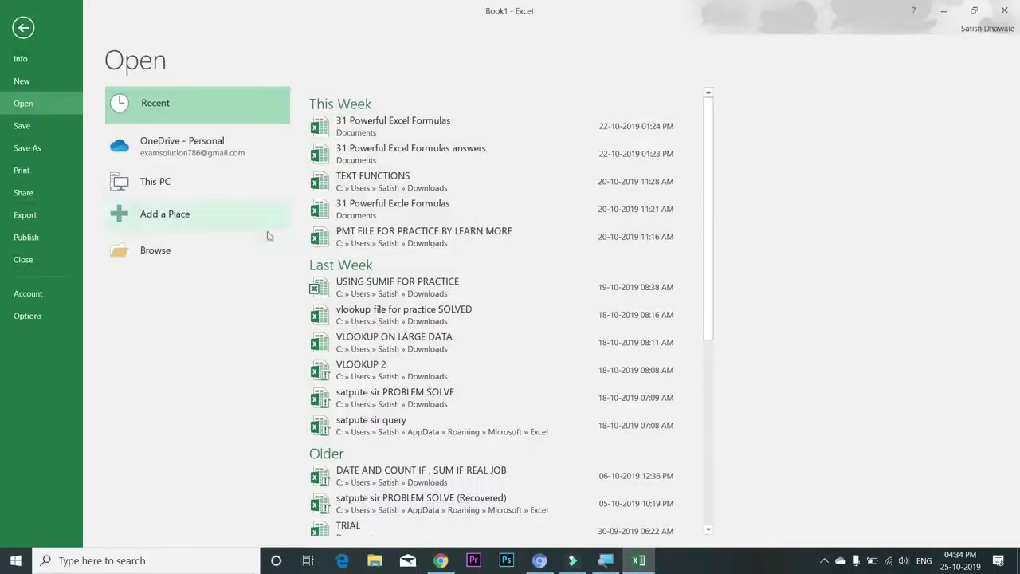
key("Escape")
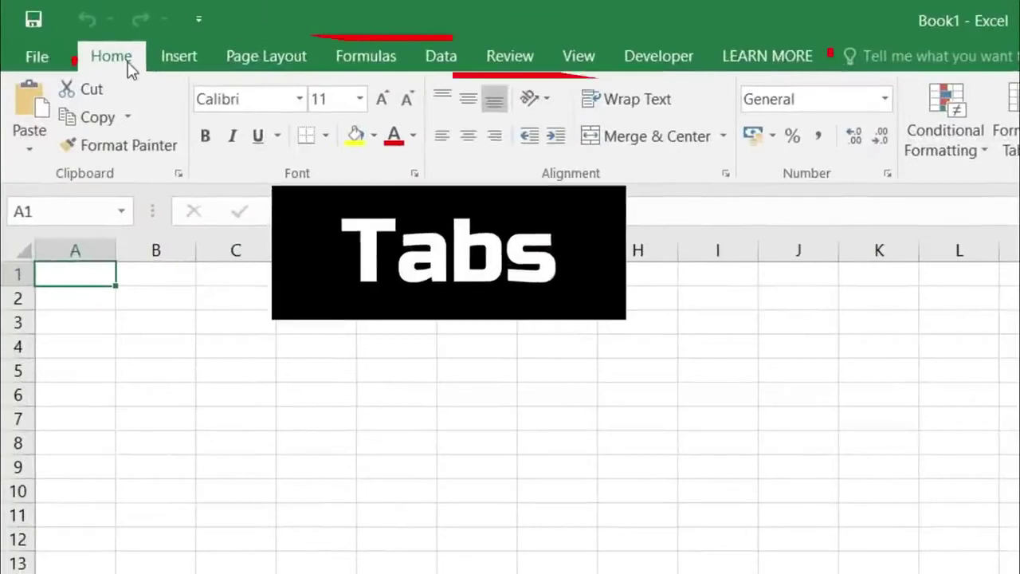
left_click(190, 65)
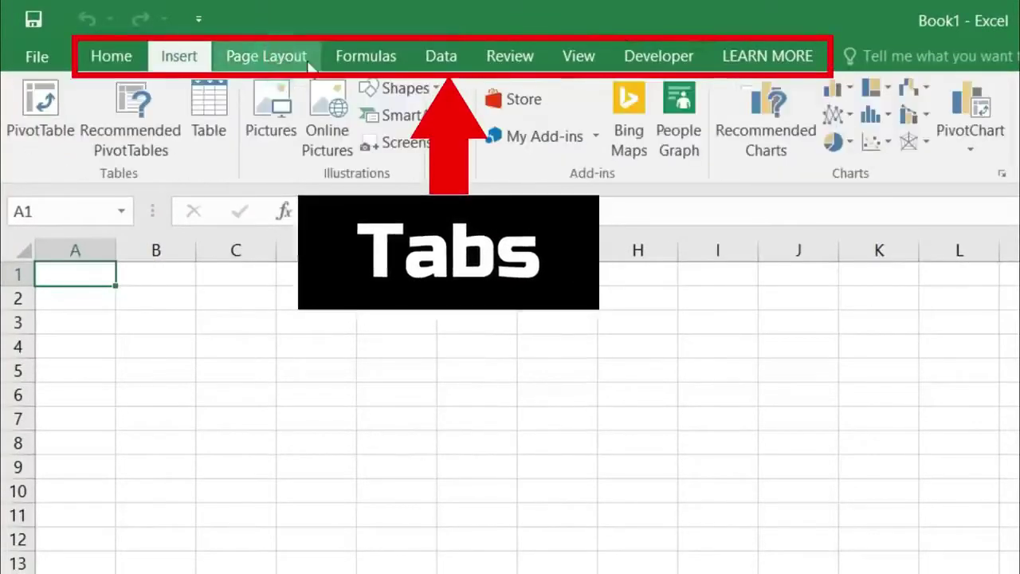
left_click(387, 56)
left_click(451, 61)
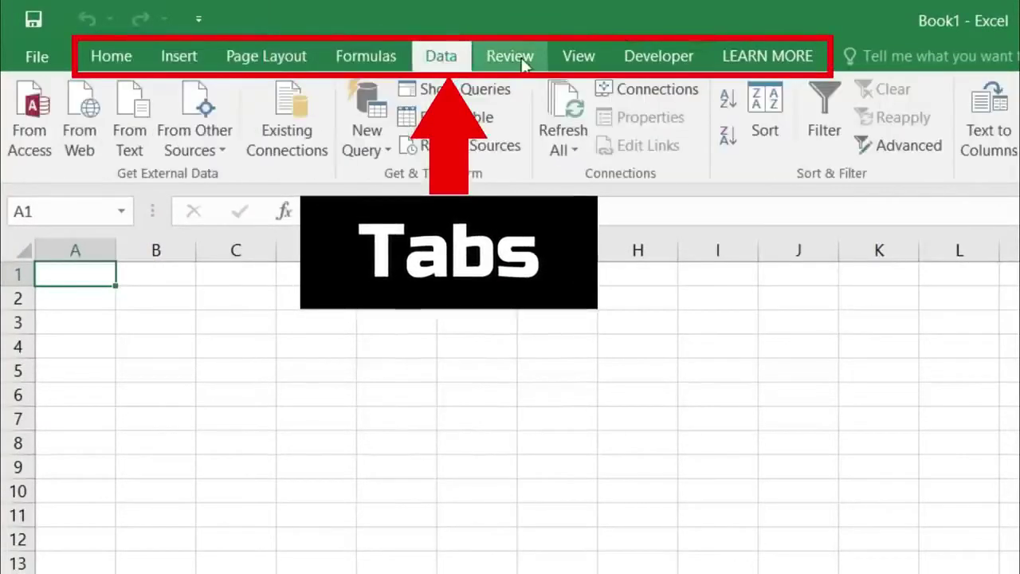
left_click(581, 58)
left_click(648, 60)
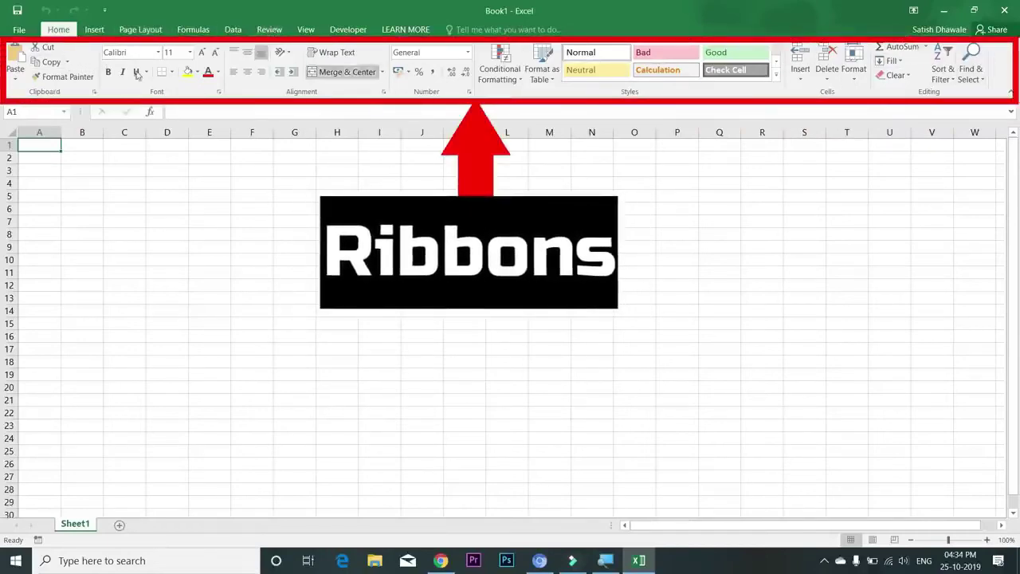
left_click(90, 29)
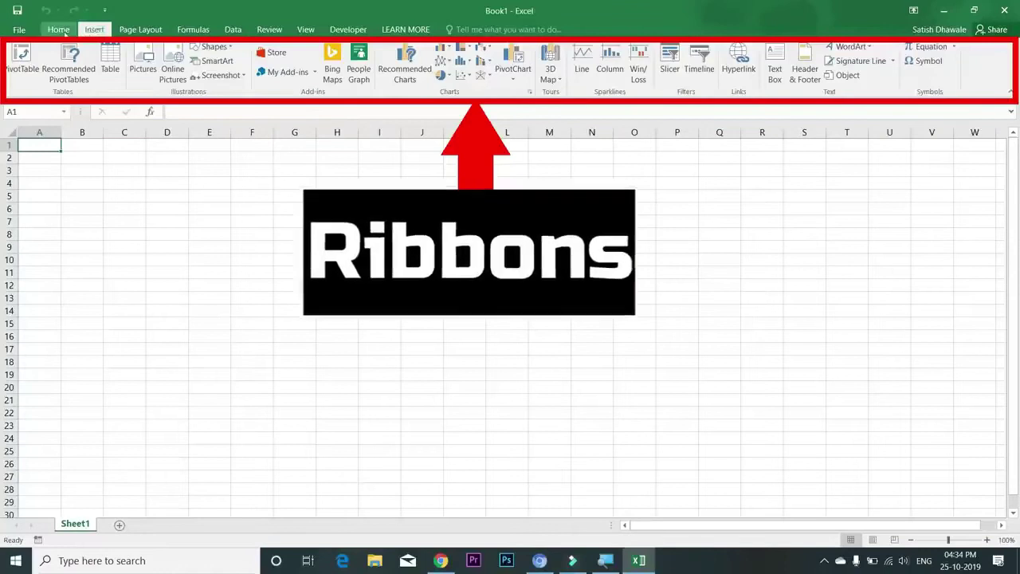
left_click(58, 29)
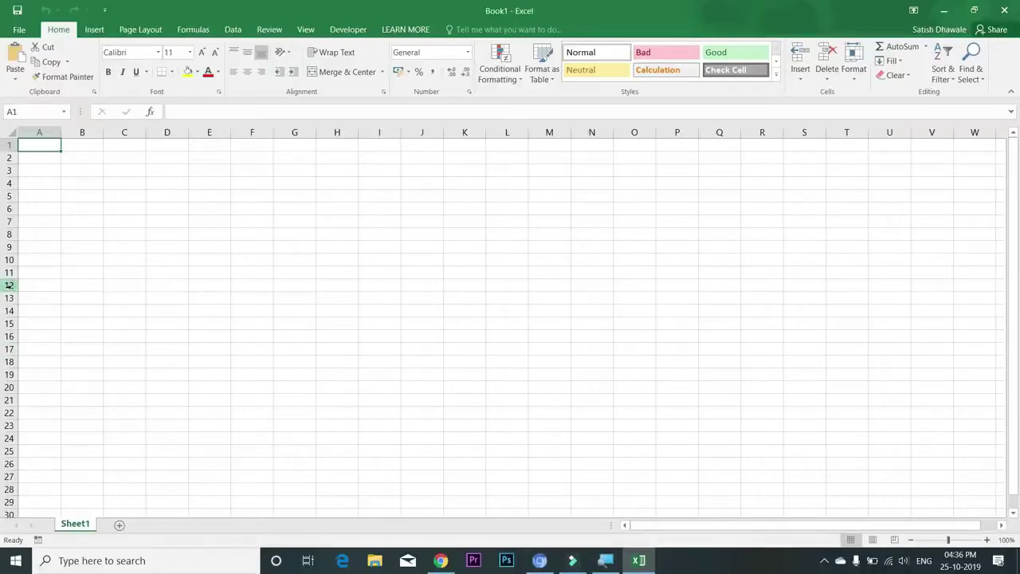
- Zoom the empty sheet to 200% through the Zoom dialog (Alt, V, Z)
key("alt")
key("v")
key("z")
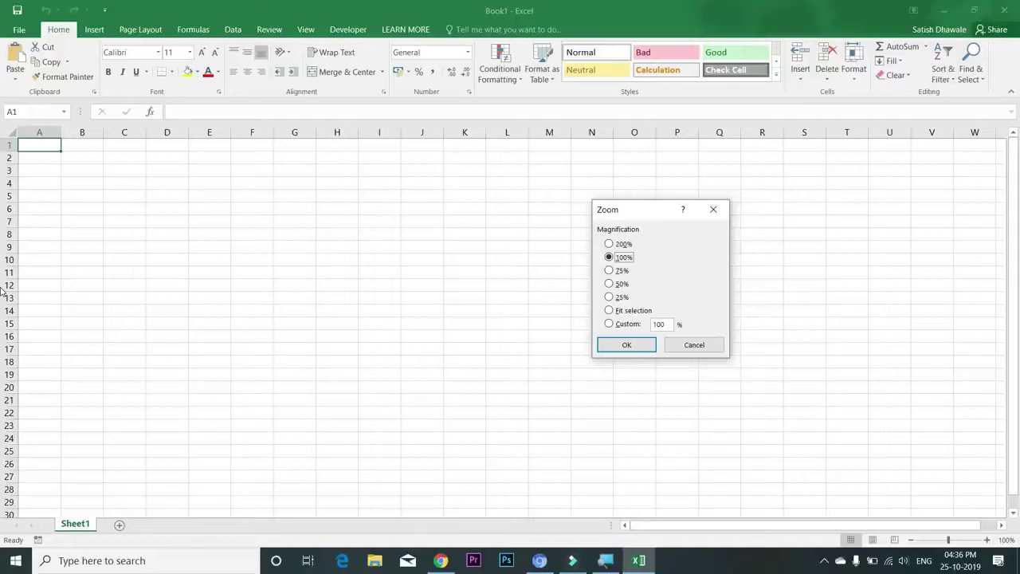
key("Up")
left_click_drag(632, 214, 463, 215)
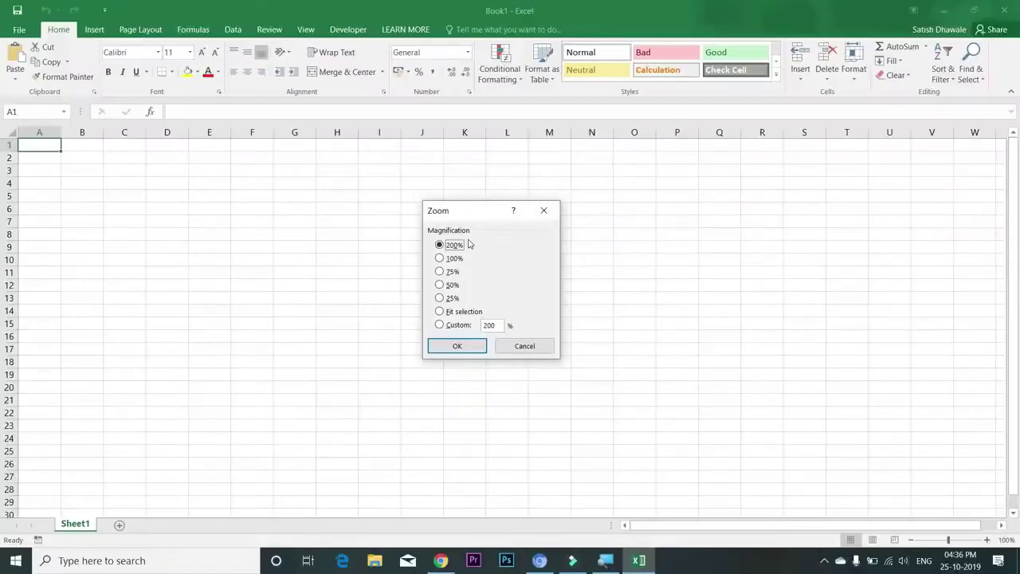
key("Down")
key("Down")
key("Up")
key("Up")
key("Return")
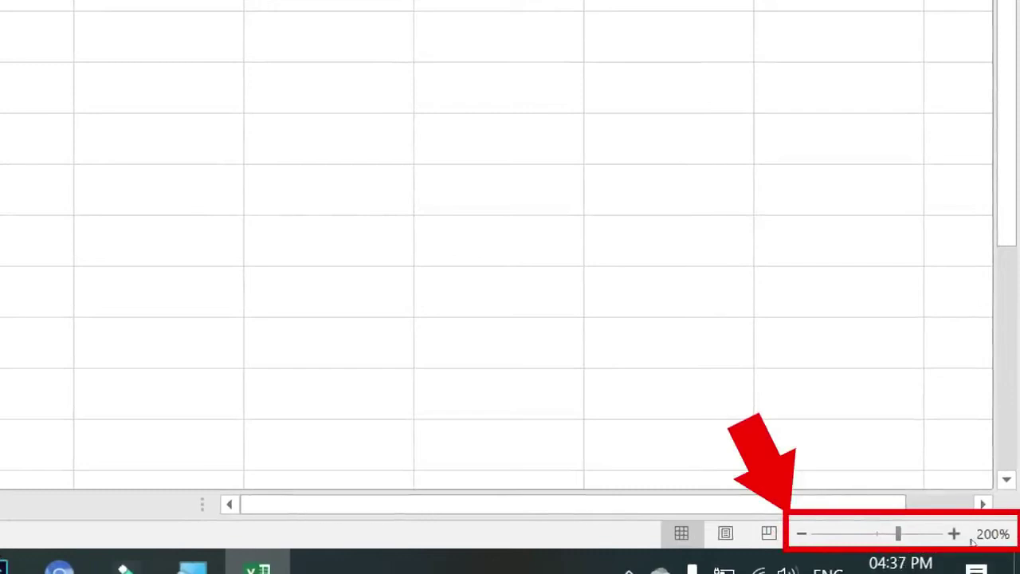
- Use the status-bar zoom slider to zoom down from 400%, ending at 174%
scroll(972, 542, "up", 13)
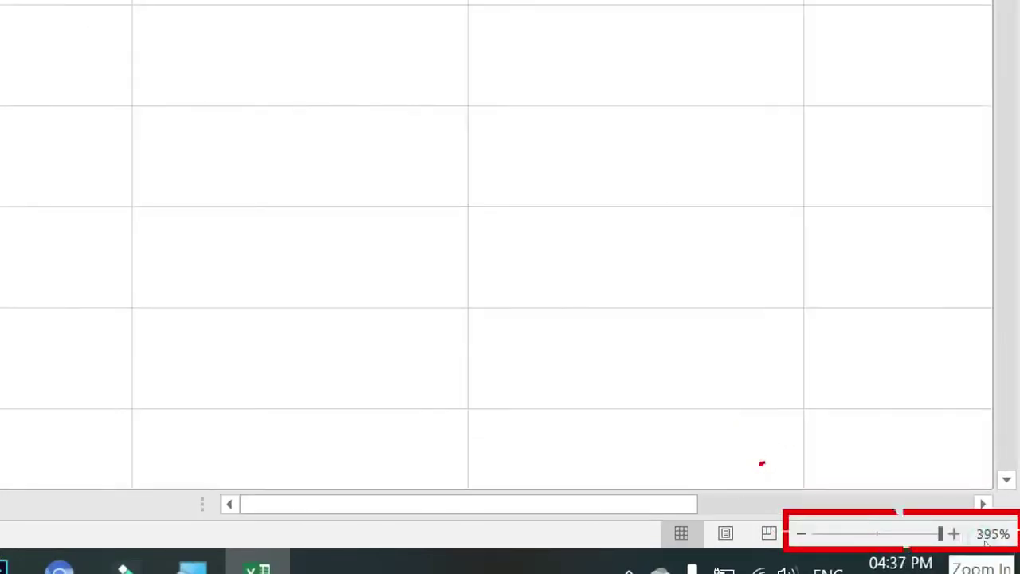
scroll(986, 542, "up", 1)
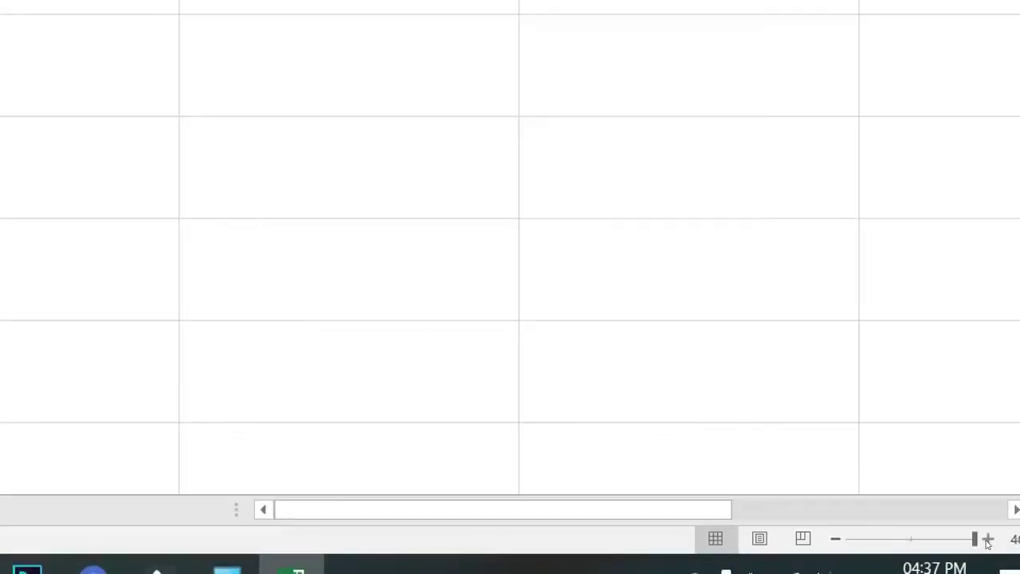
left_click_drag(976, 539, 950, 546)
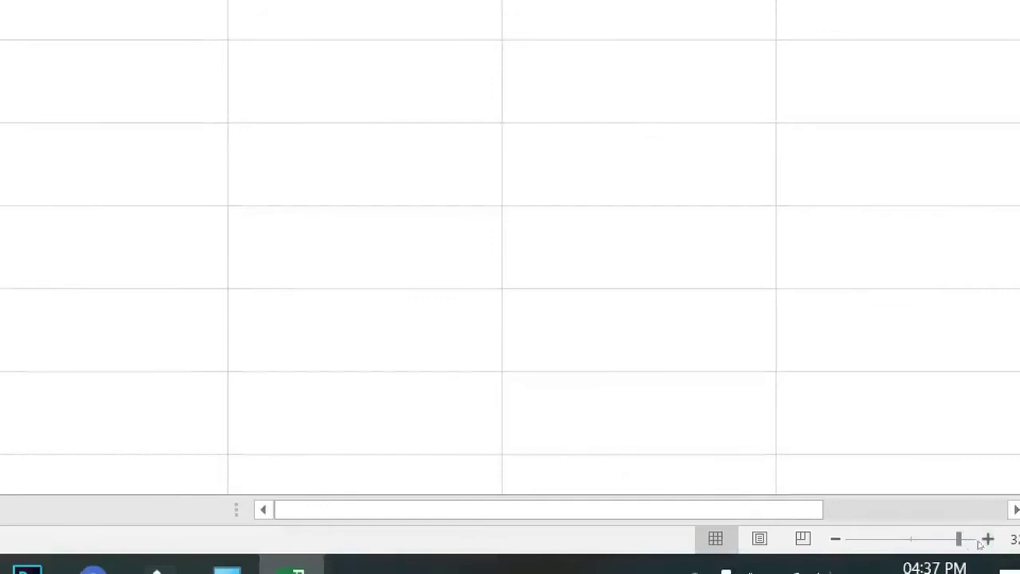
left_click(925, 542)
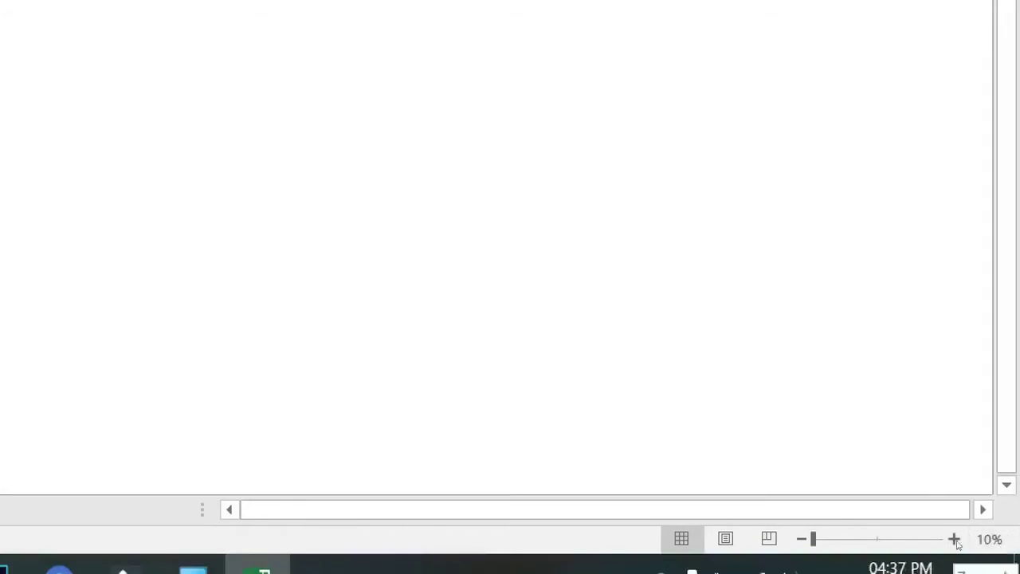
left_click(953, 540)
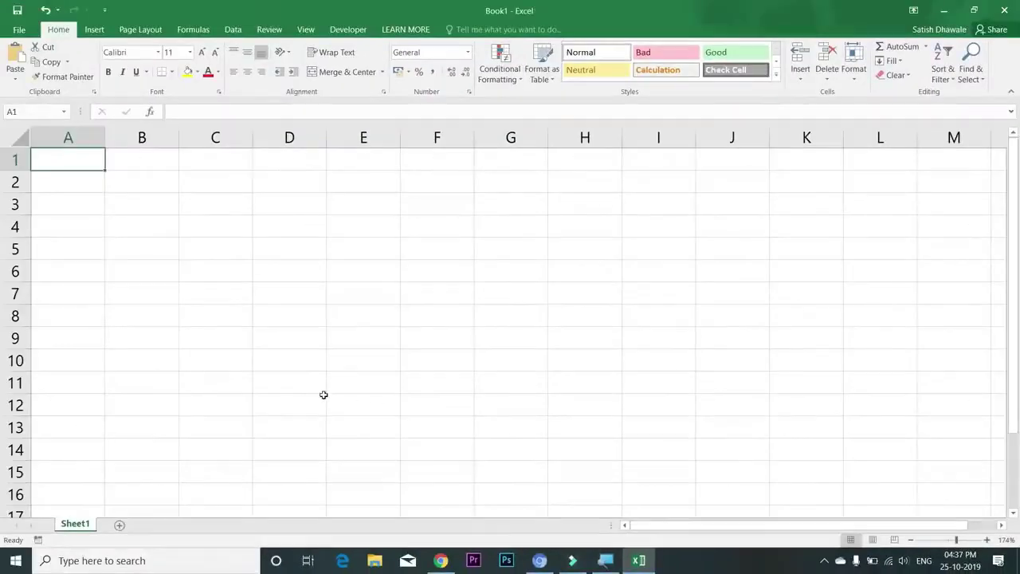
- Set the sheet zoom back to 200% with the Zoom dialog
key("alt+v")
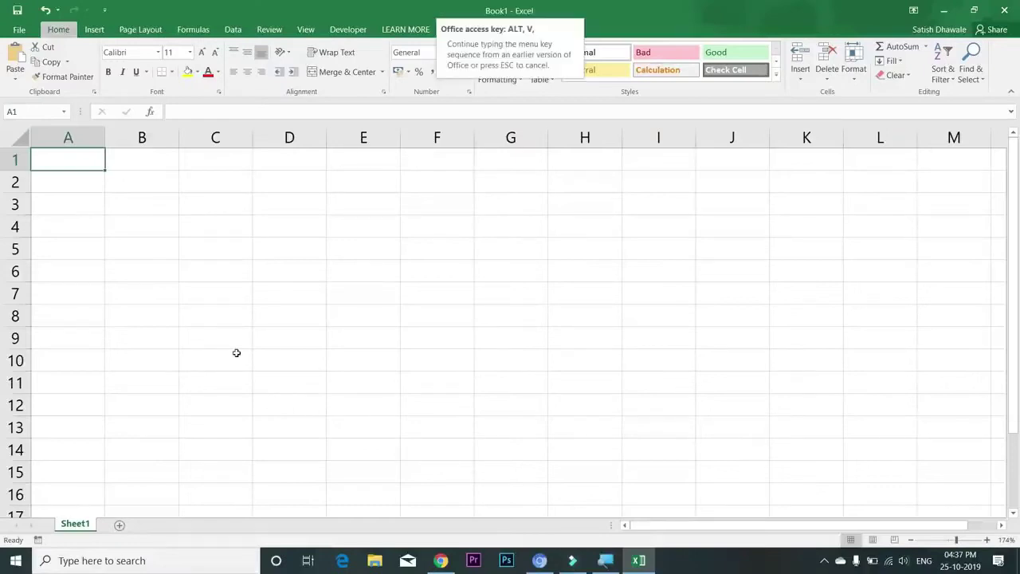
key("z")
key("Up")
key("Up")
key("Up")
key("Up")
key("Up")
key("Up")
key("Return")
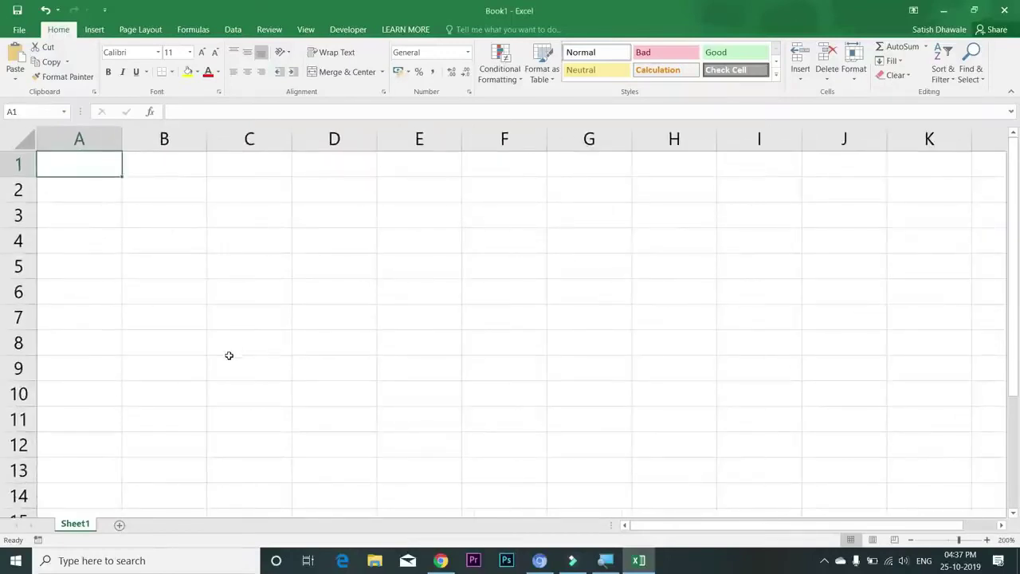
- Select rows 1 through 4 one by one using their row headers
left_click(10, 165)
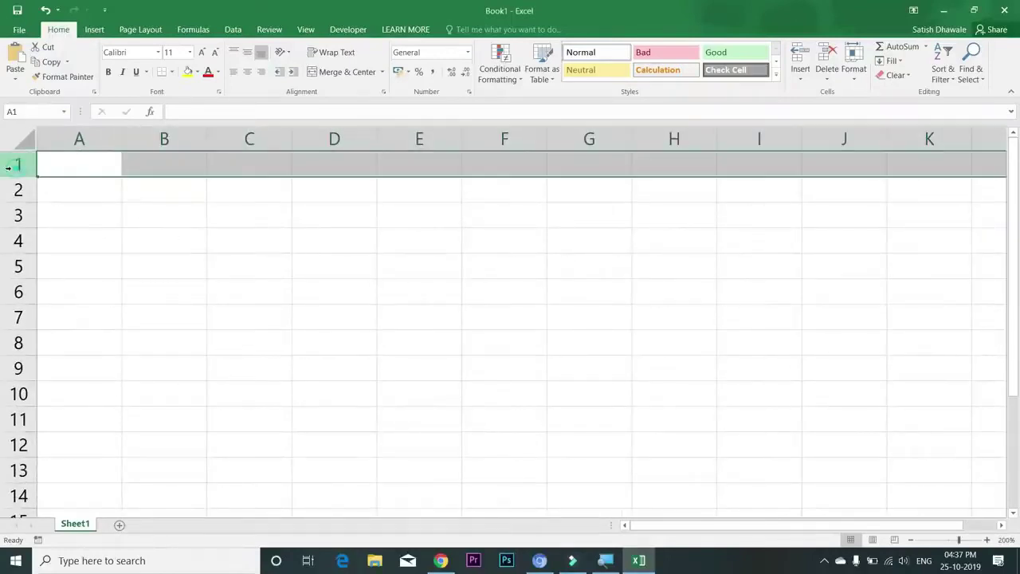
left_click(16, 189)
left_click(16, 214)
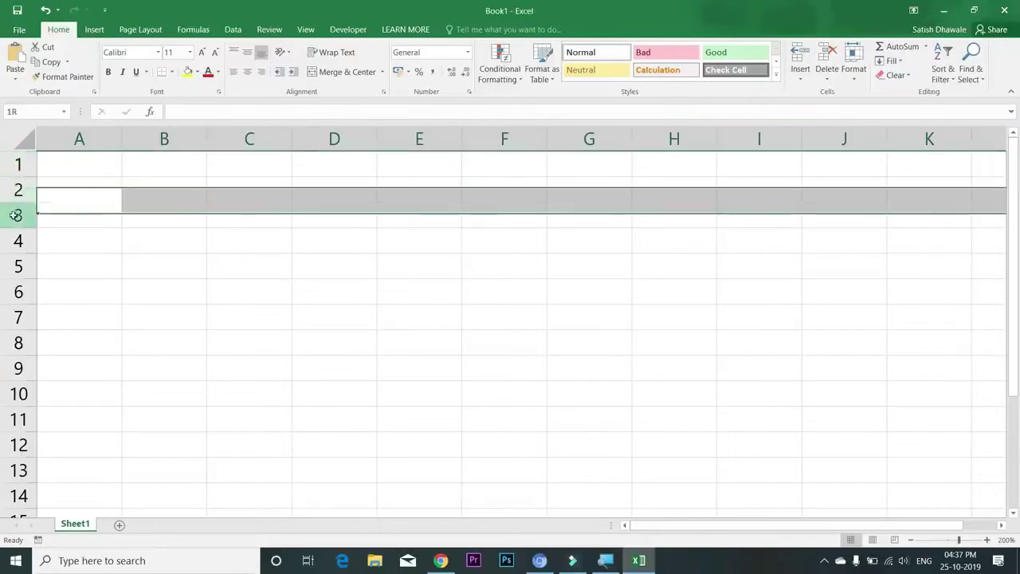
left_click(16, 240)
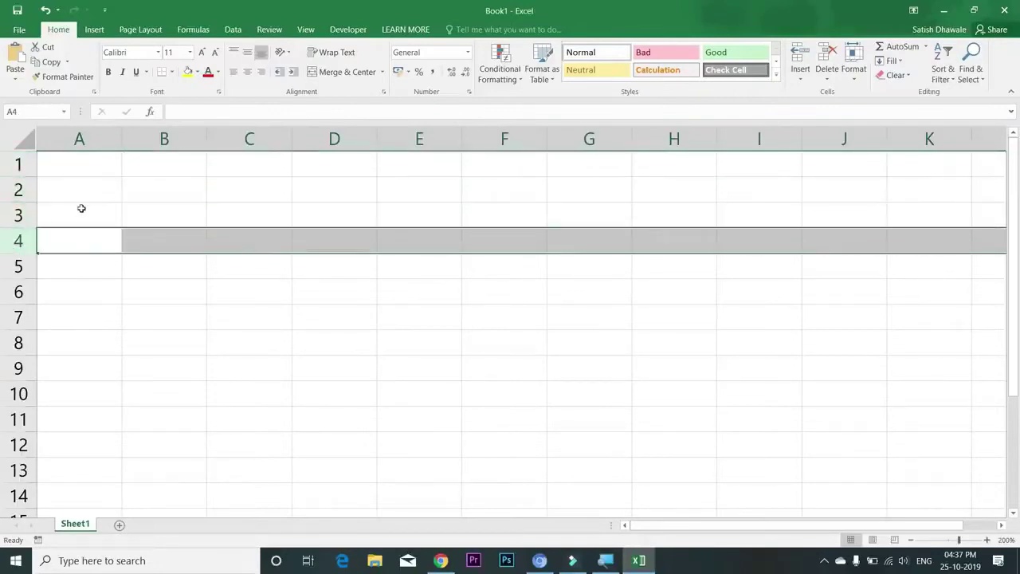
- Enter 'rows' in A3, clear it again, and move down column A
left_click(82, 209)
type("rows")
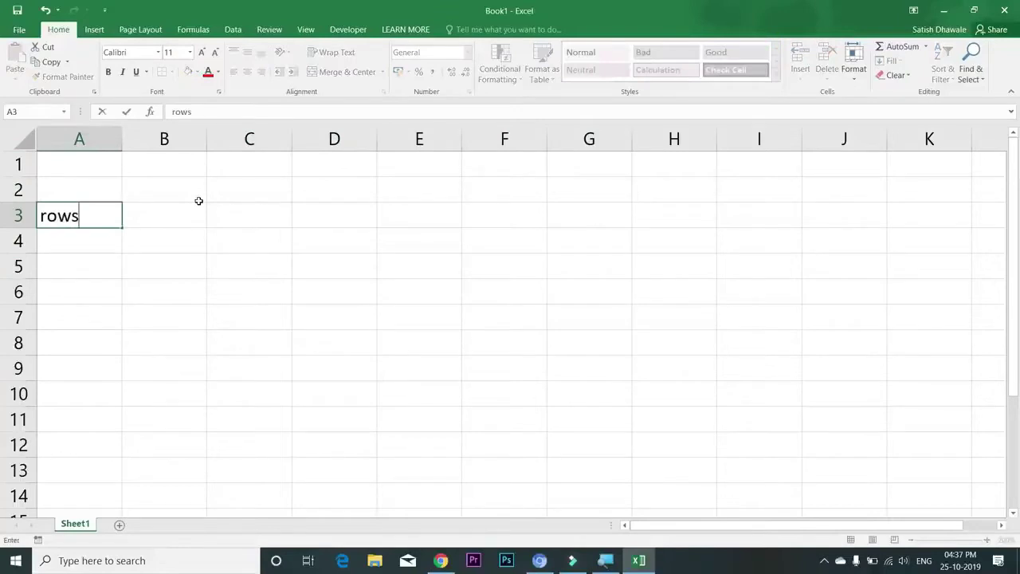
key("Return")
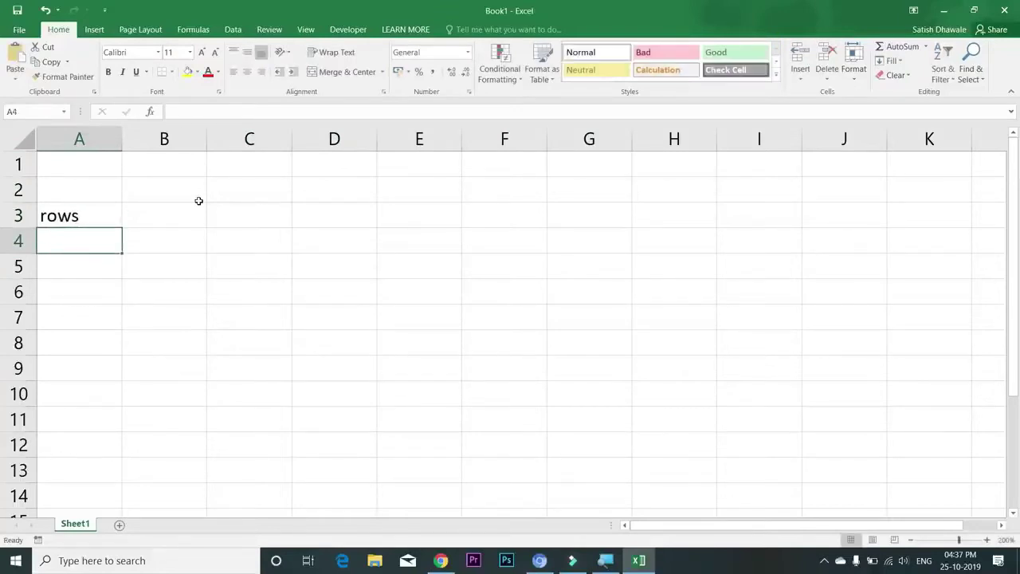
key("Up")
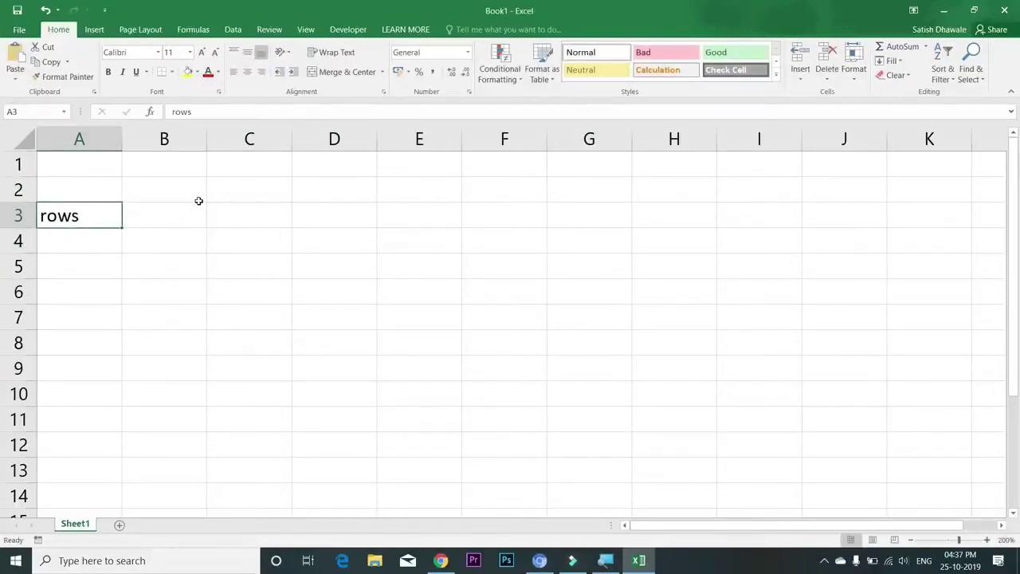
key("Delete")
key("Down")
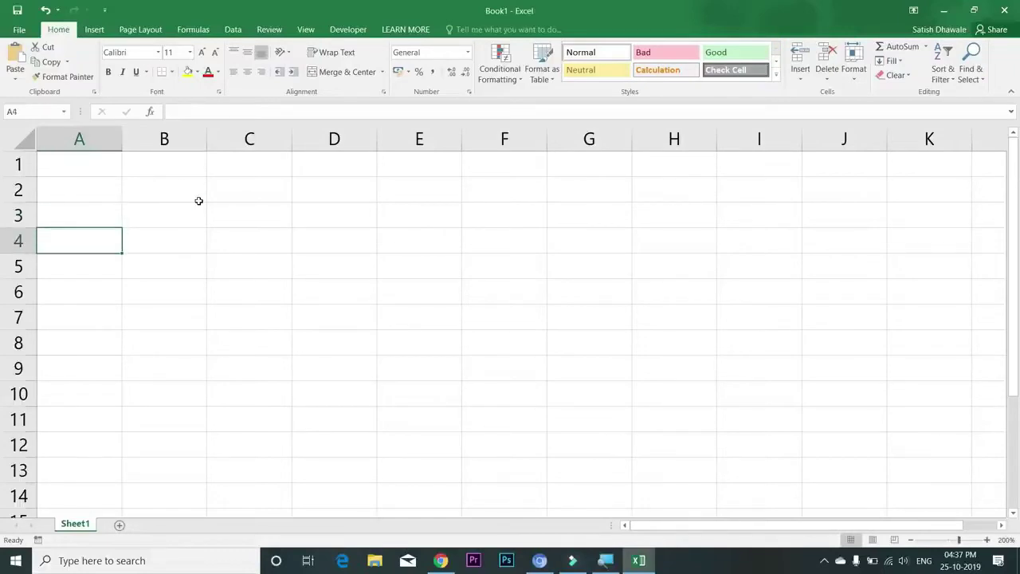
key("Down")
key("Down")
key("Down")
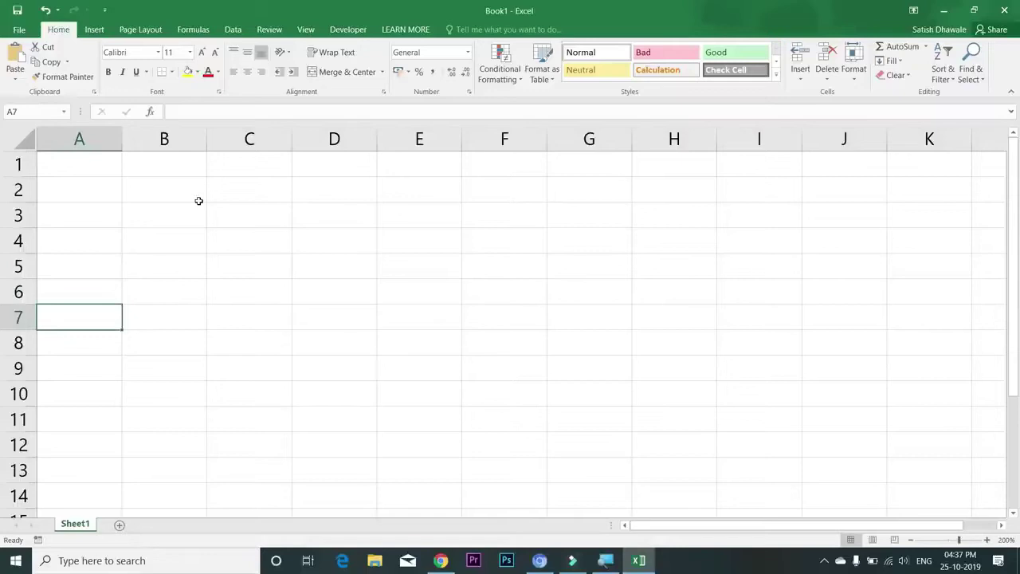
key("Down")
key("Down")
key("Down")
key("Down")
key("Down")
key("Down")
key("Down")
key("Down")
key("Down")
key("Down")
key("Down")
key("Down")
key("Down")
key("Down")
key("Down")
key("Down")
key("Down")
key("Down")
key("Down")
key("Down")
key("Down")
key("Down")
key("Down")
key("Down")
key("Down")
key("Down")
key("Down")
key("Down")
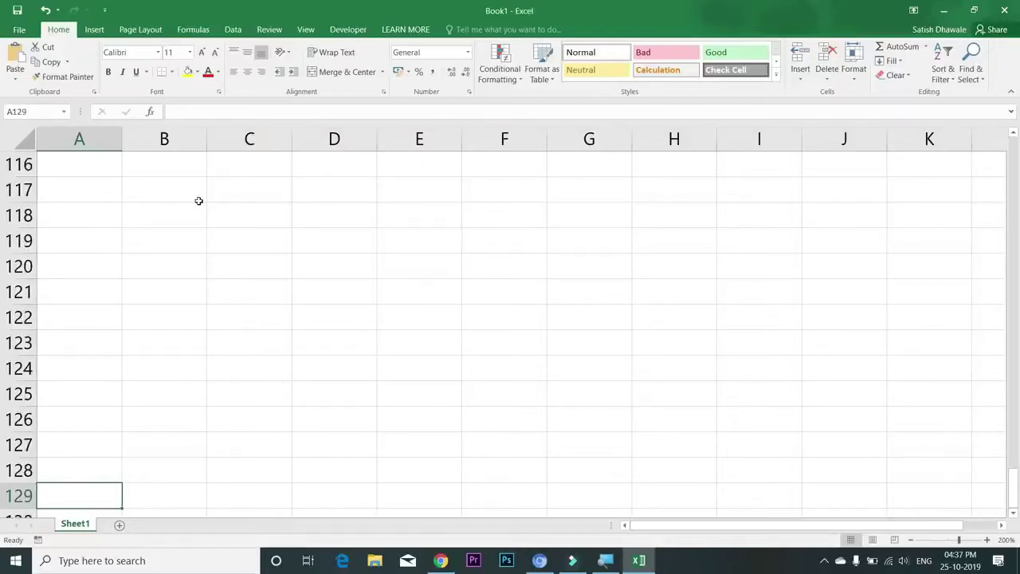
- Jump to the last row 1048576, back to A1, then to the last column XFD
key("ctrl+Down")
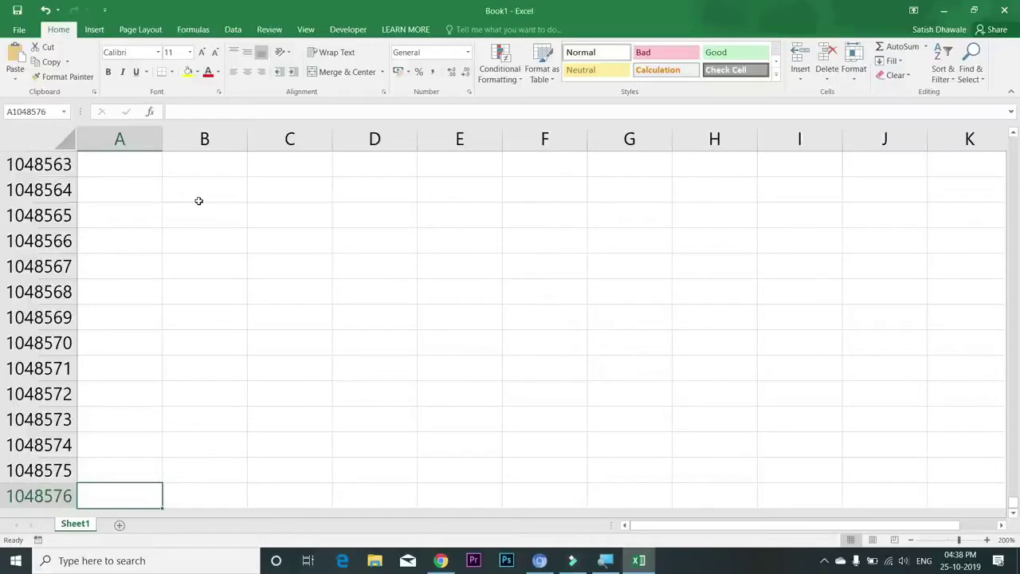
key("ctrl+Up")
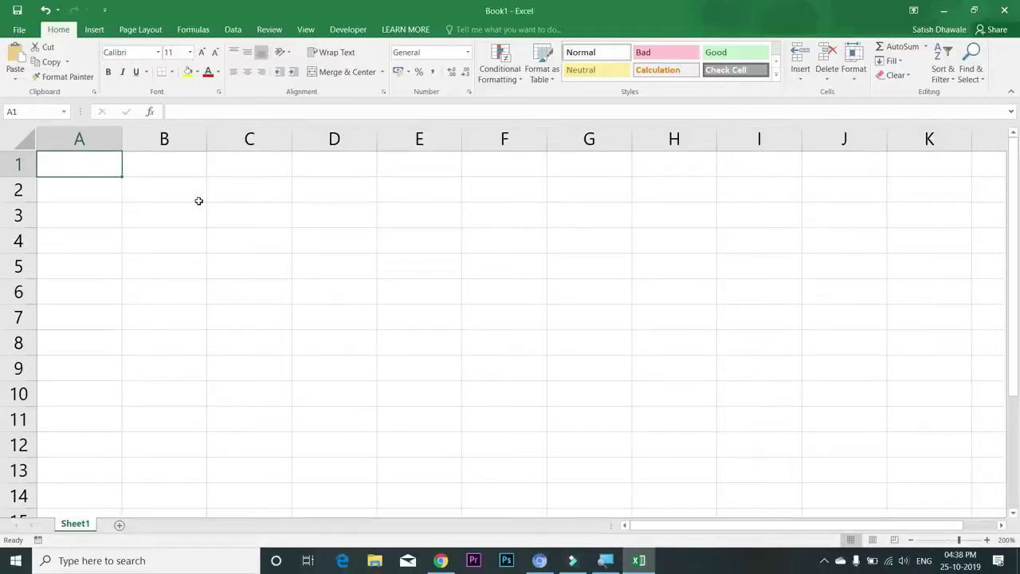
key("ctrl+Right")
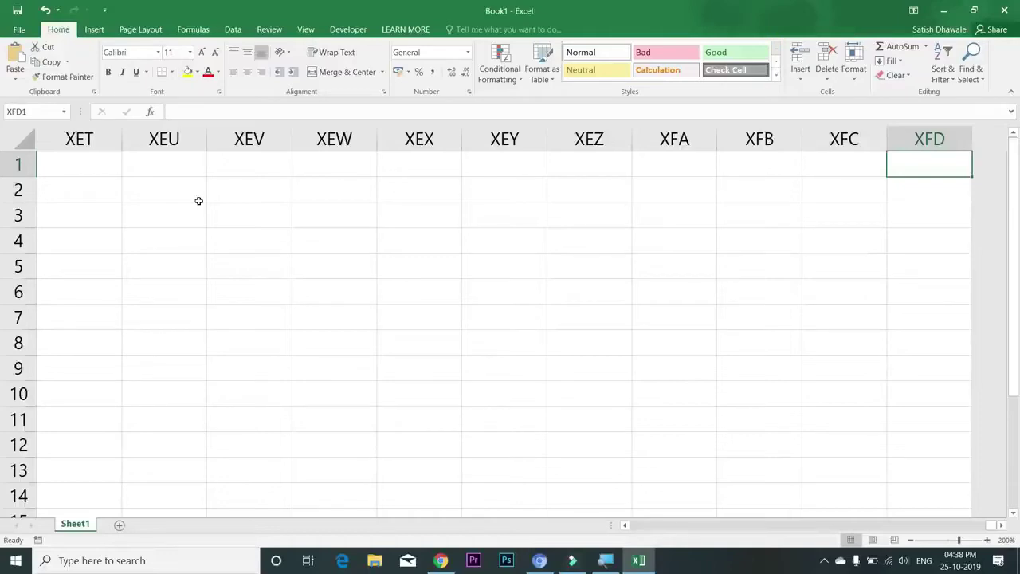
- Return to A1, step right along row 1, then jump to column XFD
key("ctrl+Left")
key("Right")
key("Right")
key("Right")
key("Right")
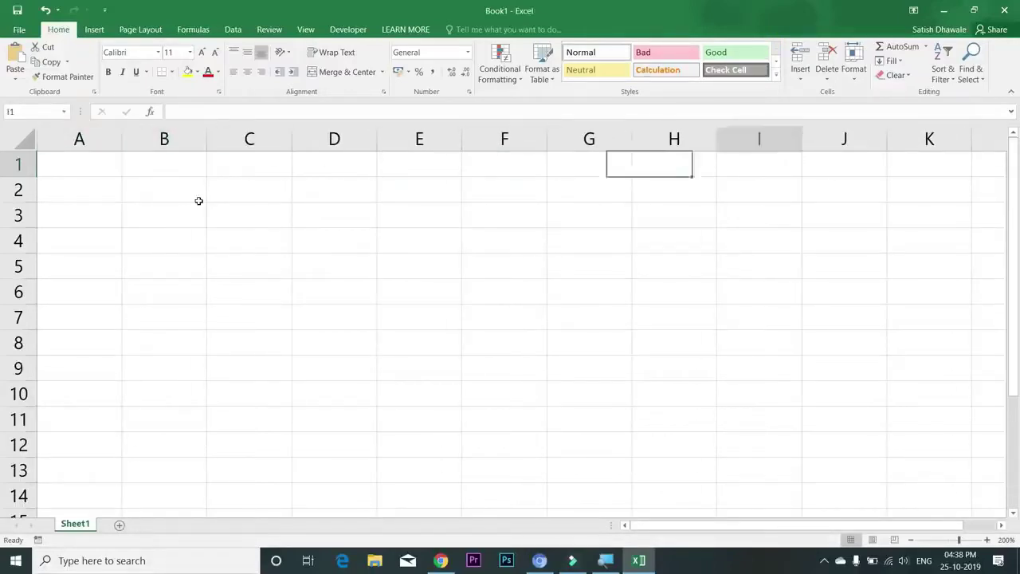
key("Right")
key("Right")
key("Right")
key("Right")
key("Right")
key("Right")
key("Right")
key("Right")
key("Right")
key("Right")
key("Right")
key("Right")
key("Right")
key("Right")
key("Right")
key("Right")
key("Right")
key("Right")
key("Right")
key("Right")
key("Right")
key("Right")
key("Right")
key("Right")
key("Right")
key("Right")
key("Right")
key("Right")
key("Right")
key("Right")
key("Right")
key("Right")
key("Right")
key("Right")
key("Right")
key("Right")
key("Right")
key("Right")
key("Right")
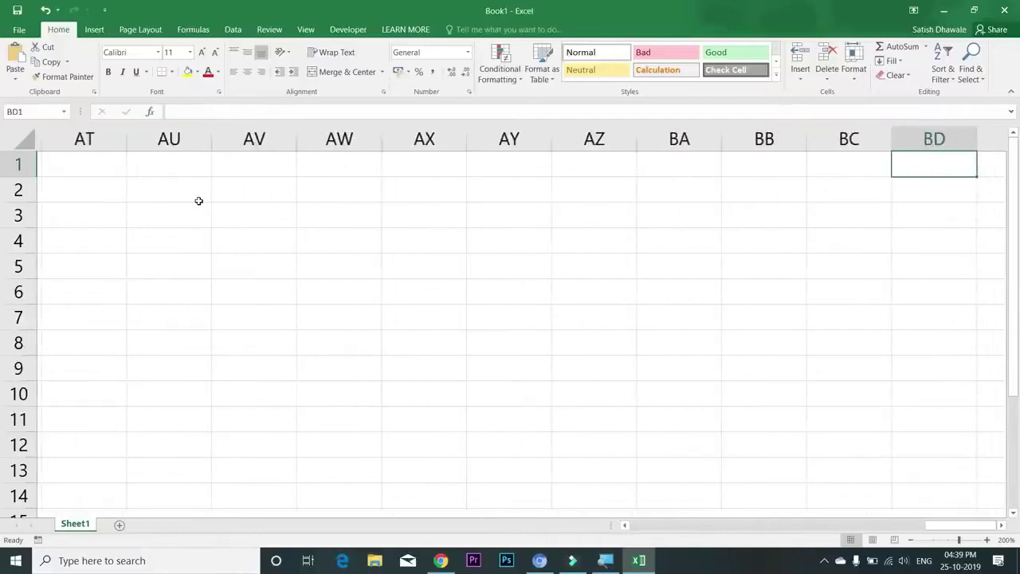
key("Right")
key("Right")
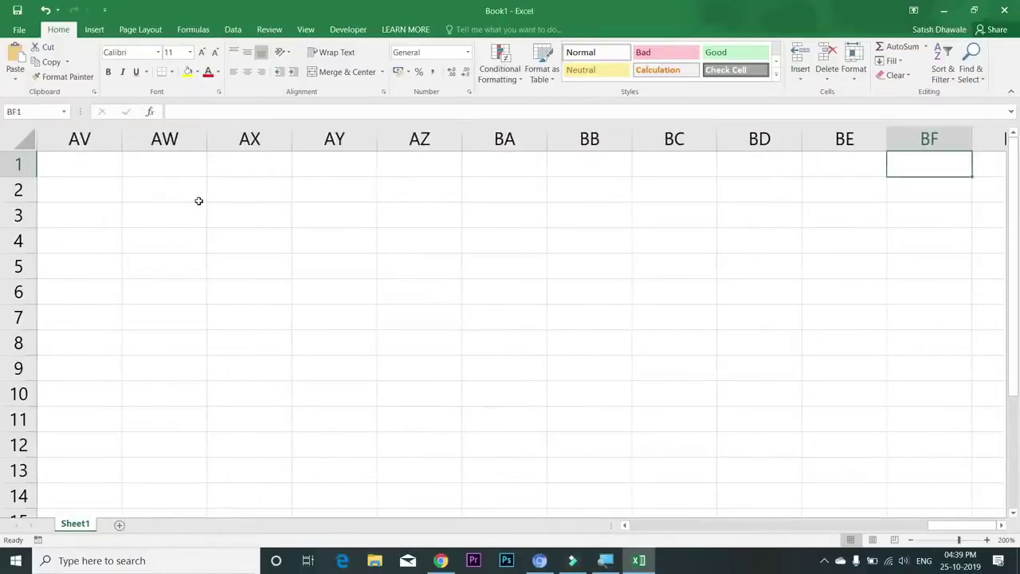
key("Right")
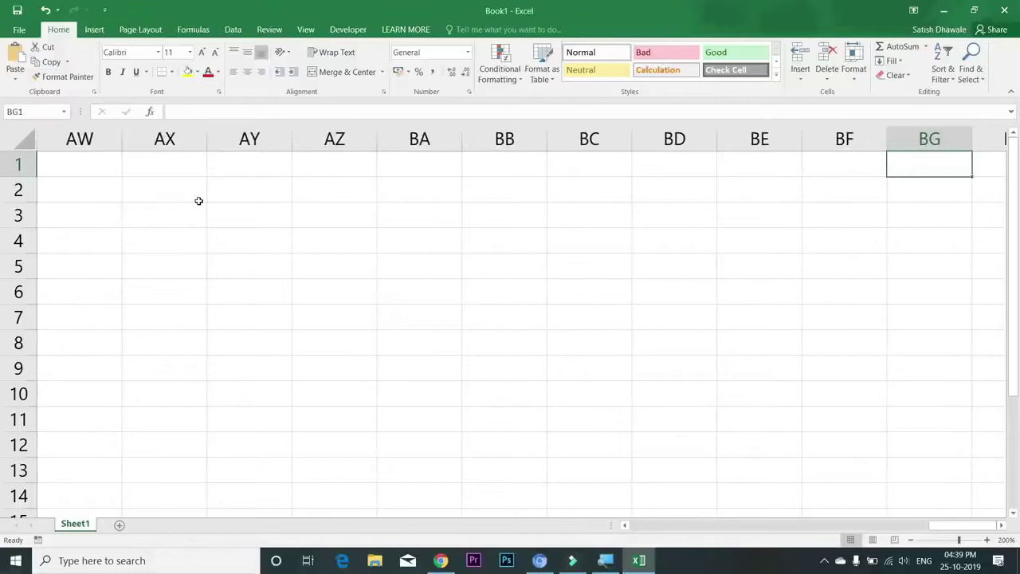
key("Right")
key("Right")
key("Right")
key("Right")
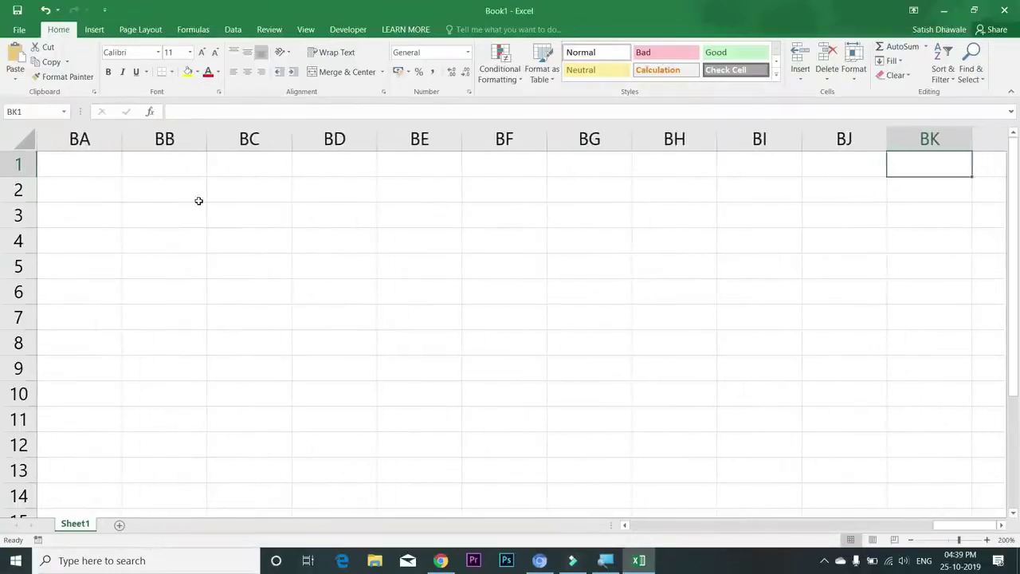
key("Right")
key("Right")
key("Right")
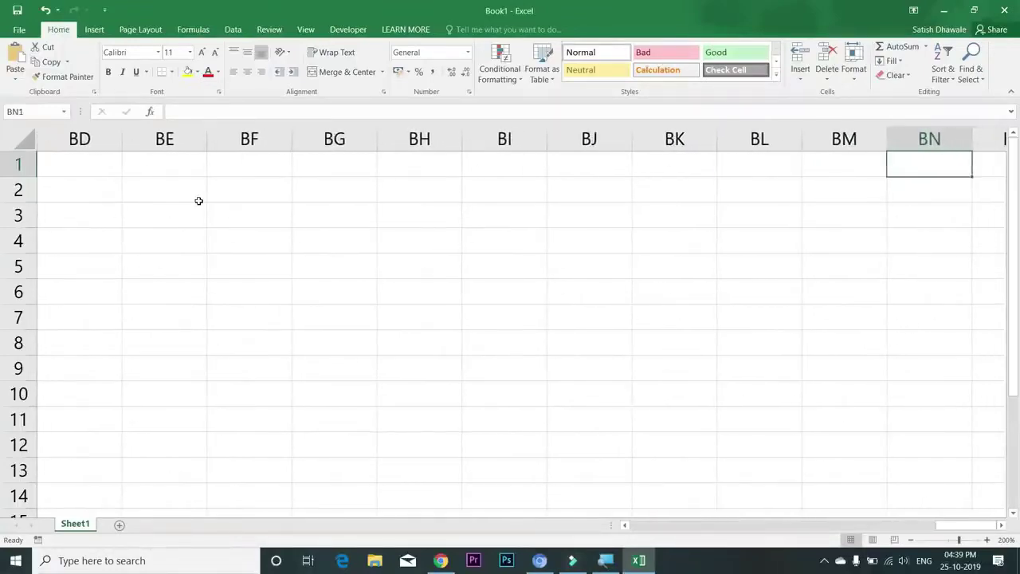
key("ctrl+Right")
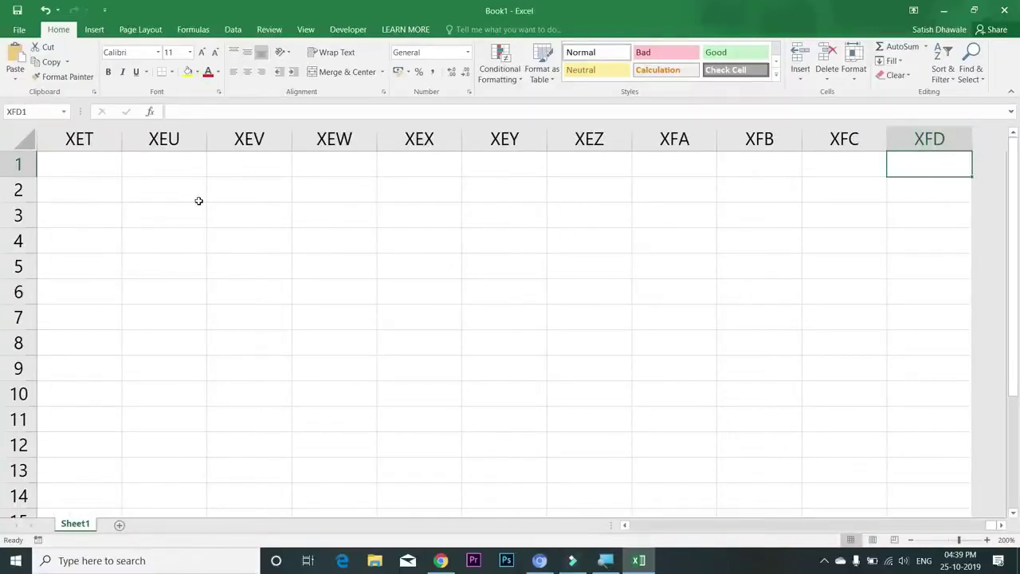
- Enter 16384 in XFD1, delete it, and return to A1 with Ctrl+Home
type("16384")
key("ctrl+Return")
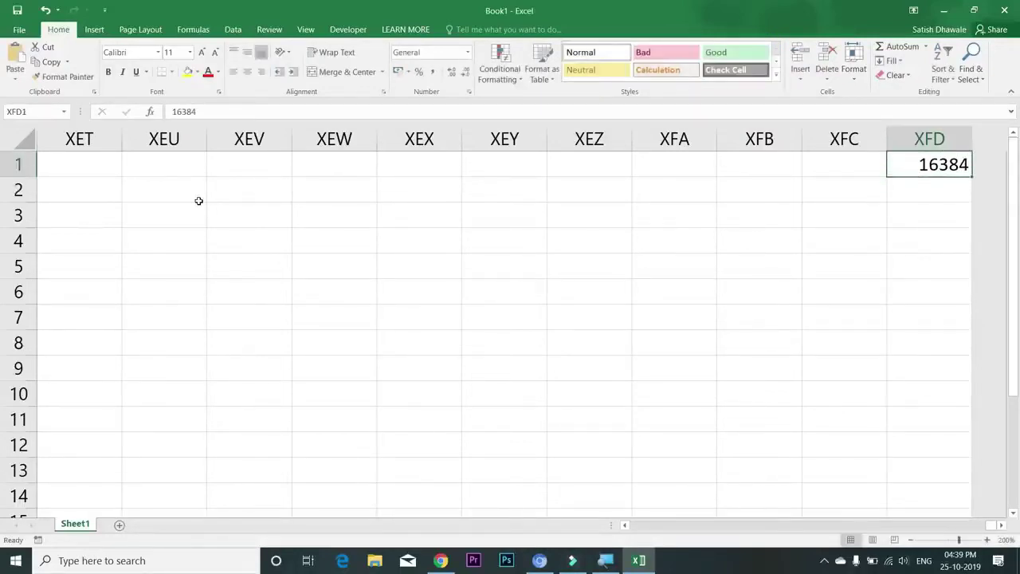
key("Delete")
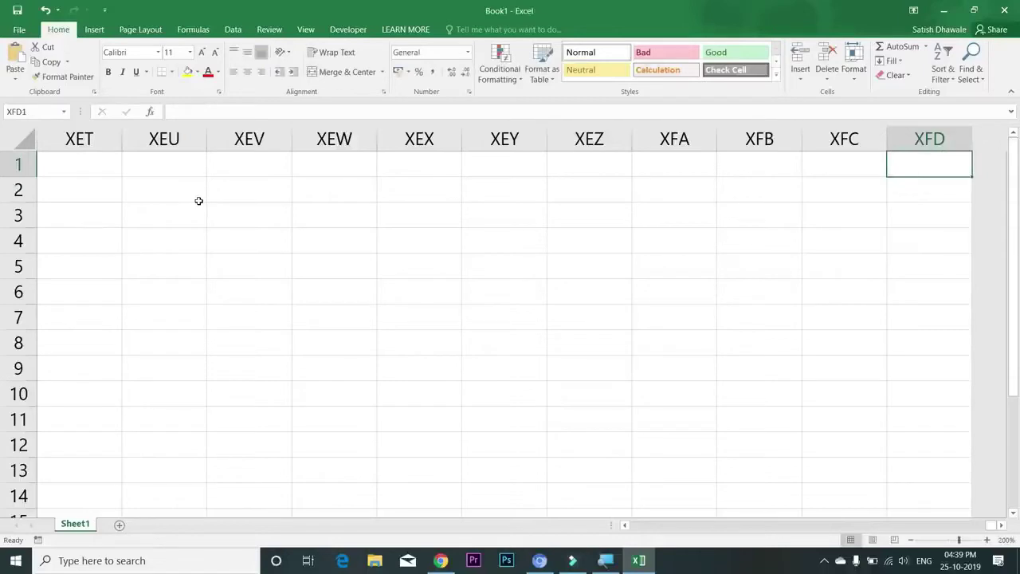
key("ctrl+Home")
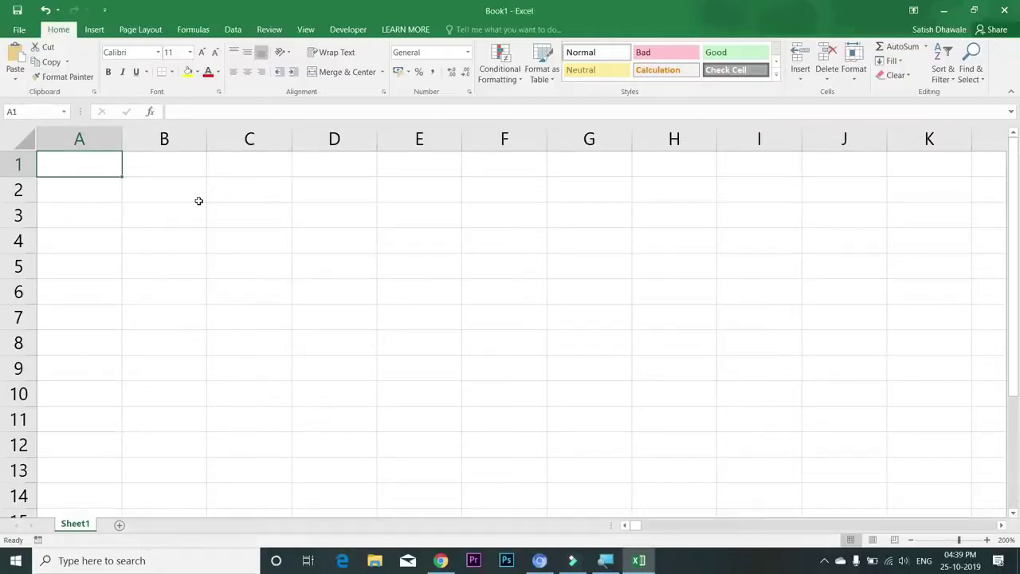
left_click(235, 239)
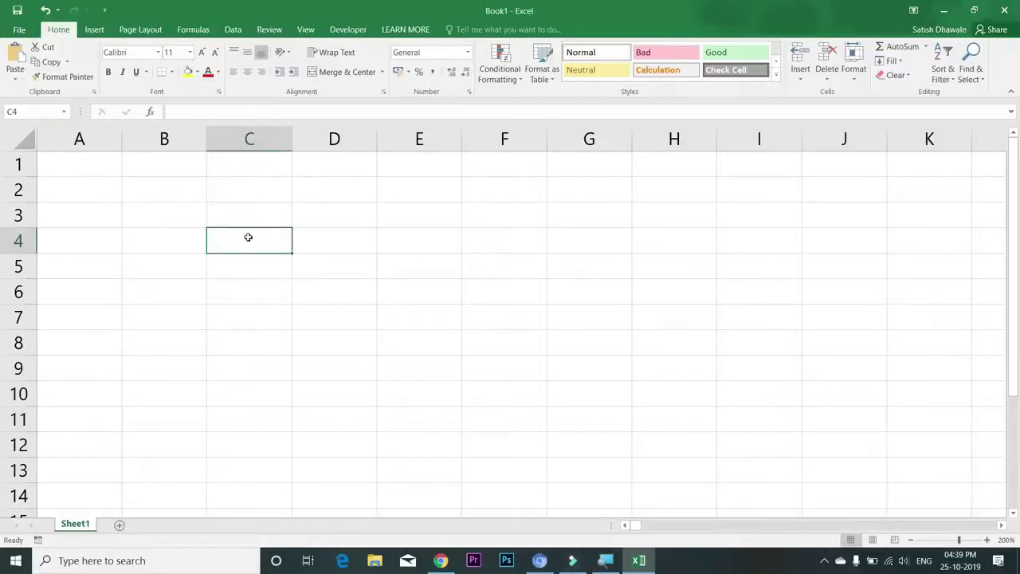
type("C")
key("BackSpace")
type("CELL")
key("Return")
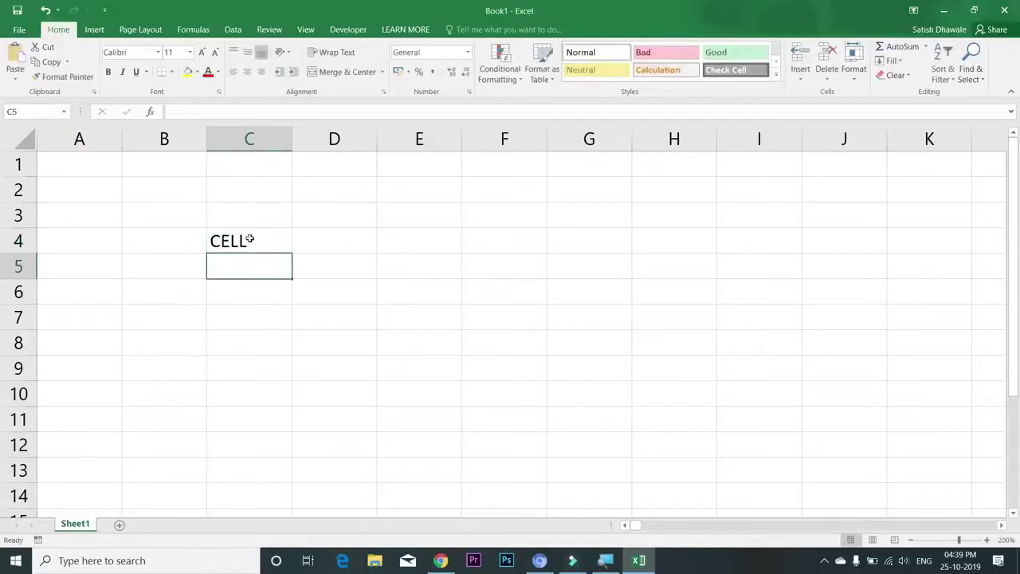
left_click(250, 239)
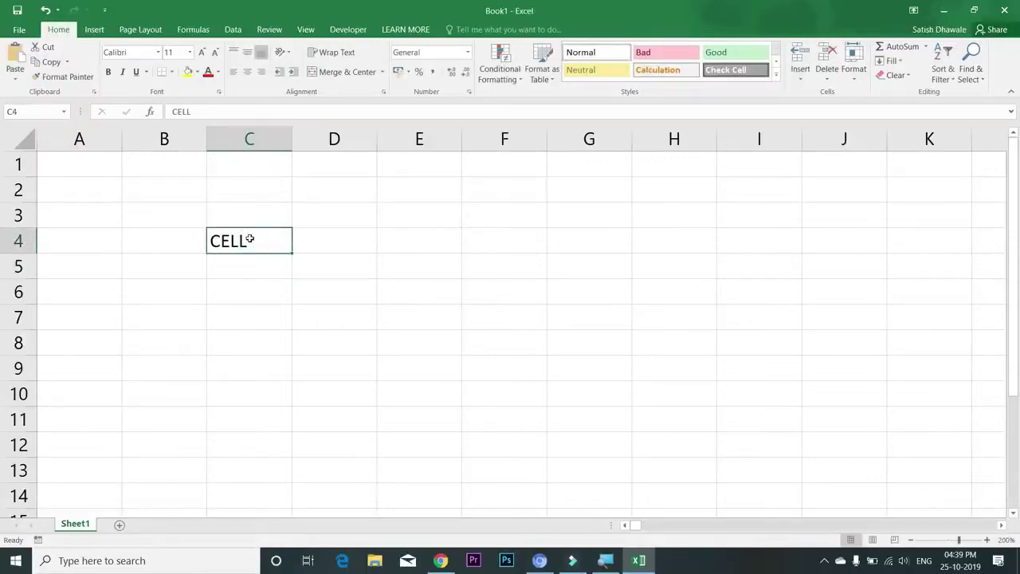
key("Delete")
left_click(255, 260)
left_click(324, 267)
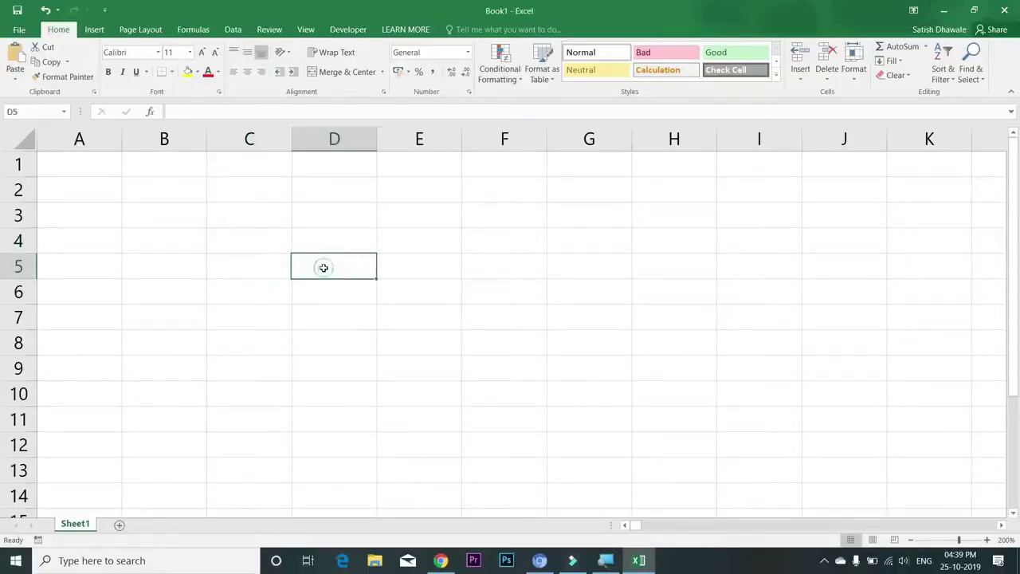
left_click(332, 237)
left_click(267, 239)
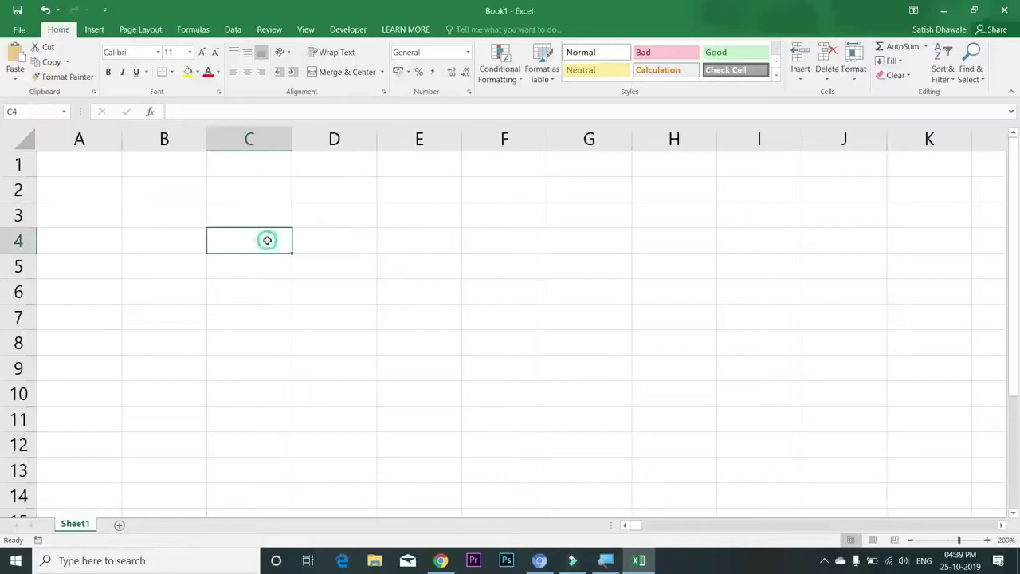
left_click(270, 263)
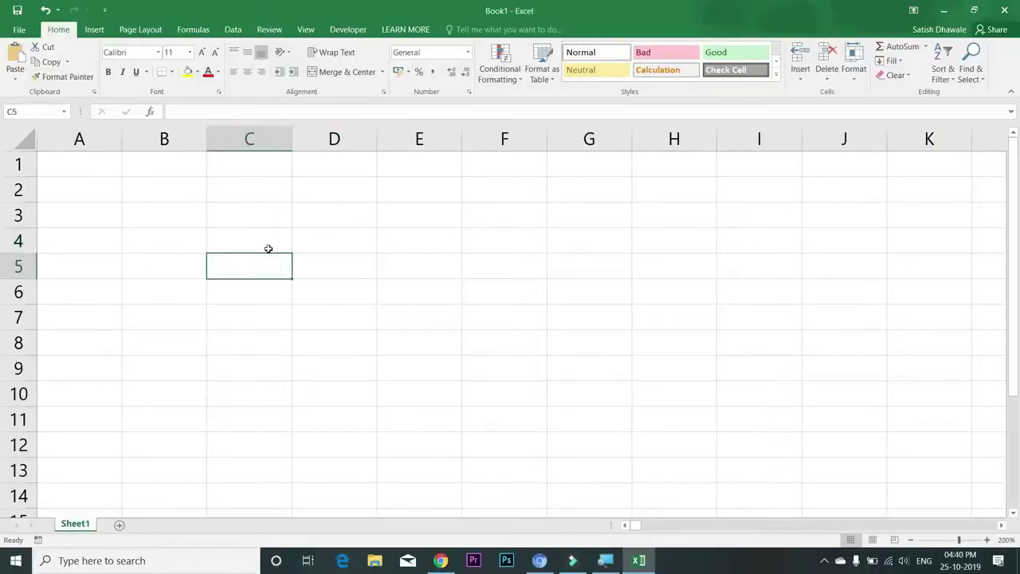
left_click(269, 245)
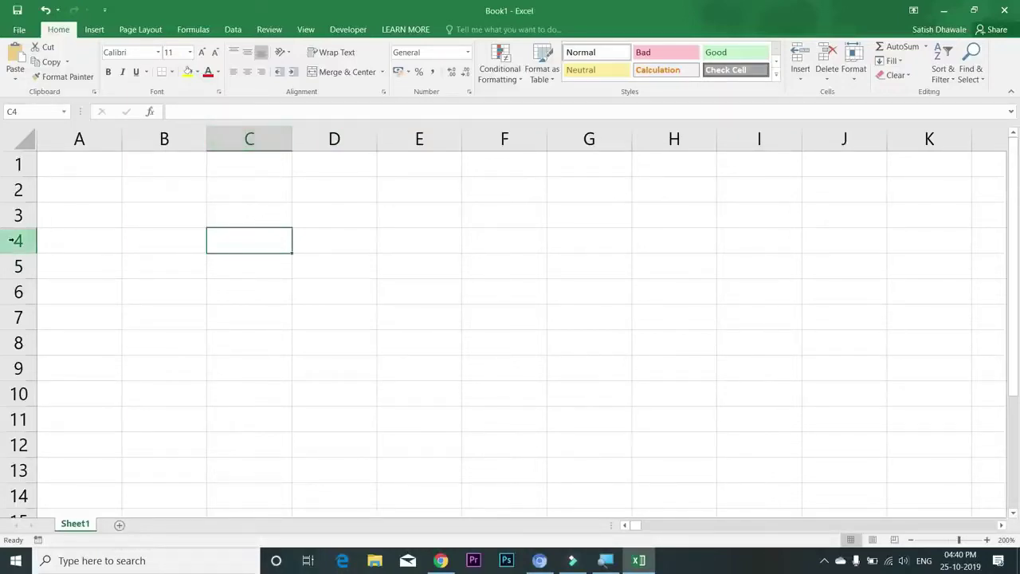
left_click(248, 243)
left_click(356, 247)
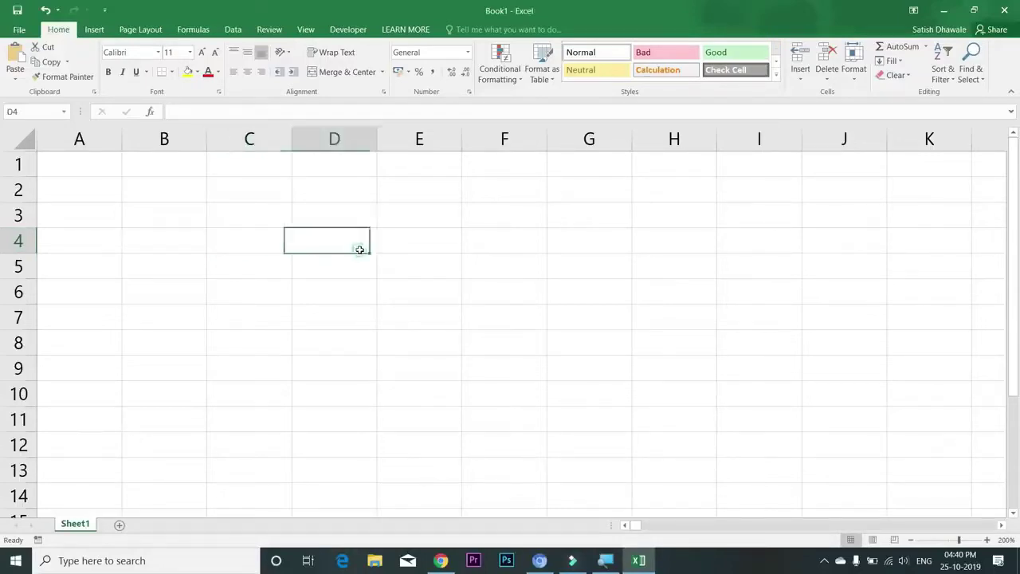
left_click(420, 243)
left_click(319, 299)
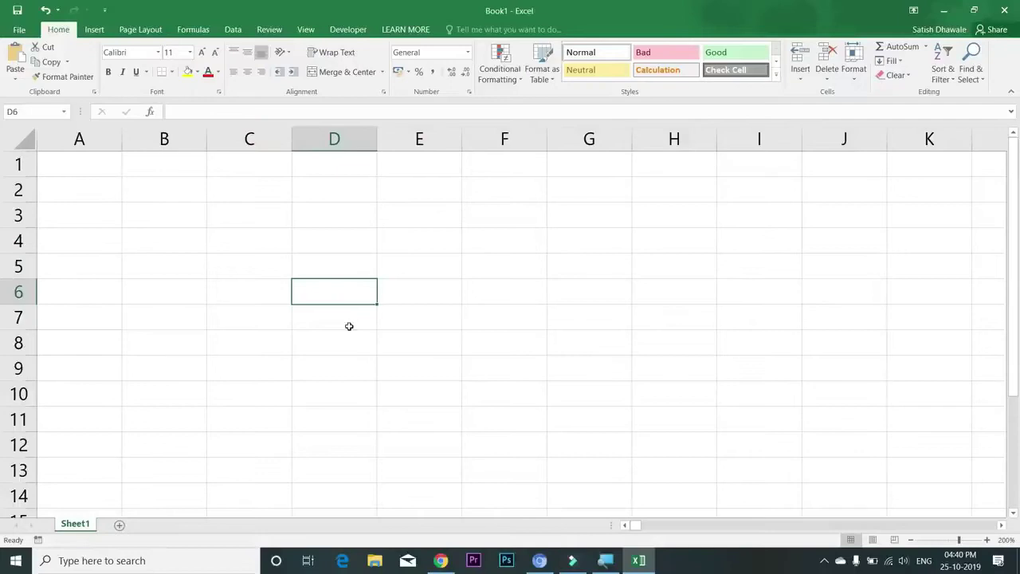
left_click(431, 246)
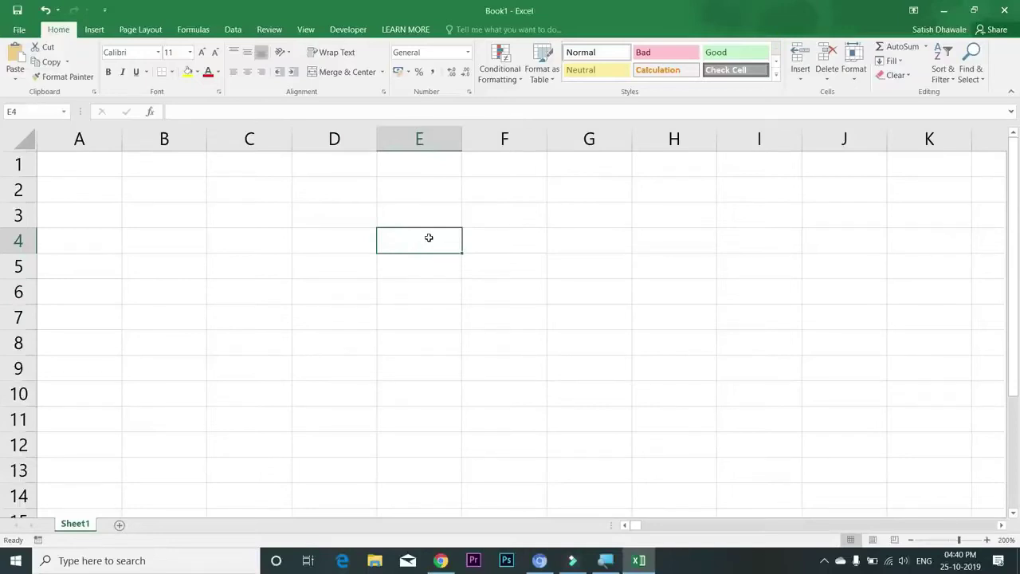
left_click(253, 226)
left_click(263, 257)
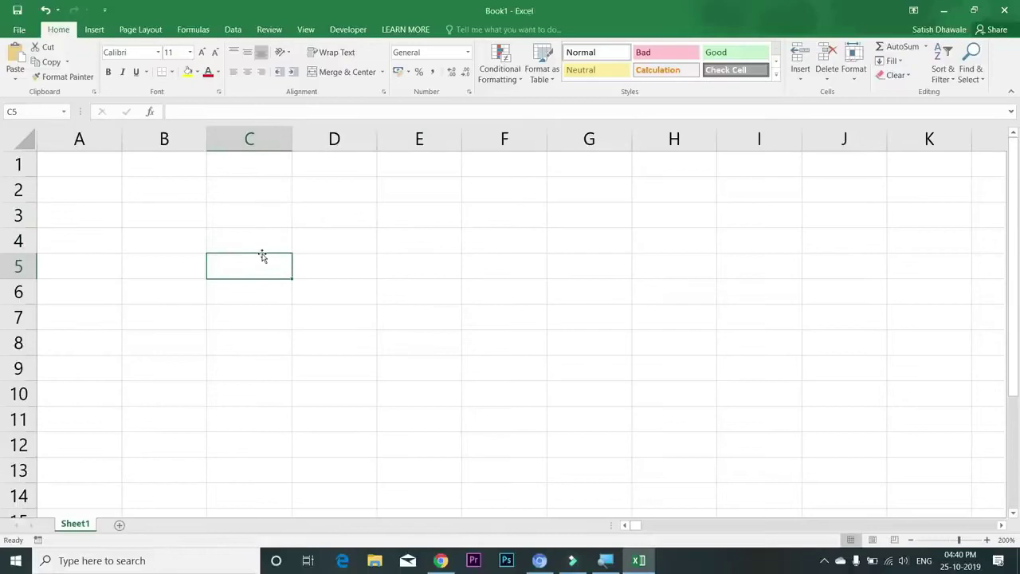
left_click(345, 269)
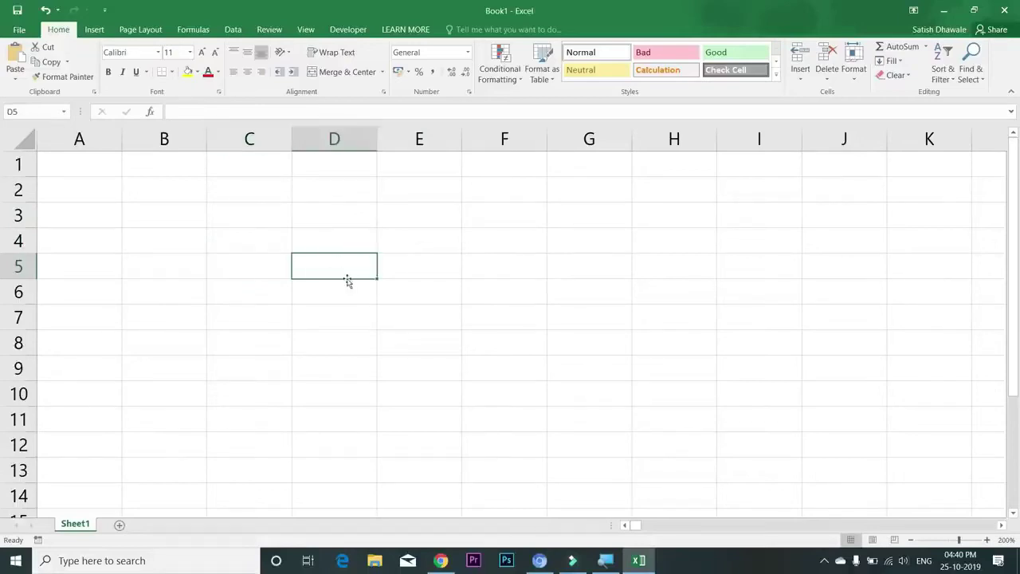
left_click(341, 291)
left_click(340, 268)
left_click(444, 222)
left_click(429, 264)
left_click(354, 280)
left_click(342, 316)
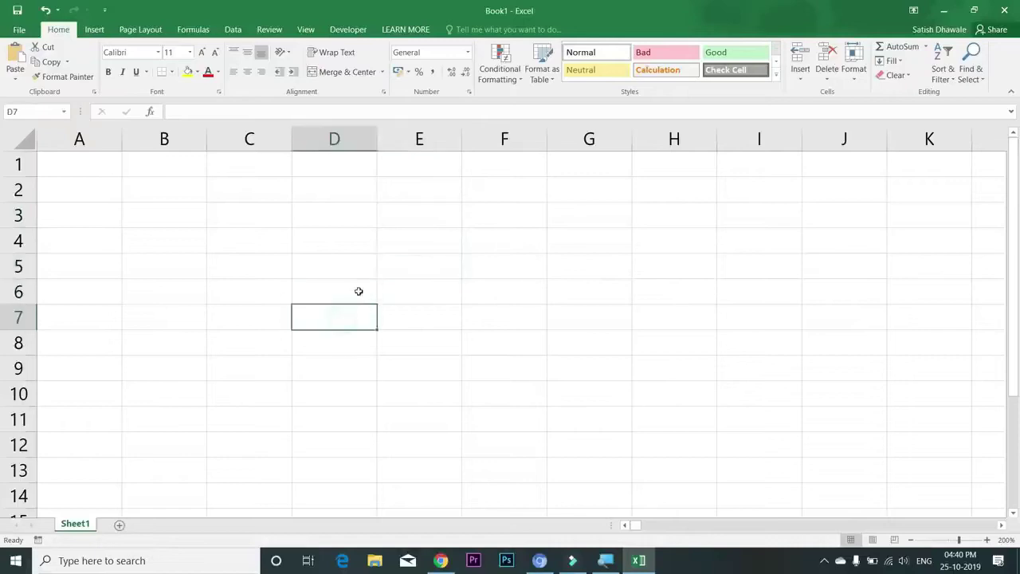
left_click(360, 275)
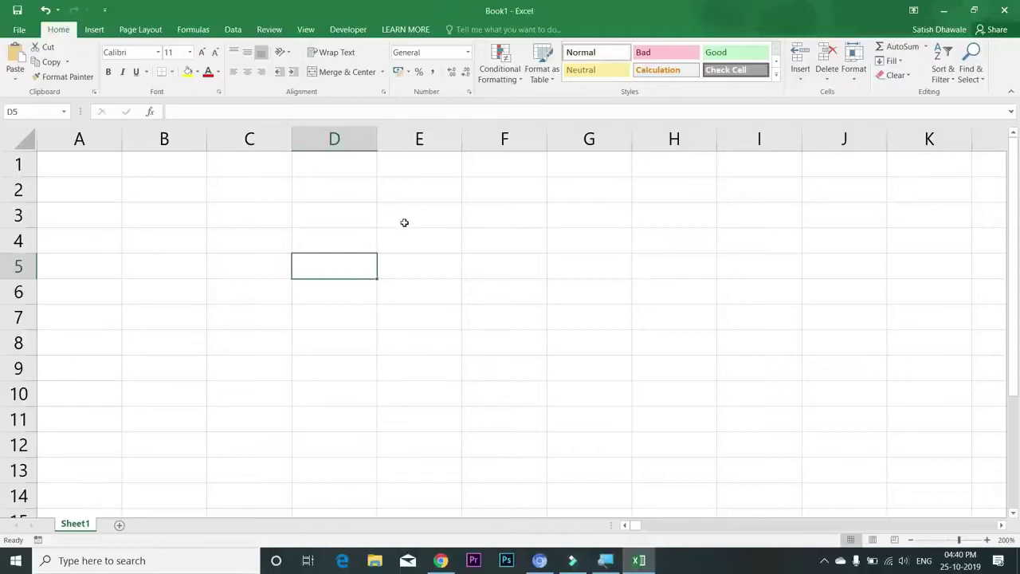
left_click(401, 248)
left_click(322, 263)
left_click_drag(342, 216, 542, 378)
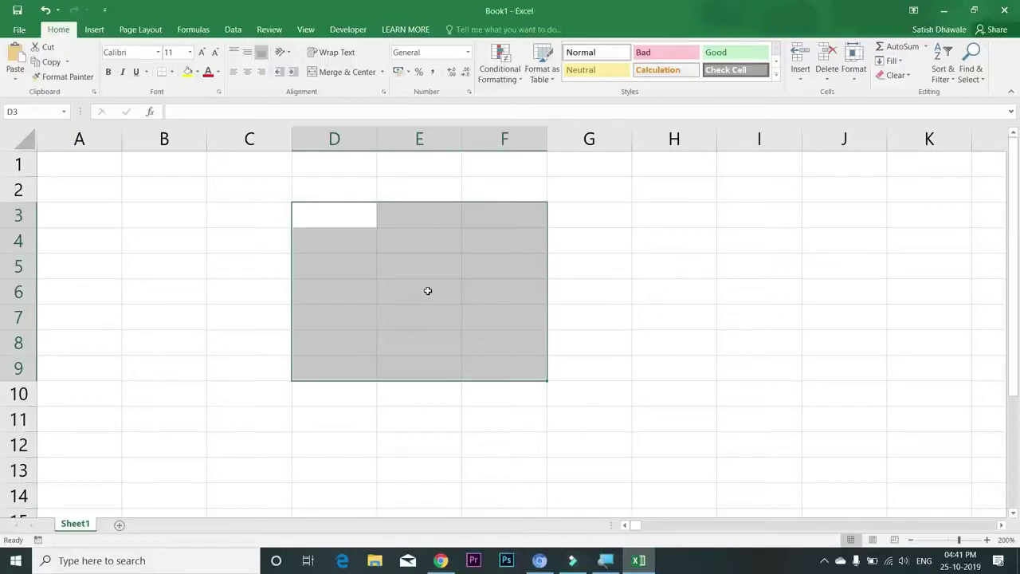
type("D3:F9")
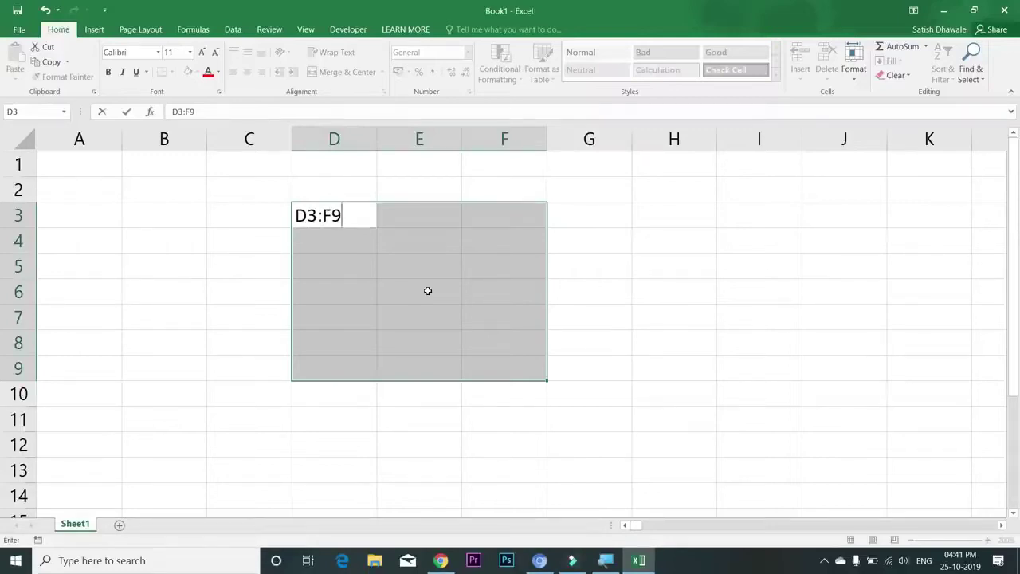
key("BackSpace")
key("BackSpace")
key("BackSpace")
key("BackSpace")
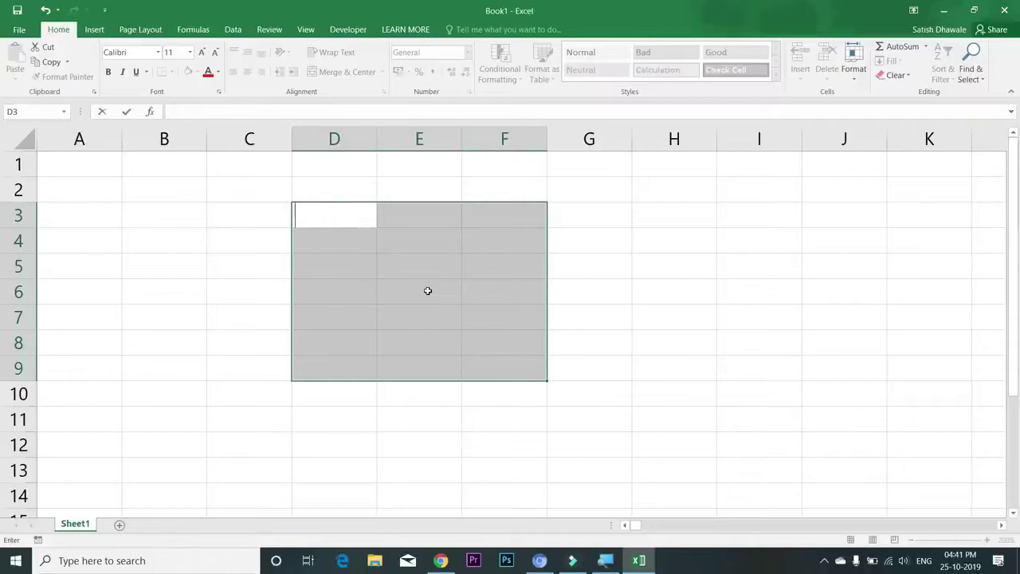
key("Return")
left_click(335, 292)
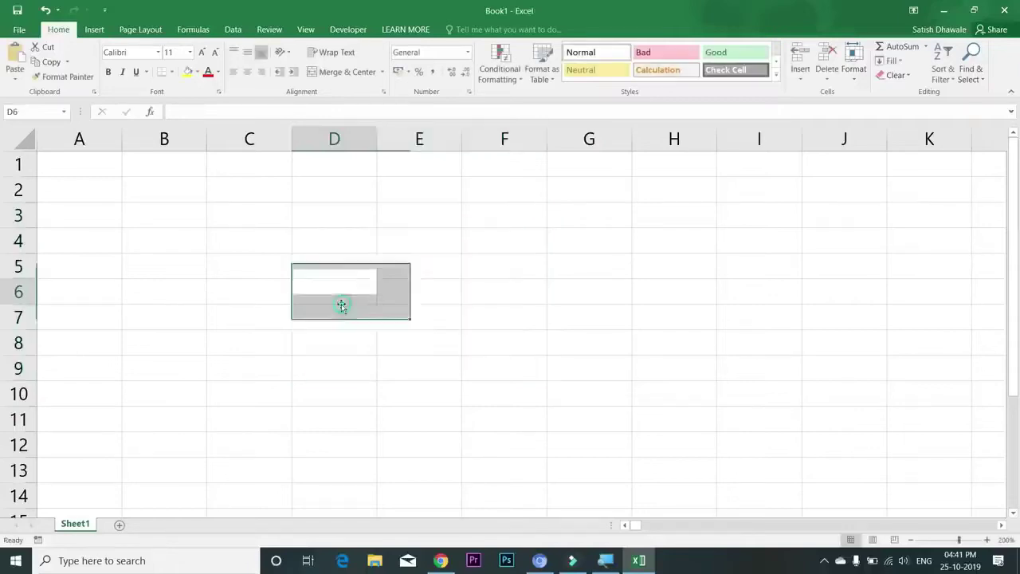
left_click_drag(239, 216, 492, 414)
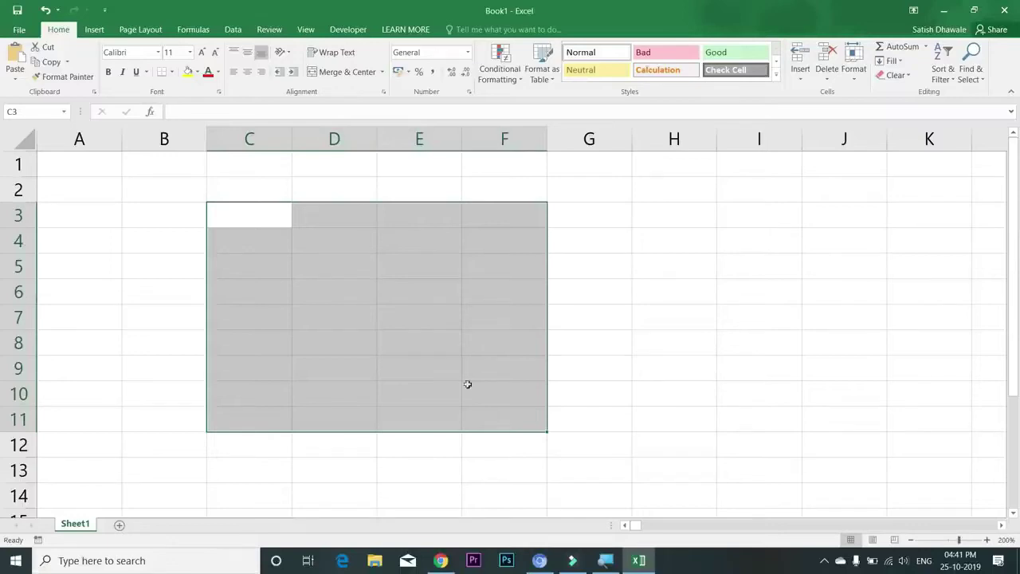
left_click(254, 218)
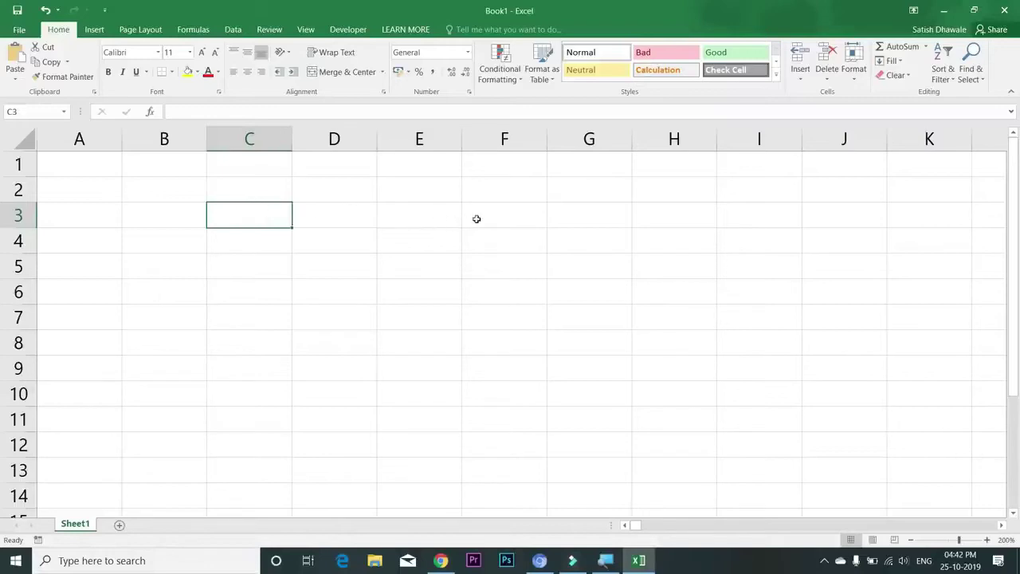
left_click_drag(507, 218, 271, 395)
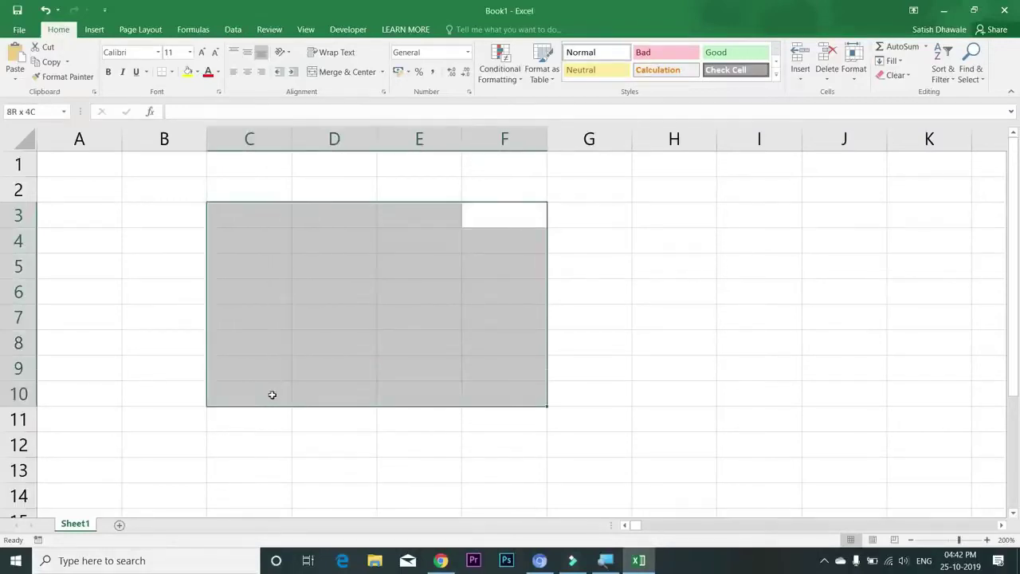
mouse_move(275, 216)
left_mouse_down()
mouse_move(416, 333)
mouse_move(535, 390)
left_mouse_up()
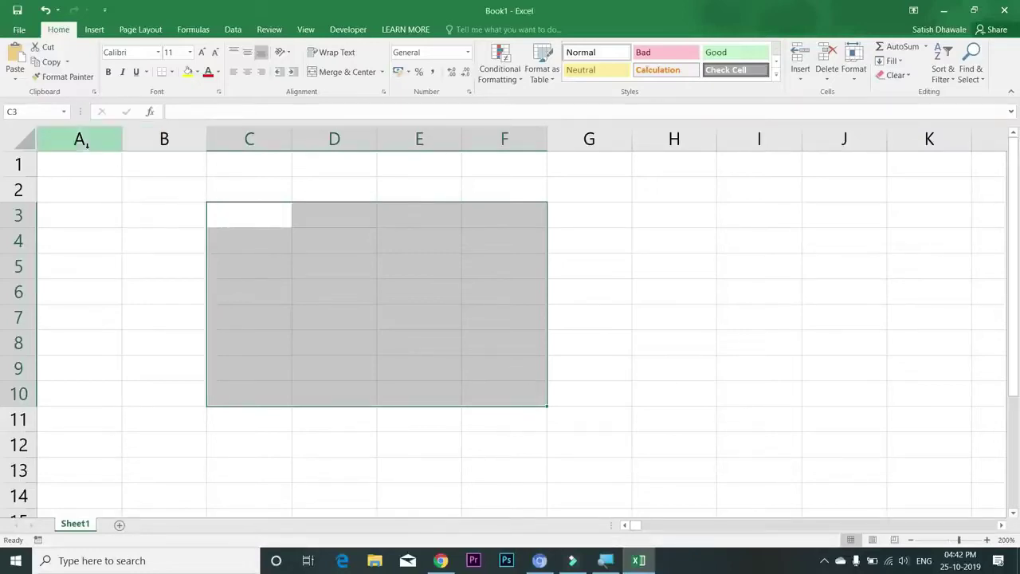
left_click(86, 168)
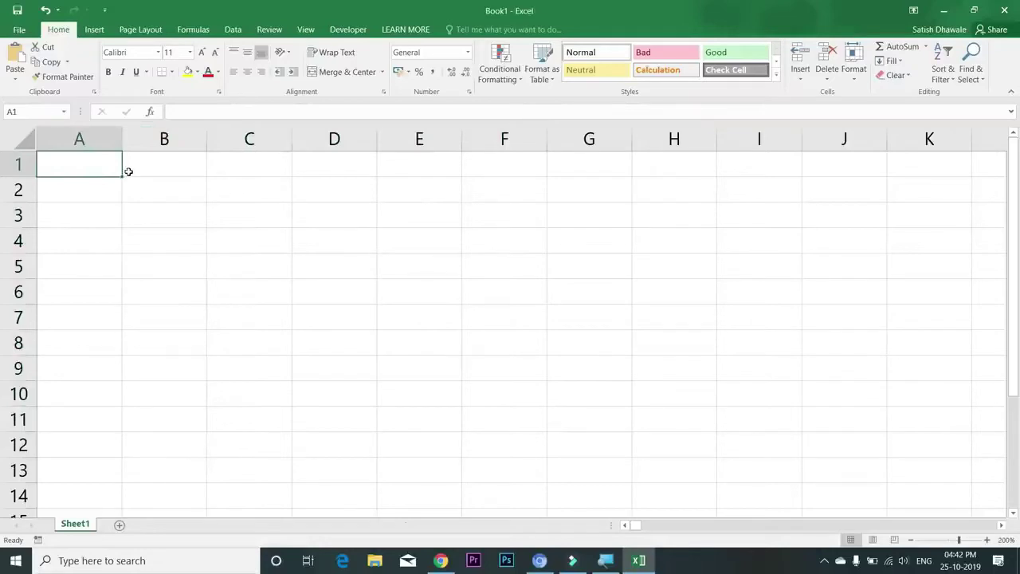
- Enter 50 in C3 and the formula =10*5 in C4, then compare both cells
left_click(279, 232)
left_click(269, 216)
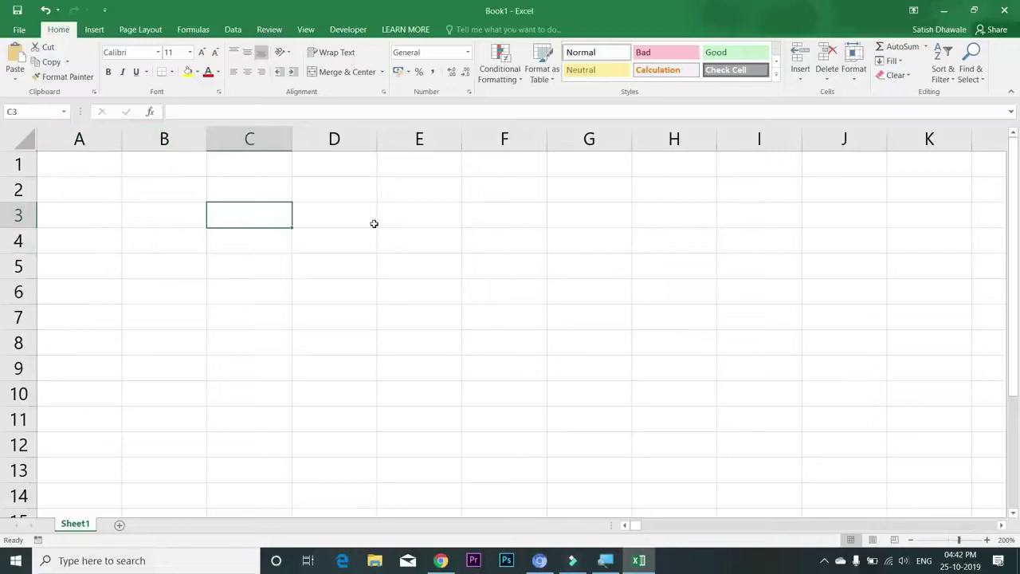
type("50")
key("Return")
type("=")
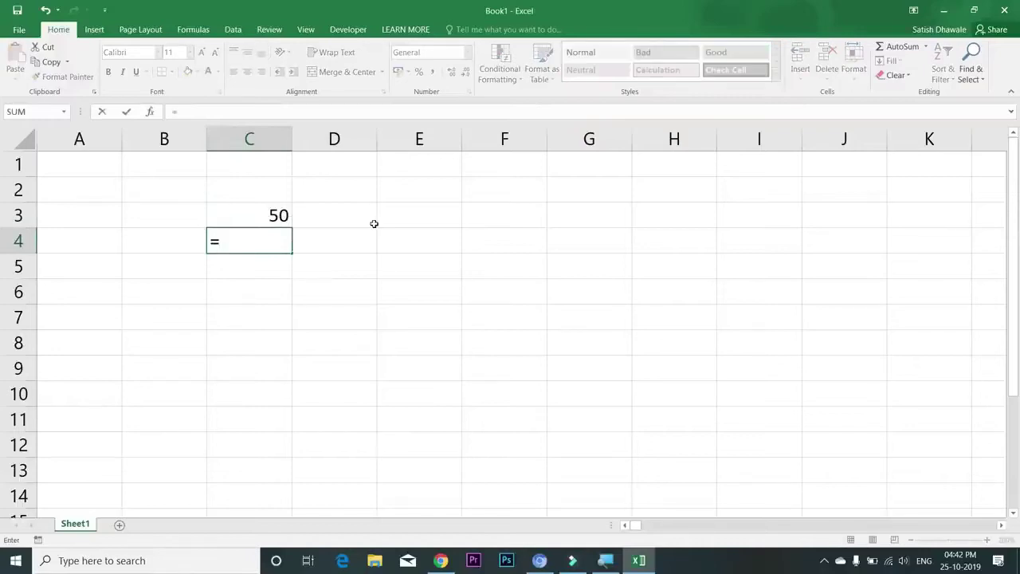
type("10*5")
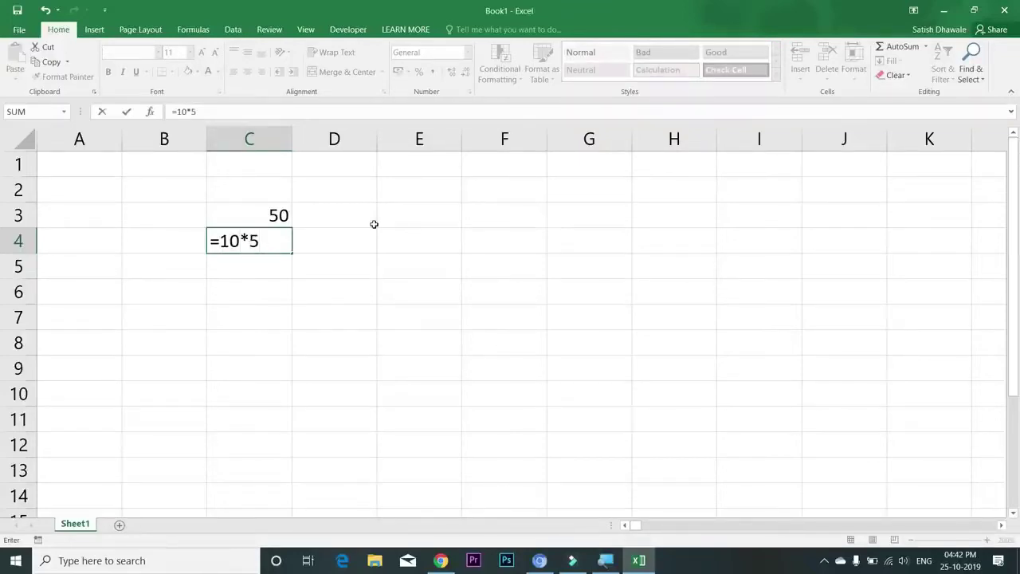
key("Return")
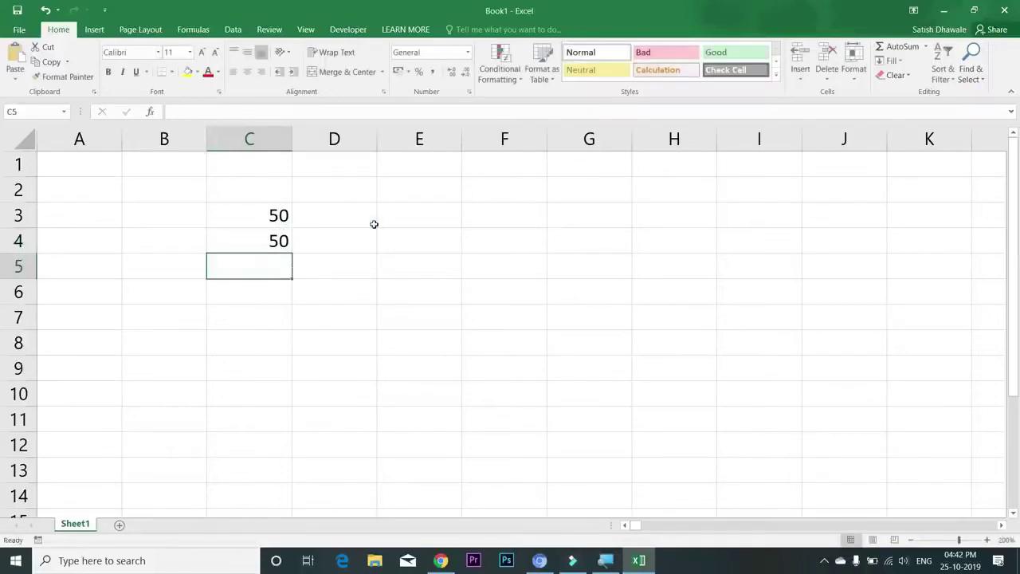
key("Up")
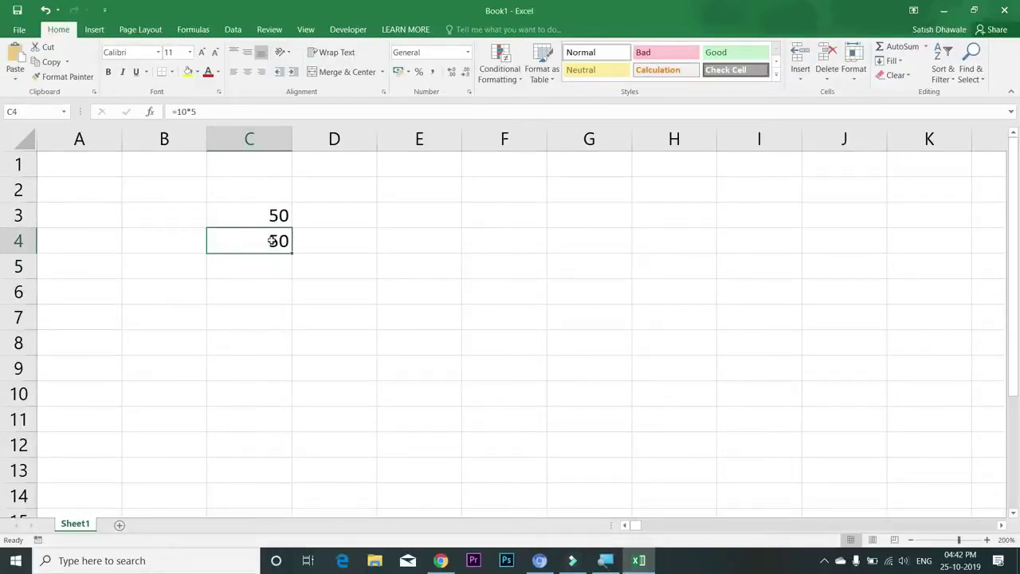
left_click(275, 217)
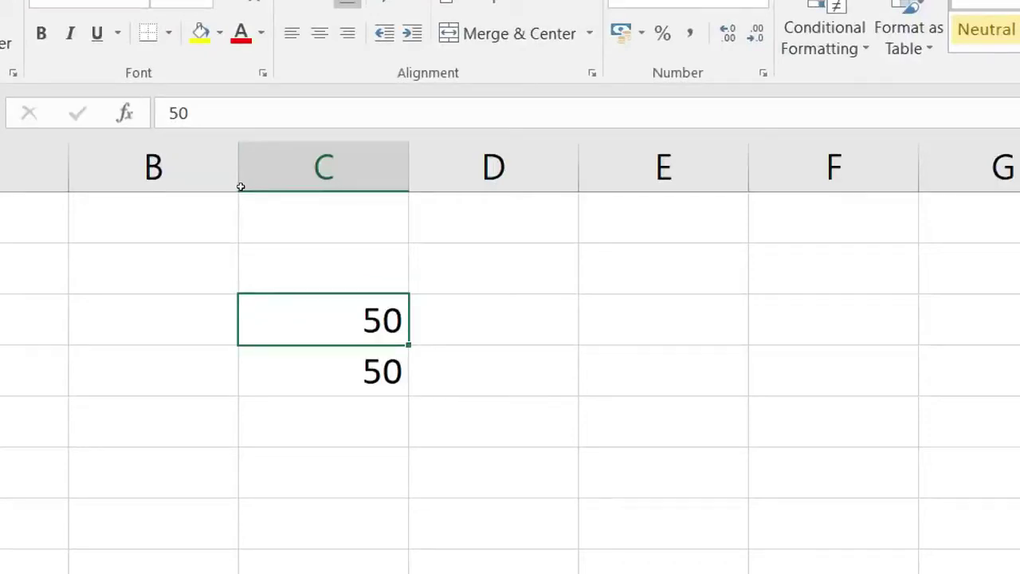
key("Down")
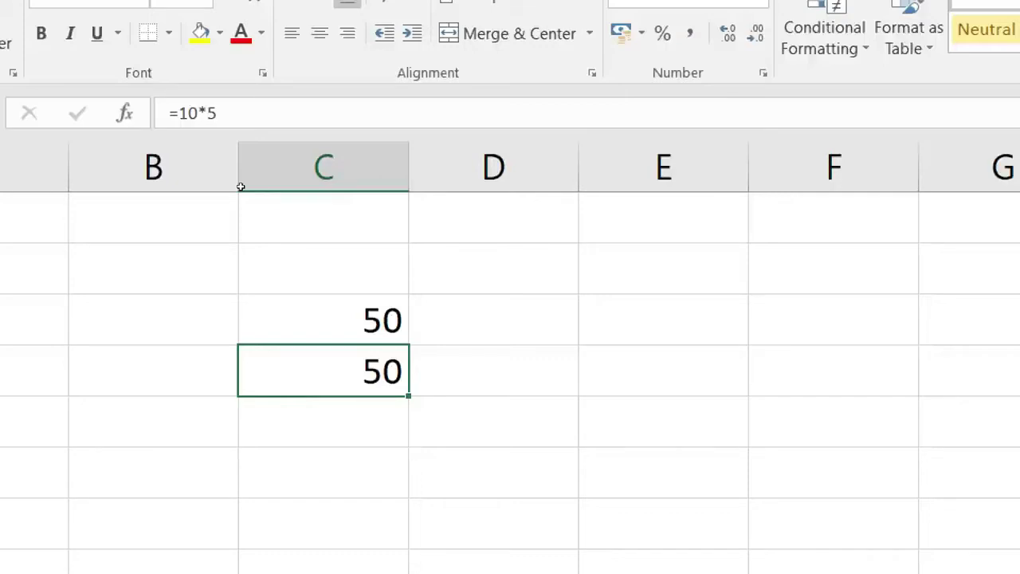
key("Up")
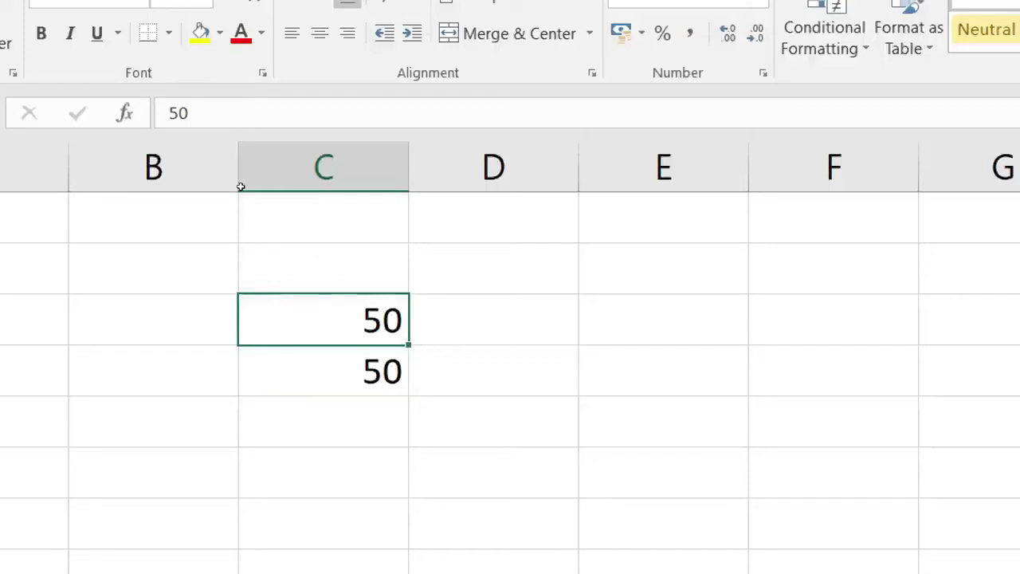
key("Down")
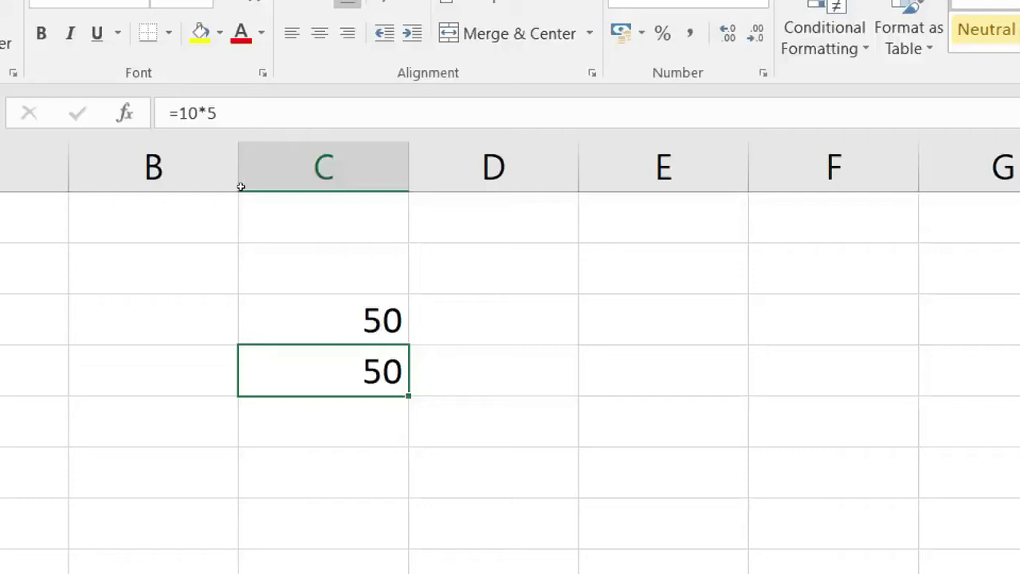
key("Up")
key("Up")
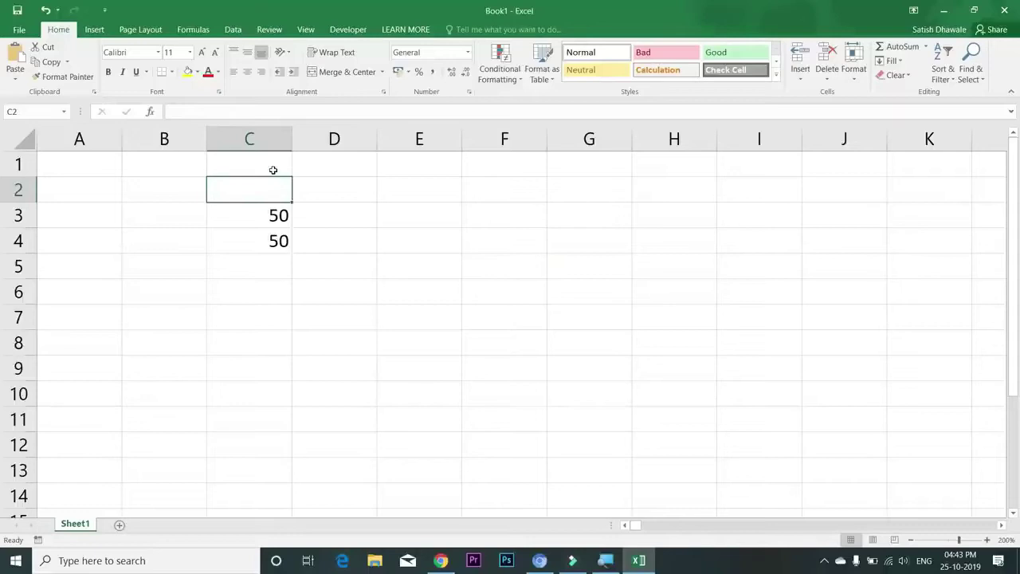
- Open C4's =10*5 formula for editing several times, leaving it unchanged
key("Down")
key("Down")
key("Down")
key("Up")
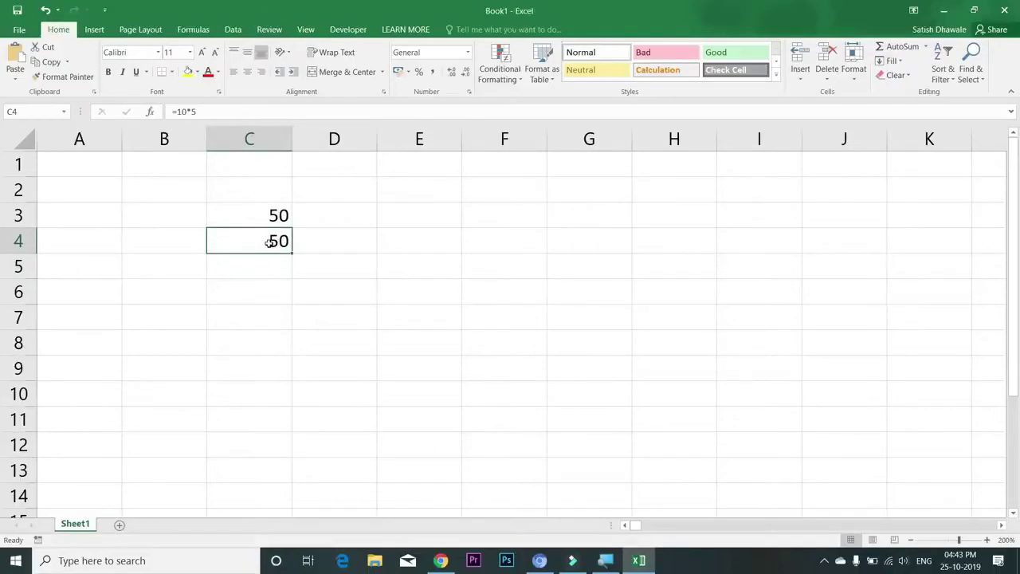
double_click(269, 241)
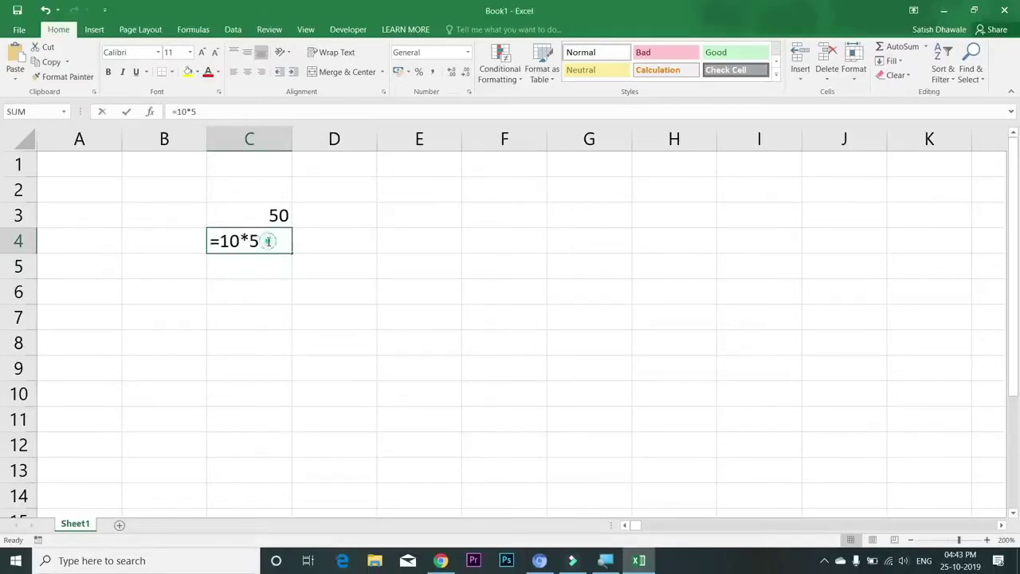
key("Escape")
double_click(262, 244)
key("Escape")
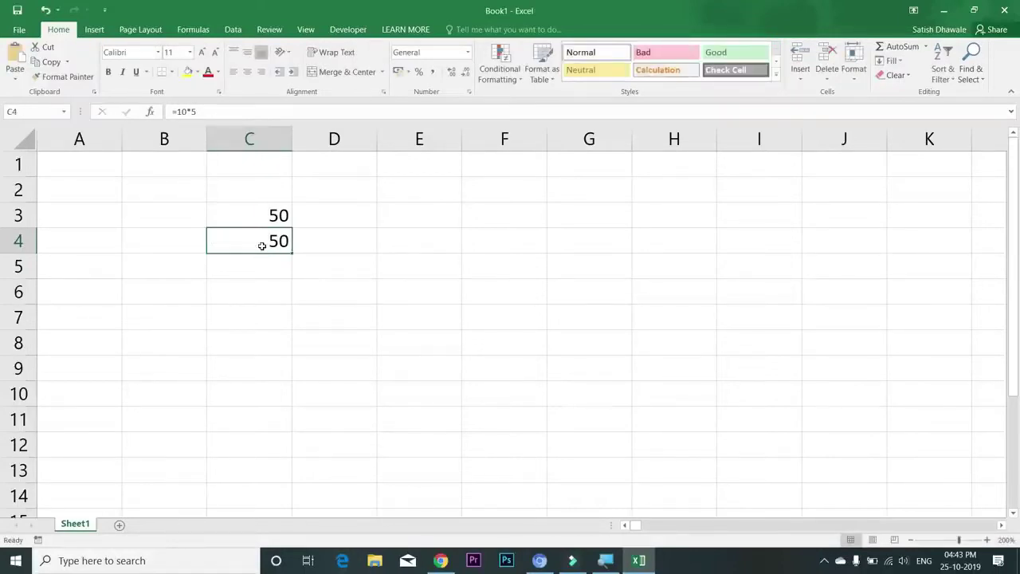
double_click(262, 246)
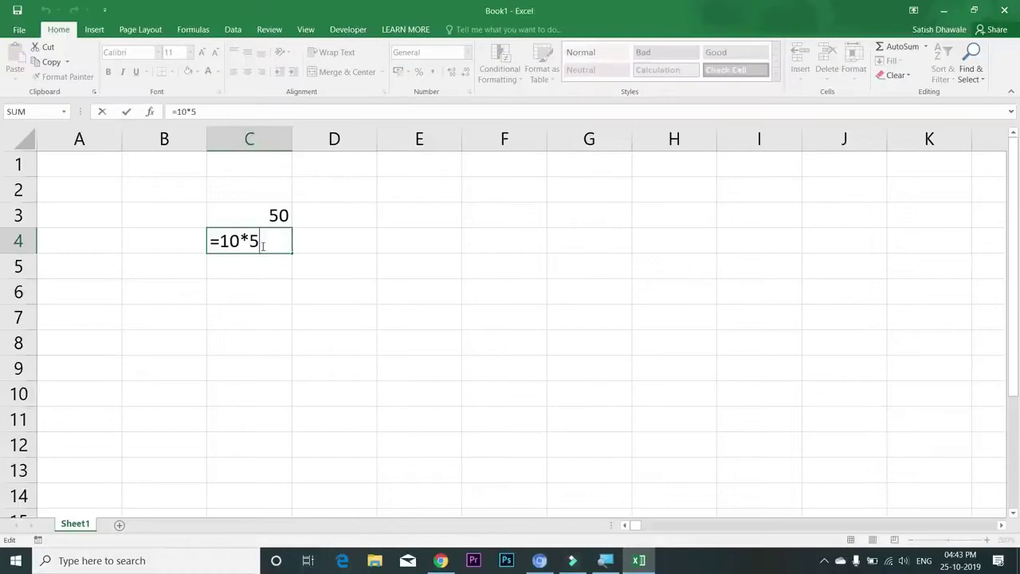
key("Escape")
- Select C3:C4 repeatedly to view the sum of the two 50 values
left_click(283, 278)
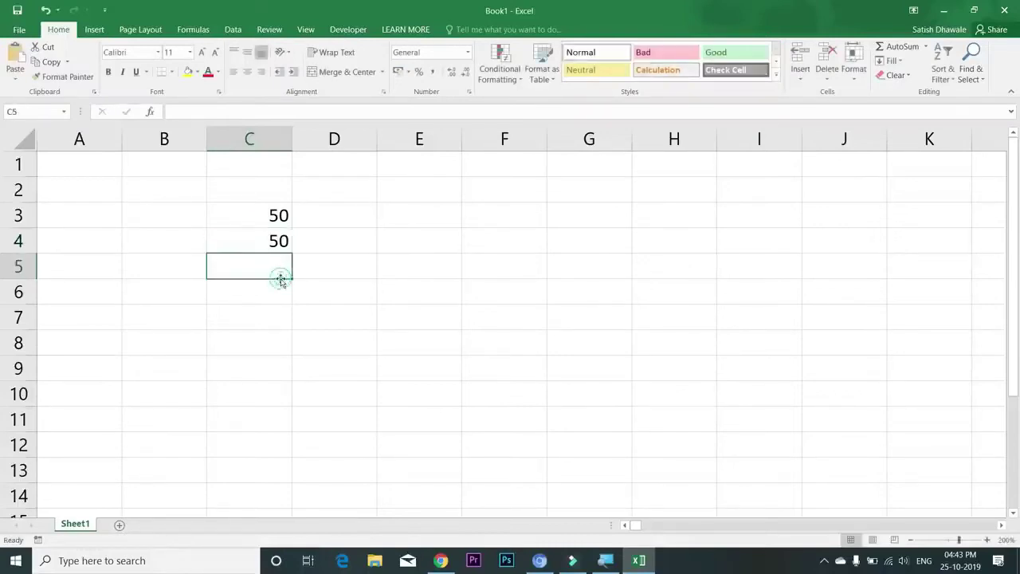
left_click_drag(281, 217, 287, 269)
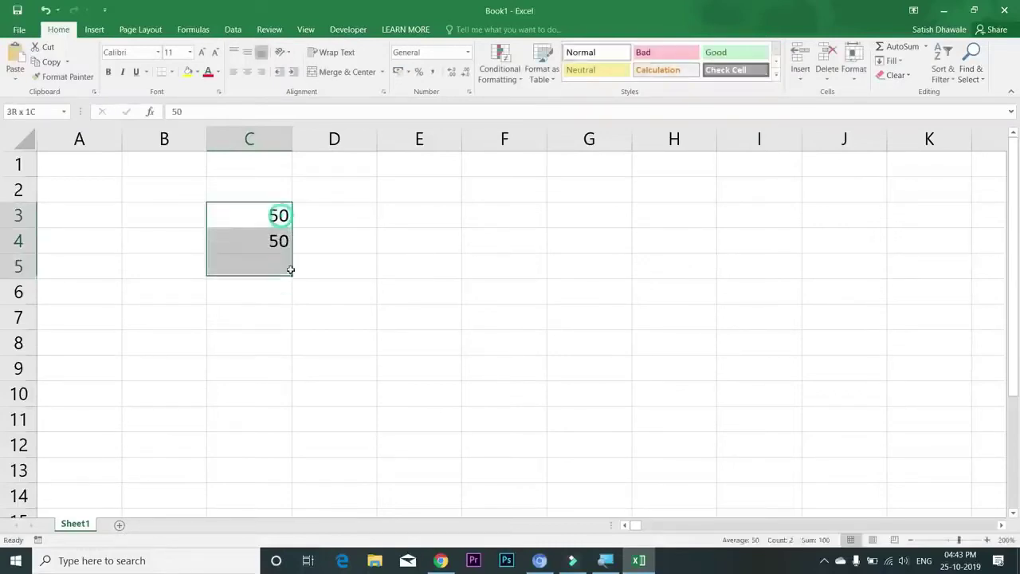
left_click(343, 275)
left_click_drag(264, 214, 250, 246)
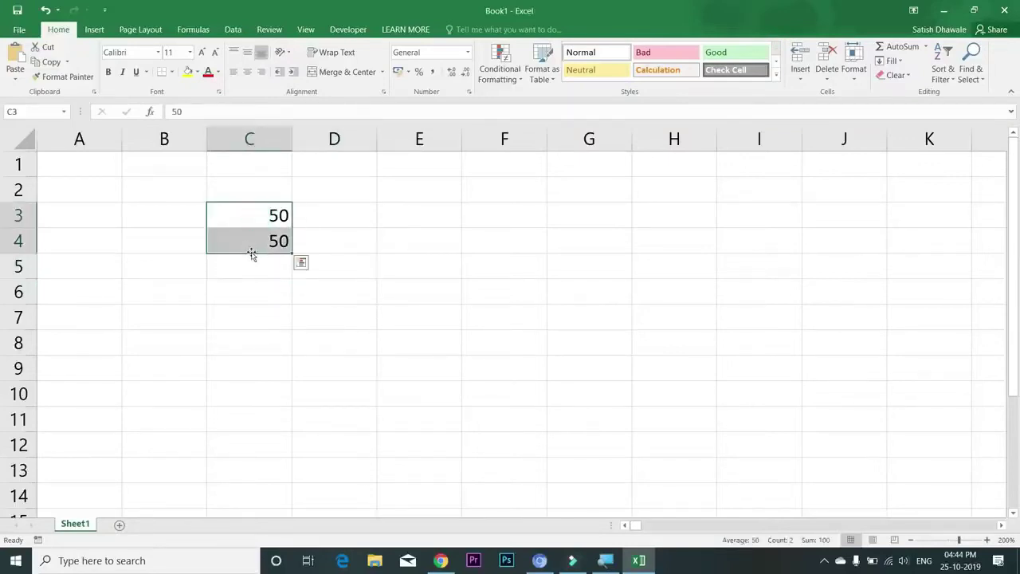
left_click(246, 263)
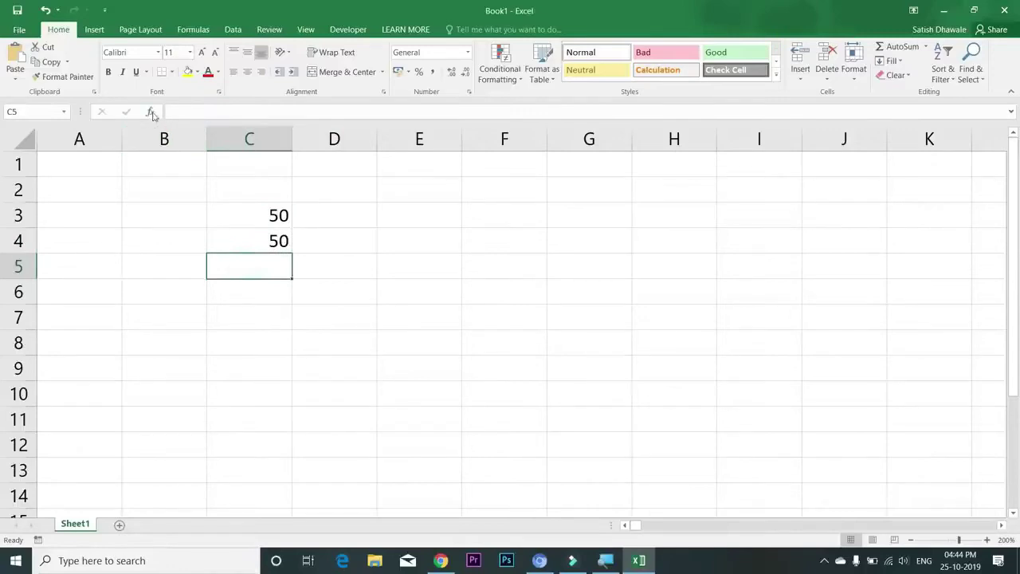
left_click_drag(267, 212, 263, 240)
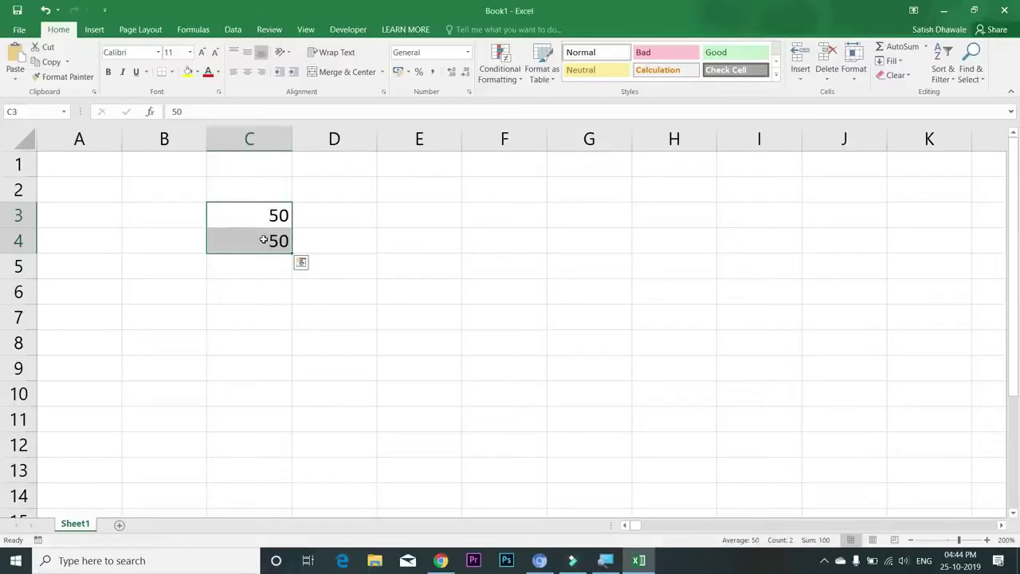
left_click(263, 240)
left_click(260, 221)
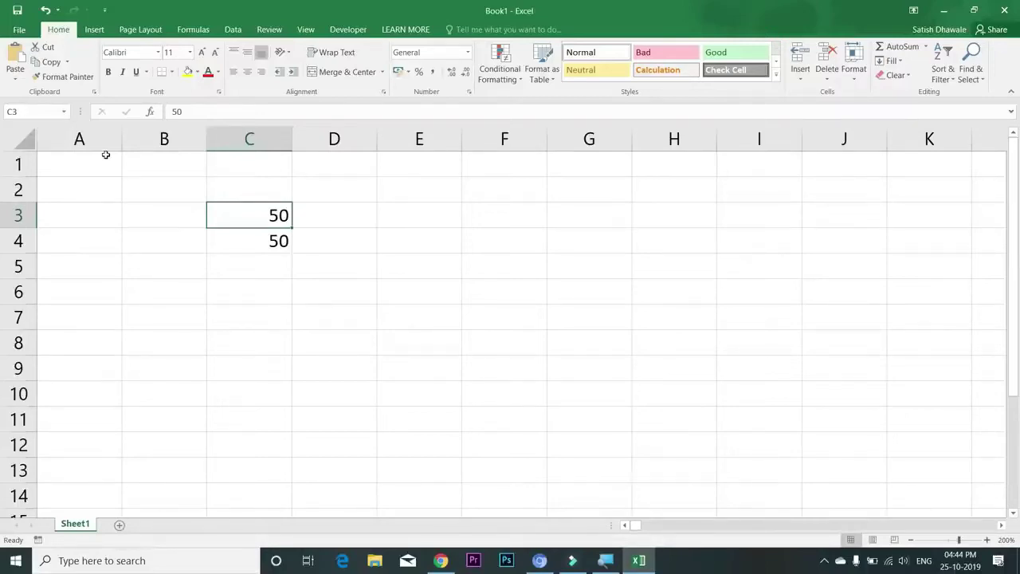
- Delete the two 50 values in C3:C4 and return to cell A1
left_click_drag(266, 217, 271, 246)
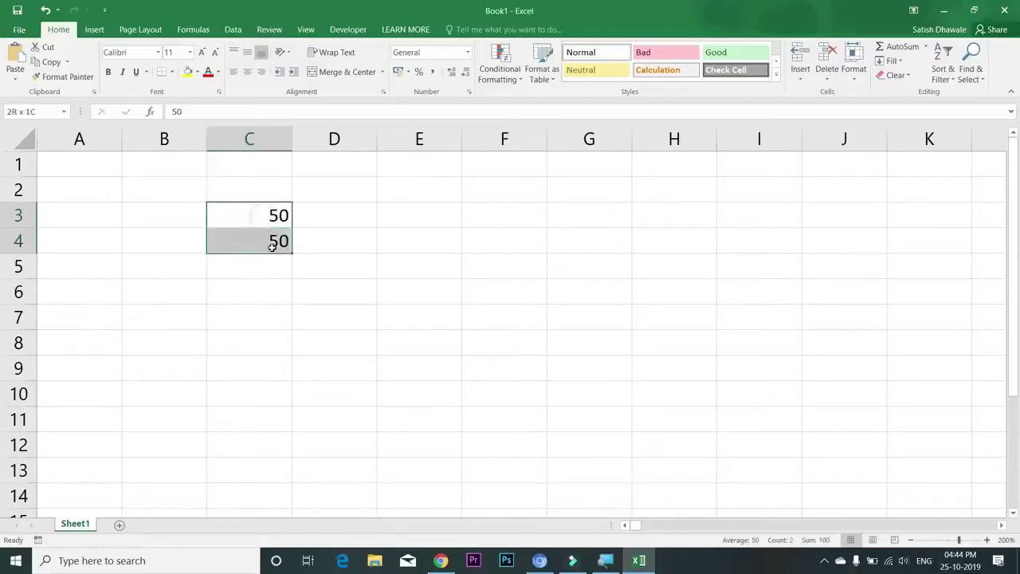
key("Delete")
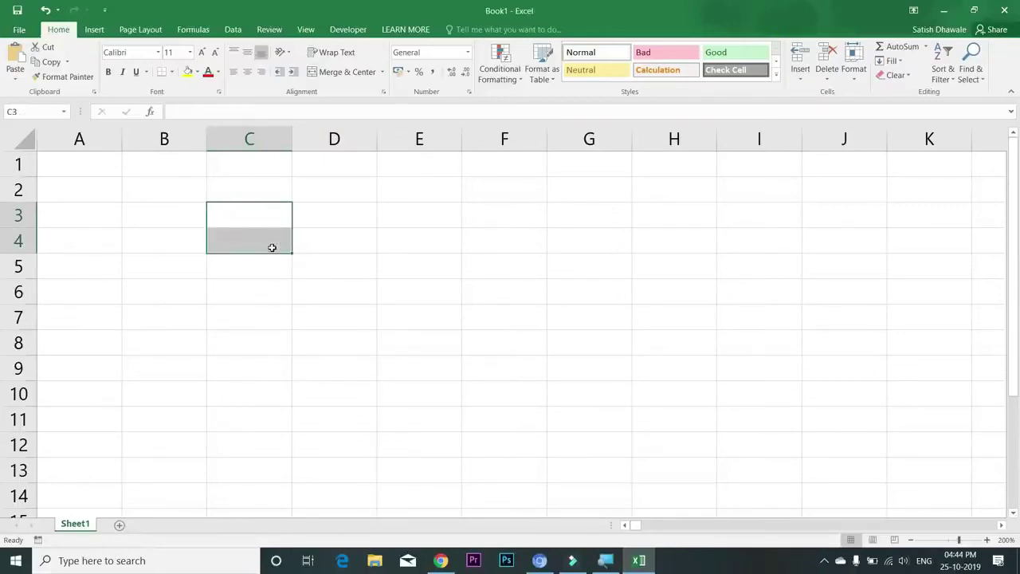
left_click(332, 180)
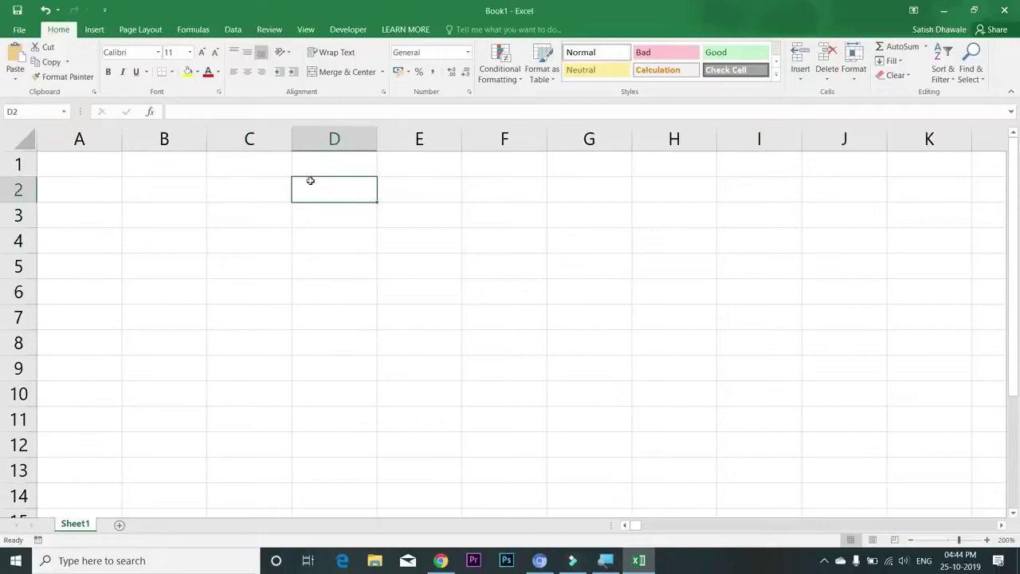
left_click(54, 167)
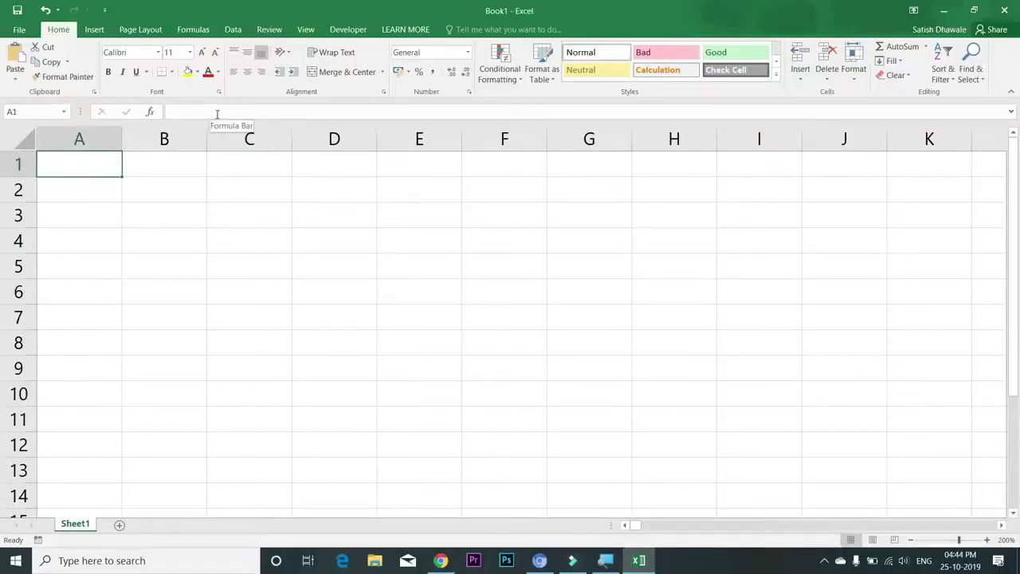
- On the View tab, toggle the formula bar off and back on
left_click(305, 31)
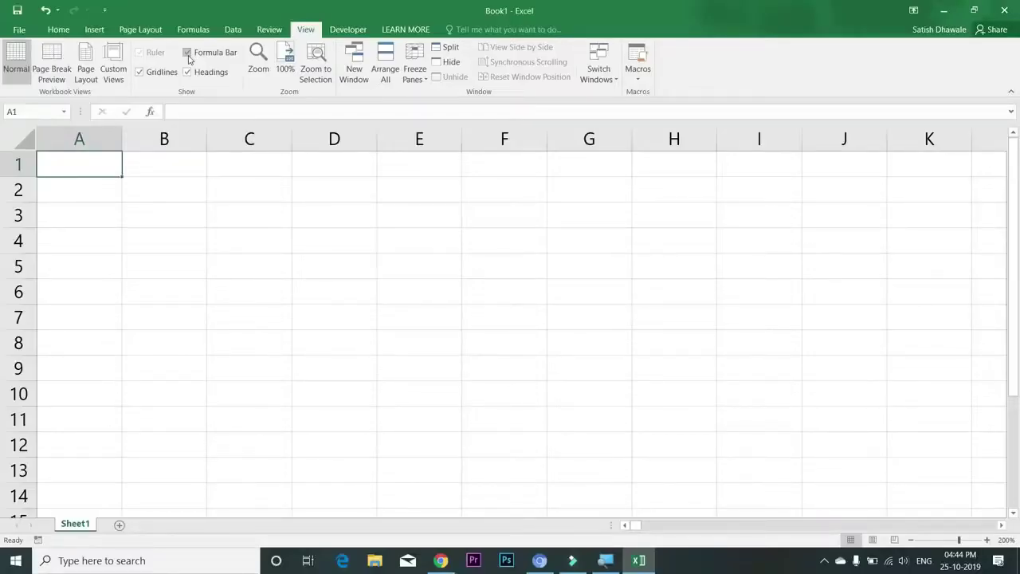
left_click(188, 52)
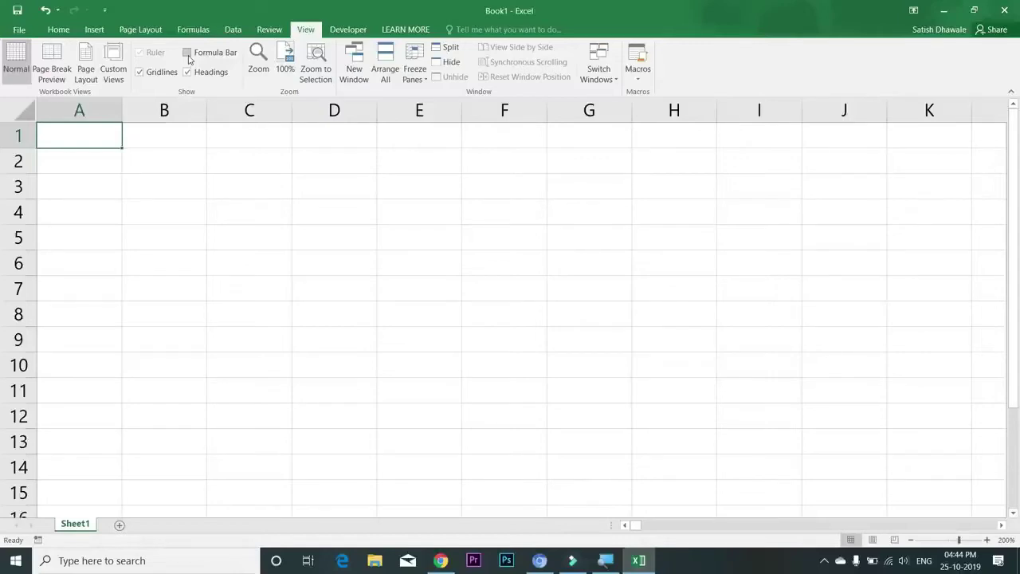
left_click(187, 53)
- Toggle the gridlines and row/column headings off and back on
left_click(139, 73)
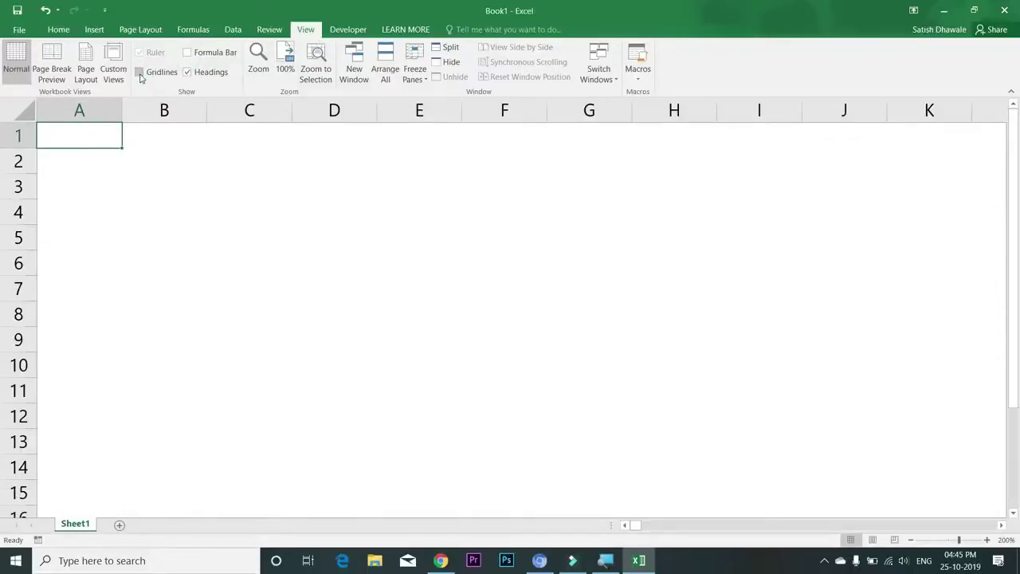
left_click(140, 73)
left_click(139, 73)
left_click(139, 73)
left_click(140, 73)
left_click(188, 73)
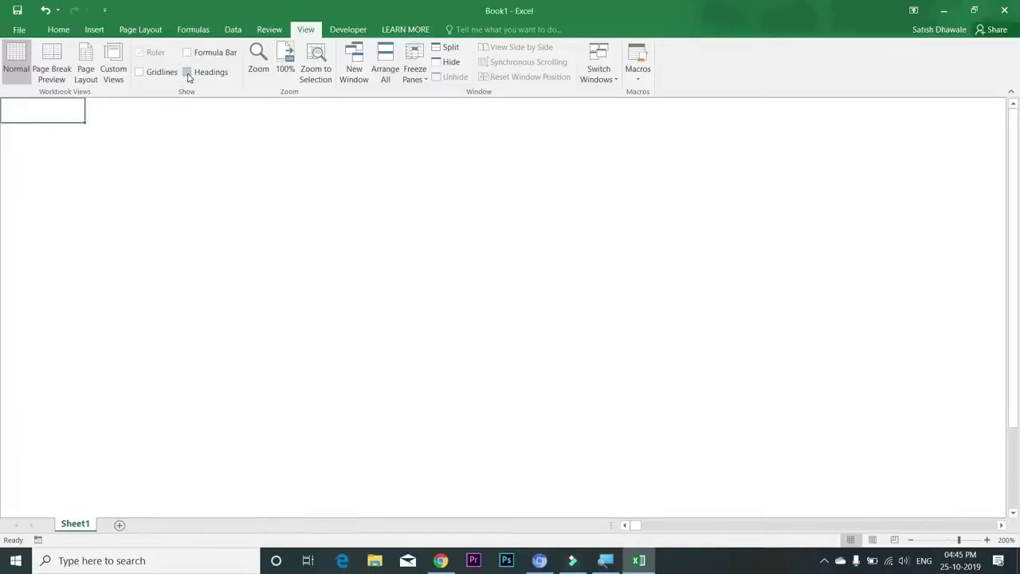
left_click(188, 73)
left_click(159, 76)
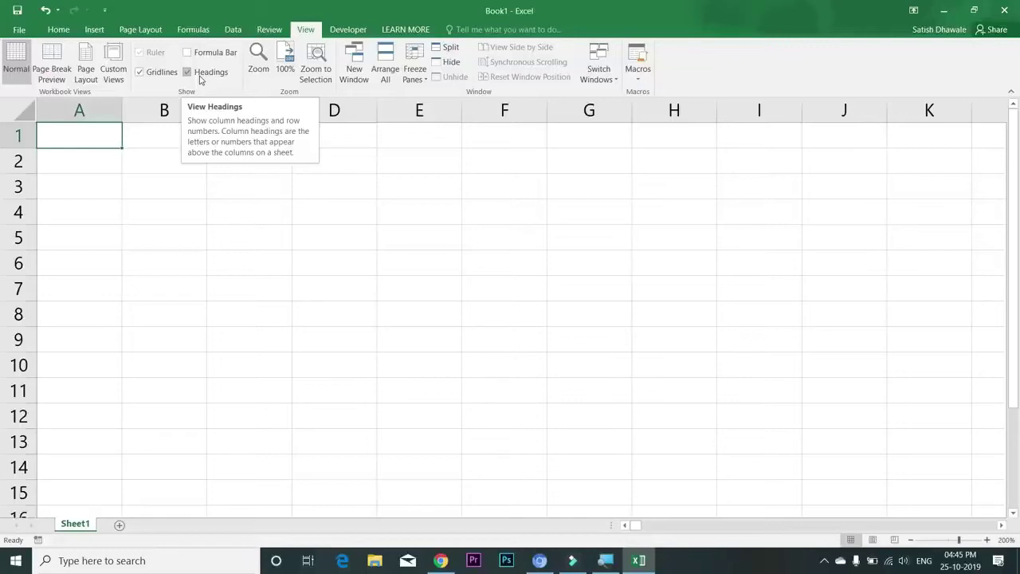
- Toggle the gridlines and row/column headings off and back on, then show the formula bar again
left_click(162, 73)
left_click(165, 74)
left_click(210, 73)
left_click(212, 78)
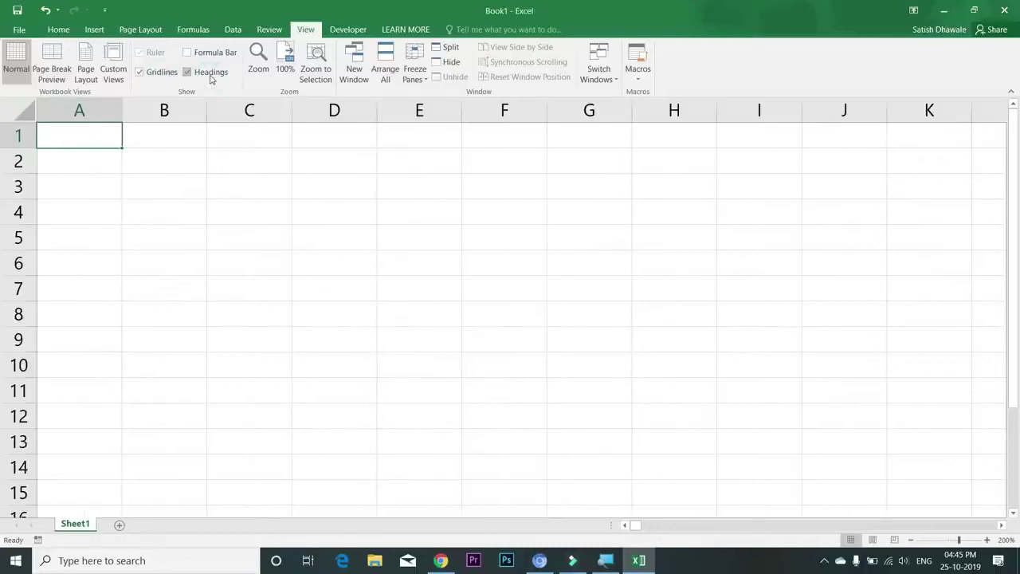
left_click(211, 76)
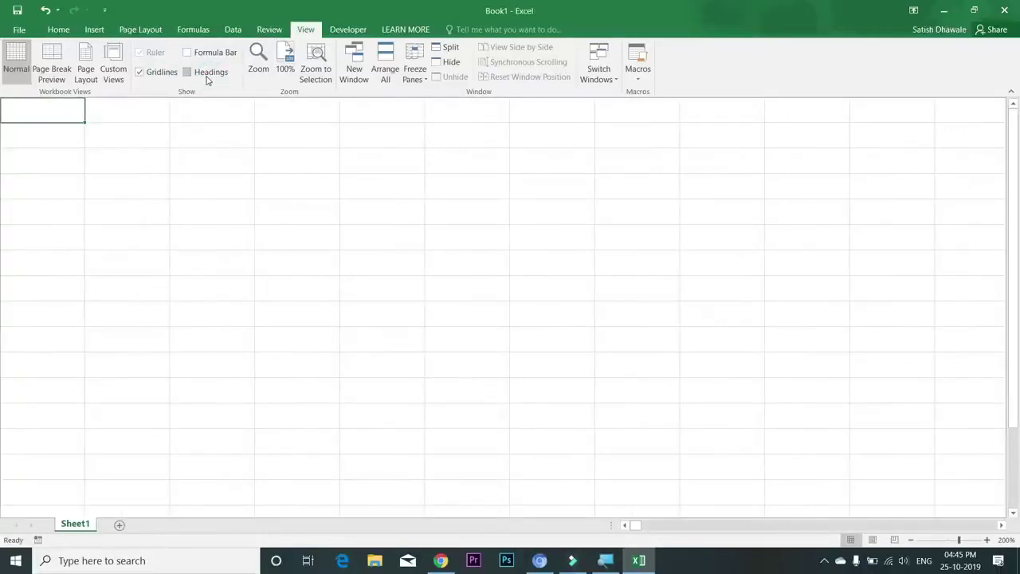
left_click(188, 72)
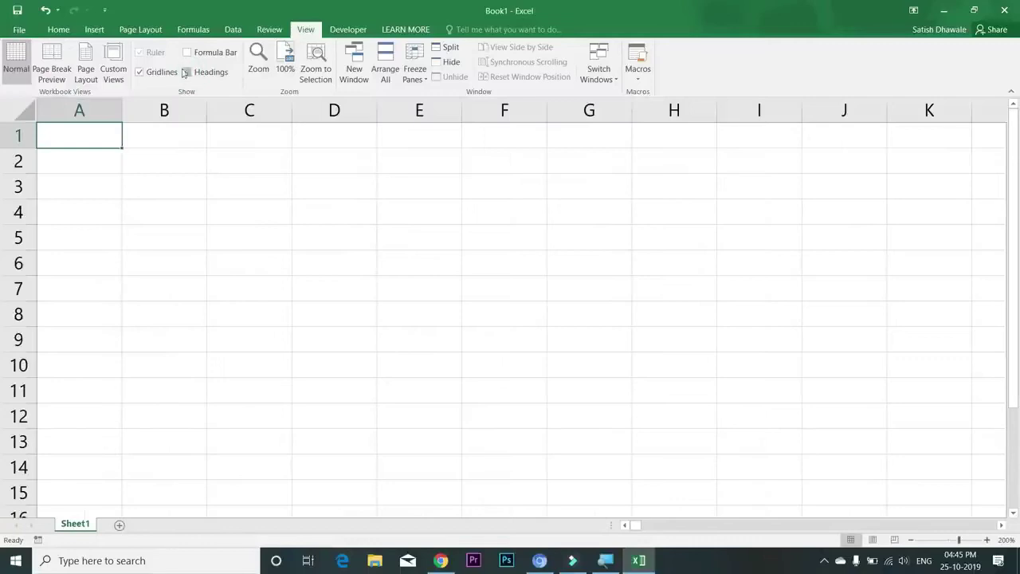
left_click(189, 53)
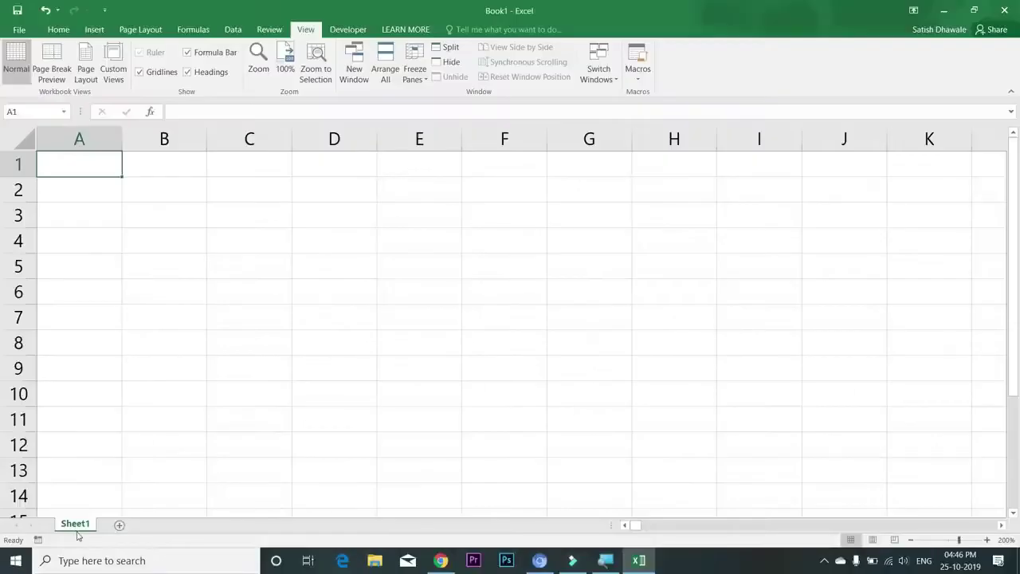
- Add new blank worksheets with the + button and Shift+F11, up to Sheet11
left_click(120, 525)
left_click(161, 526)
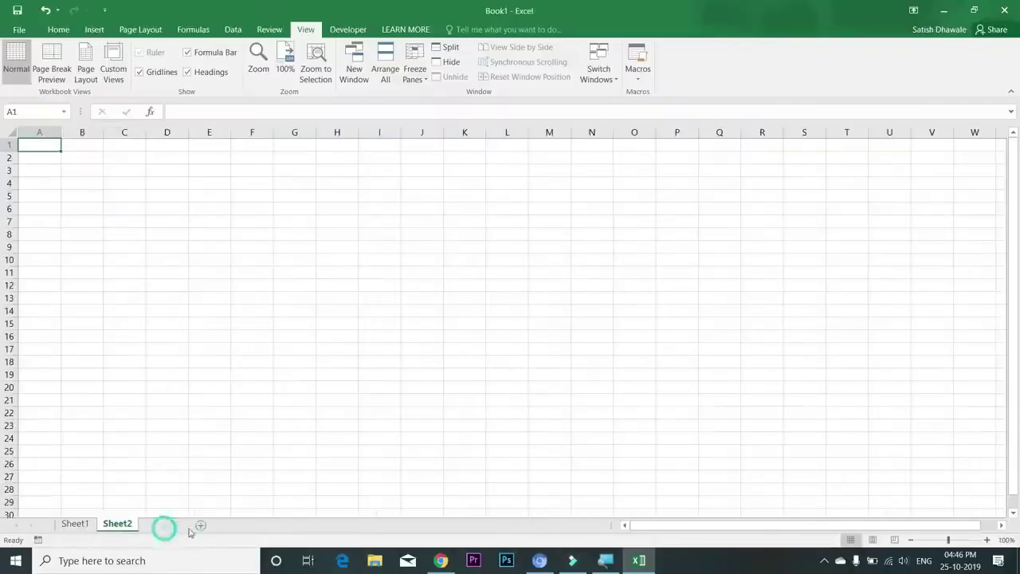
left_click(203, 525)
left_click(246, 525)
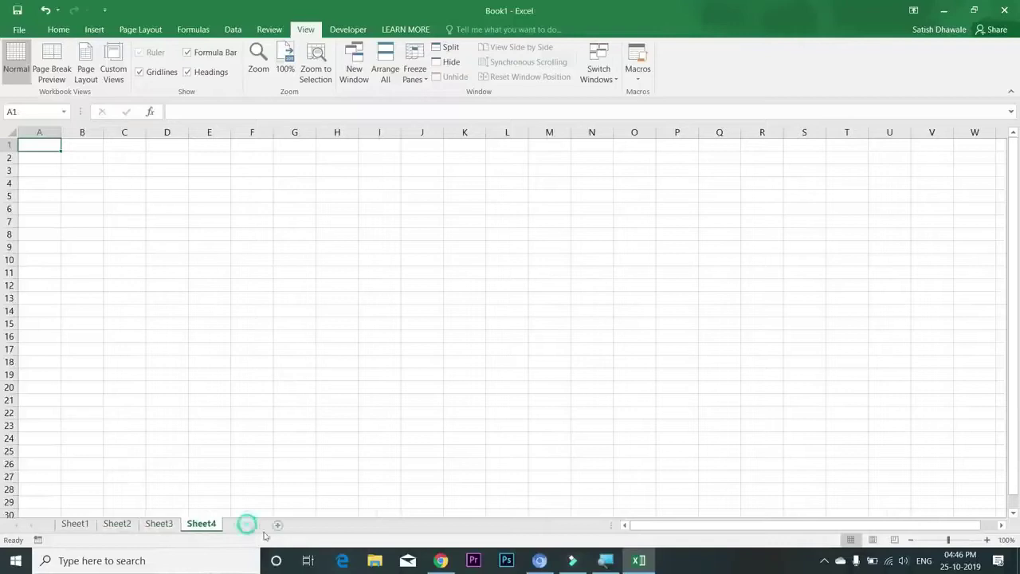
left_click(289, 526)
left_click(330, 525)
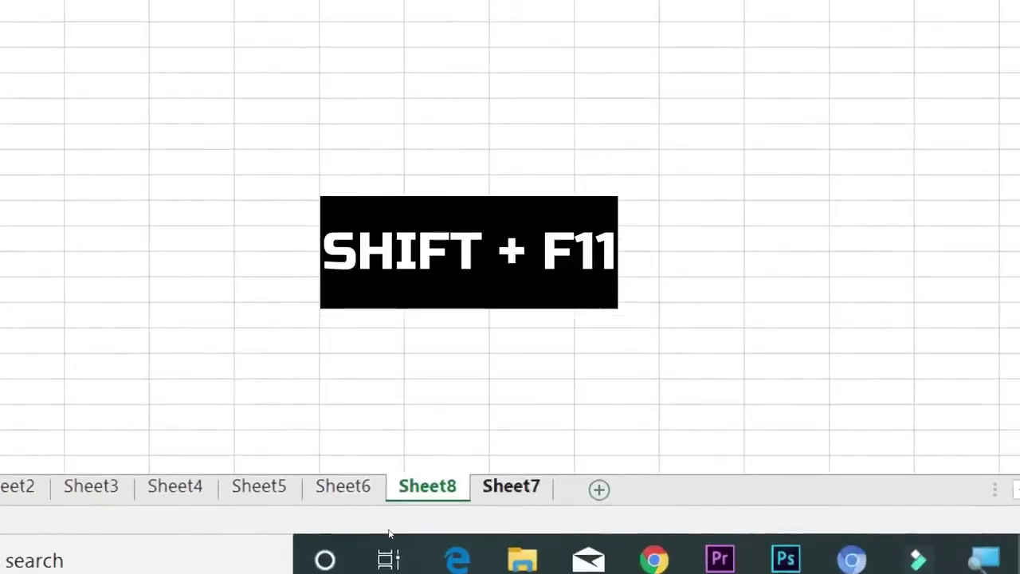
key("shift+F11")
key("shift+F11")
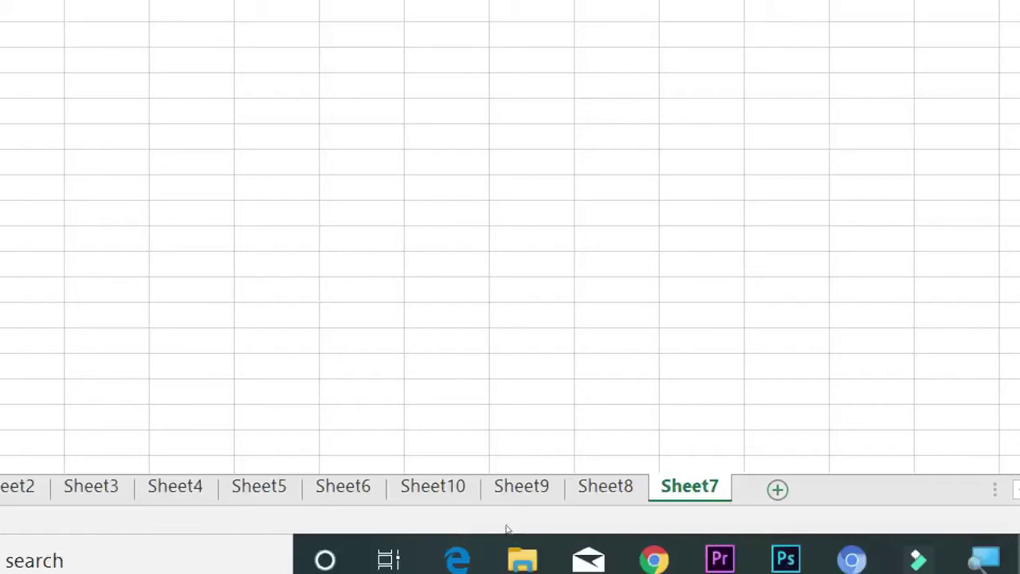
key("shift+F11")
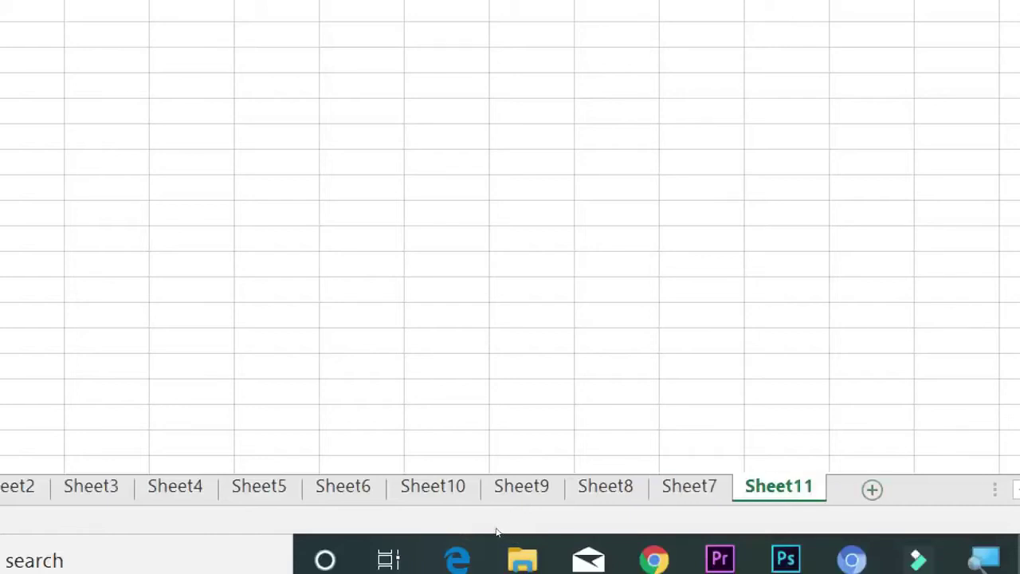
- Drag the Sheet10, Sheet8 and Sheet9 tabs into numerical order after Sheet7
left_click_drag(498, 528, 422, 521)
mouse_move(422, 522)
left_mouse_down()
mouse_move(329, 526)
mouse_move(484, 528)
left_mouse_up()
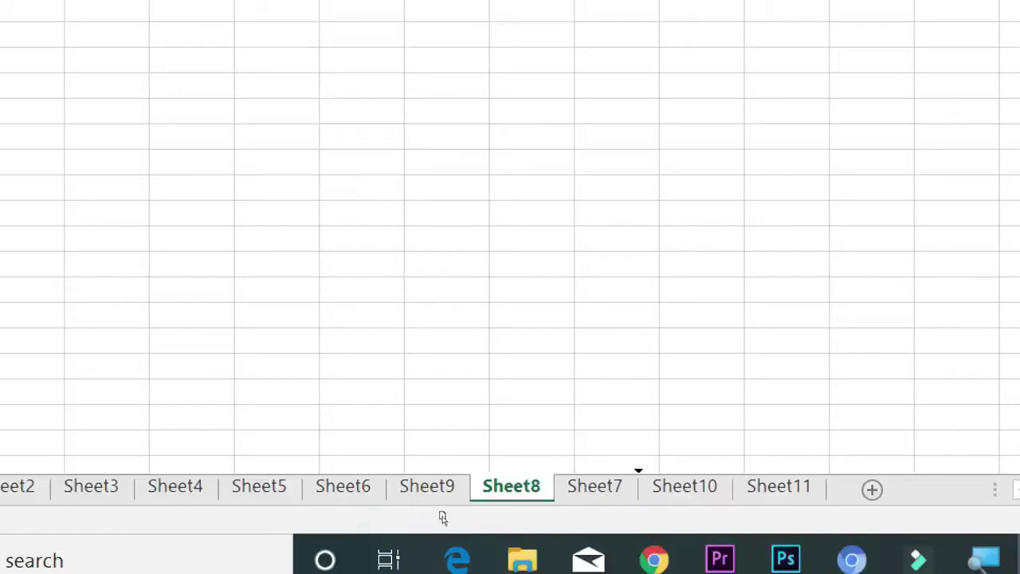
left_click_drag(449, 509, 441, 514)
left_click_drag(322, 516, 401, 514)
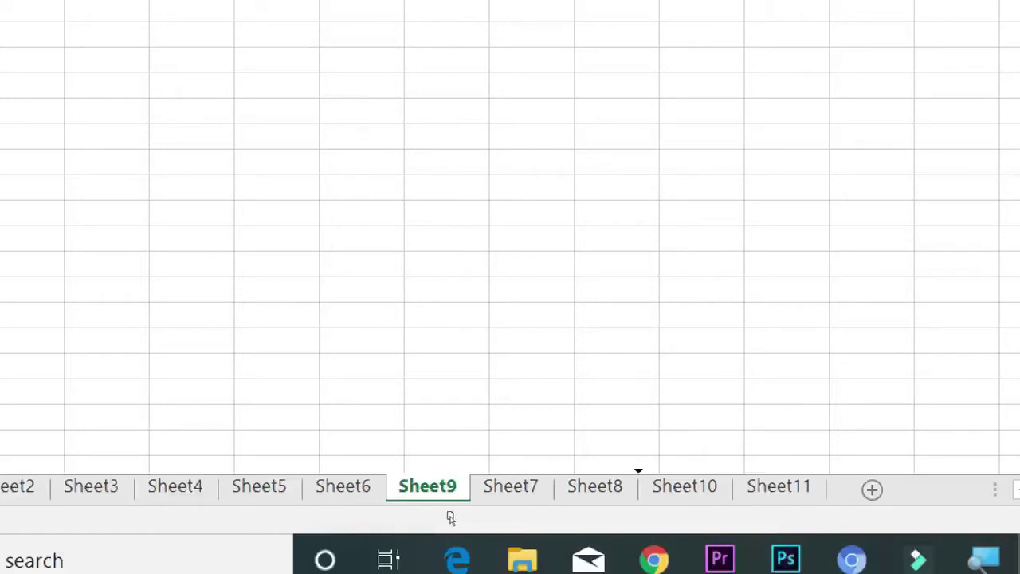
left_click_drag(402, 514, 455, 519)
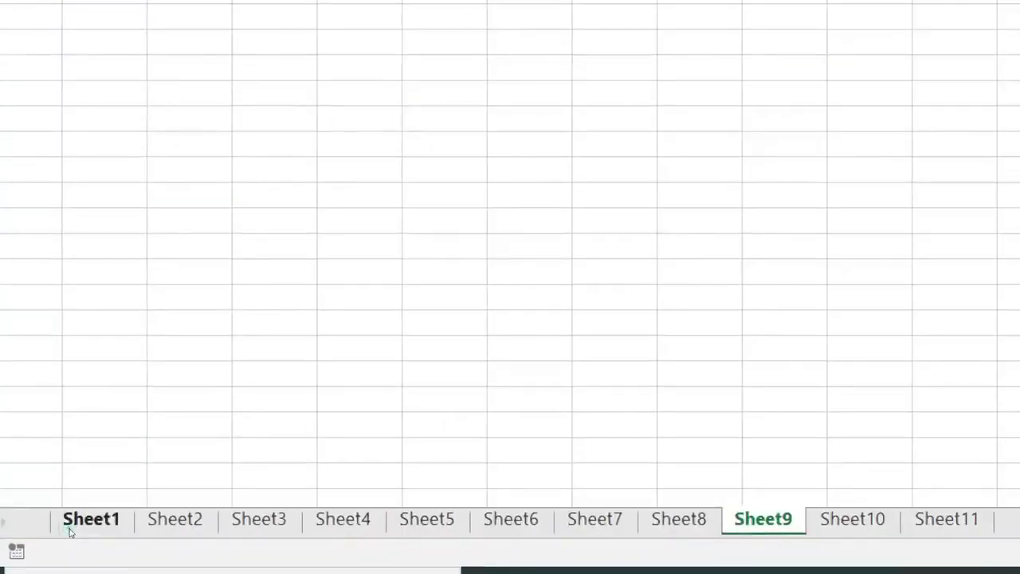
- Rename the Sheet1 tab to 'STUDENT DATA' and then select cells B10 and C8
left_click(69, 530)
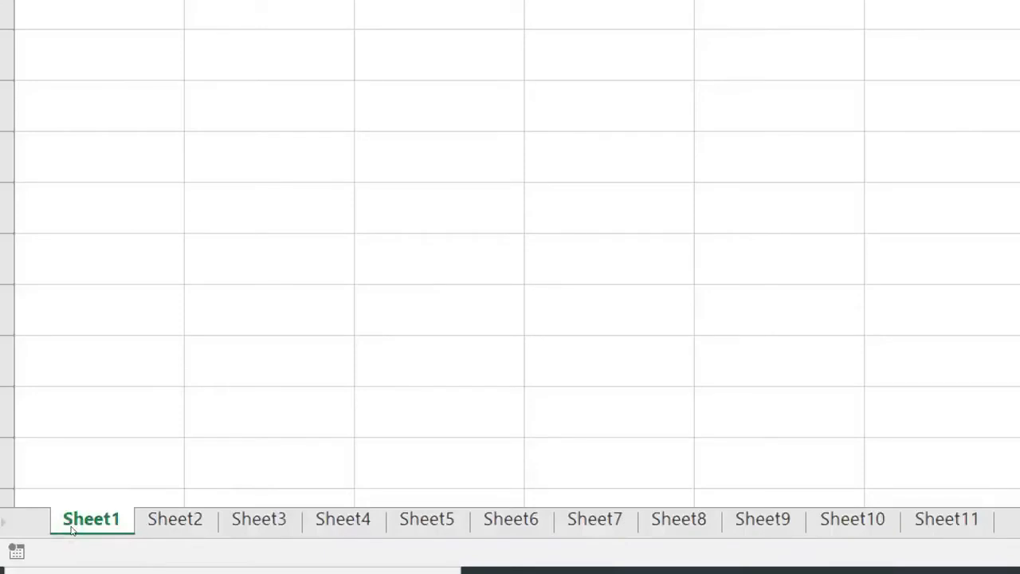
right_click(71, 530)
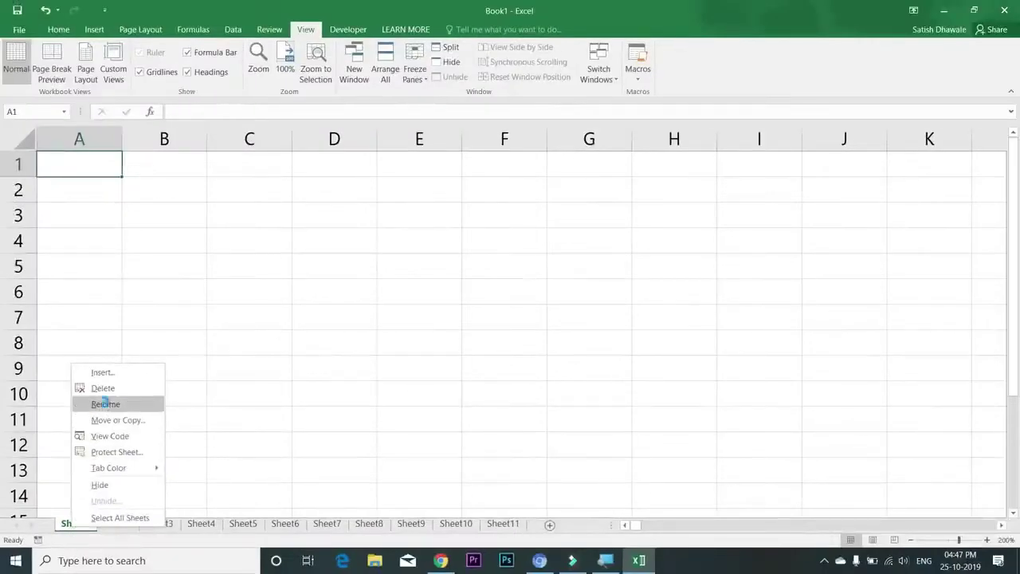
left_click(105, 404)
key("BackSpace")
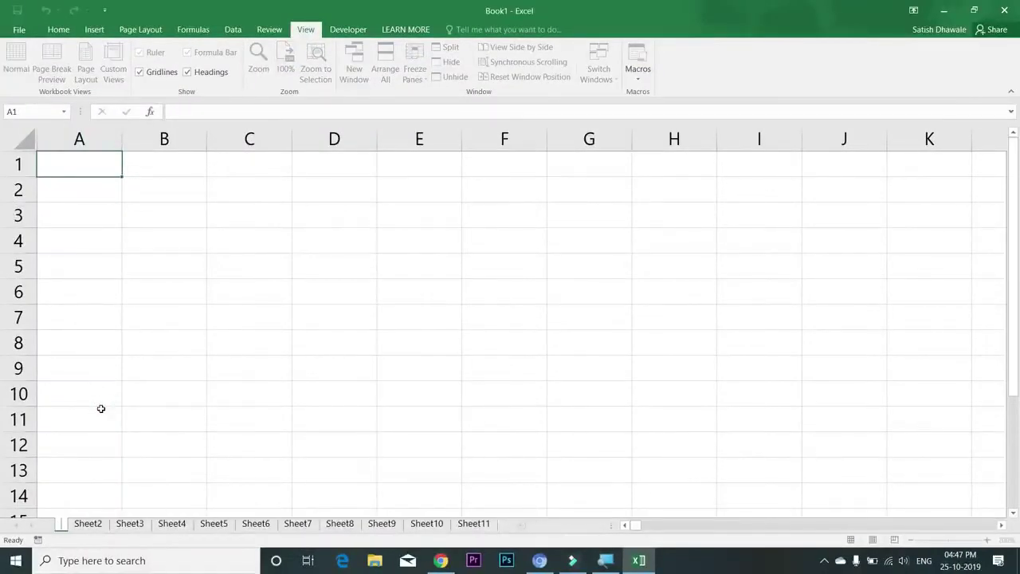
type("STUDENT DATA")
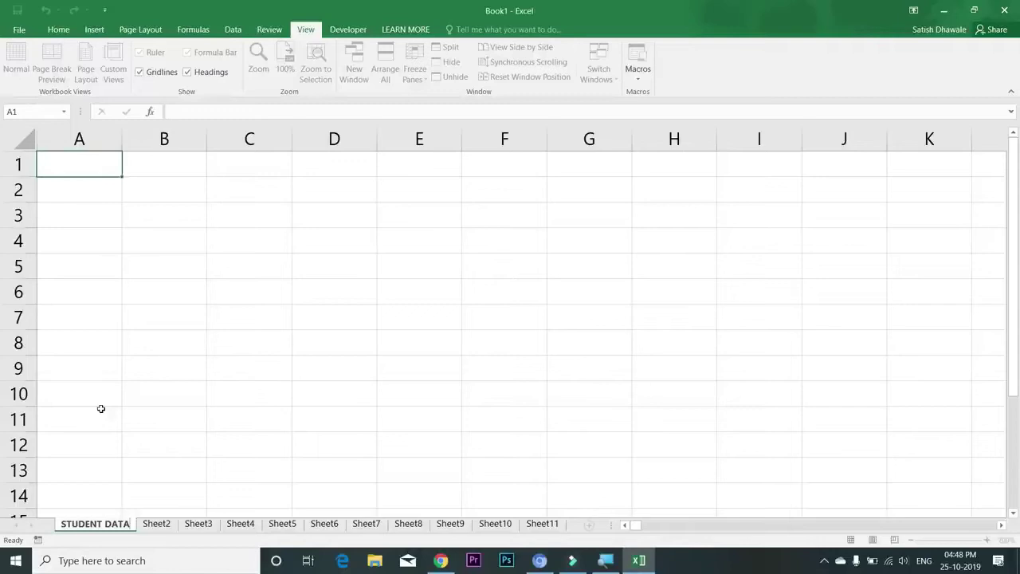
key("Return")
left_click(160, 383)
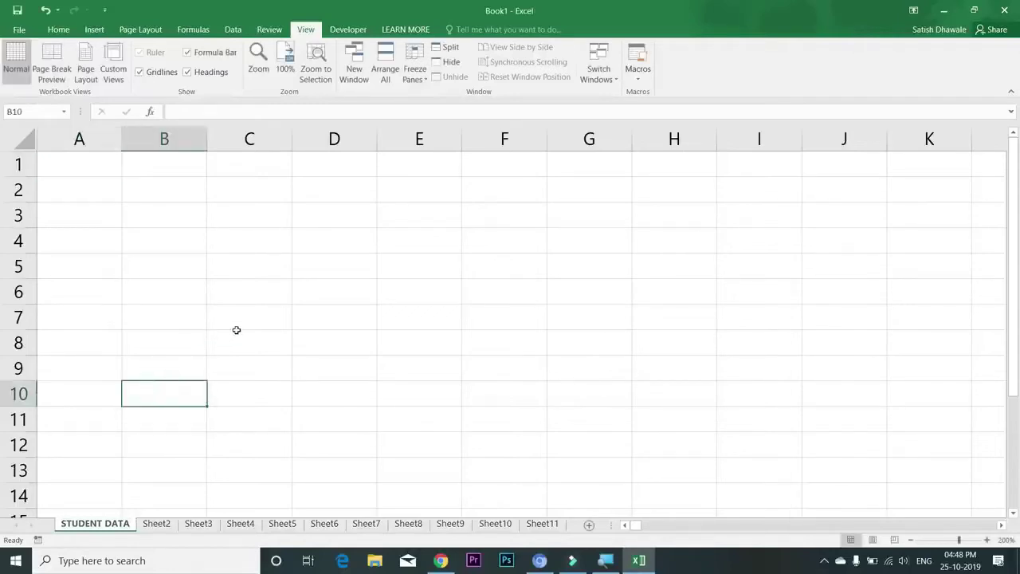
left_click(236, 332)
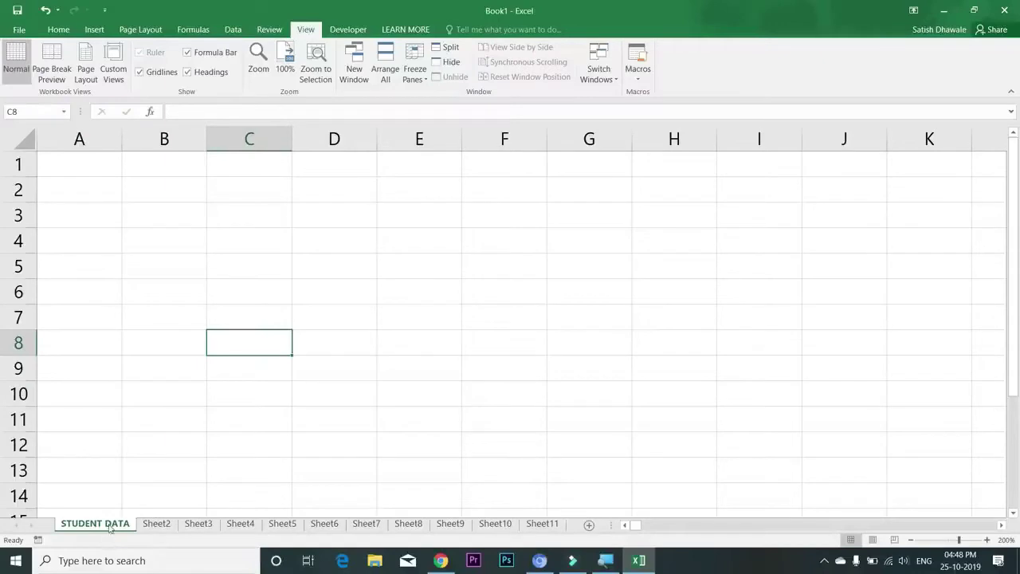
- Enter test text 'DFDS' into cells on Sheet2
right_click(155, 524)
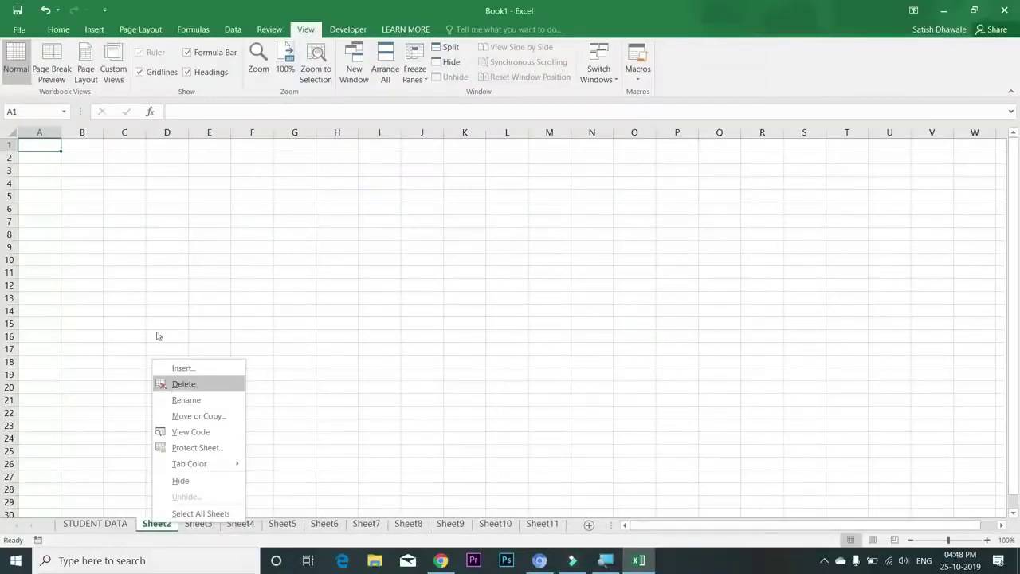
key("Escape")
type("DFDS")
left_click(239, 323)
type("DFDS")
left_click(167, 310)
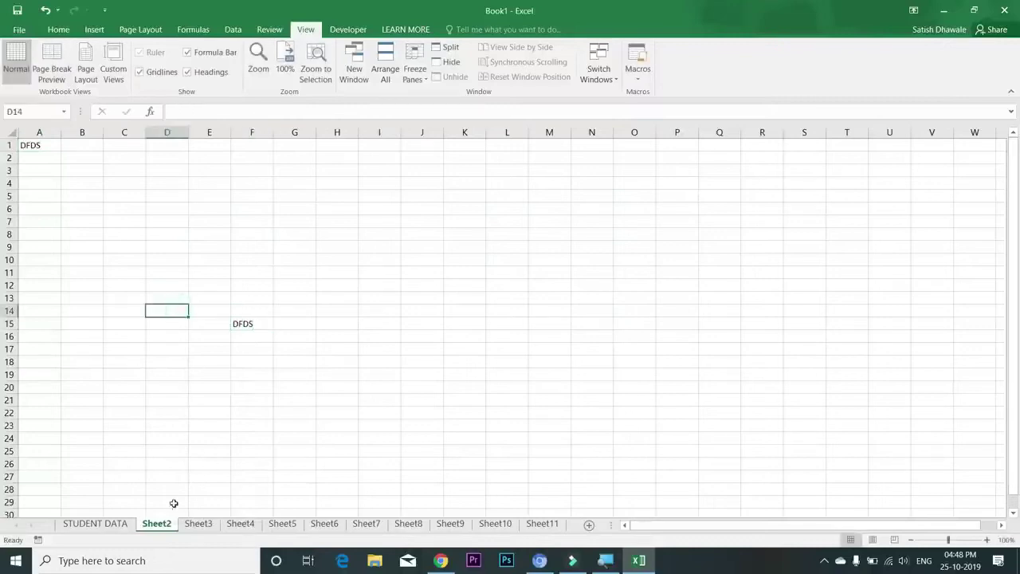
- Permanently delete Sheet2 from its tab menu
right_click(159, 524)
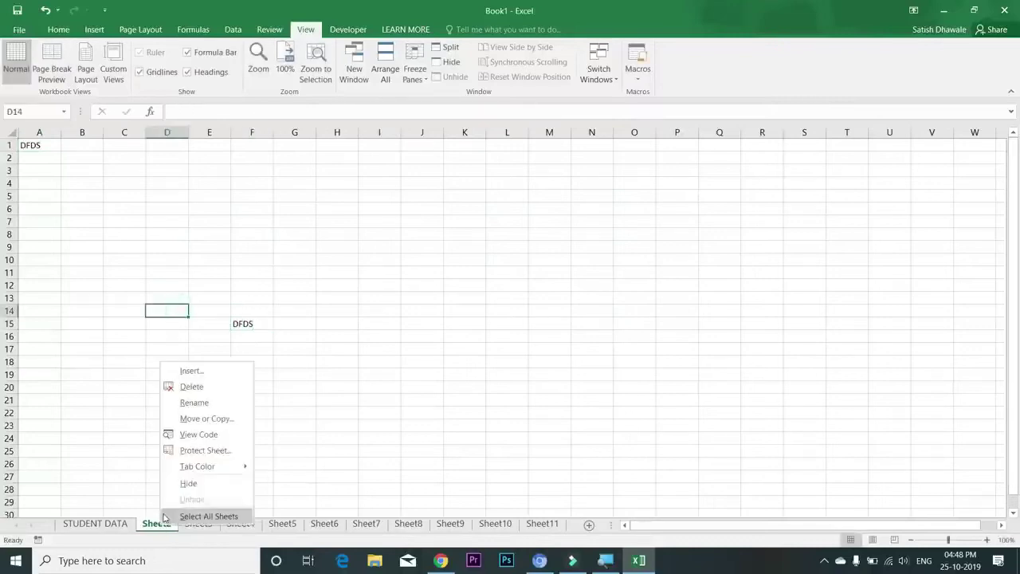
left_click(191, 387)
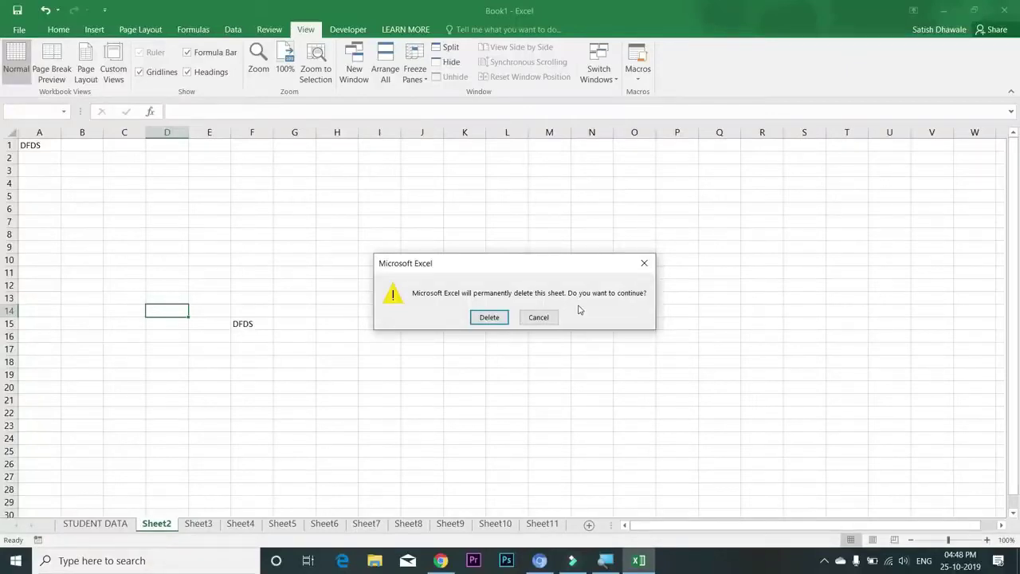
left_click(495, 319)
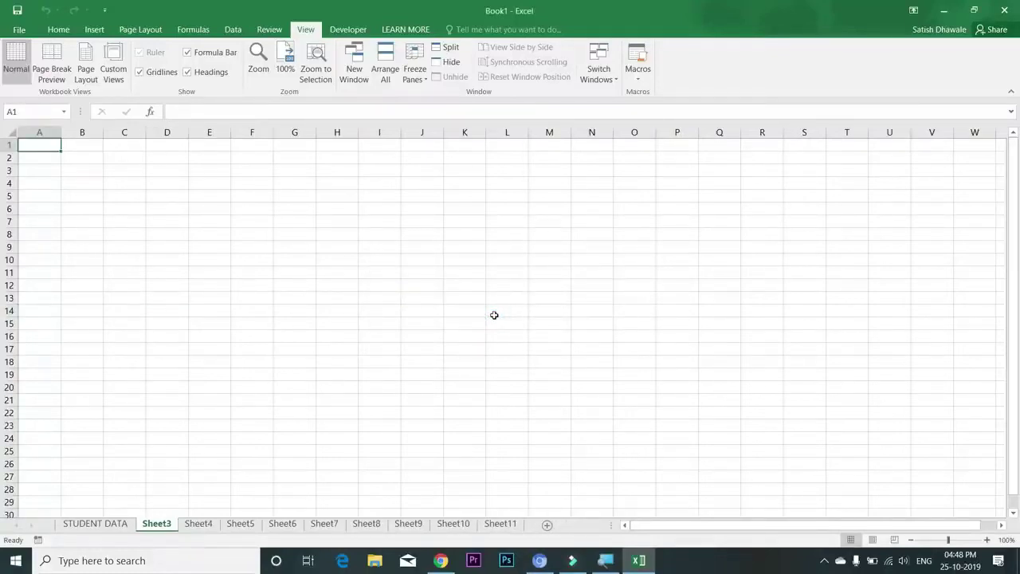
- On STUDENT DATA, type test text FDSF, FSD, SD, F, F and DF into scattered cells
left_click(116, 523)
left_click(196, 263)
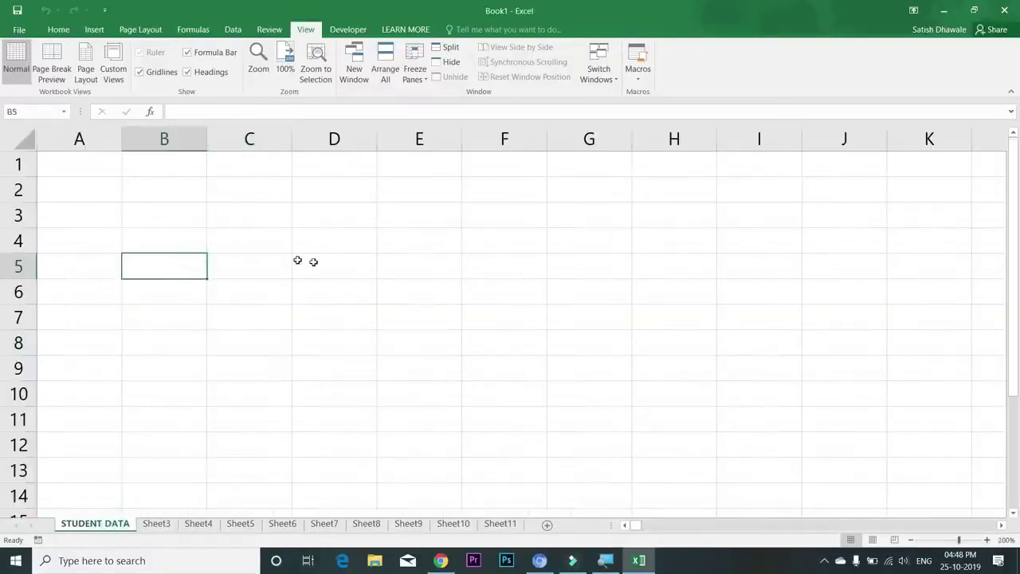
type("FDSF")
left_click(419, 266)
type("FSD")
left_click(481, 288)
type("SD")
left_click(476, 342)
type("F")
left_click(406, 366)
type("F")
left_click(295, 369)
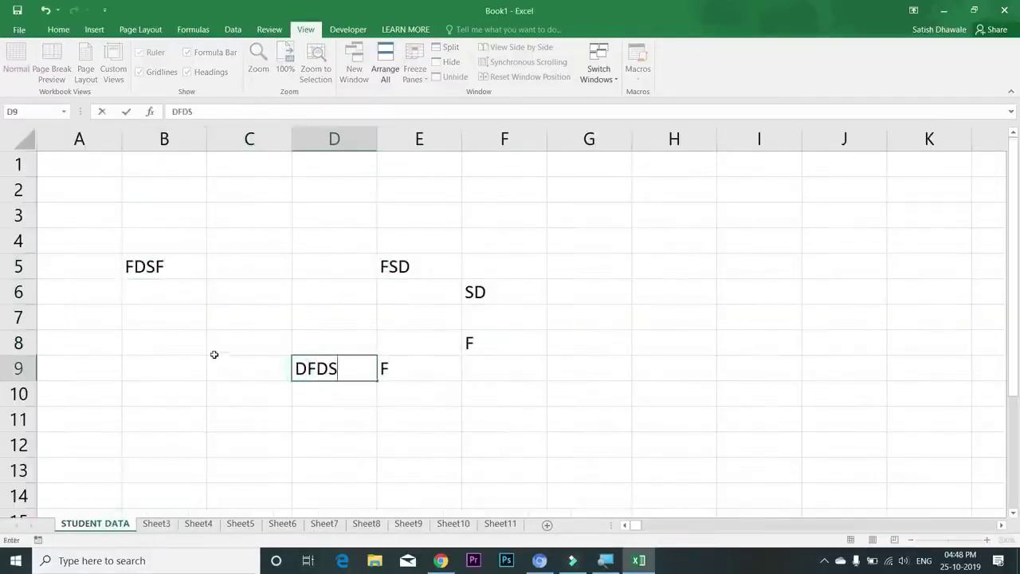
type("DF")
left_click(225, 308)
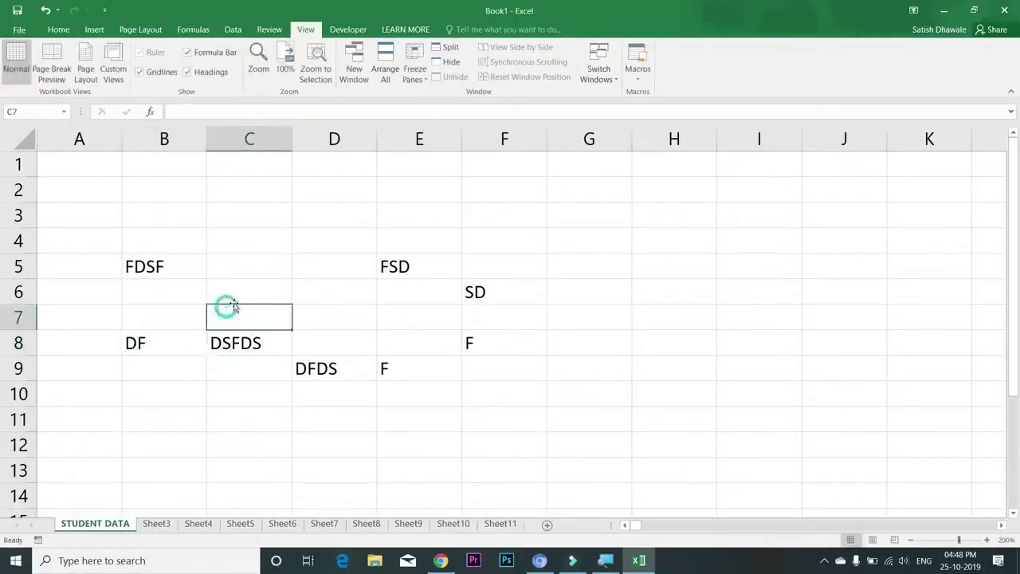
- Clear range B4:G12, undo, clear it again, then undo twice to restore the text
mouse_move(129, 238)
left_mouse_down()
mouse_move(584, 431)
mouse_move(584, 443)
left_mouse_up()
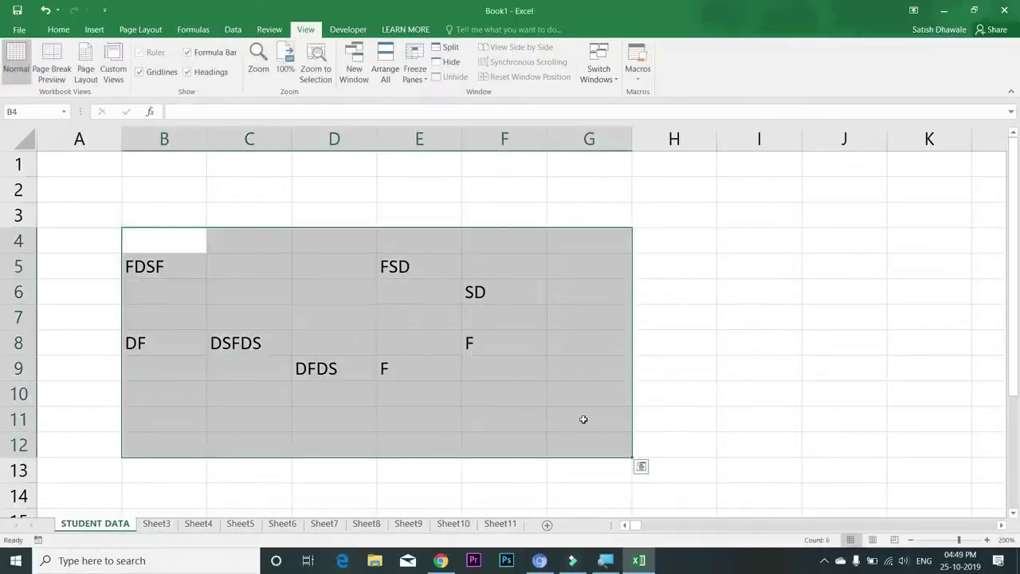
key("Delete")
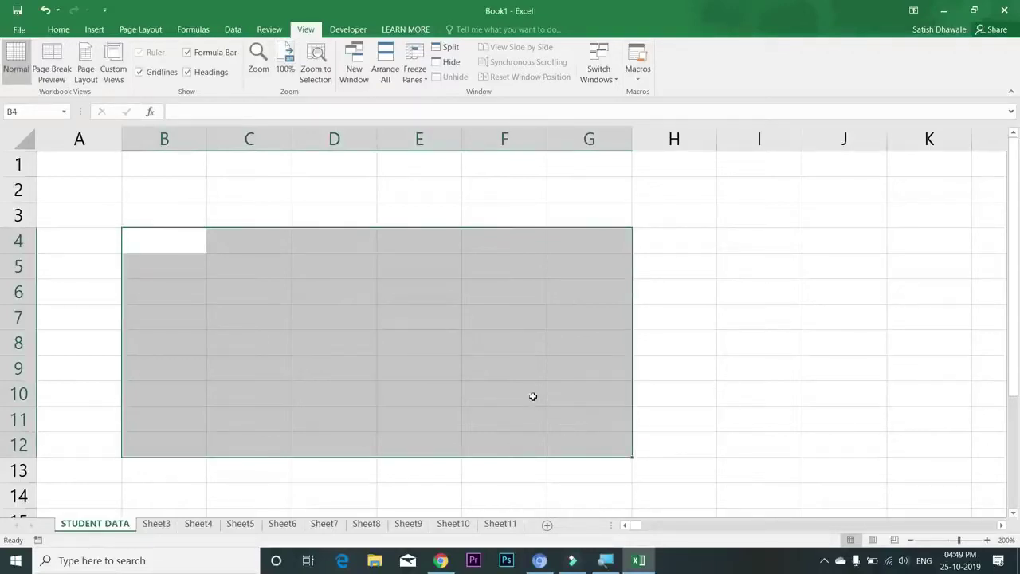
key("ctrl+z")
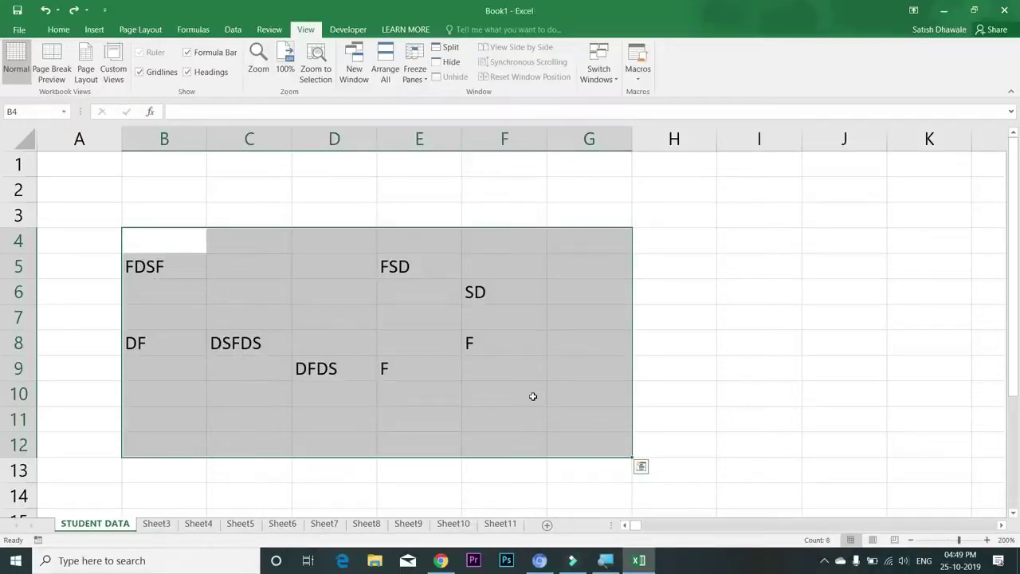
key("Delete")
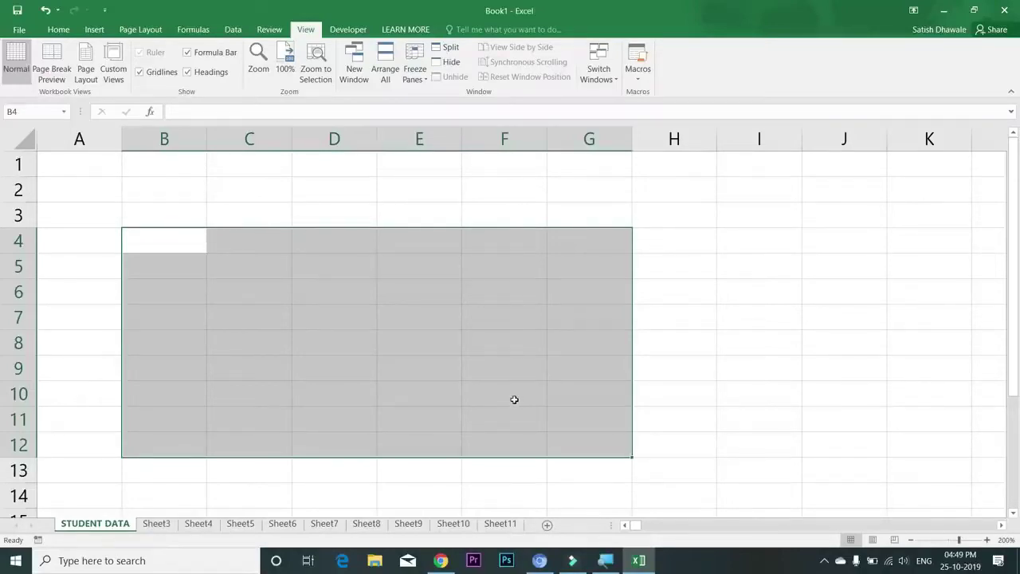
left_click(334, 413)
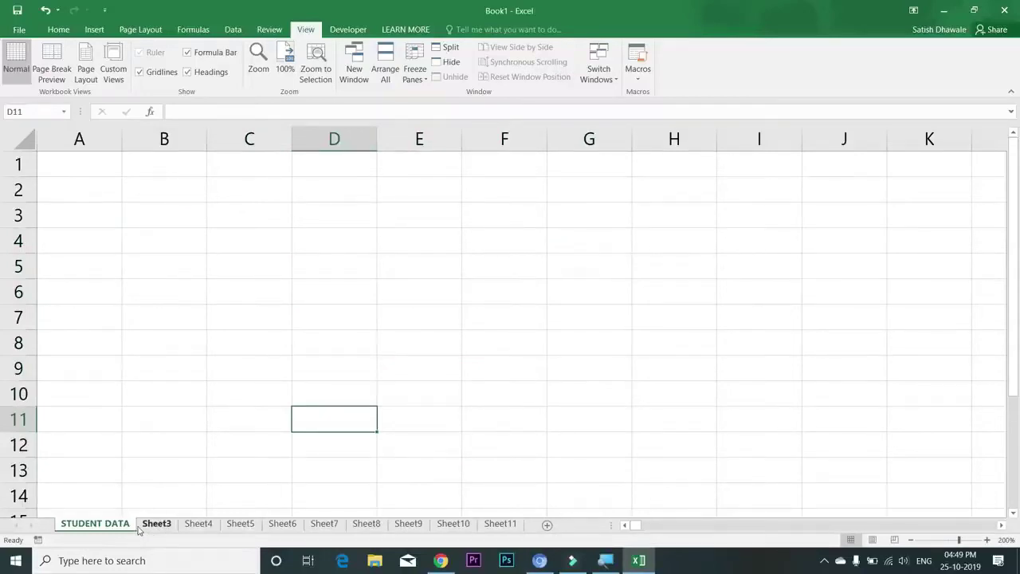
key("ctrl+z")
key("ctrl+z")
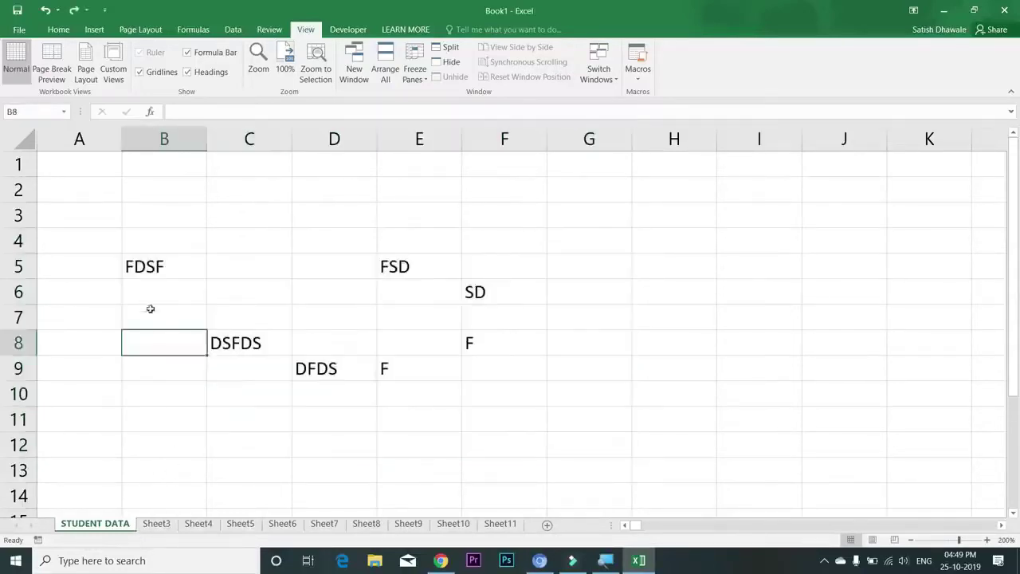
key("ctrl+z")
key("ctrl+z")
key("ctrl+z")
key("ctrl+z")
key("ctrl+z")
key("ctrl+z")
key("ctrl+z")
key("ctrl+z")
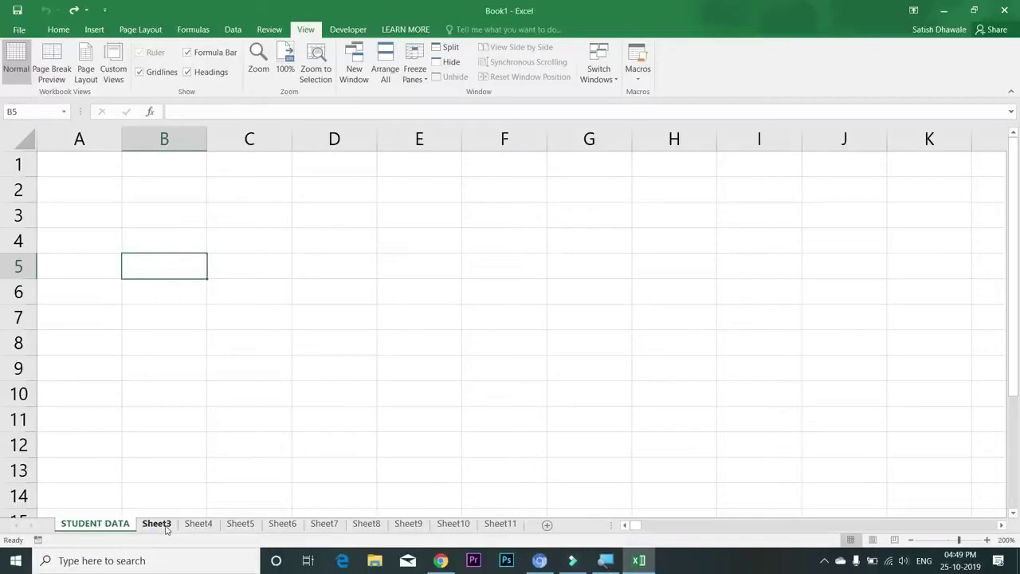
- Show Sheet3's tab menu and dismiss it without deleting, then return to STUDENT DATA
left_click(158, 524)
right_click(165, 523)
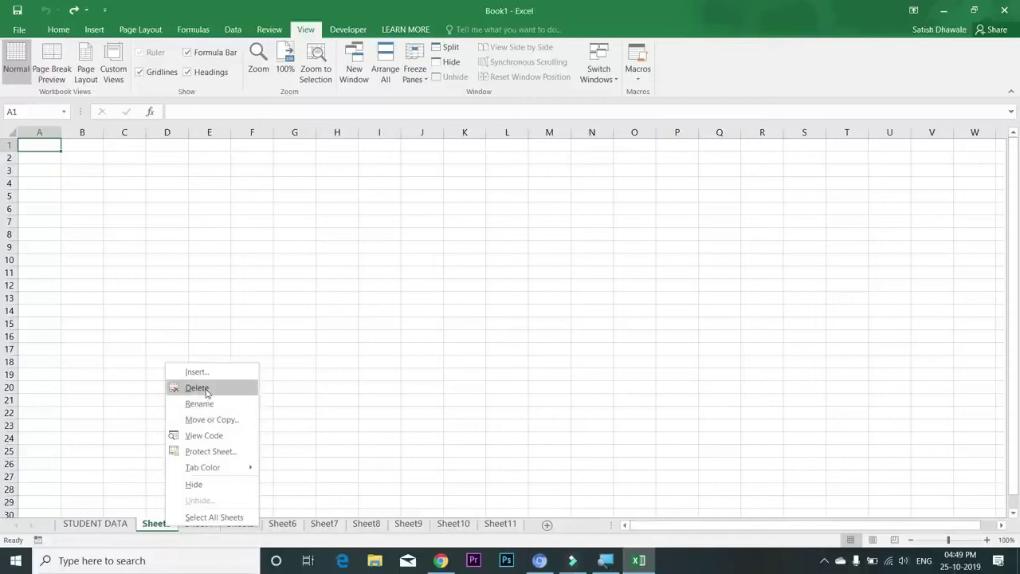
left_click(324, 368)
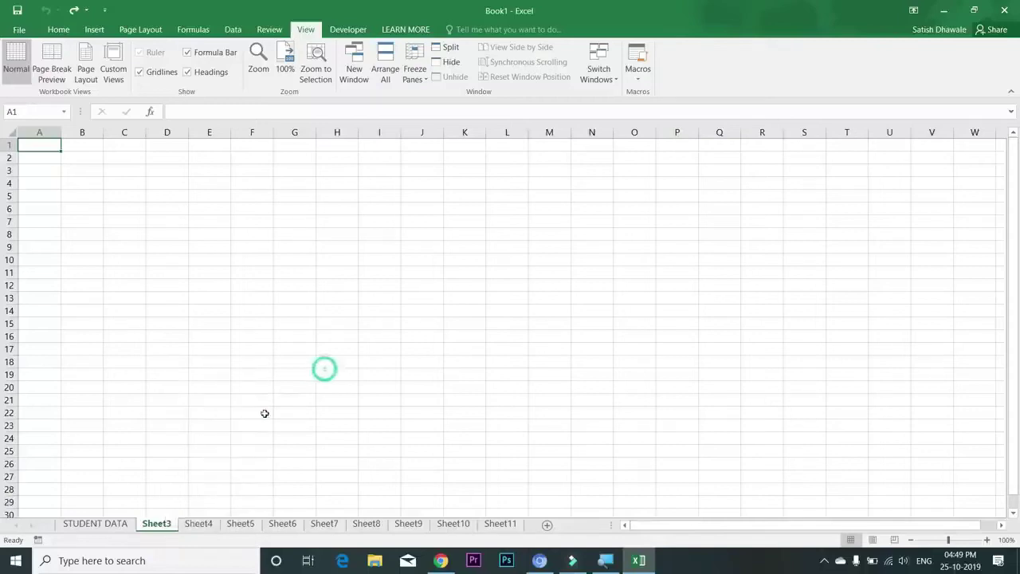
left_click(115, 525)
- Colour the STUDENT DATA tab purple and view it from Sheet3
right_click(114, 526)
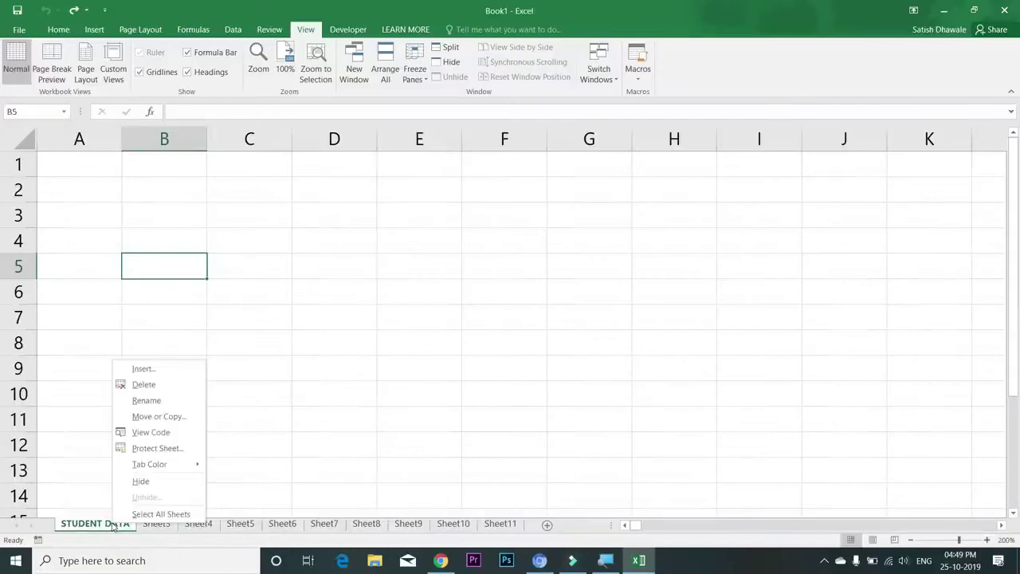
mouse_move(69, 445)
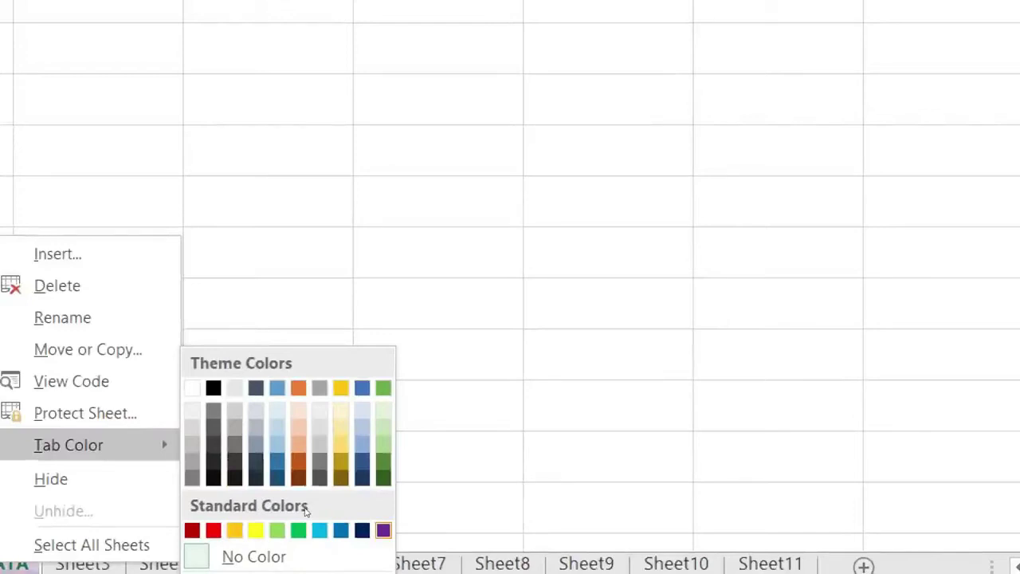
key("Escape")
left_click(140, 527)
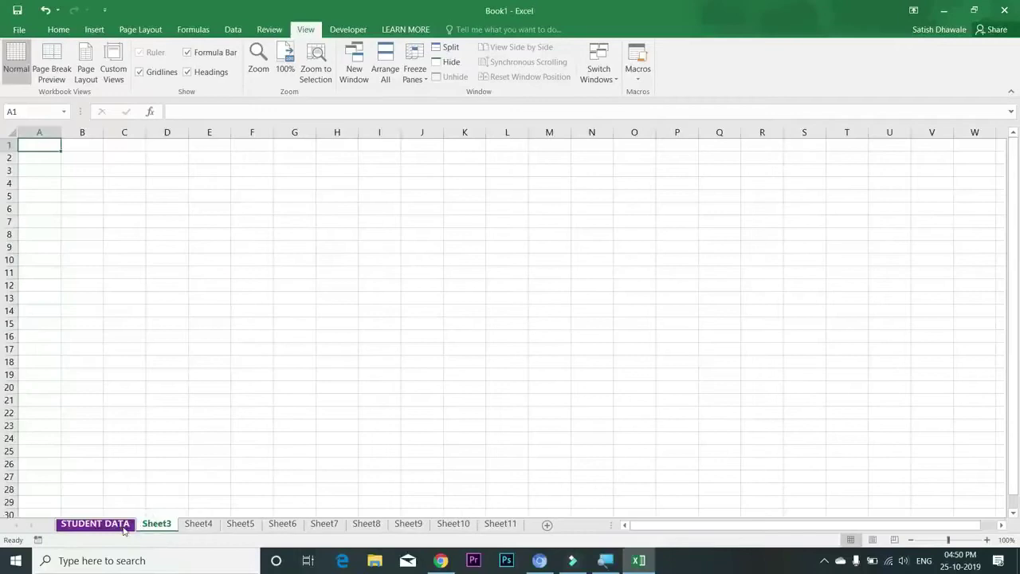
left_click(123, 528)
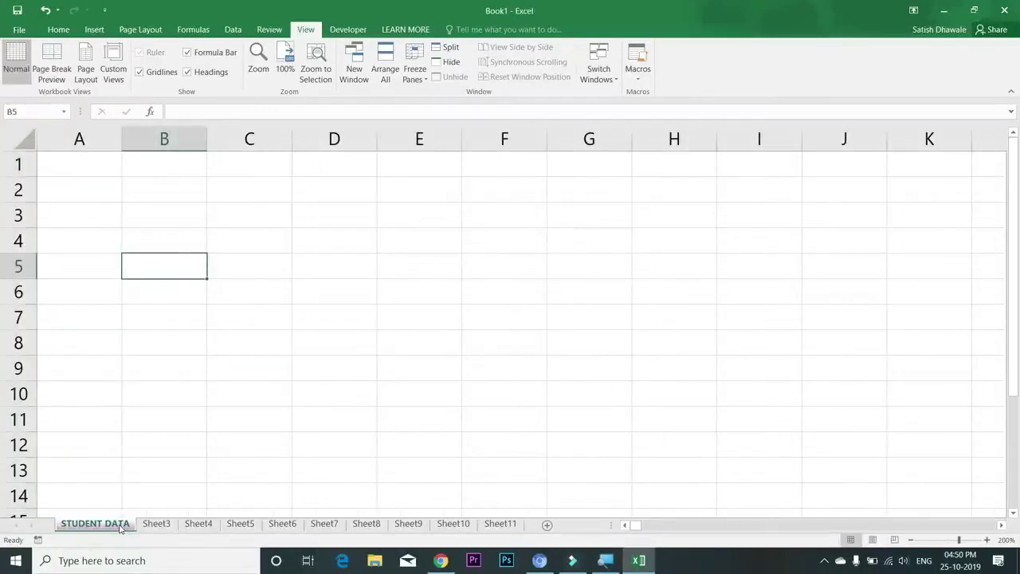
left_click(151, 526)
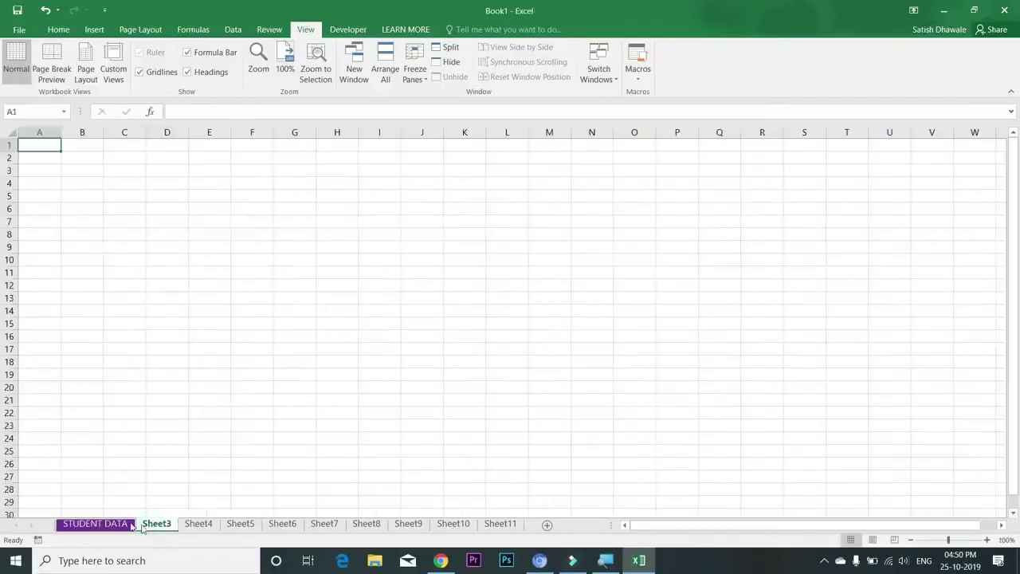
- Open the STUDENT DATA tab menu and close it without hiding the sheet
right_click(114, 525)
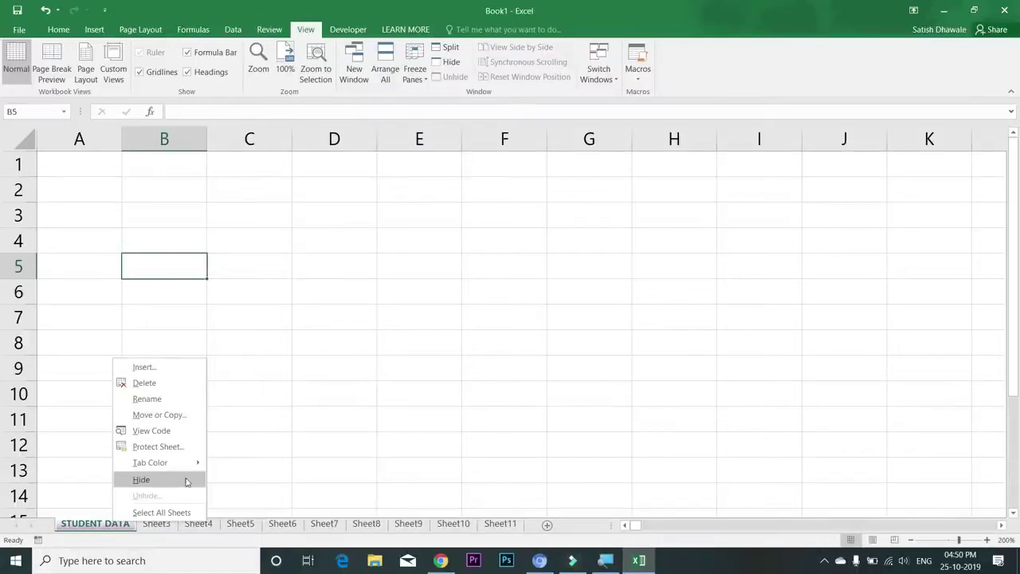
left_click(311, 464)
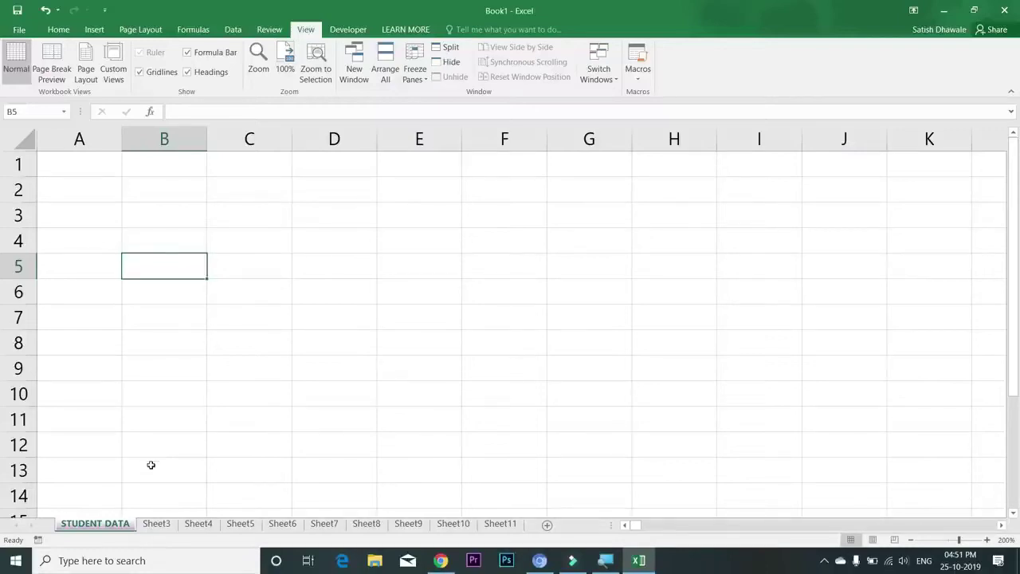
- Add Open, Email and Spelling to the Quick Access Toolbar, then shrink the Excel window
left_click(175, 234)
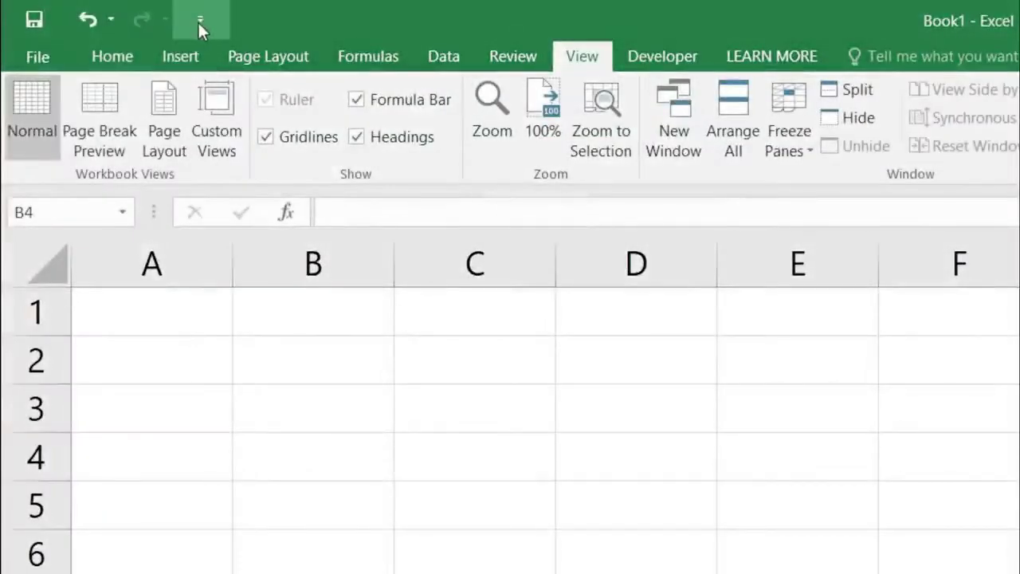
left_click(198, 22)
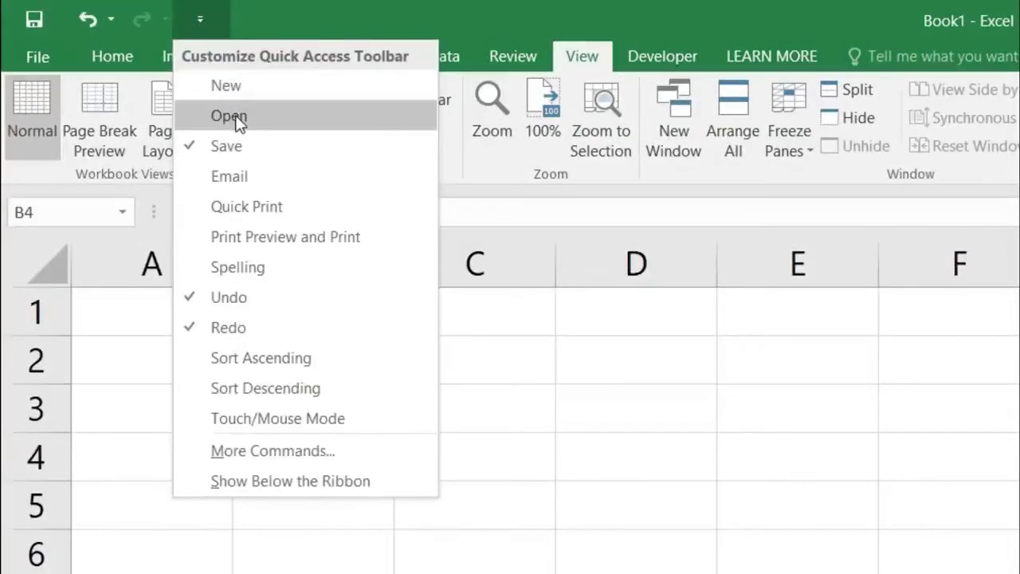
left_click(232, 118)
left_click(259, 21)
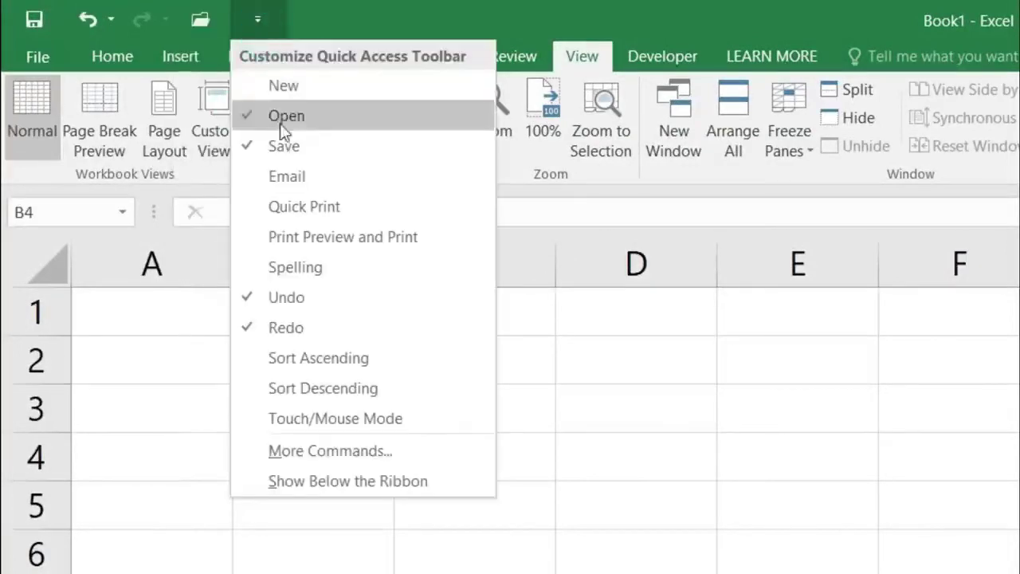
left_click(293, 177)
left_click(312, 21)
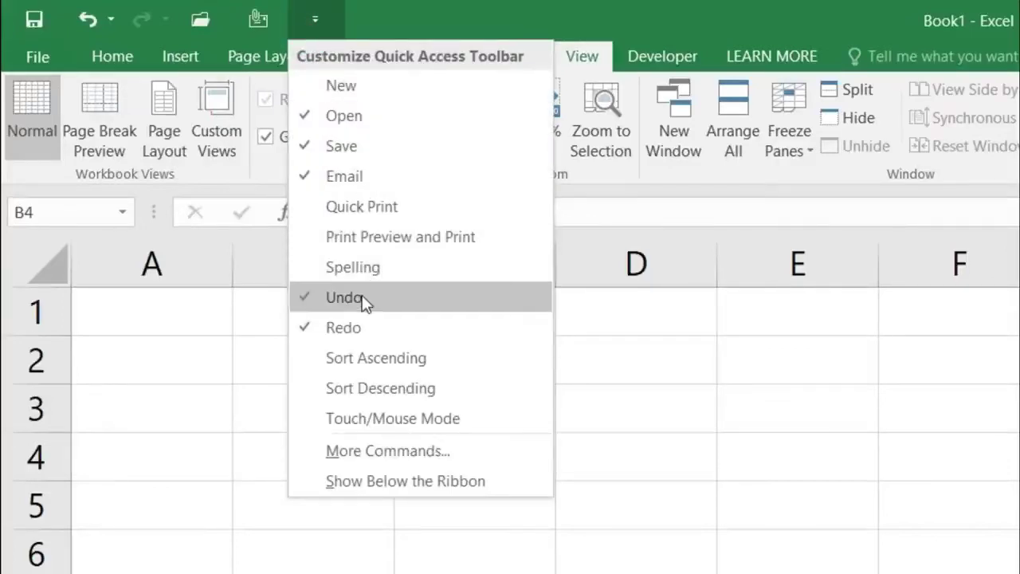
left_click(359, 267)
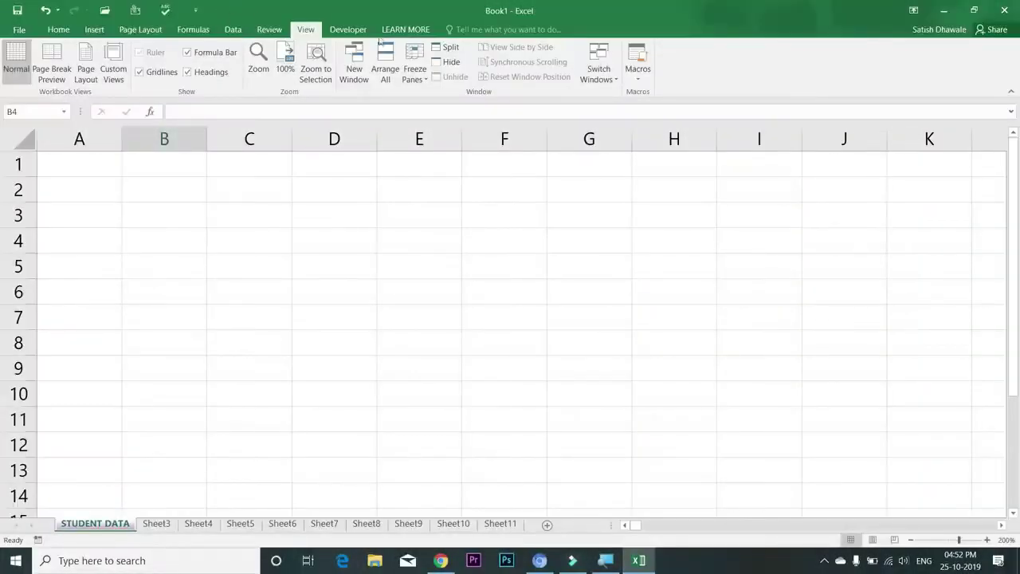
left_click(974, 10)
- Maximize Excel and enter the headings SR NO in A1 and NAME OF STUDENT in B1
left_click(974, 120)
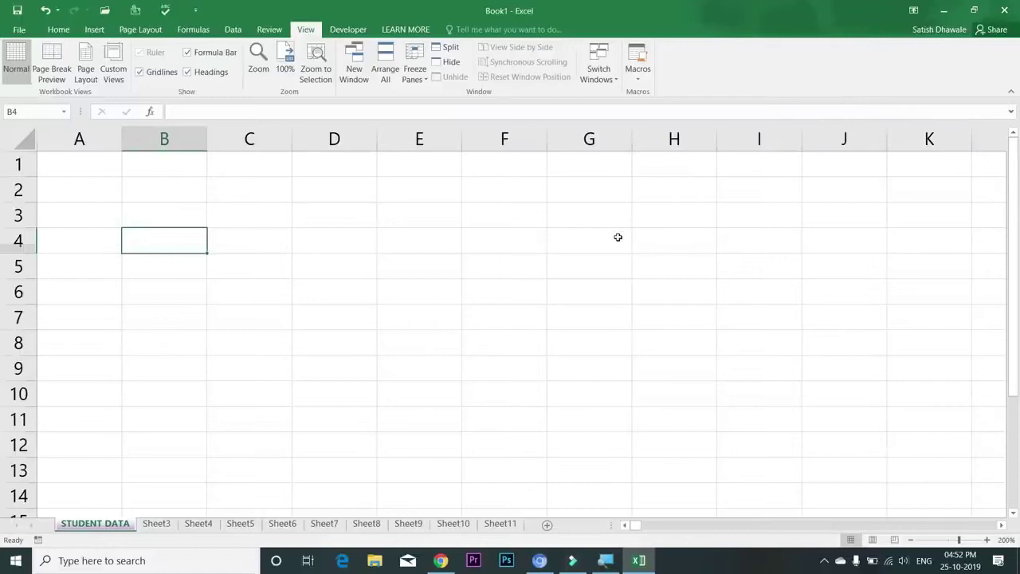
left_click(87, 167)
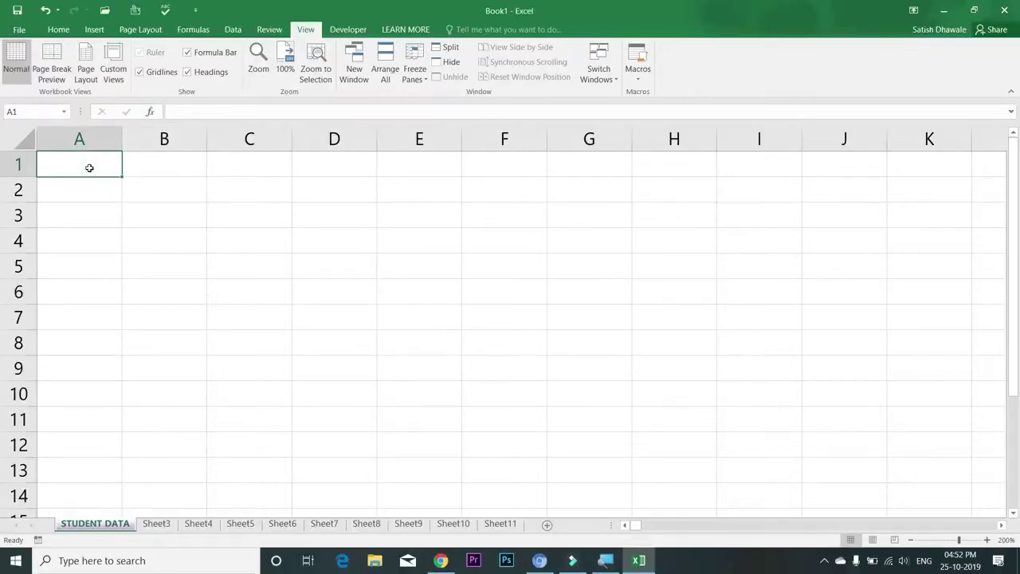
type("S")
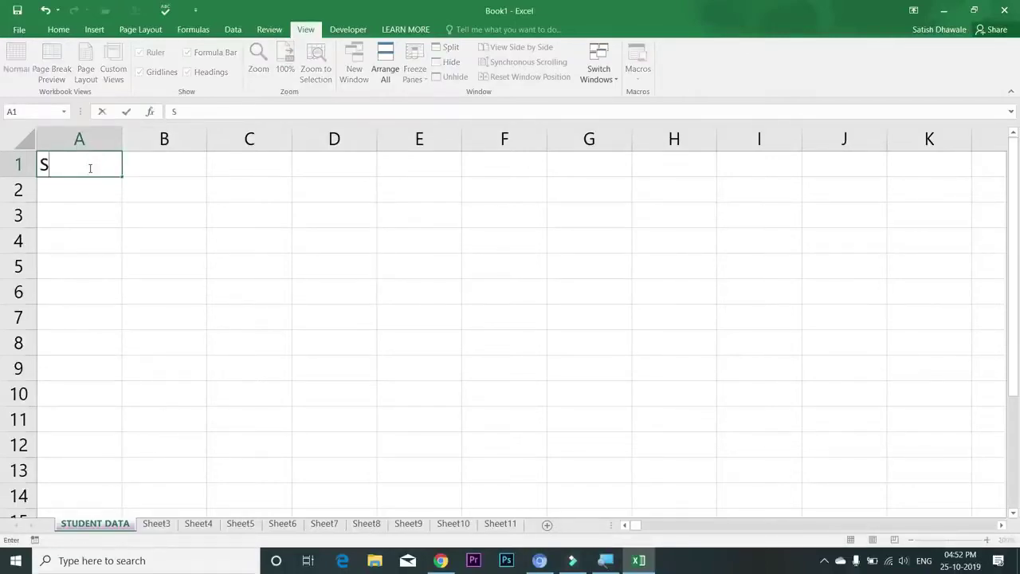
type("R NO")
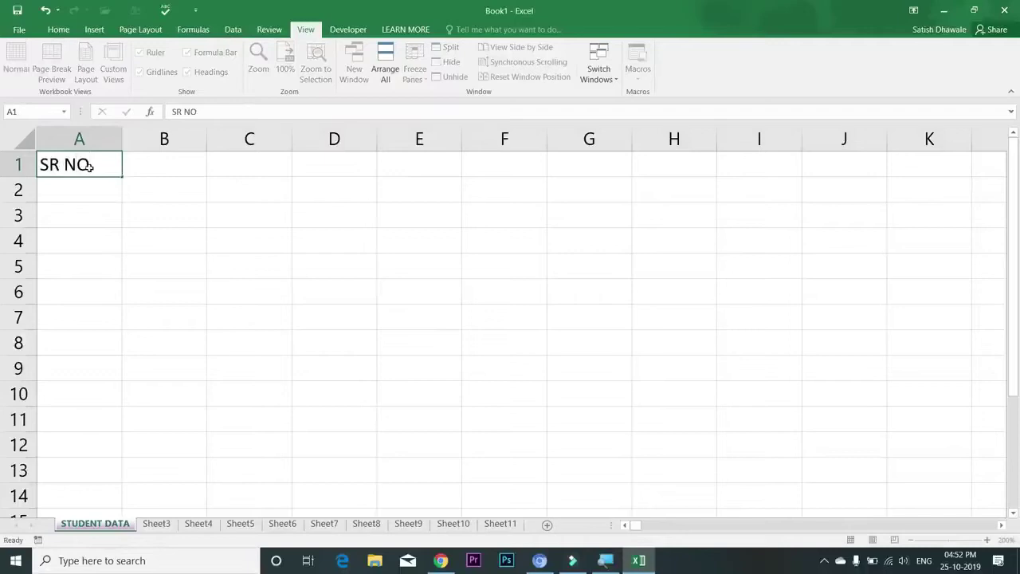
key("Tab")
type("NAME OF STUDENT")
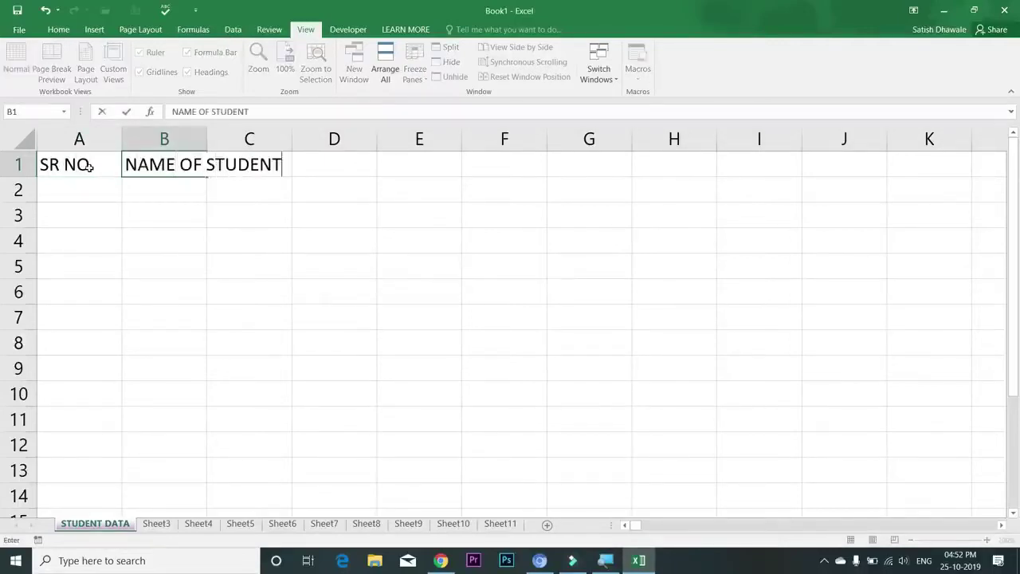
key("Return")
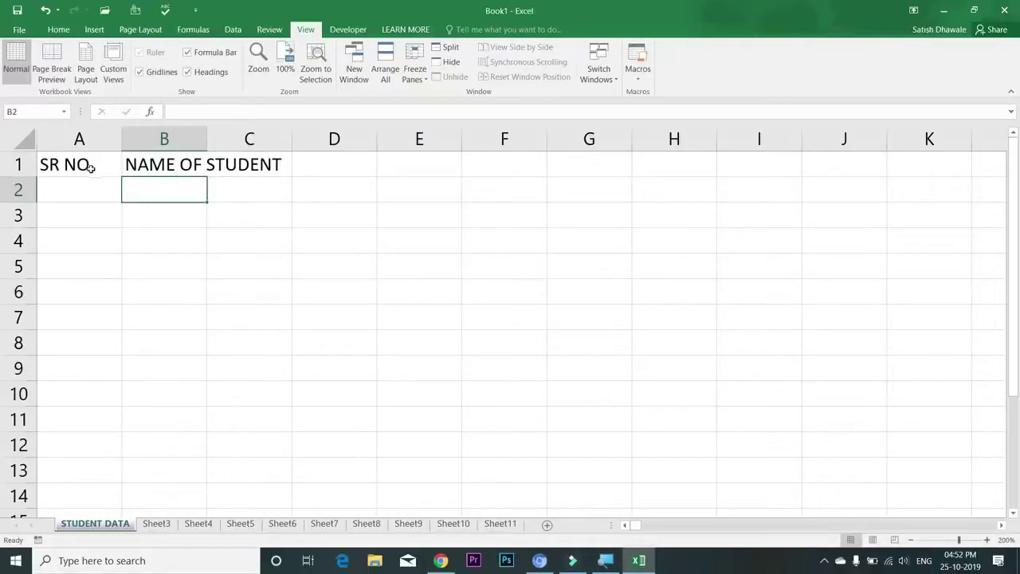
- Check the new headings by selecting B1 and A1, ending on A1
left_click(100, 174)
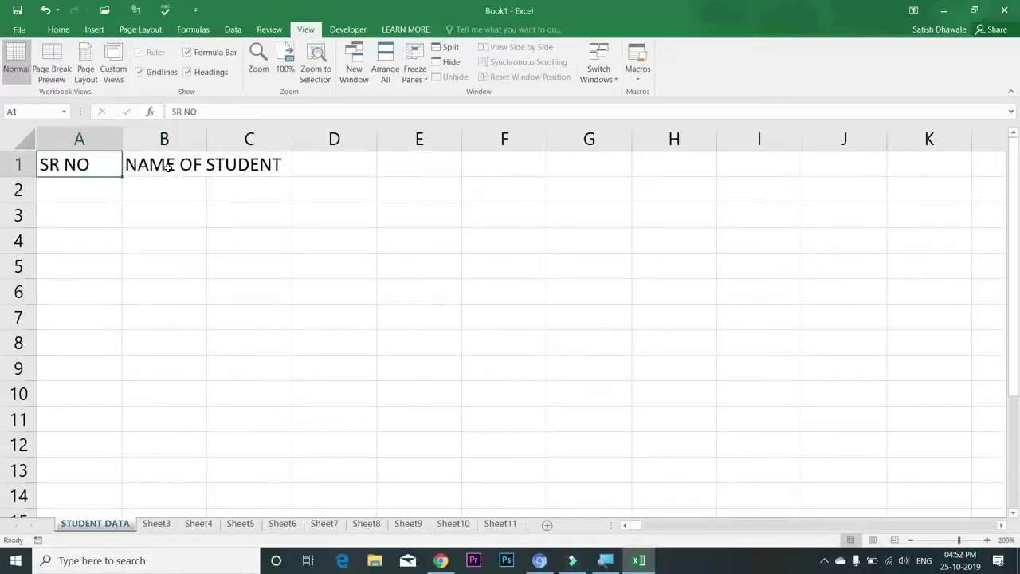
left_click(167, 166)
left_click(86, 166)
left_click(161, 165)
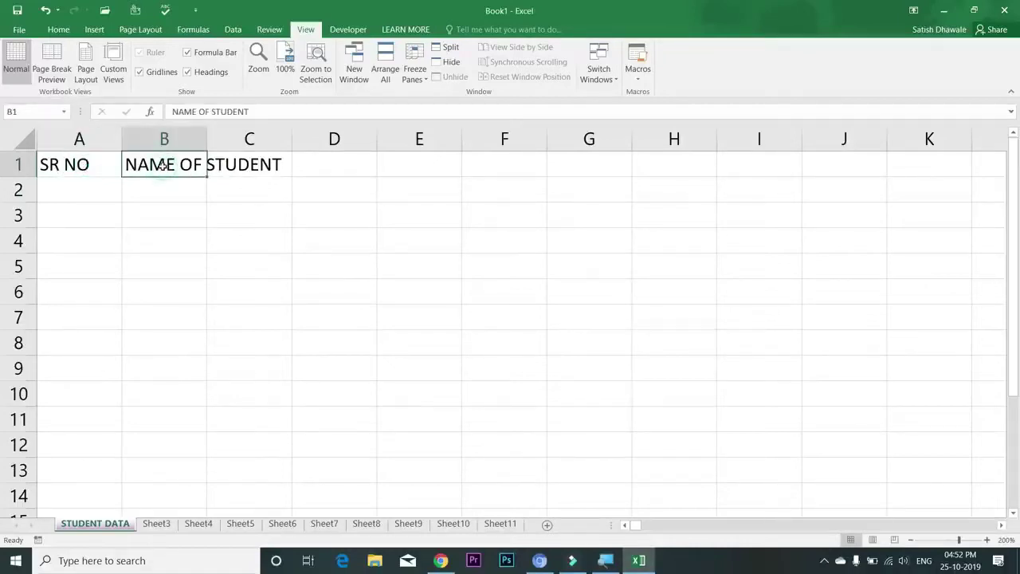
left_click(83, 164)
- Set a custom zoom of 250% on the STUDENT DATA sheet
key("alt+w")
key("q")
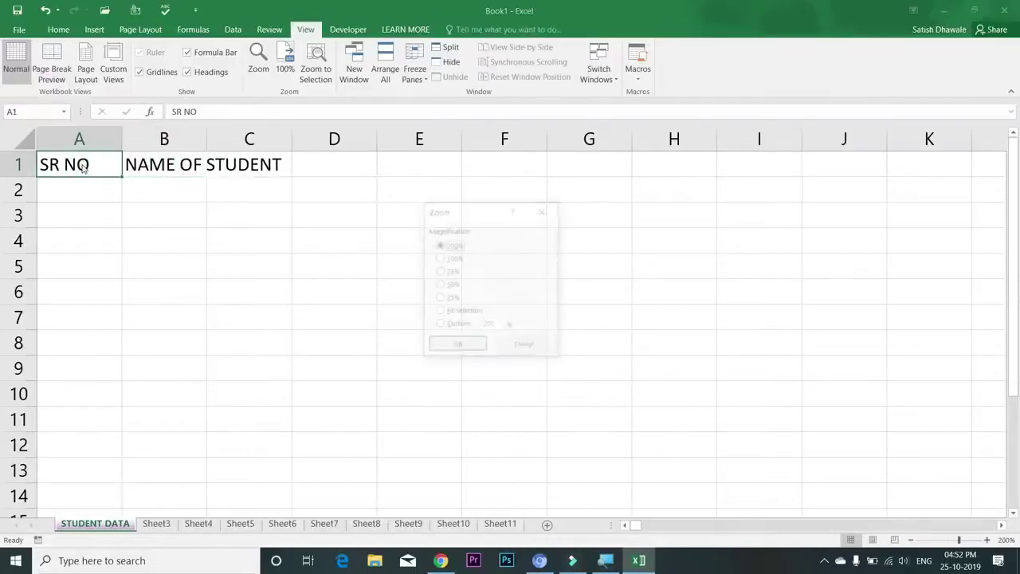
key("Tab")
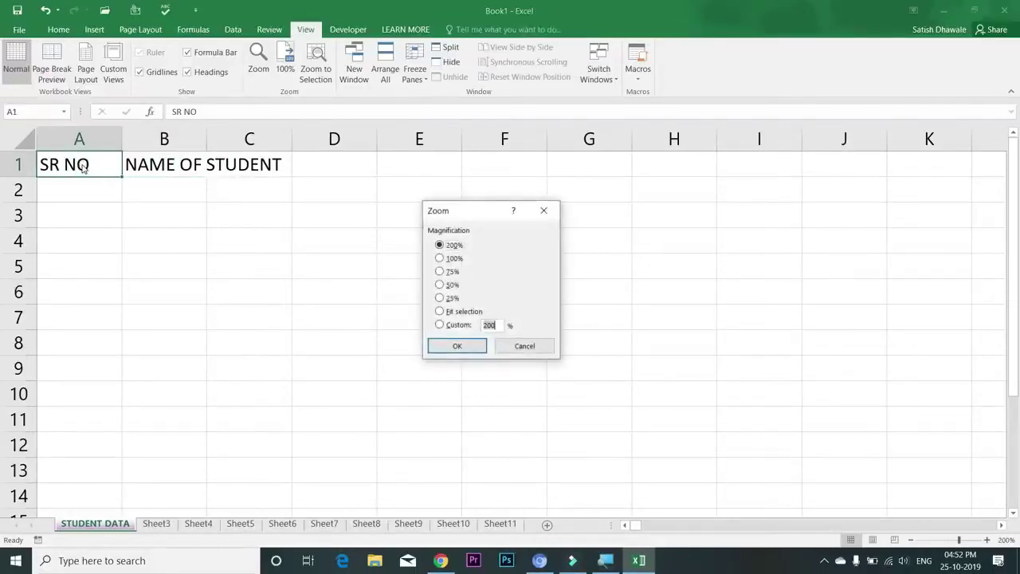
type("250")
key("Return")
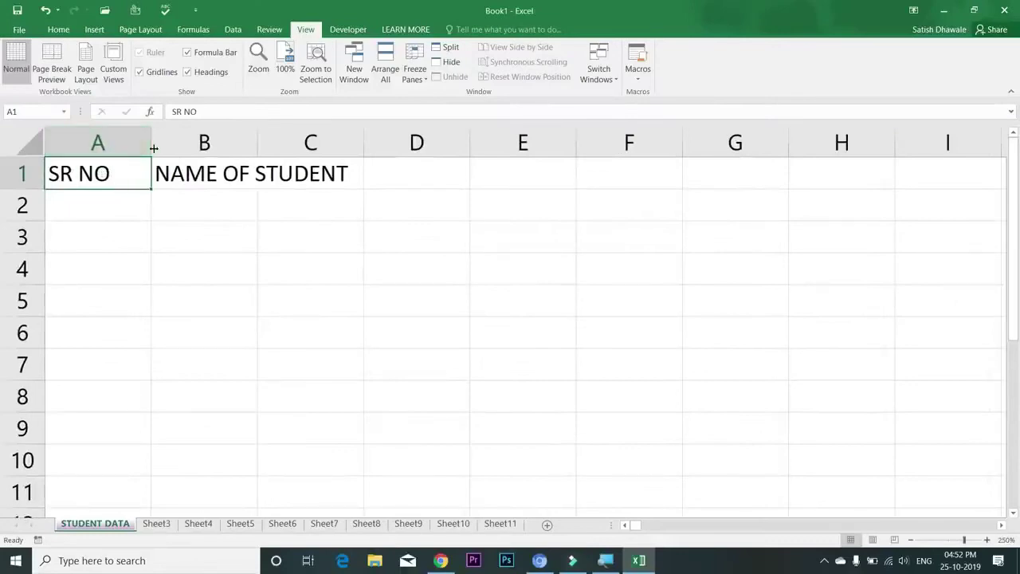
- Enter SUB1, SUB2, SUB3 and TOTAL across C1 to F1, then return to A1
left_click(217, 182)
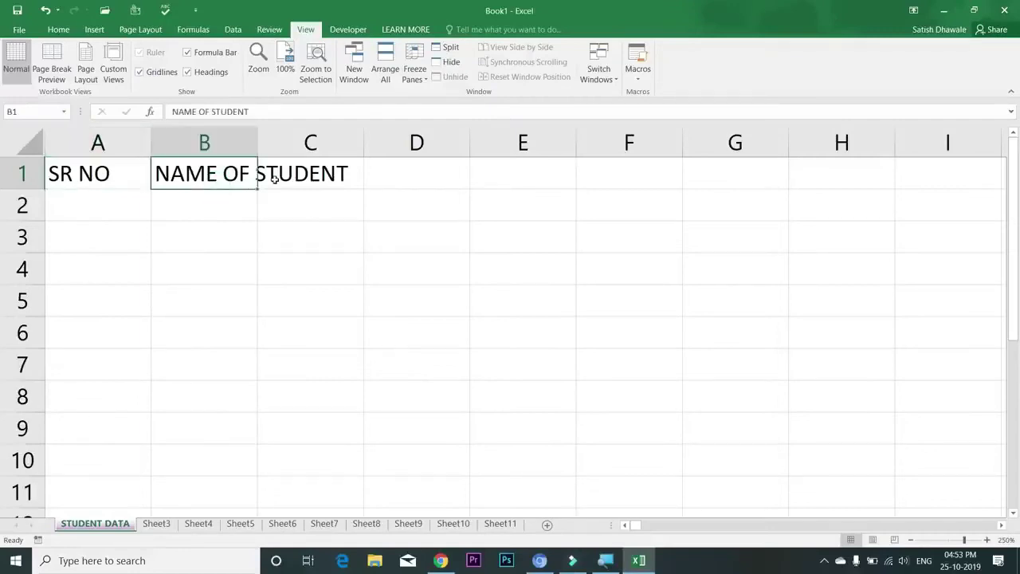
left_click(316, 176)
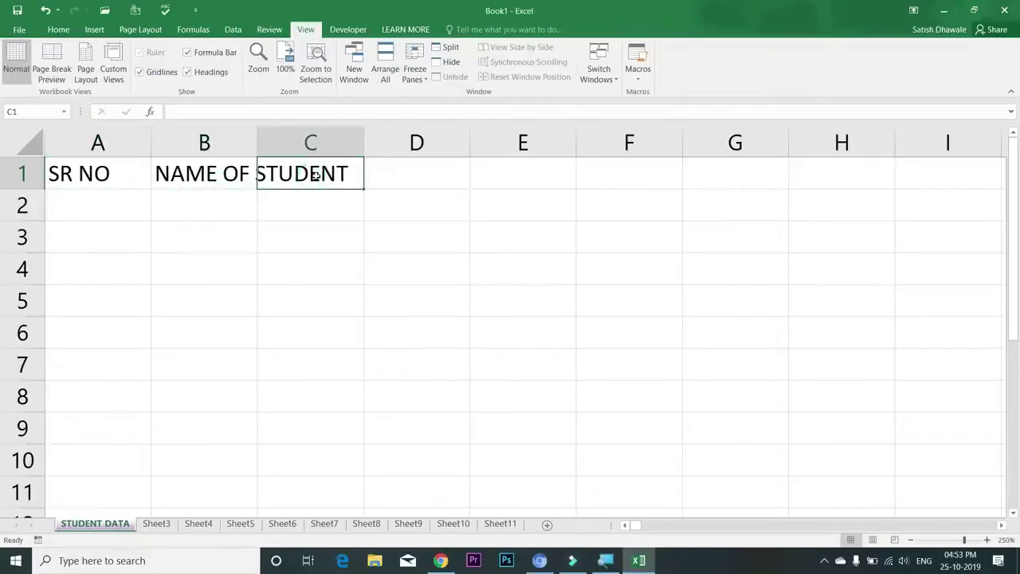
type("SUB1")
key("Tab")
type("SUB")
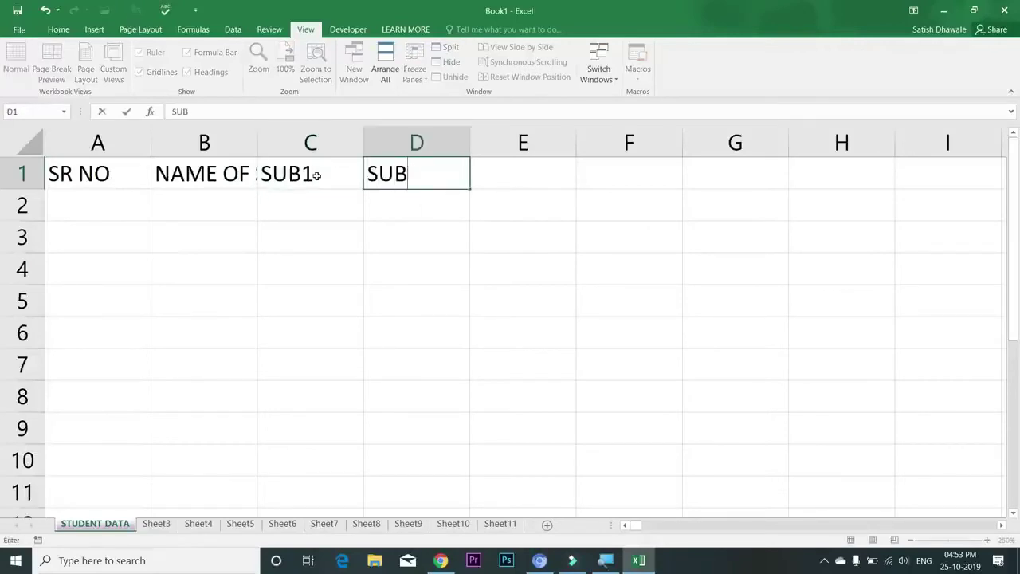
type("2")
key("Tab")
type("SUB3")
key("Tab")
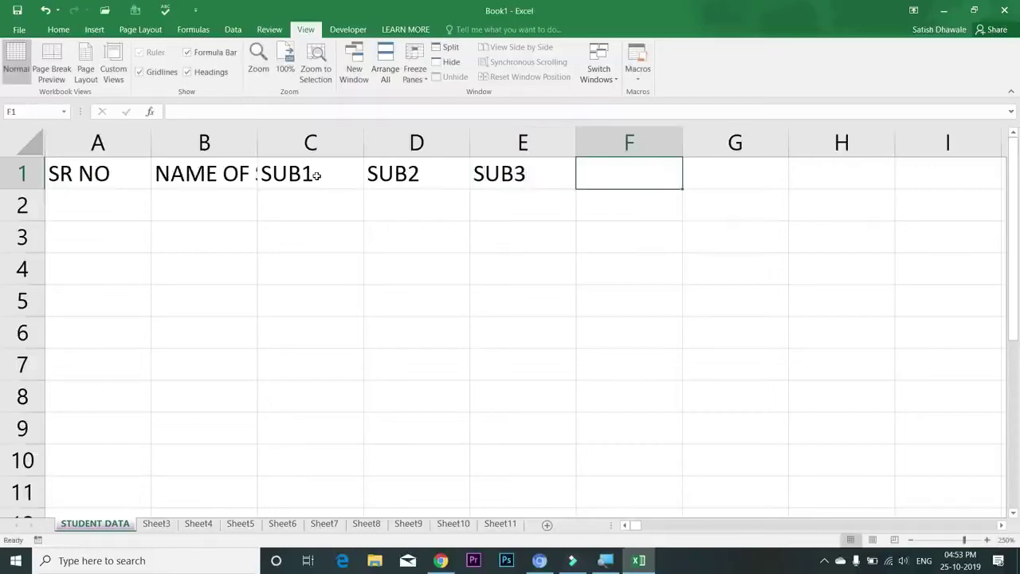
type("TOTAL")
key("Tab")
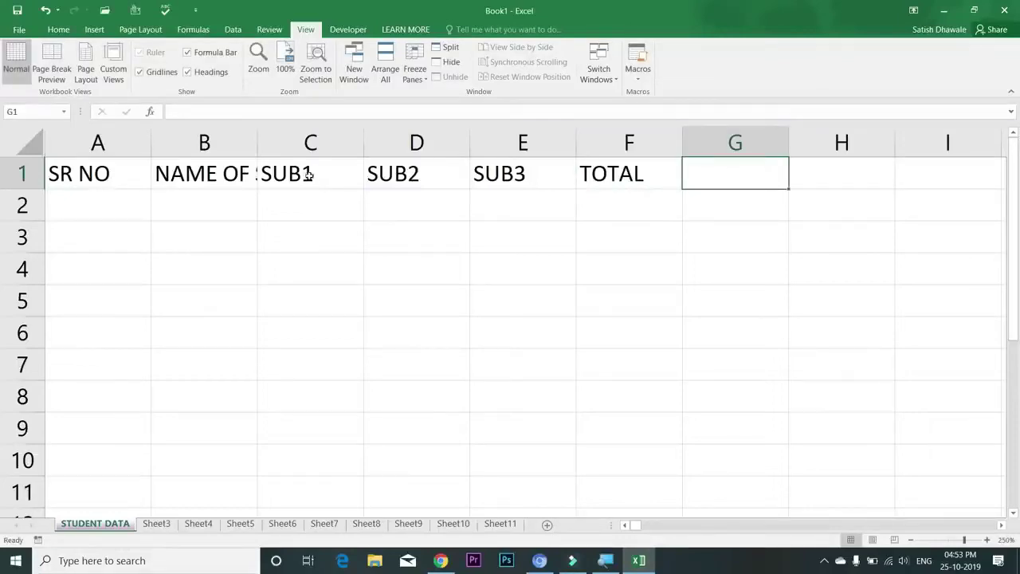
left_click(117, 174)
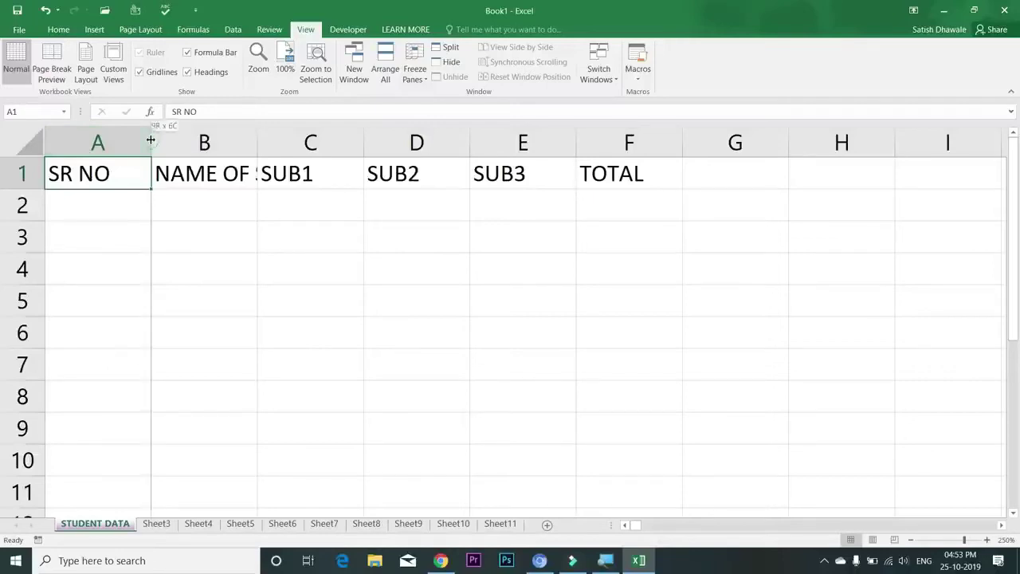
double_click(150, 140)
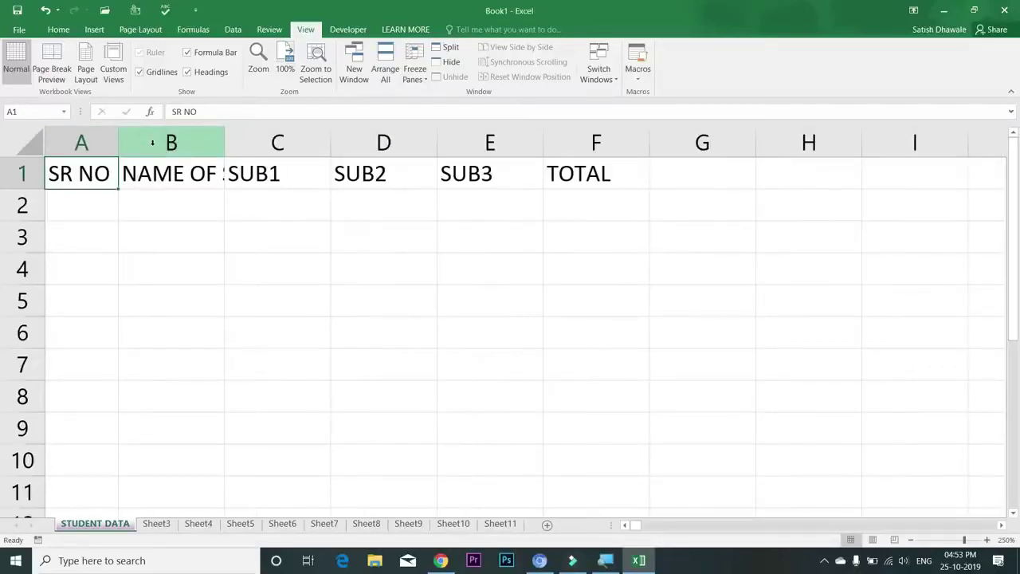
key("ctrl+z")
left_click_drag(150, 139, 113, 138)
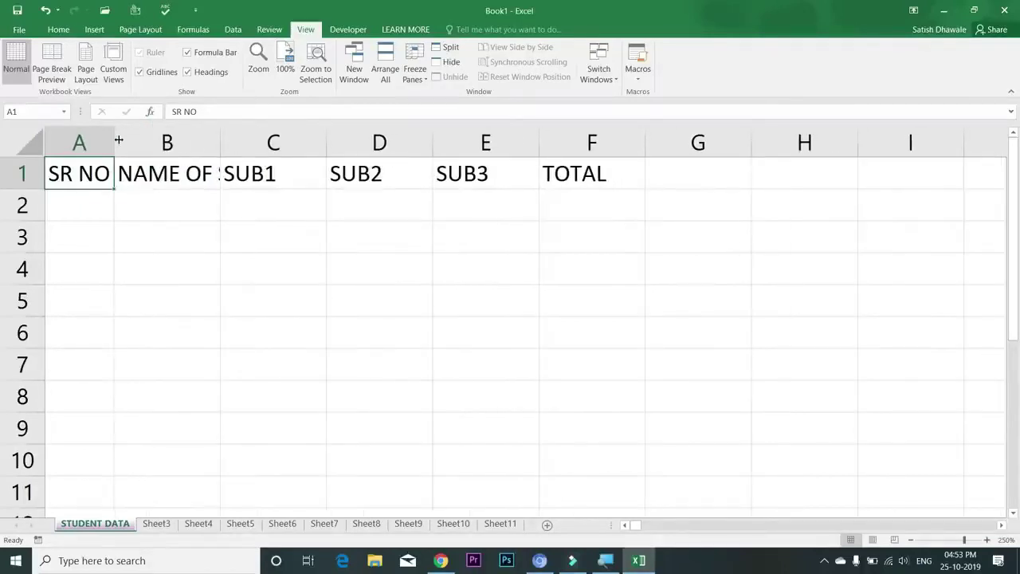
left_click_drag(113, 139, 126, 149)
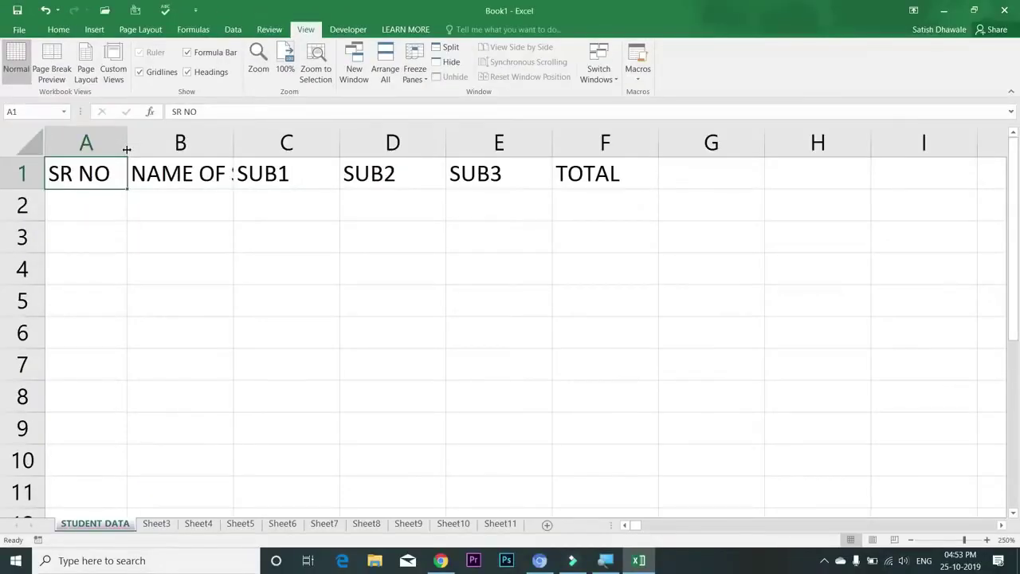
left_click_drag(127, 149, 198, 154)
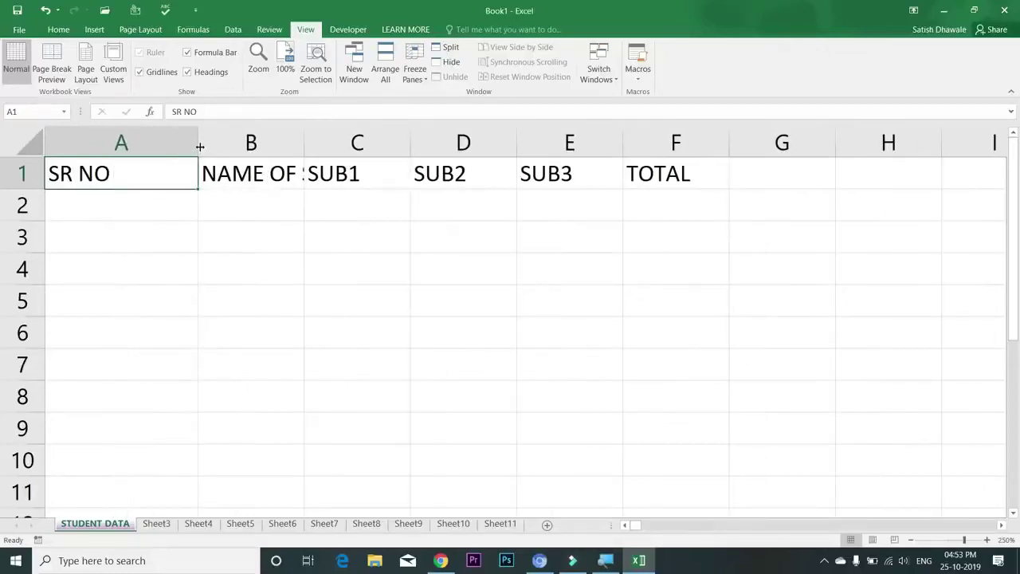
double_click(199, 151)
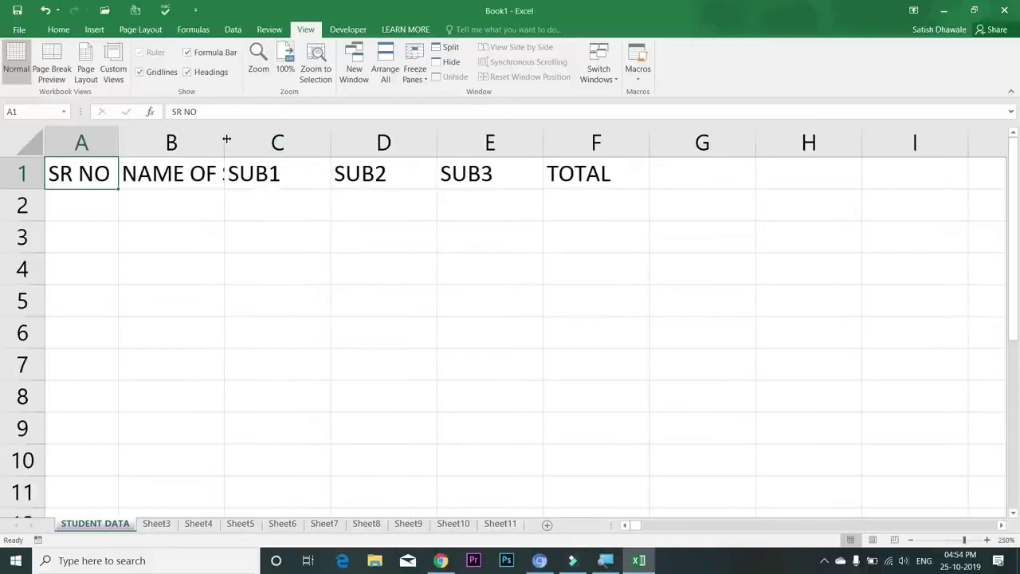
double_click(226, 138)
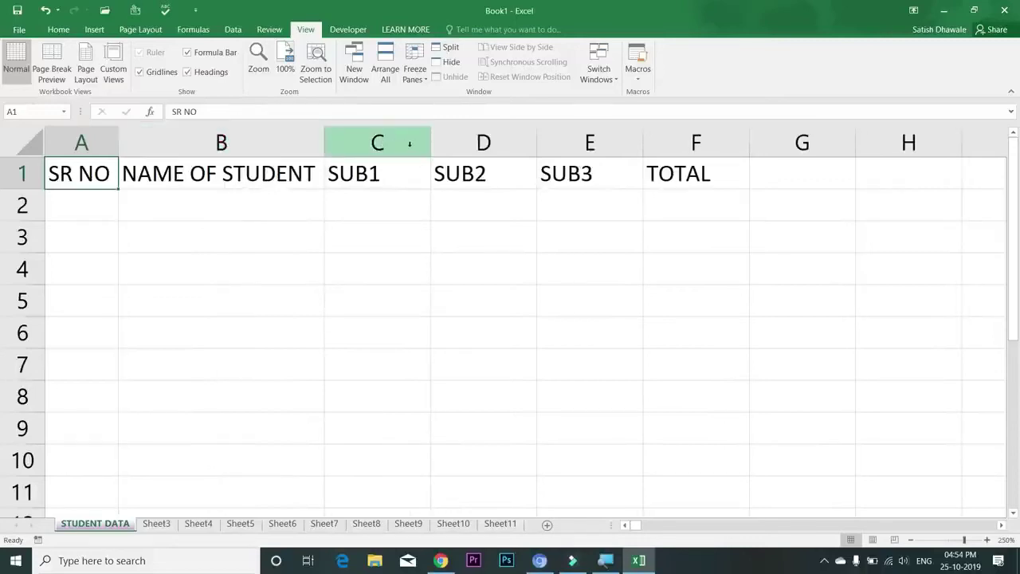
key("ctrl+z")
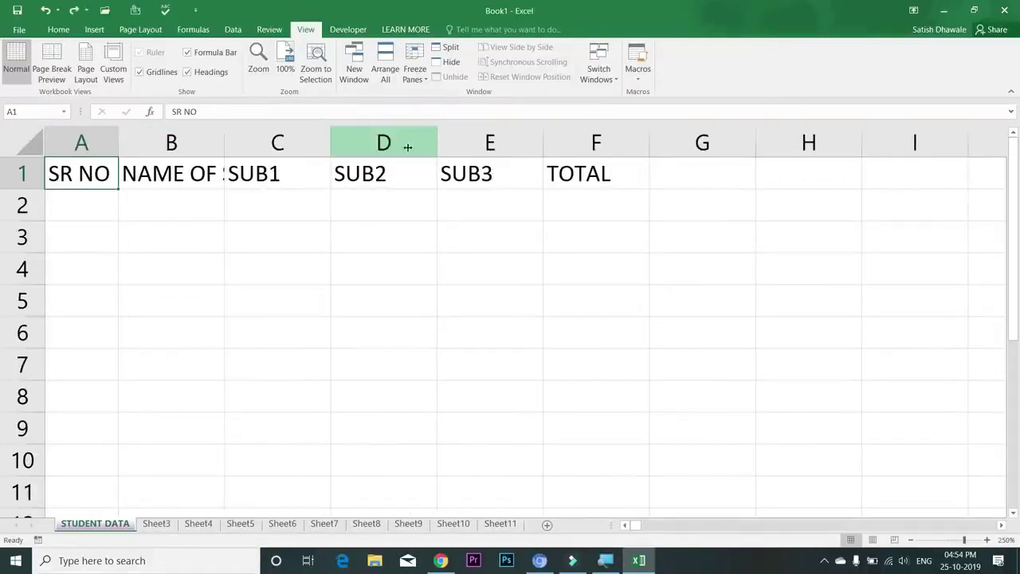
key("ctrl+z")
key("ctrl+y")
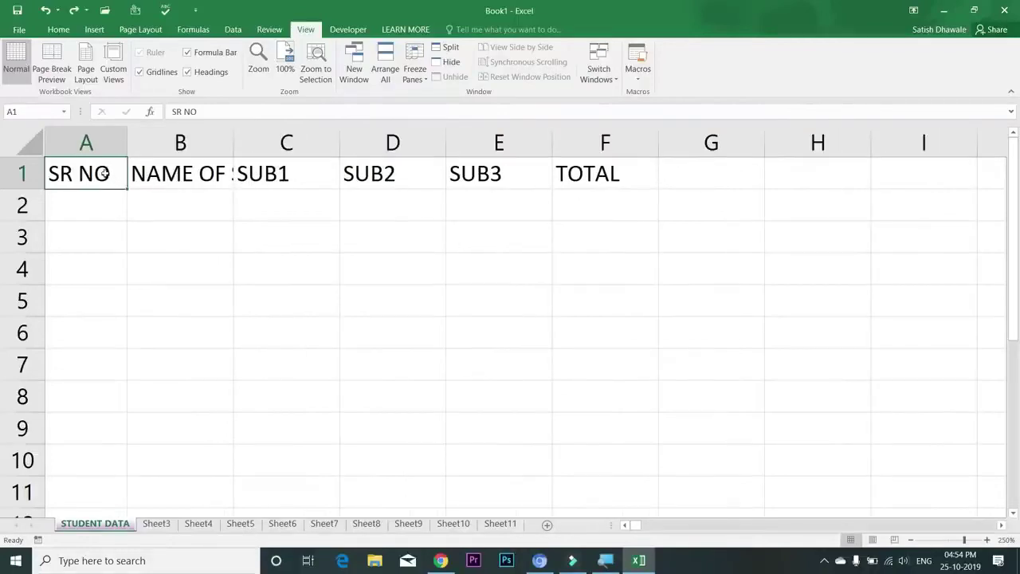
left_click_drag(611, 142, 94, 142)
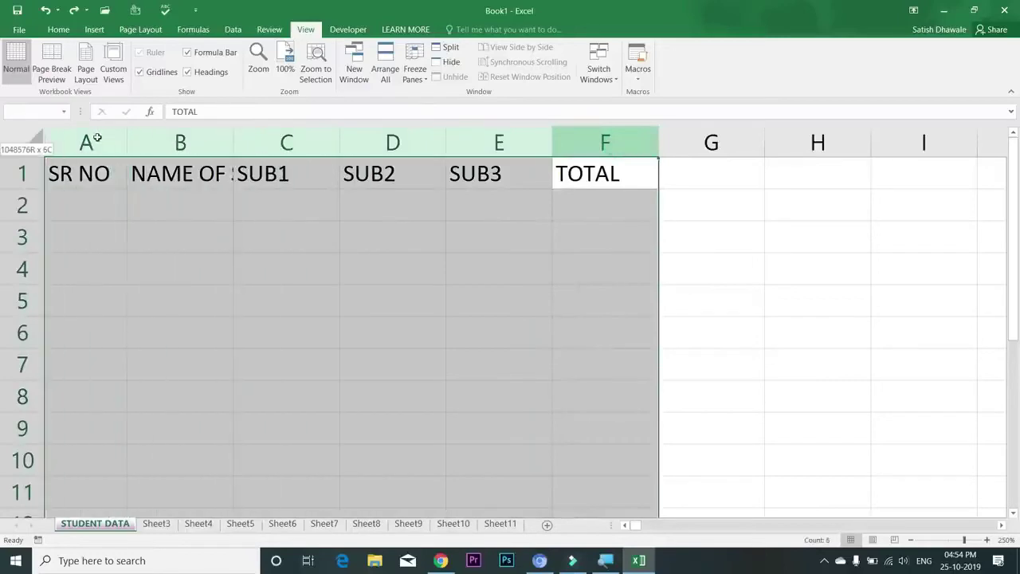
left_click(644, 133)
mouse_move(644, 136)
left_mouse_down()
mouse_move(653, 144)
mouse_move(128, 132)
left_mouse_up()
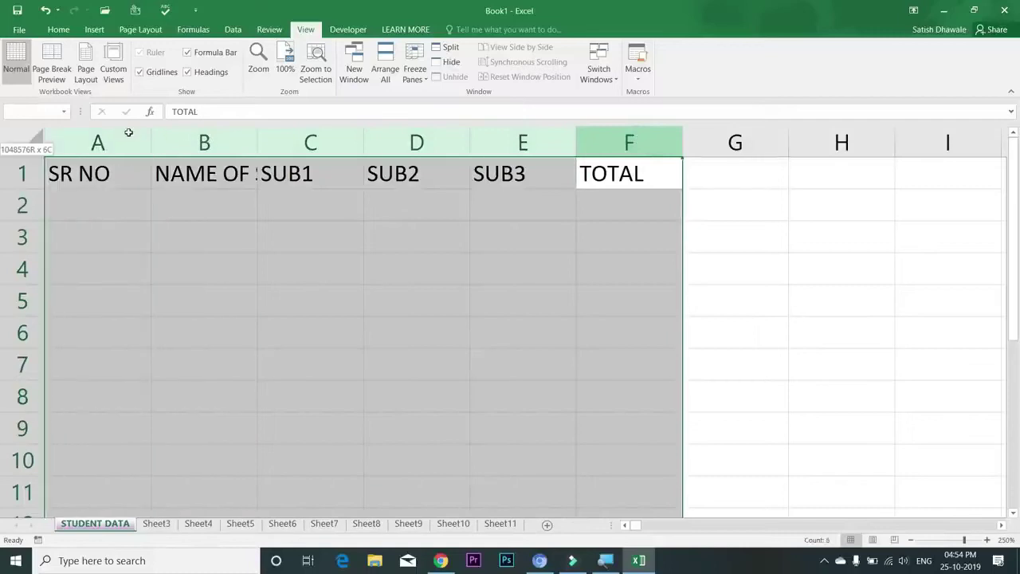
left_click(649, 141)
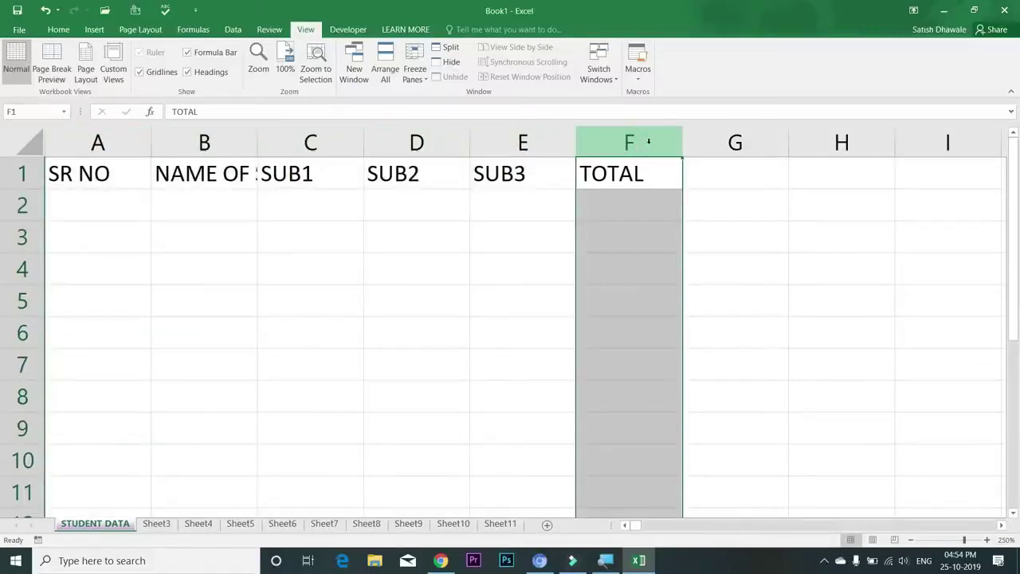
mouse_move(103, 139)
left_mouse_down()
mouse_move(263, 148)
mouse_move(626, 140)
left_mouse_up()
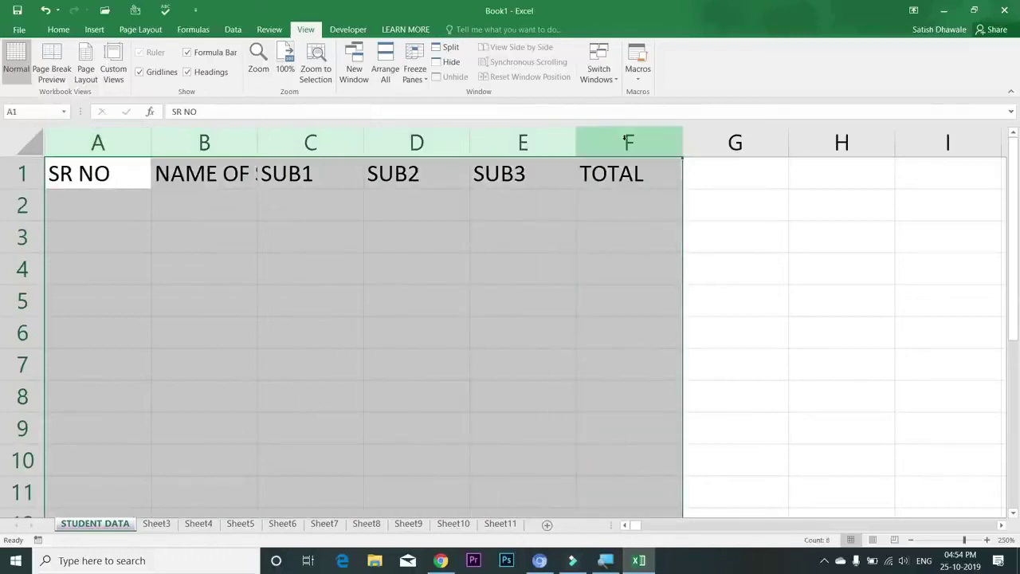
double_click(257, 142)
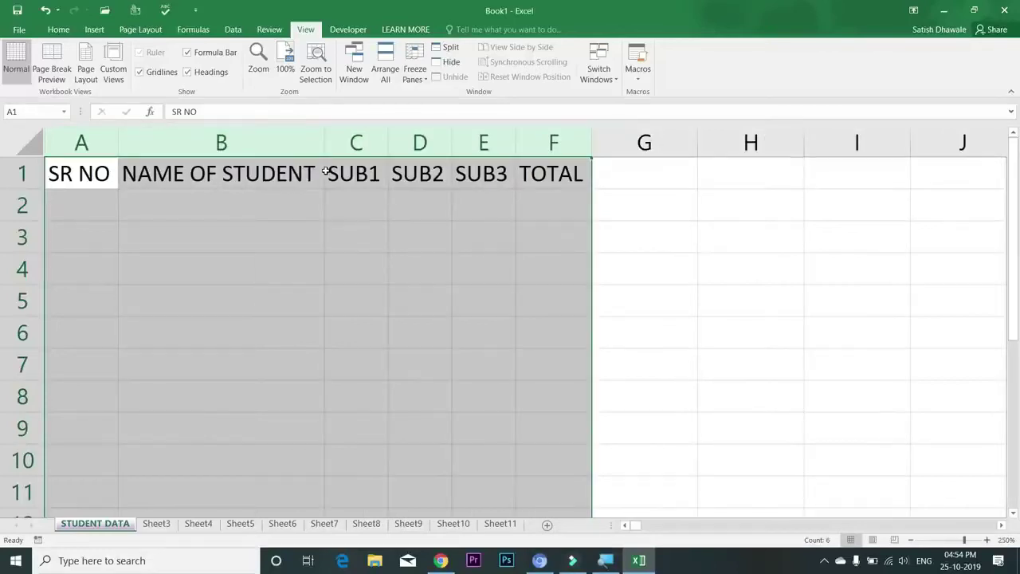
left_click(293, 178)
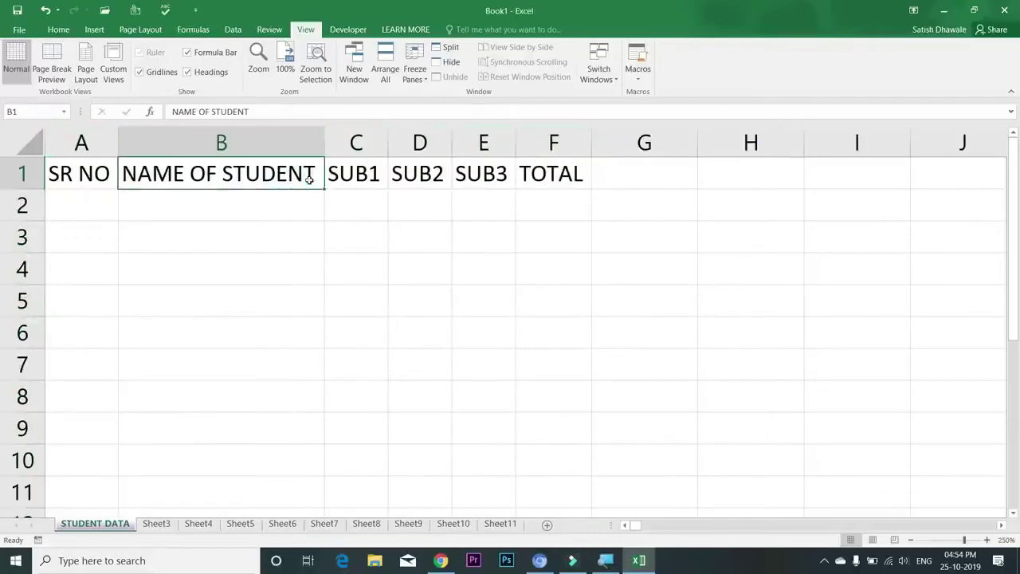
key("ctrl+z")
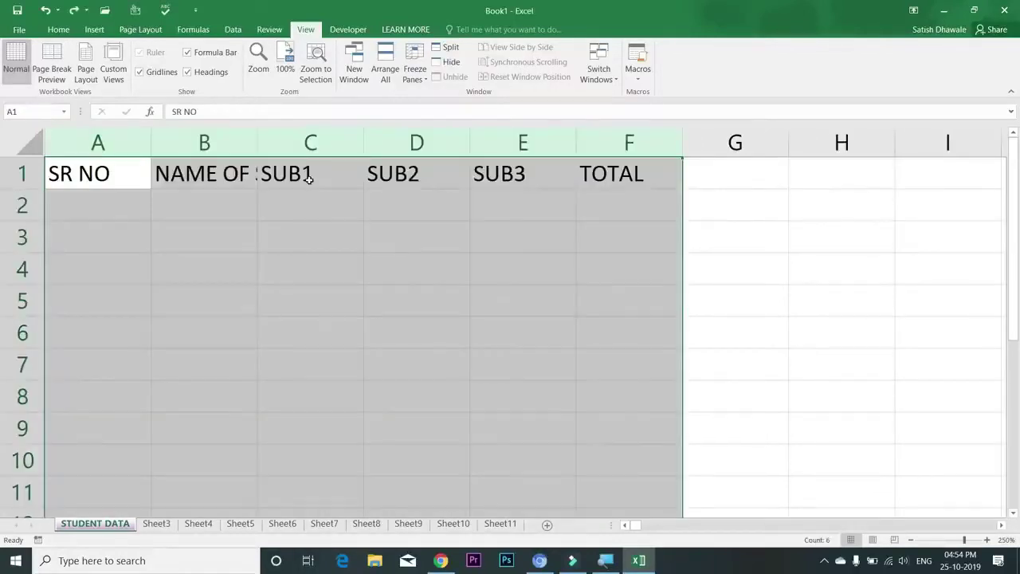
left_click(308, 180)
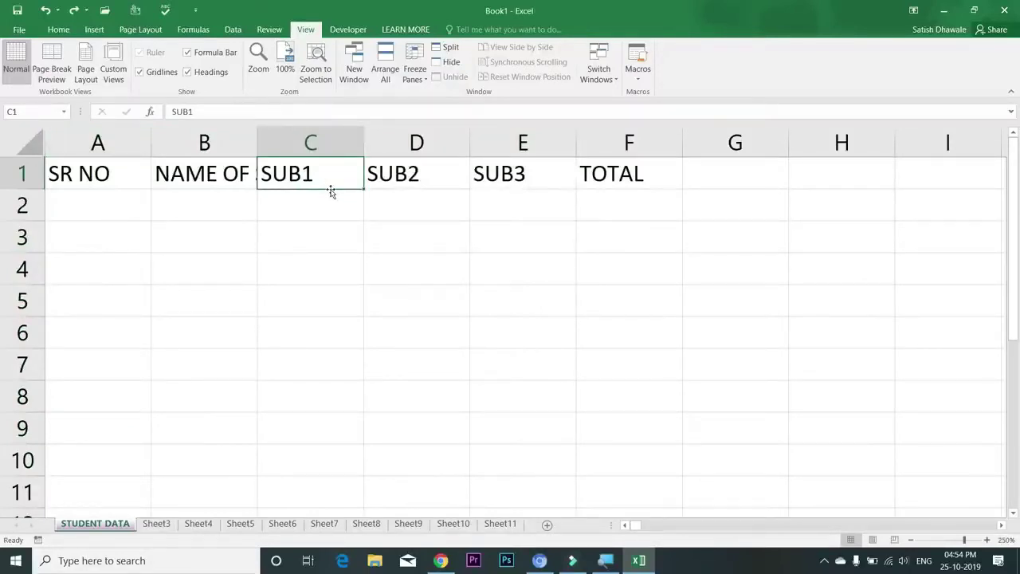
key("ctrl+a")
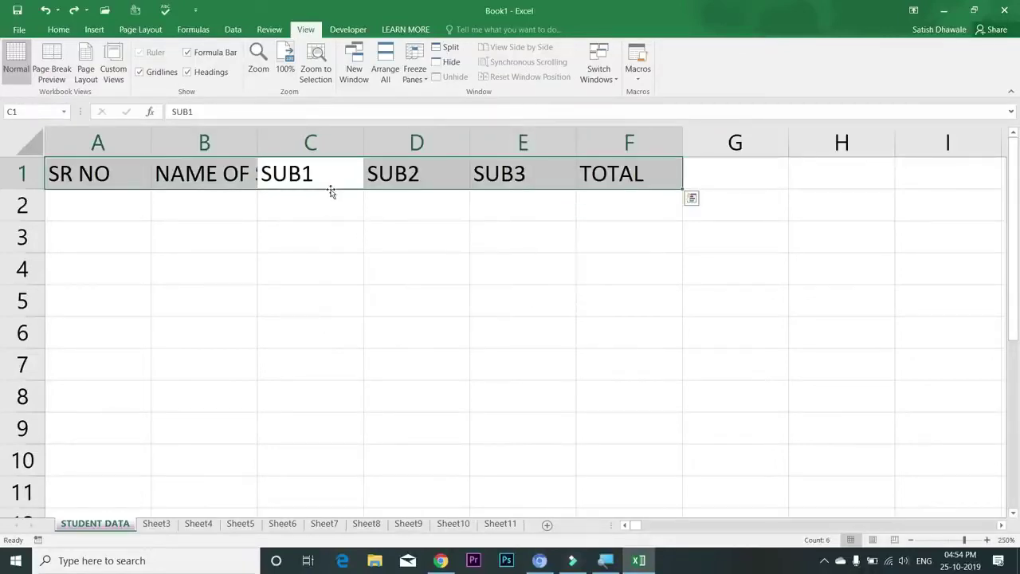
key("Left")
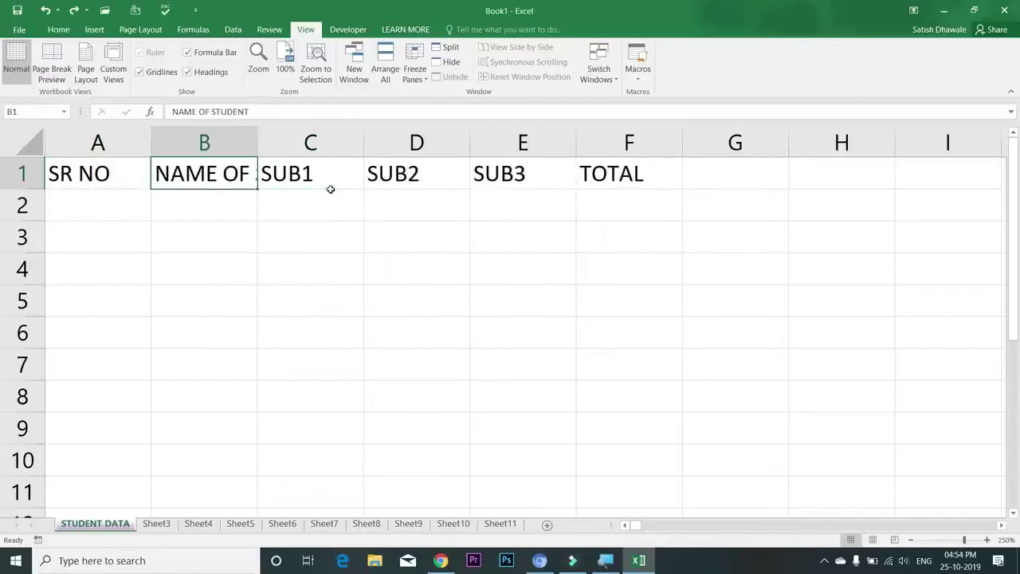
key("Left")
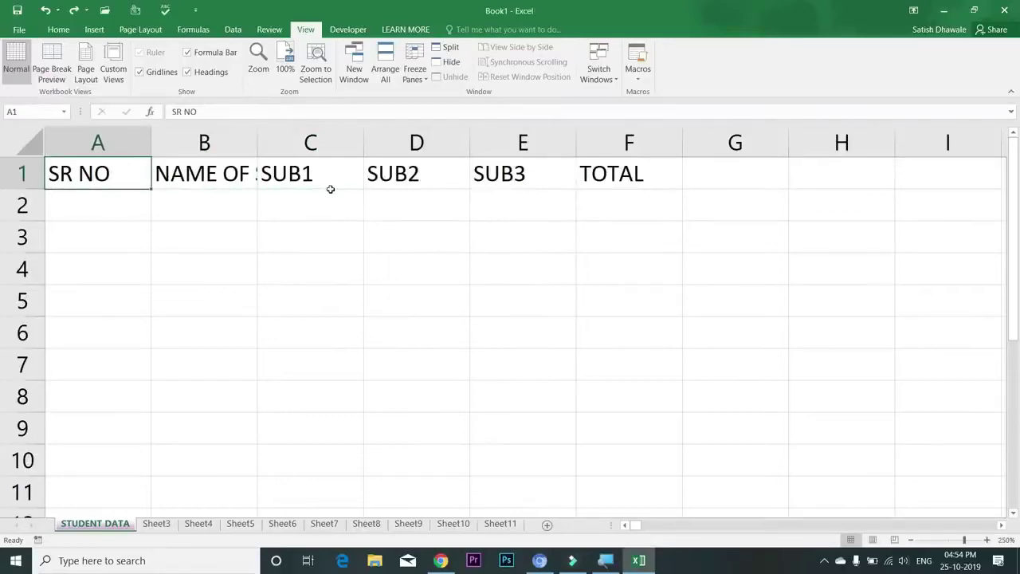
key("ctrl+shift+Right")
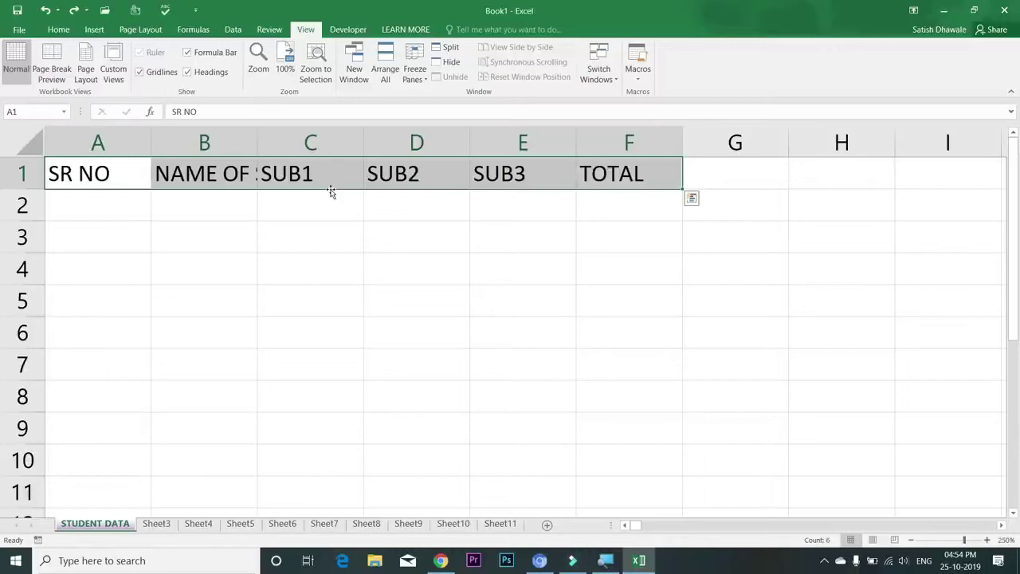
- AutoFit columns A–F to their contents with Alt+H,O,I, then undo it
key("alt")
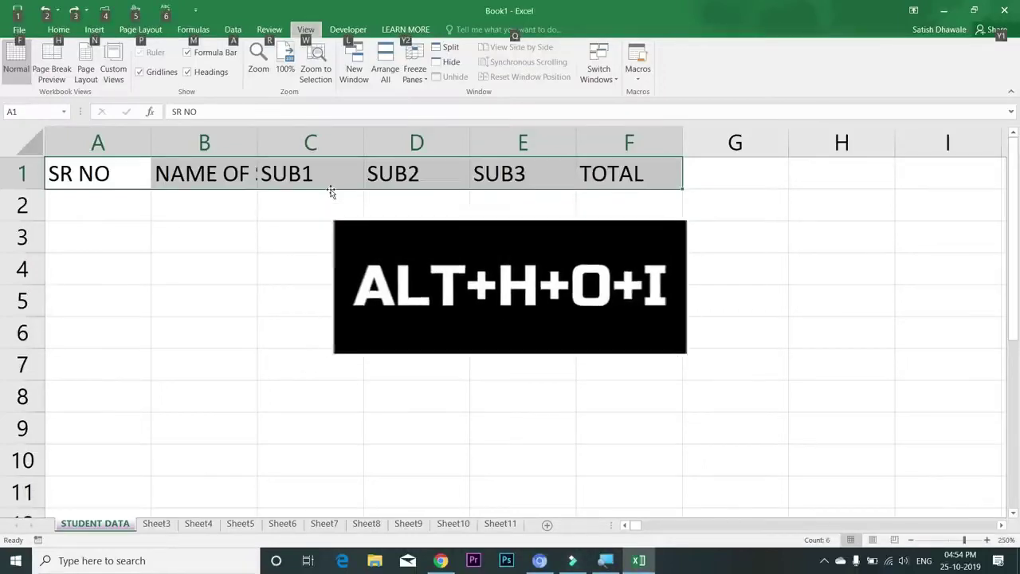
key("h")
key("o")
key("i")
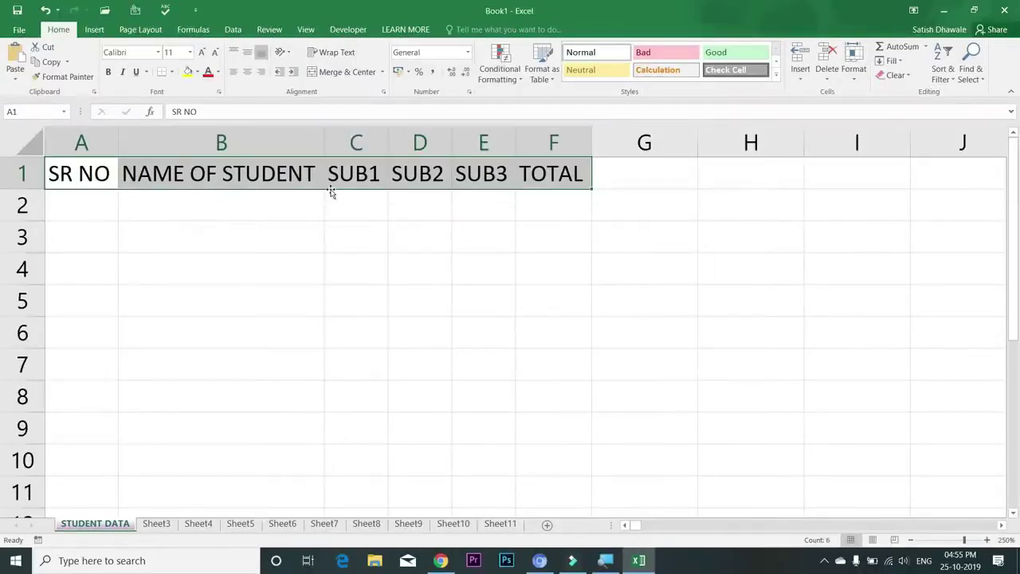
key("ctrl+z")
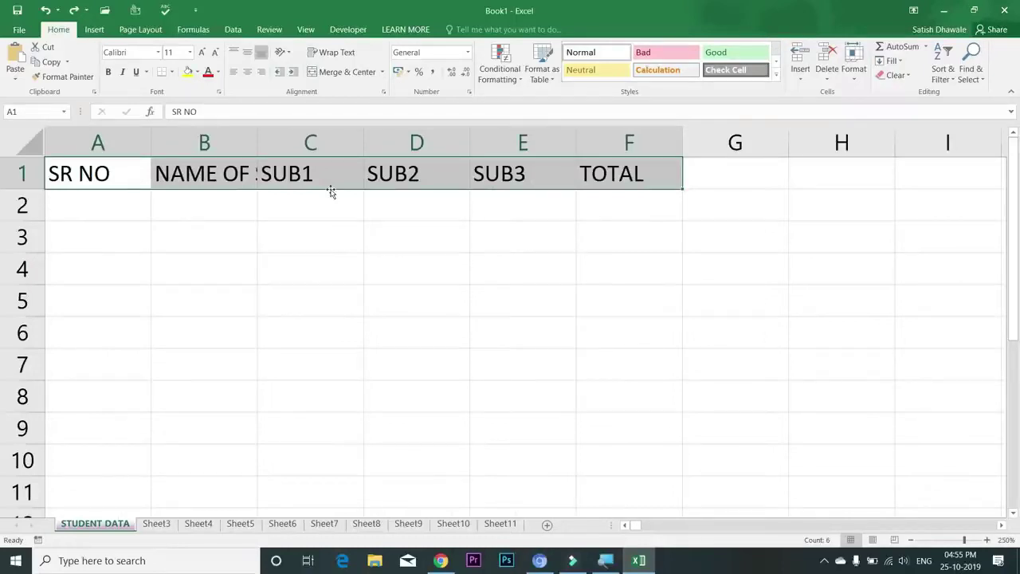
- Reapply the column AutoFit, undo it again, and show the ribbon KeyTips
key("alt+h")
key("o")
key("i")
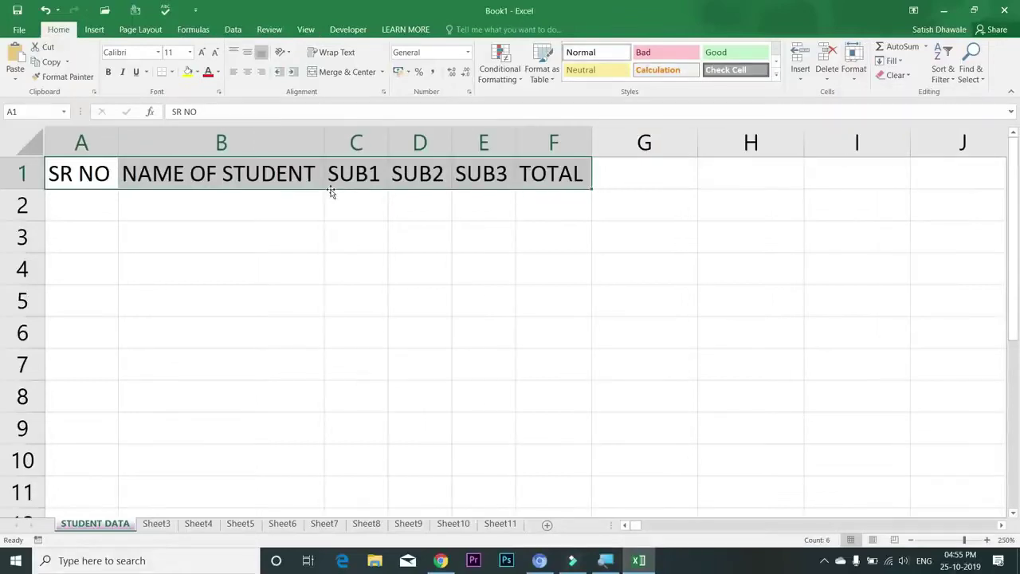
key("ctrl+z")
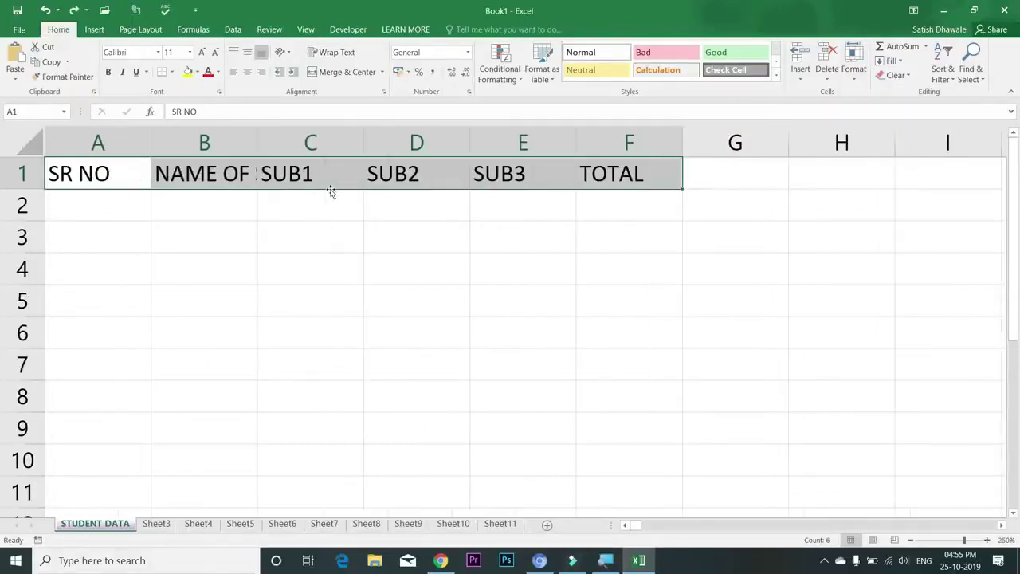
key("alt")
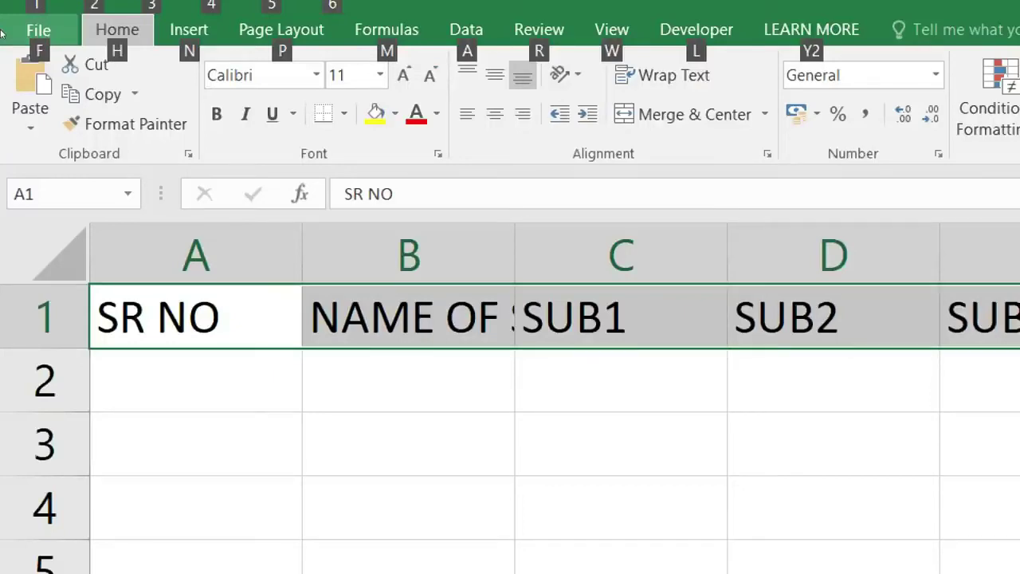
- Browse the Home > Format cell size options via KeyTips, then undo the auto-fit
key("h")
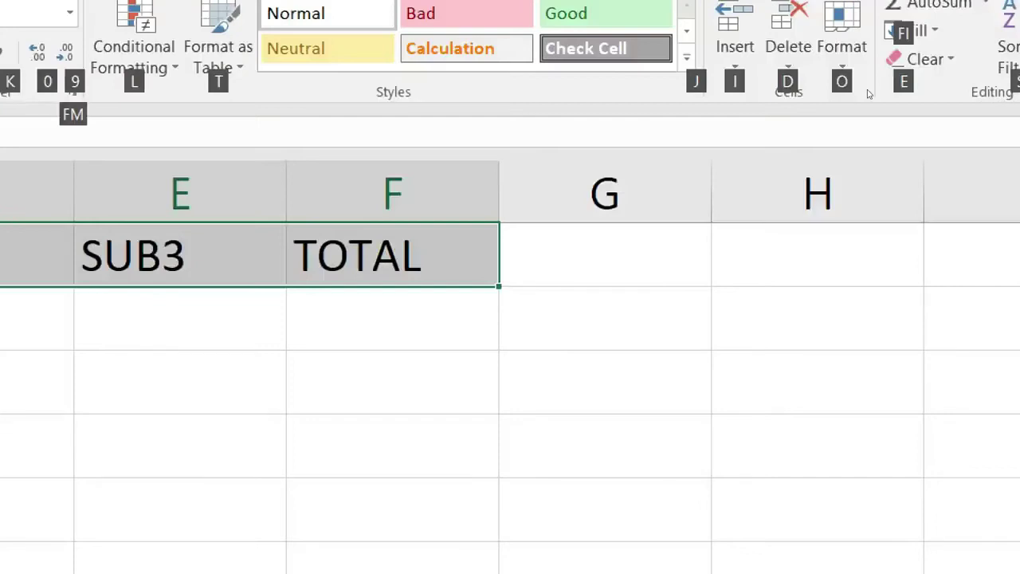
key("o")
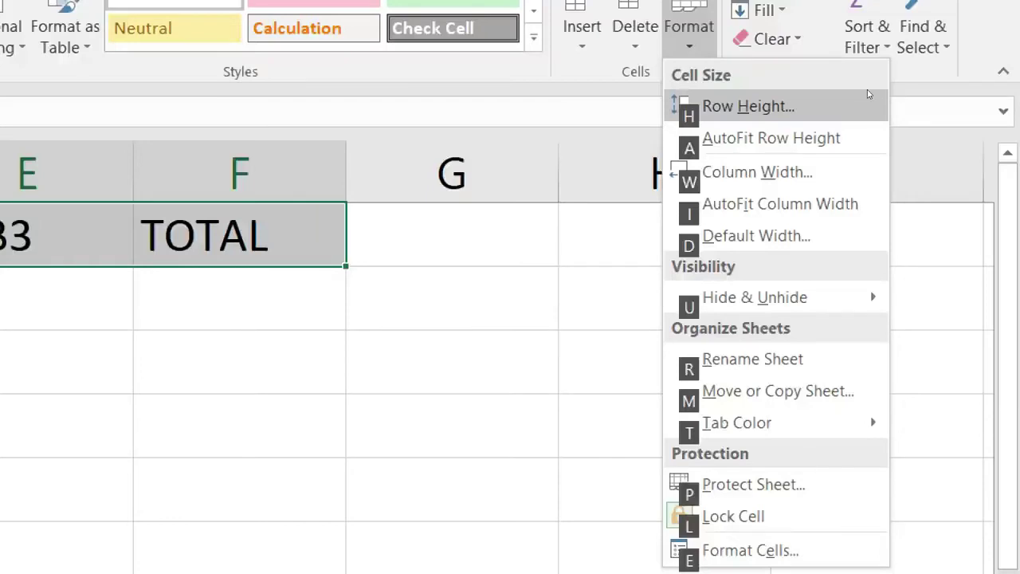
key("Escape")
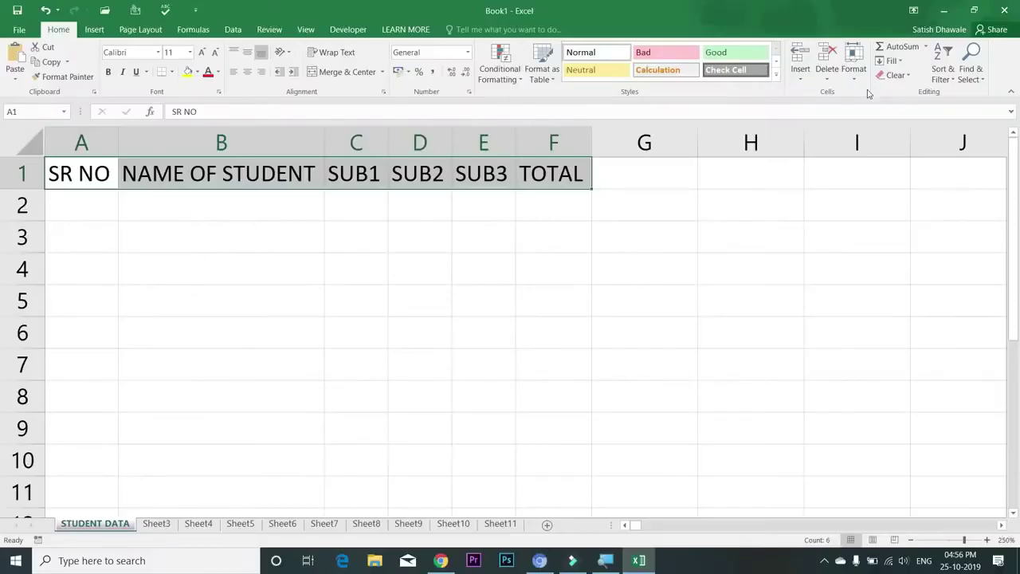
key("ctrl+z")
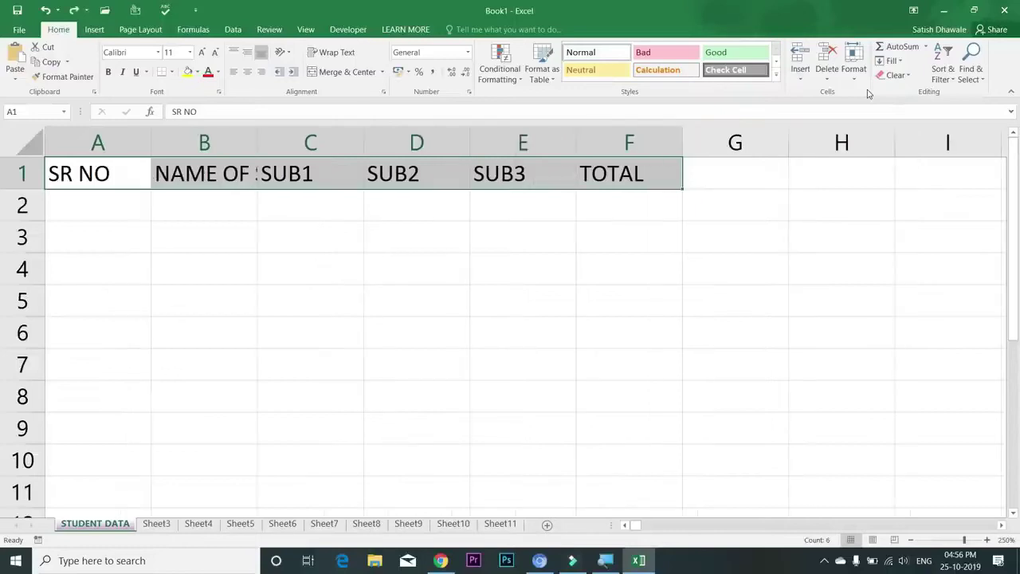
- AutoFit columns A–F to their contents, undo once more, and reapply the AutoFit
key("alt+h")
key("o")
key("i")
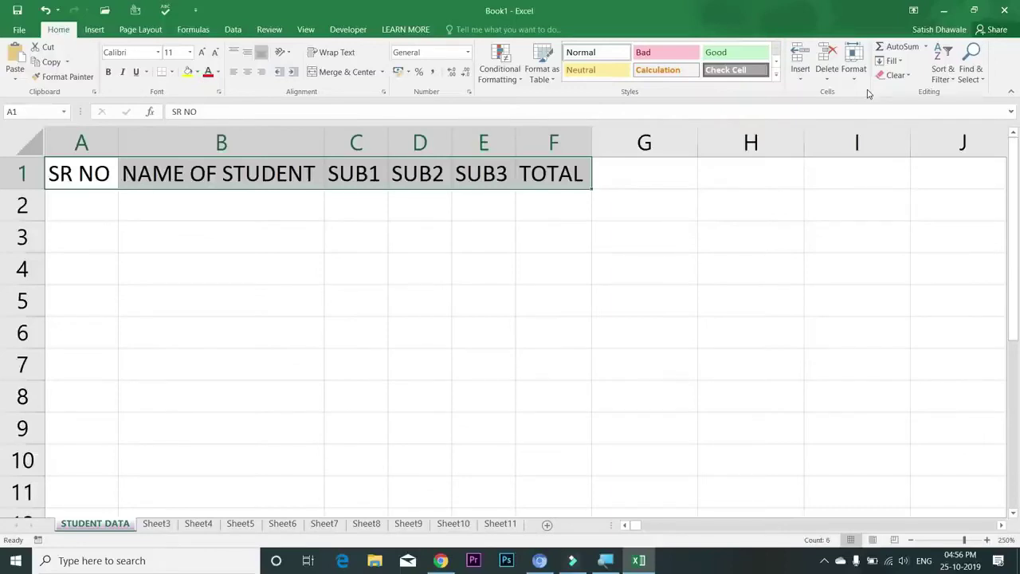
key("ctrl+z")
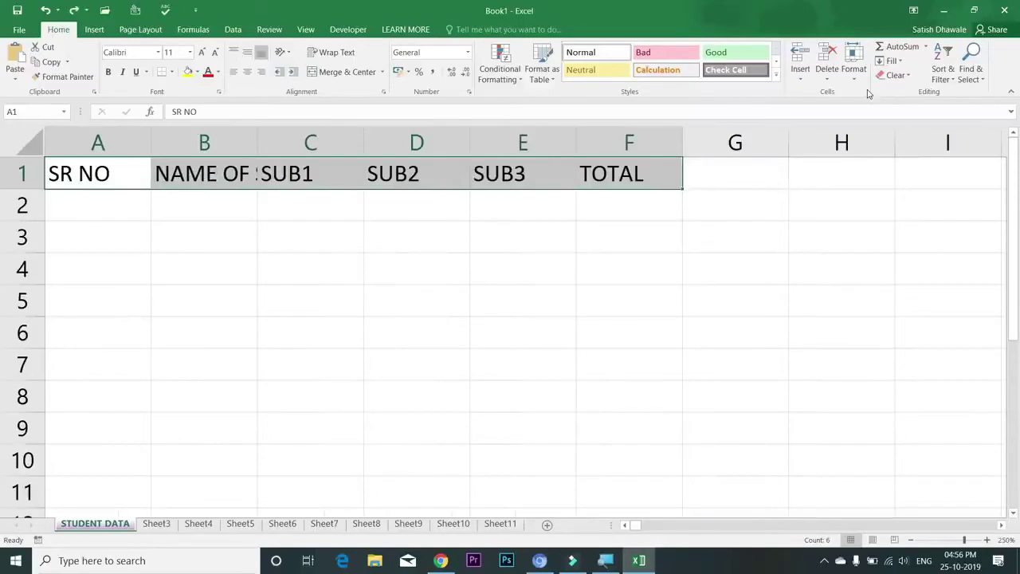
key("alt+h")
key("o")
key("i")
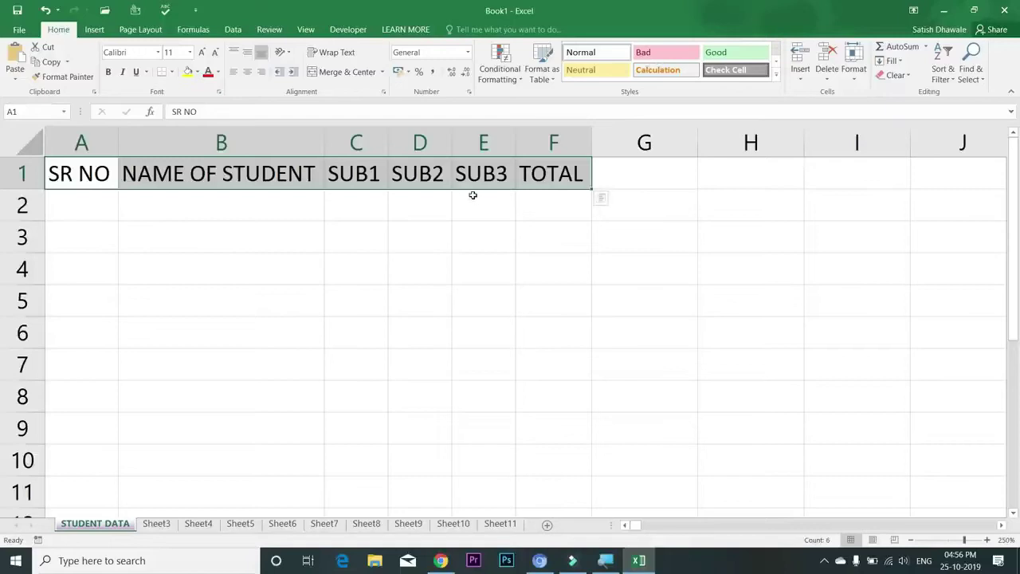
- Try font size 25 on headings A1:F1, undo it back to size 11, then go to A2
left_click(104, 210)
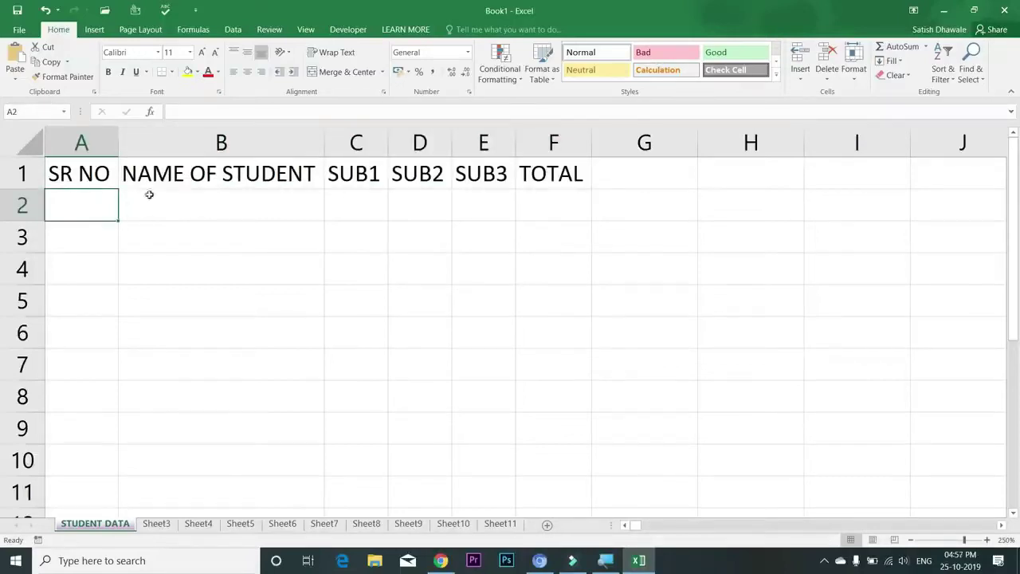
left_click_drag(116, 177, 567, 175)
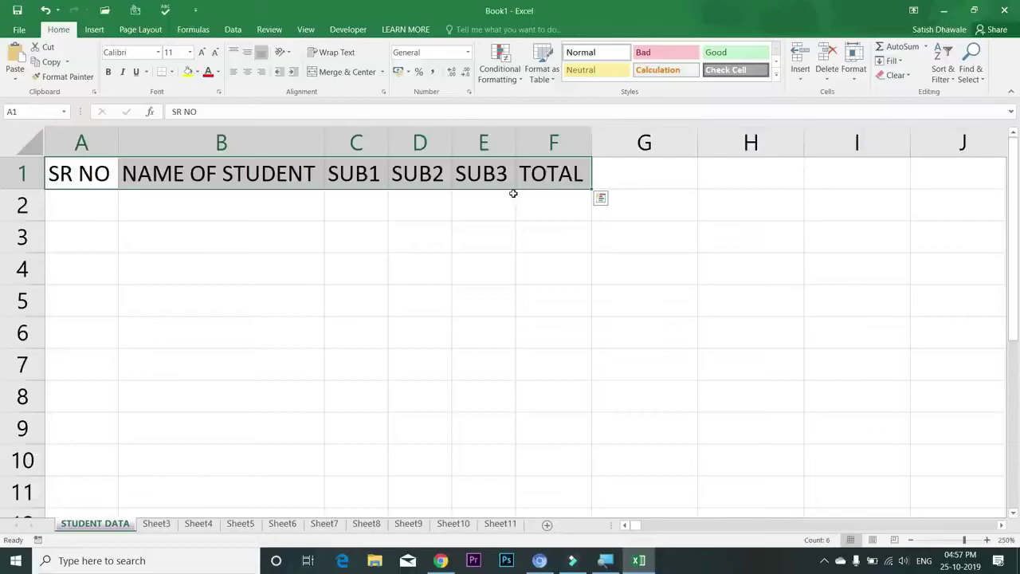
key("alt")
key("h")
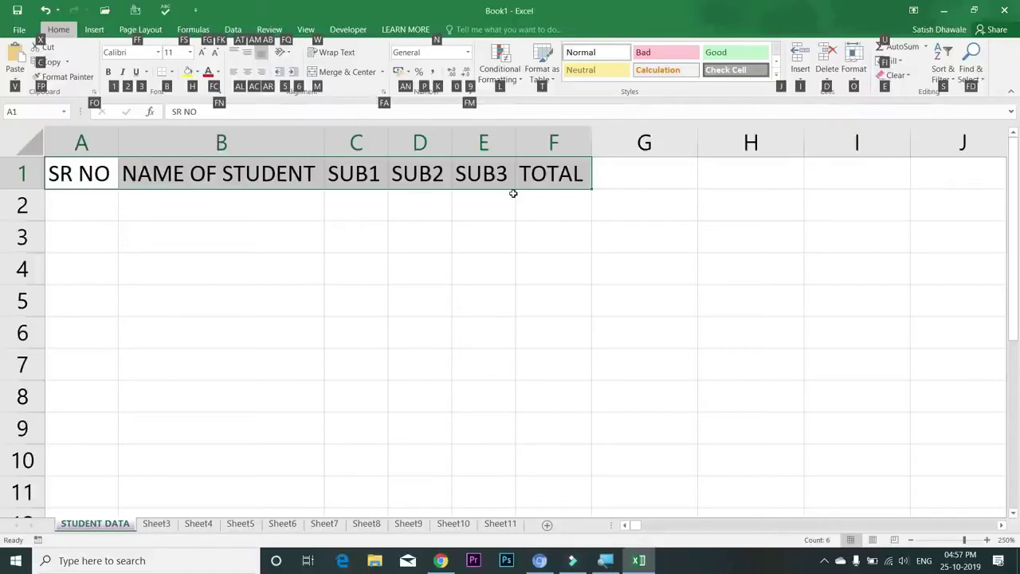
key("f")
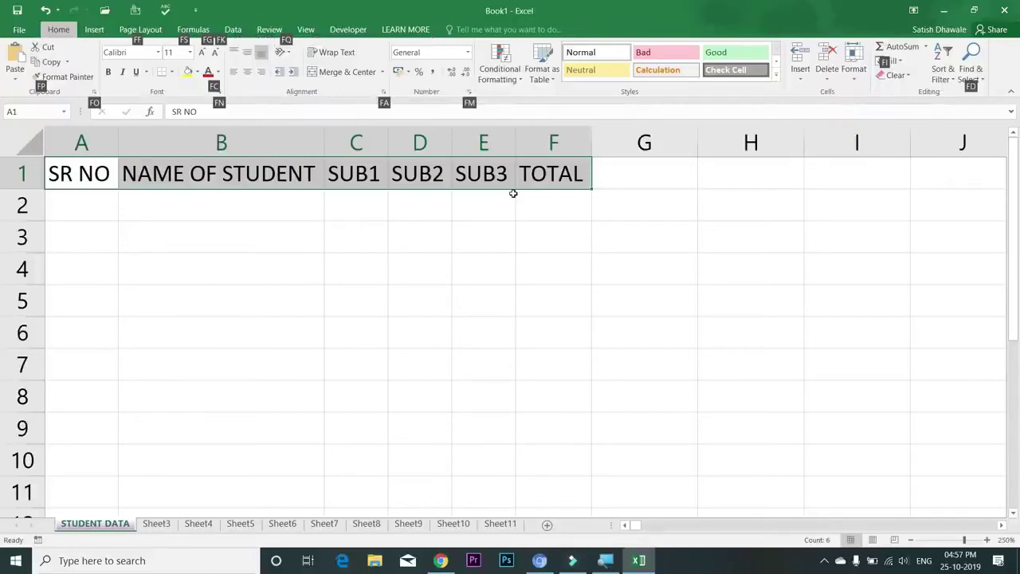
key("s")
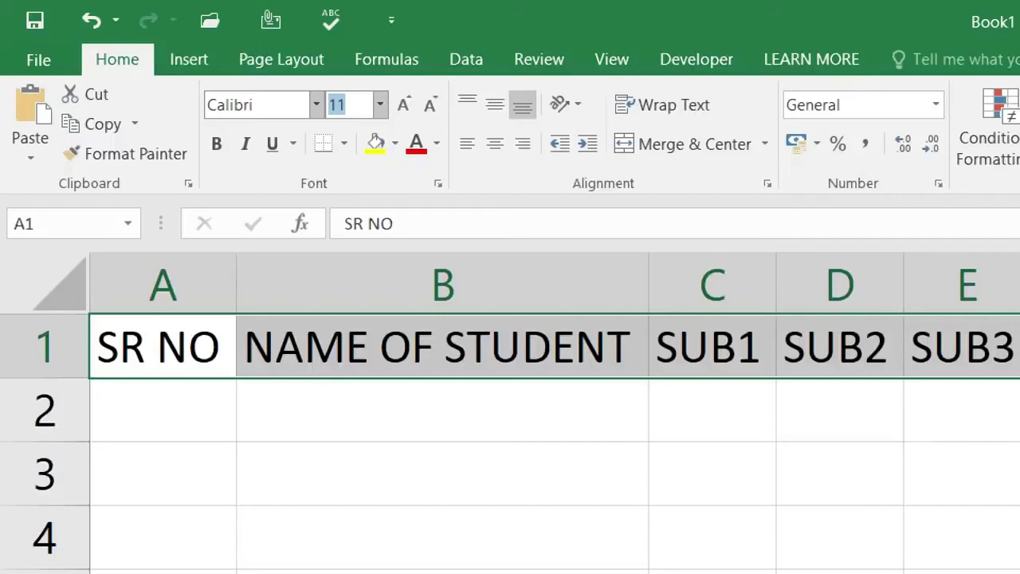
type("25")
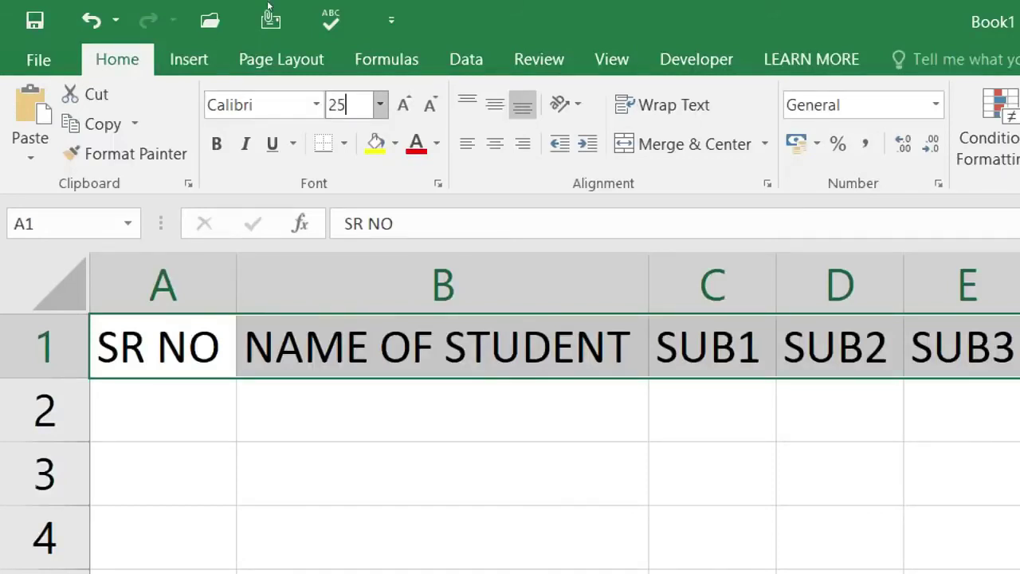
key("Return")
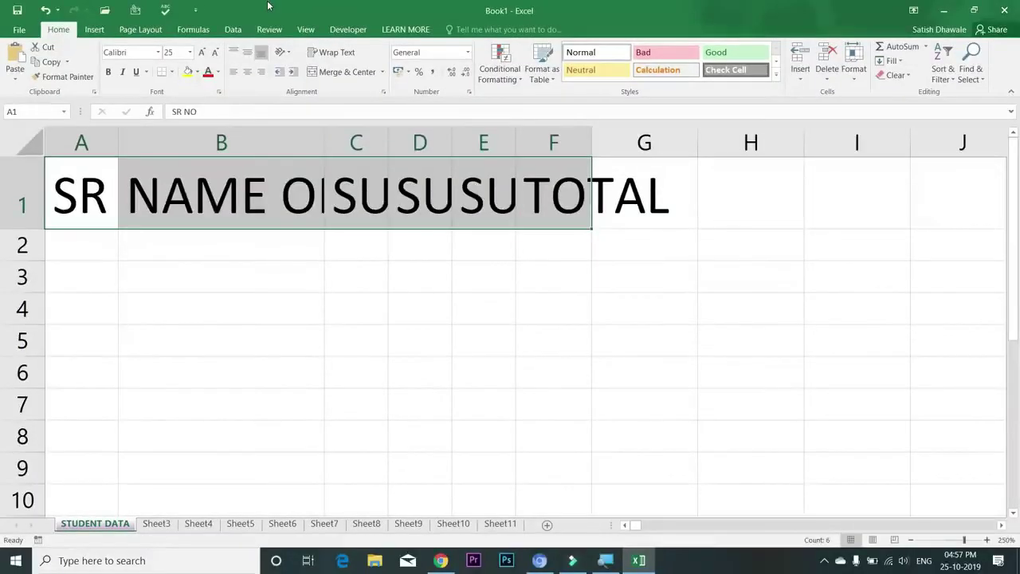
key("ctrl+z")
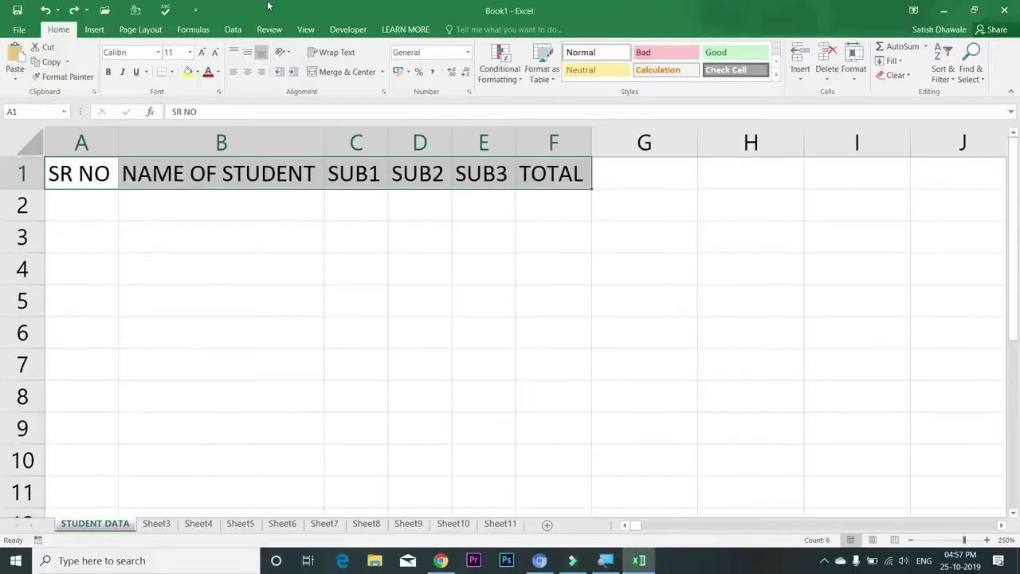
key("Down")
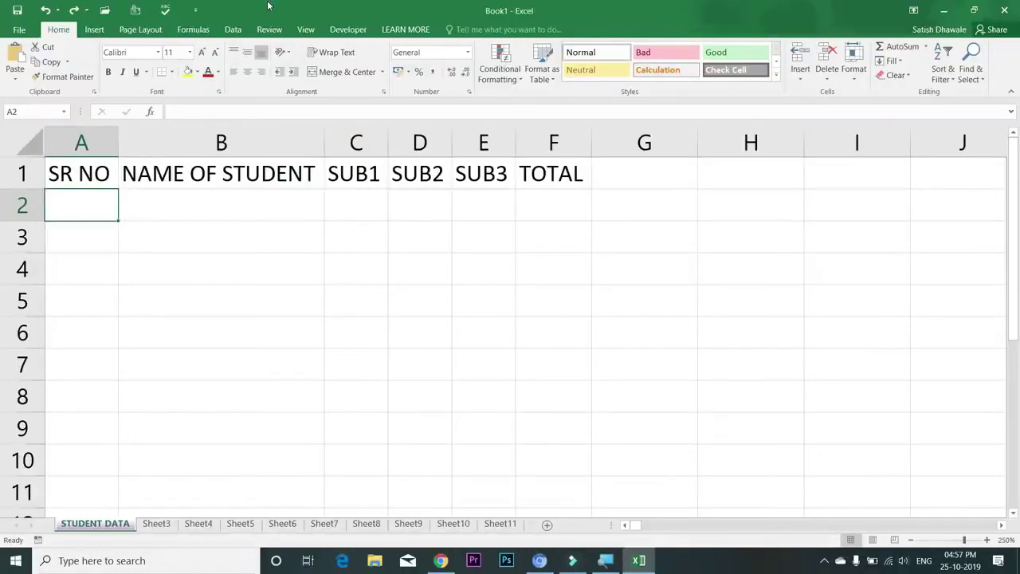
type("1")
key("Return")
type("2")
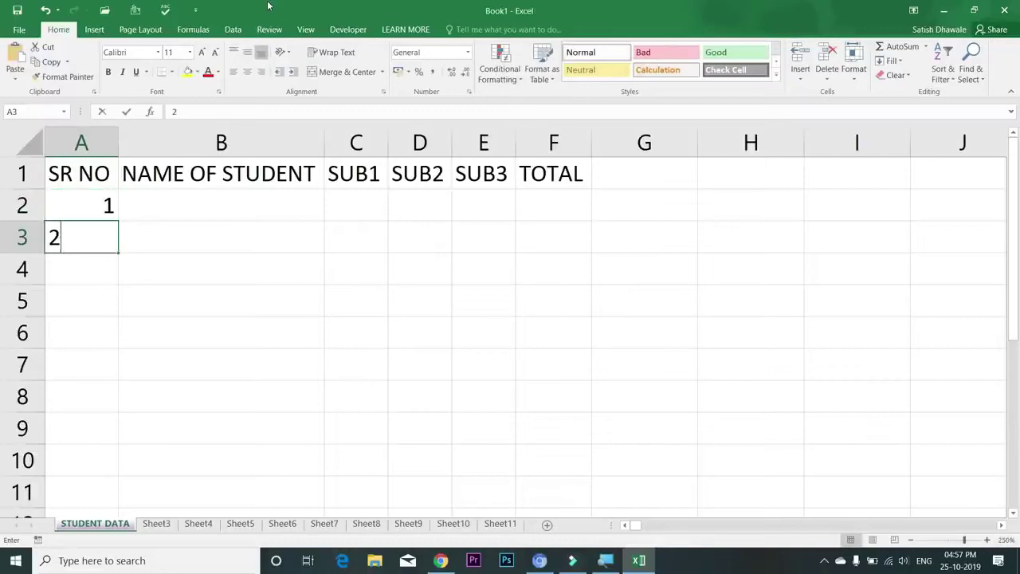
key("Return")
type("3")
key("Return")
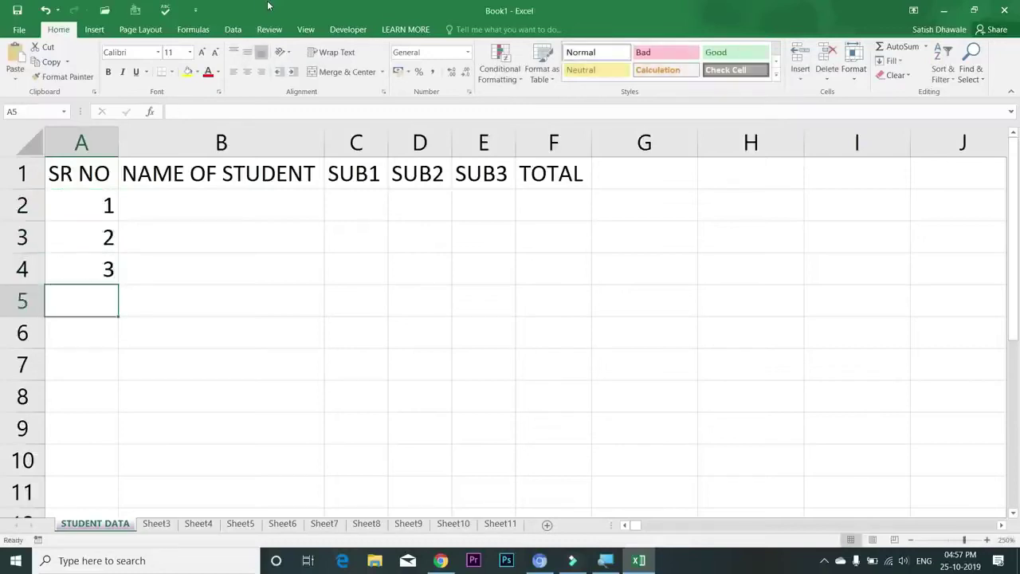
type("4")
key("Return")
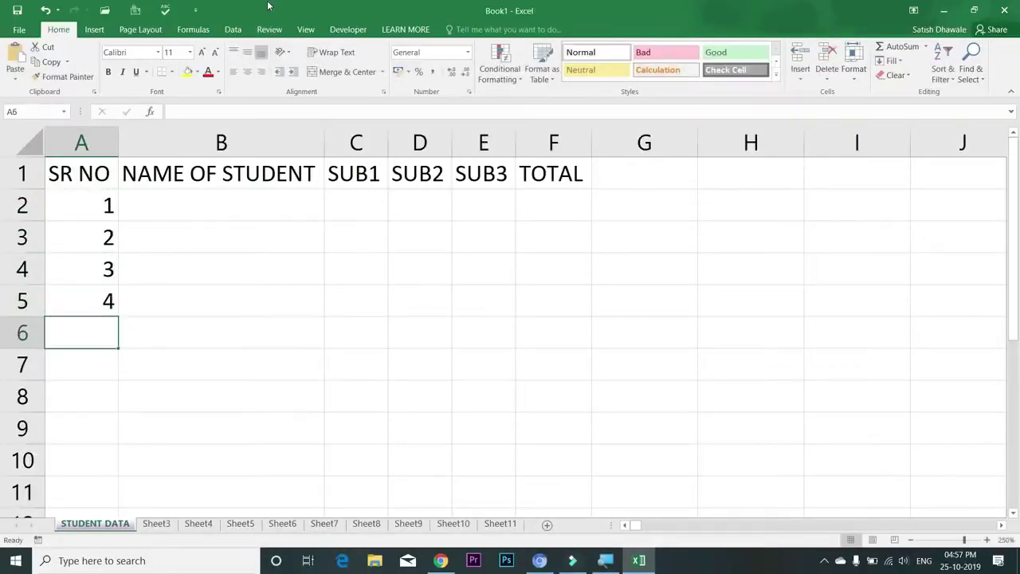
type("5")
key("Return")
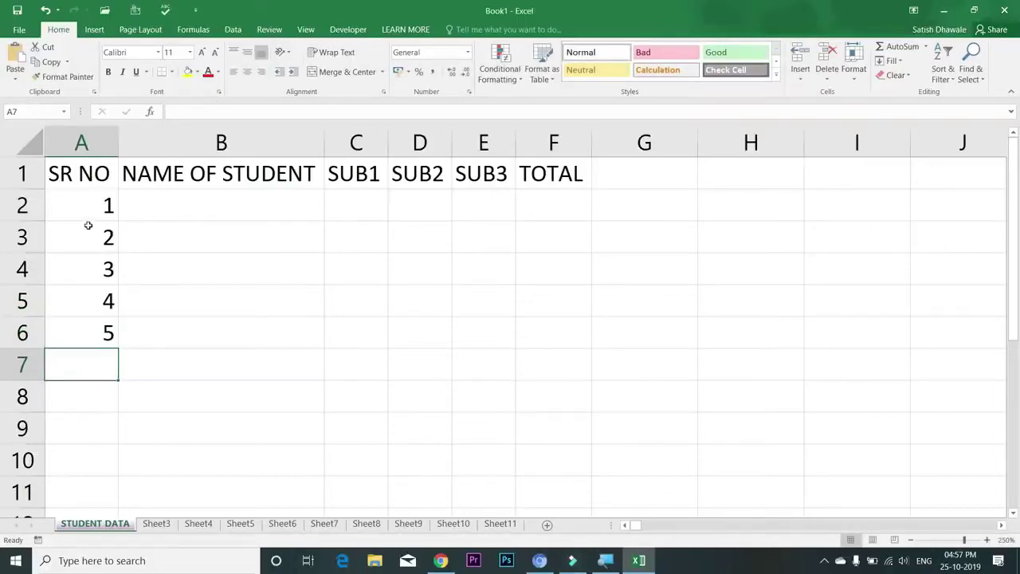
left_click_drag(94, 207, 102, 329)
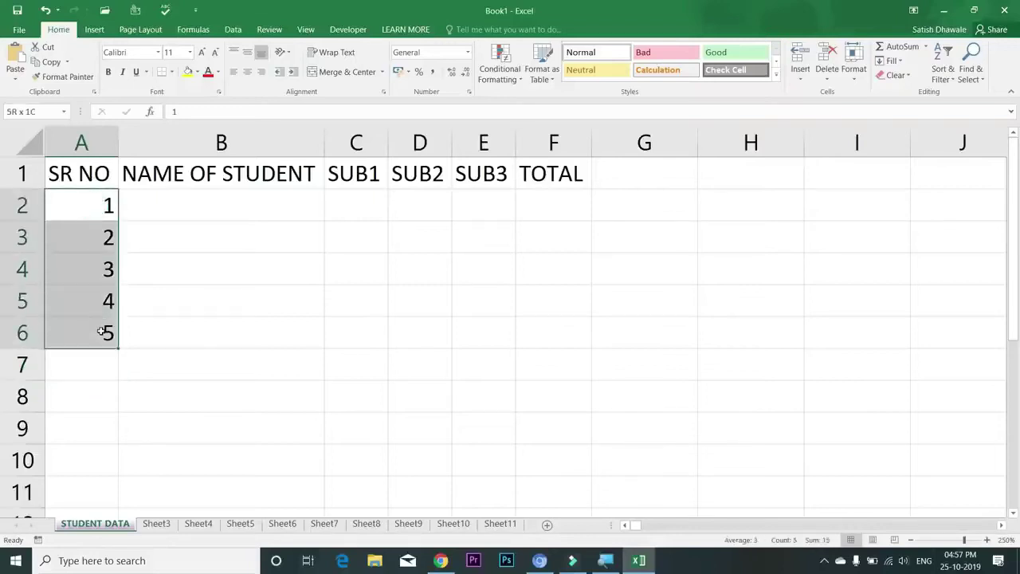
key("Delete")
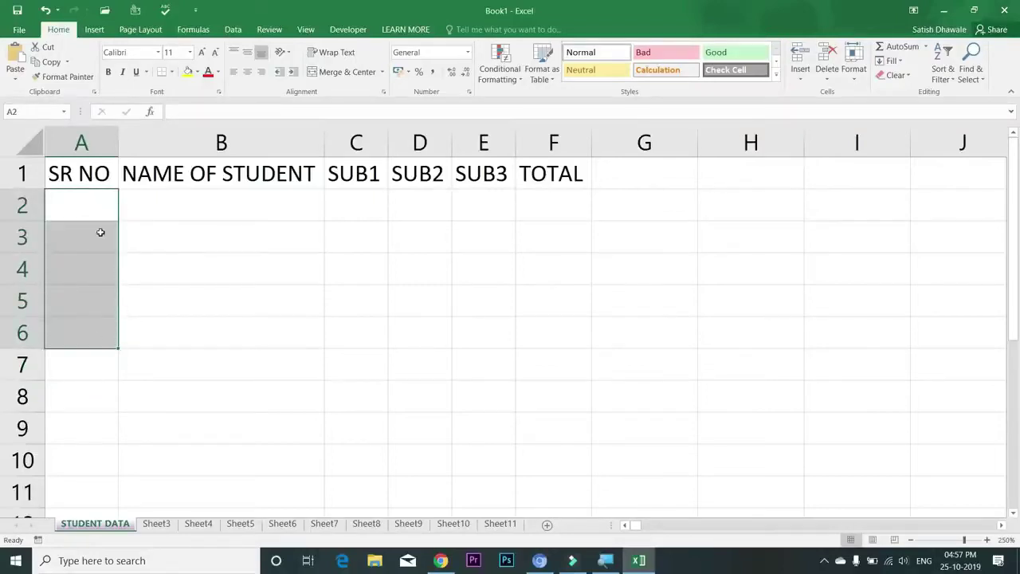
- Enter 1 in A2 and 2 in A3 and select them as the series start
left_click(96, 204)
type("1")
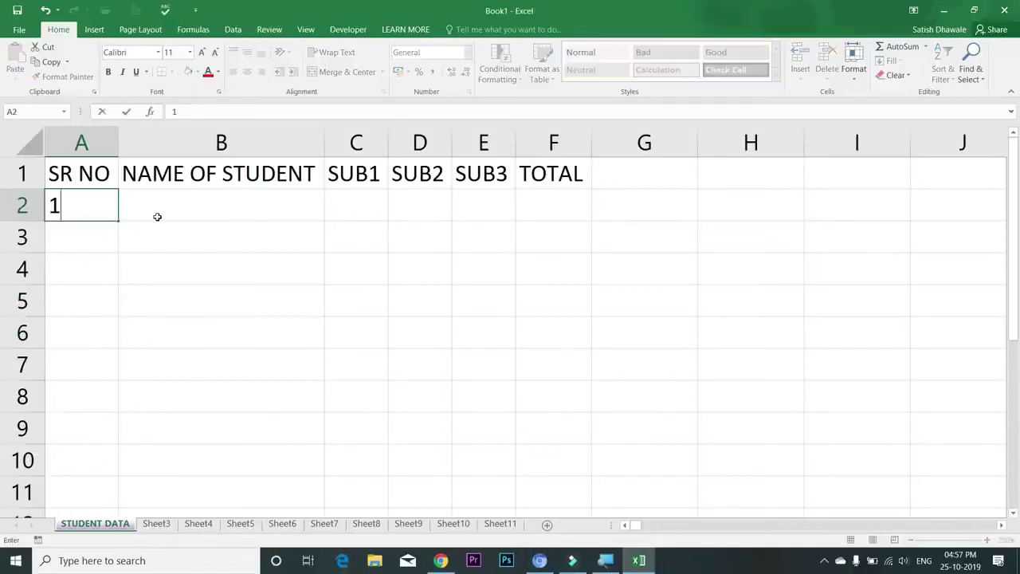
key("Return")
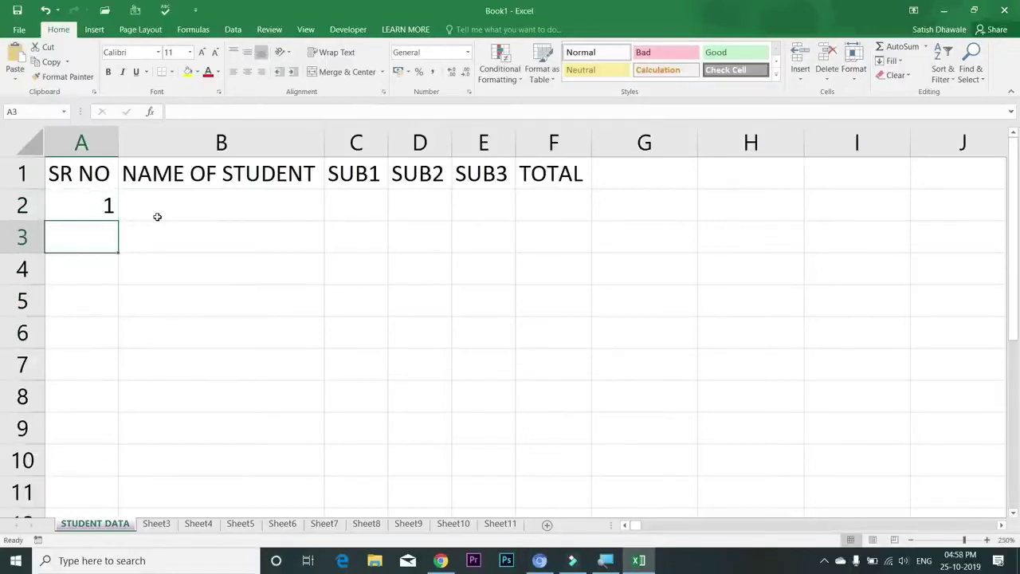
type("2")
key("Return")
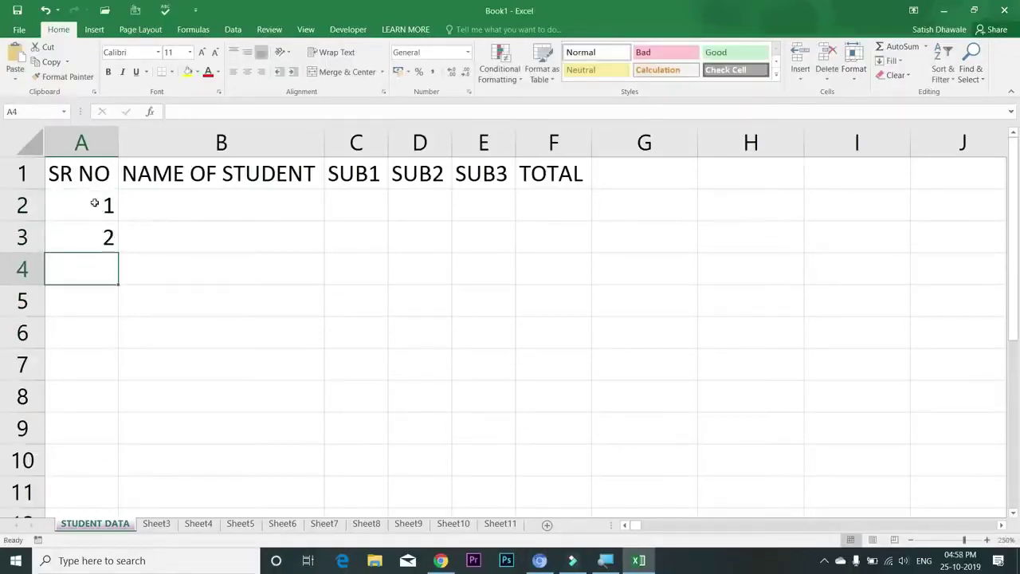
left_click_drag(86, 201, 83, 229)
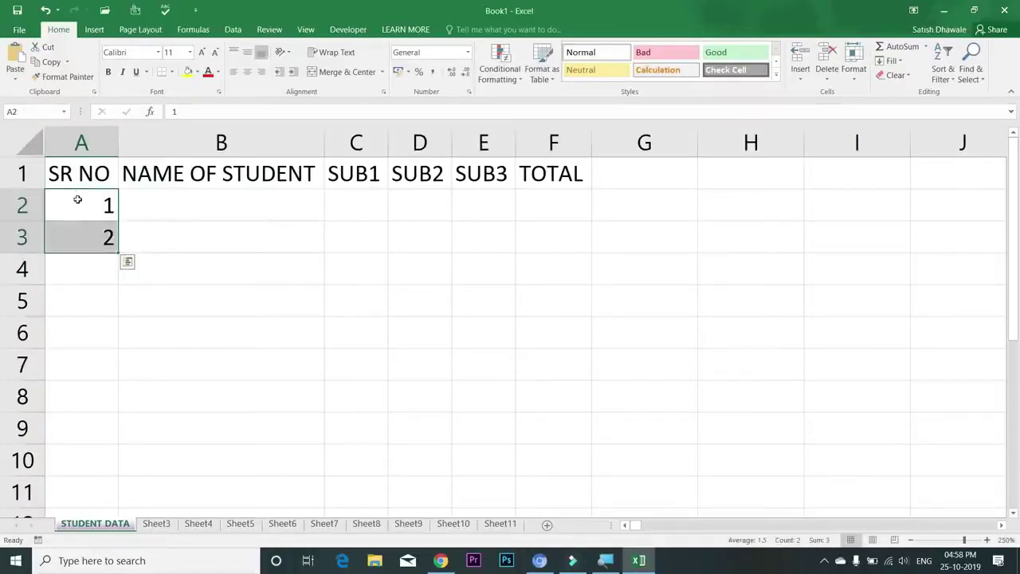
left_click(77, 204)
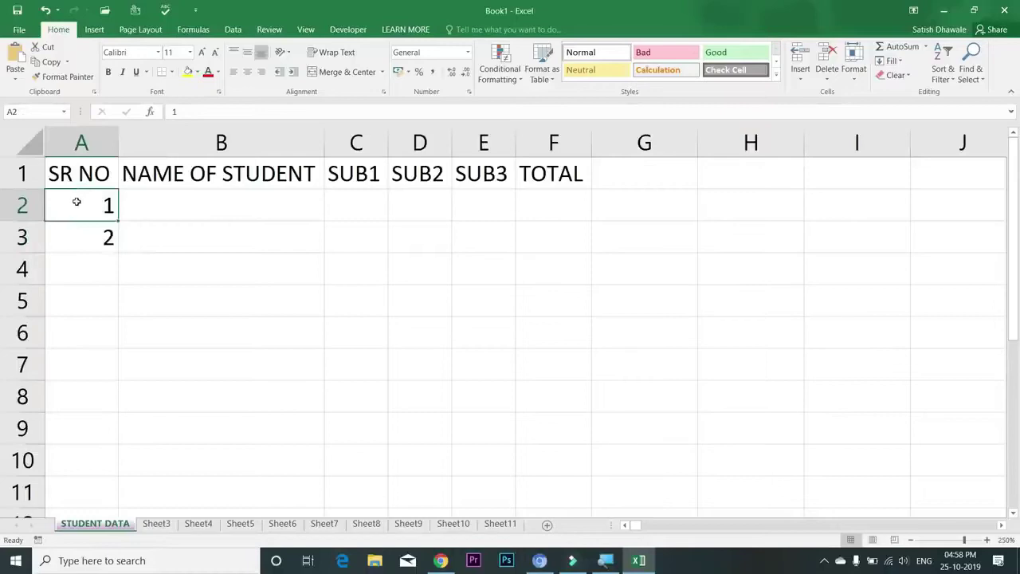
left_click_drag(75, 202, 73, 250)
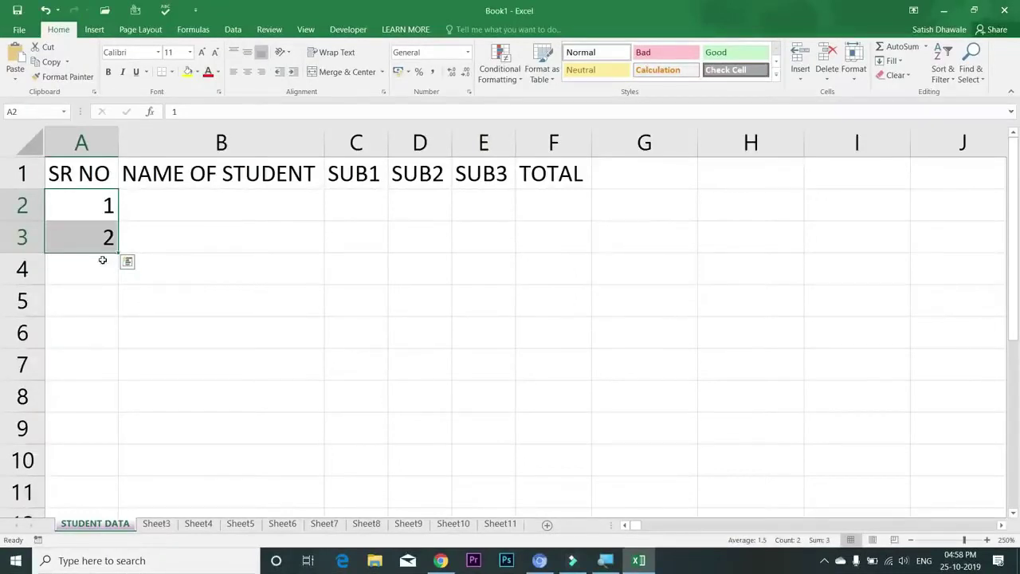
- Try extending the 1, 2 series down column A, undo it, and clear the 2 from A3
left_click_drag(86, 207, 97, 249)
left_click_drag(120, 252, 114, 461)
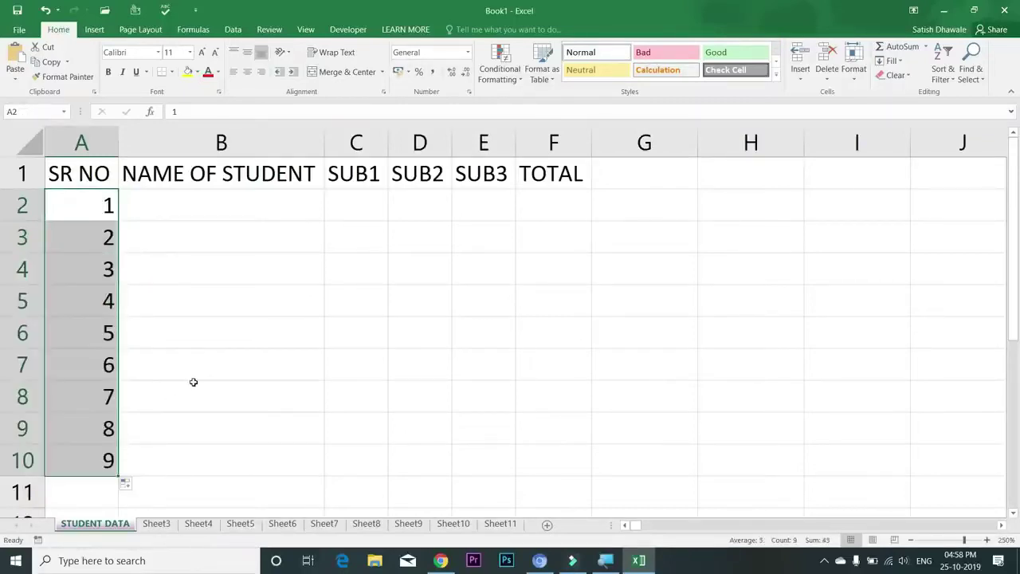
key("ctrl+z")
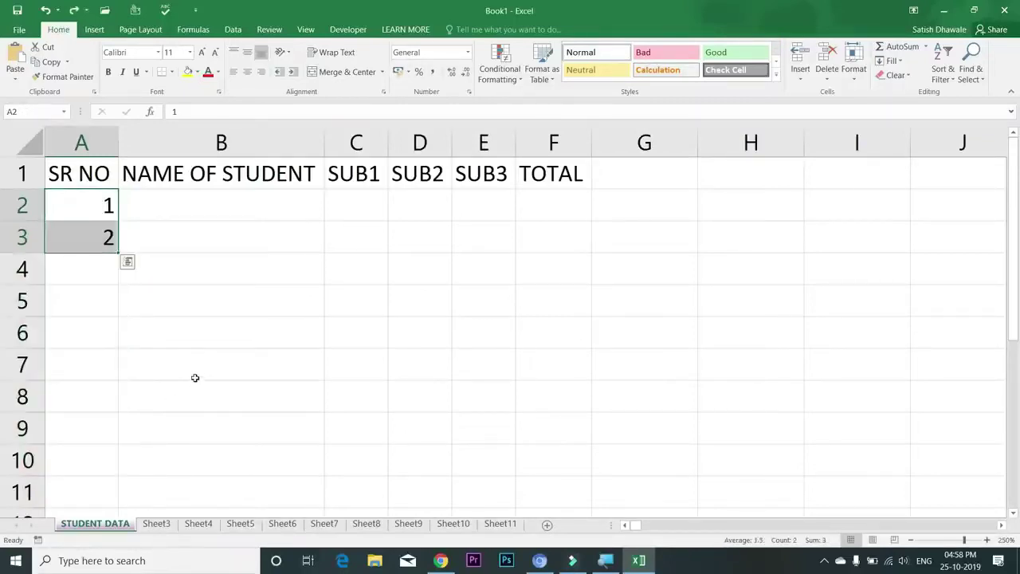
left_click_drag(93, 199, 125, 478)
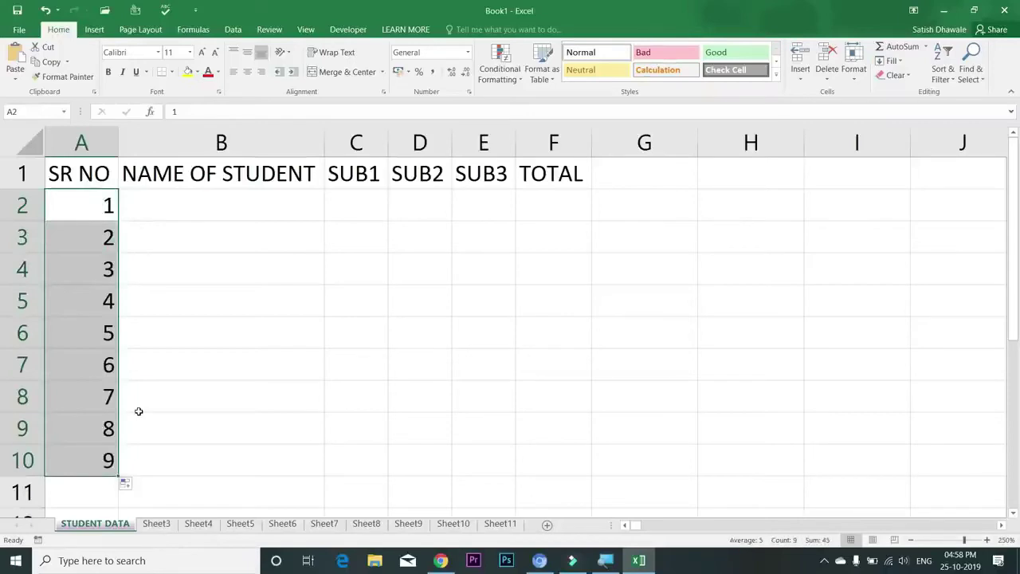
key("ctrl+z")
left_click(111, 335)
left_click(94, 240)
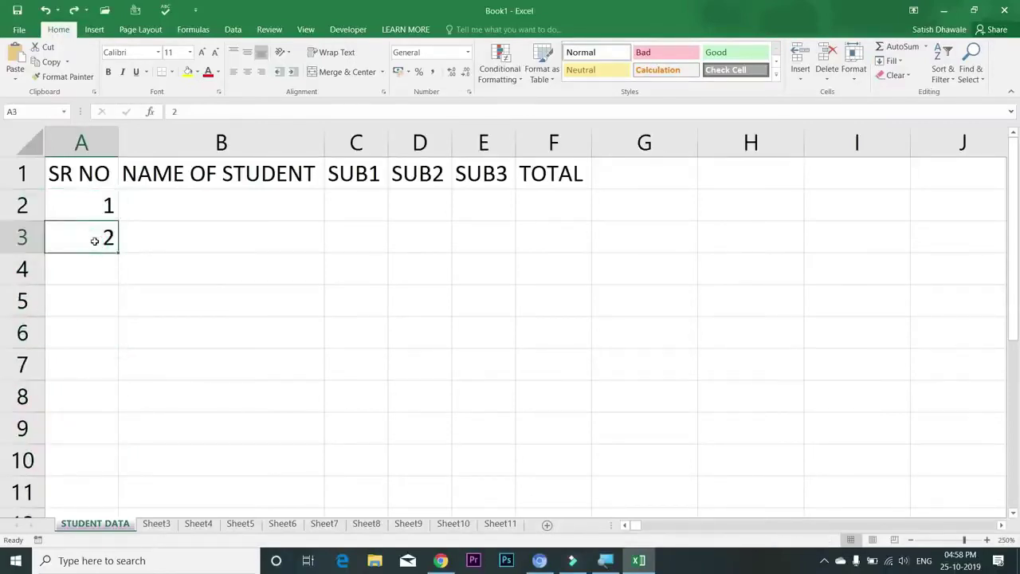
key("Delete")
- Fill serial numbers 1 to 8 down A2:A9 from the 1 in A2
left_click(96, 206)
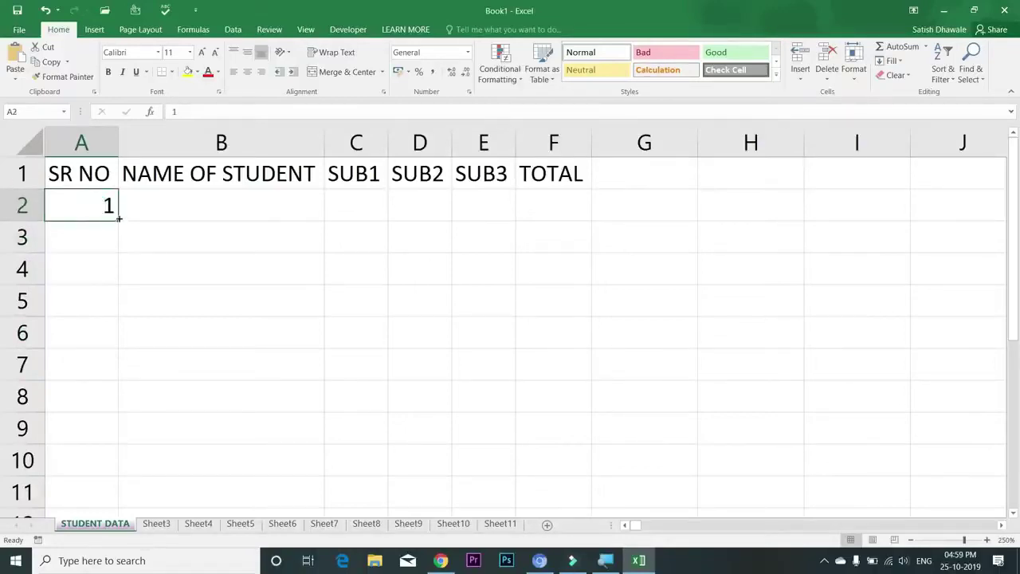
left_click_drag(119, 220, 128, 435)
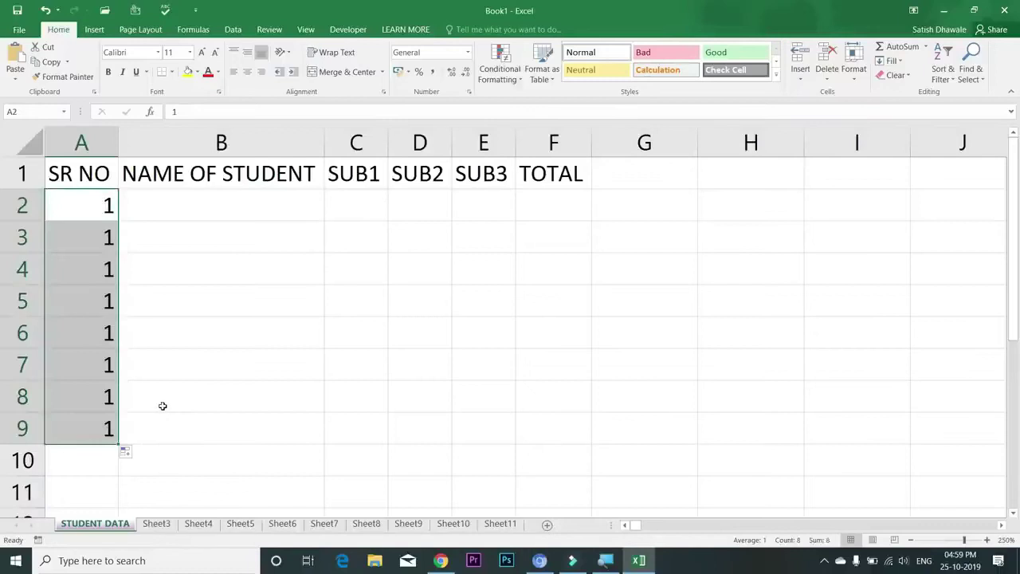
key("ctrl+z")
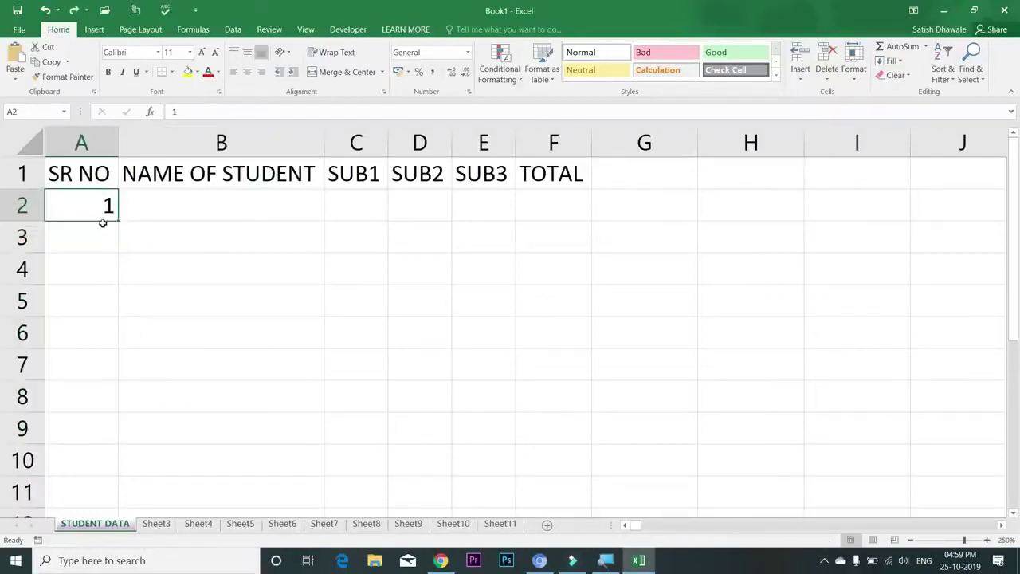
left_click(102, 233)
left_click(103, 204)
left_click_drag(118, 219, 124, 466)
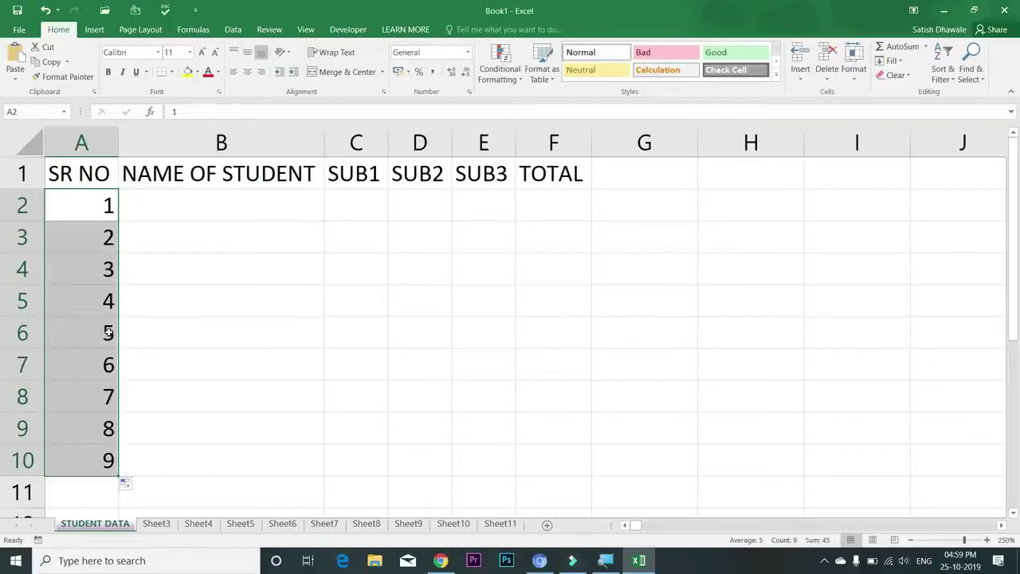
key("ctrl+z")
left_click_drag(118, 221, 119, 438)
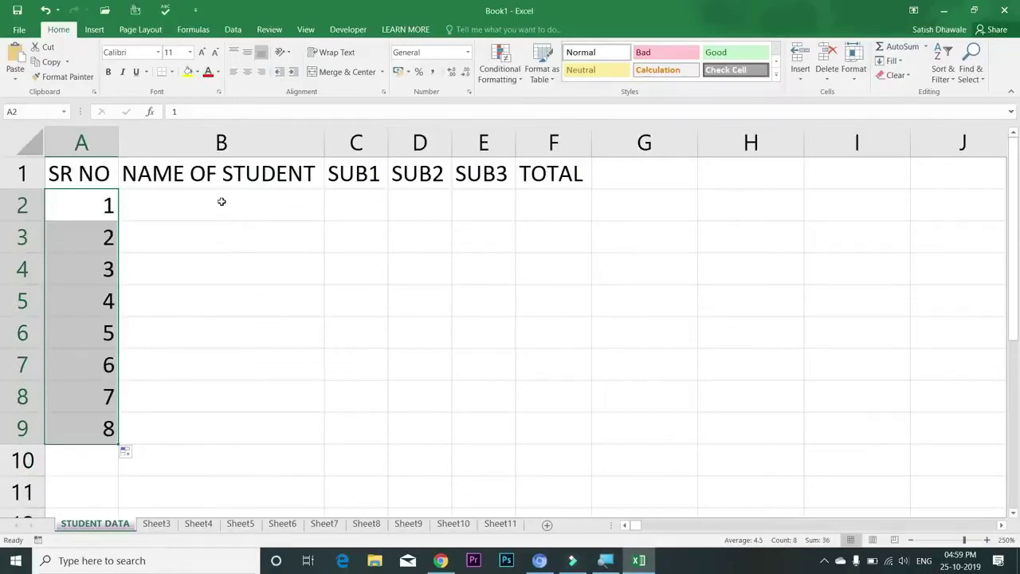
left_click(221, 202)
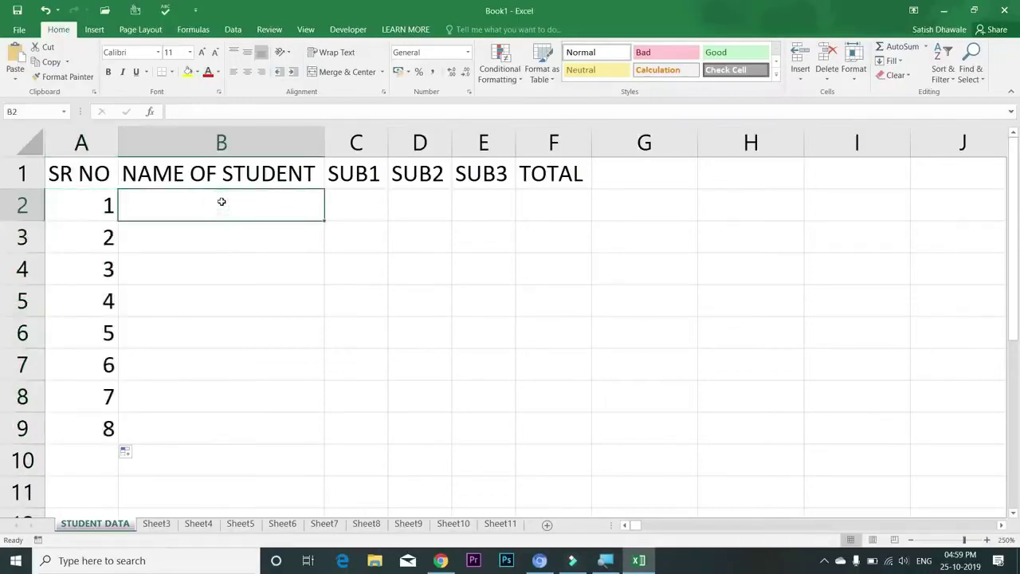
- Refill A2:A8 from the 1 in A2 and switch Auto Fill Options to Fill Series, giving 1–7
left_click(88, 212)
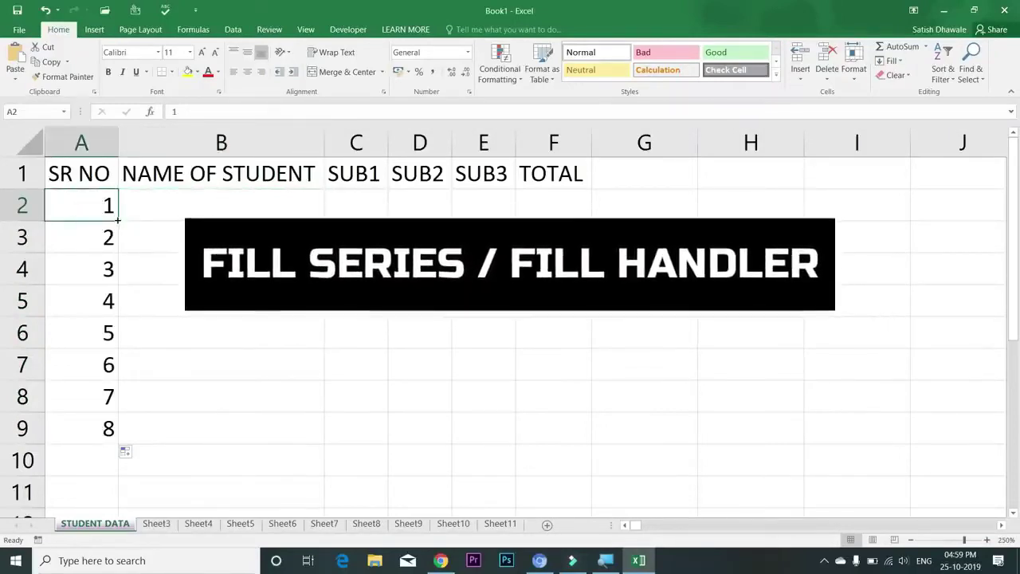
left_click_drag(99, 236, 91, 425)
key("Delete")
left_click(91, 215)
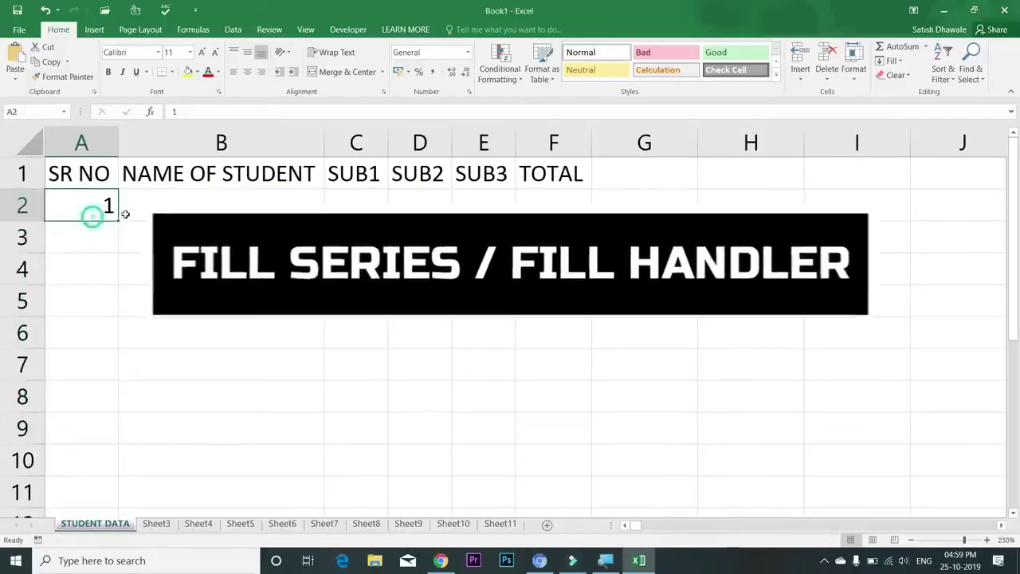
mouse_move(119, 221)
left_mouse_down()
mouse_move(102, 420)
mouse_move(133, 425)
left_mouse_up()
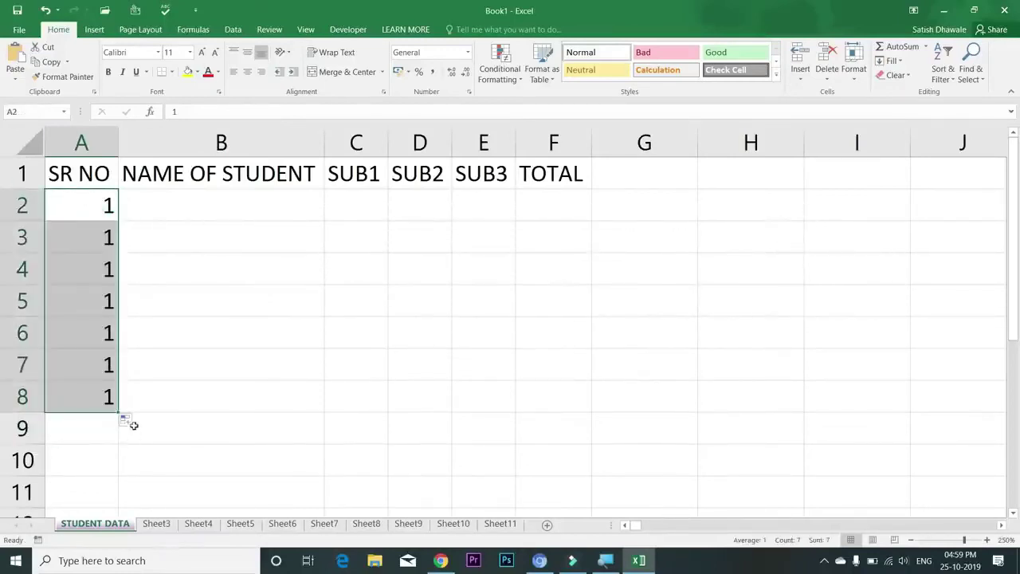
left_click(127, 420)
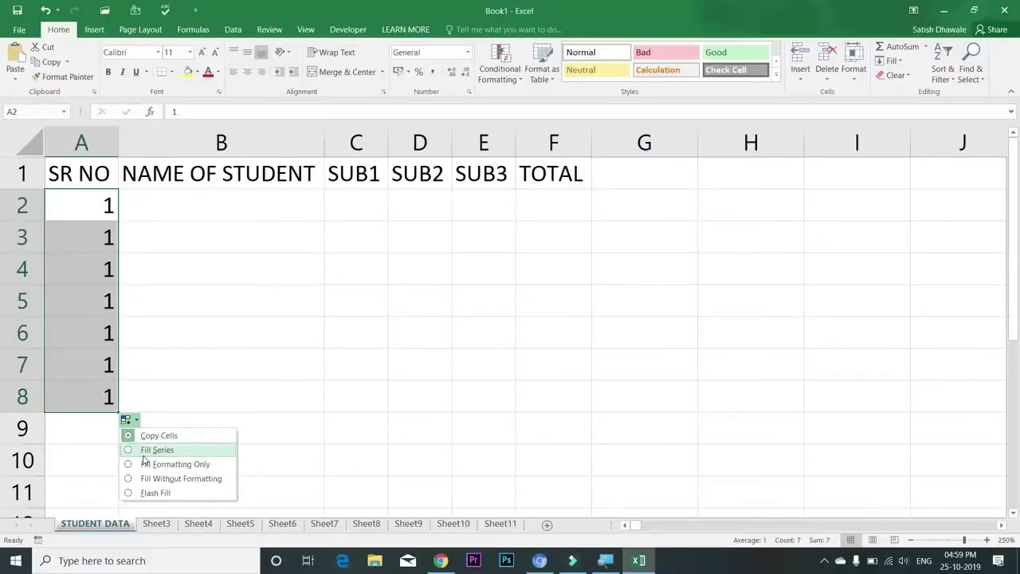
left_click(147, 449)
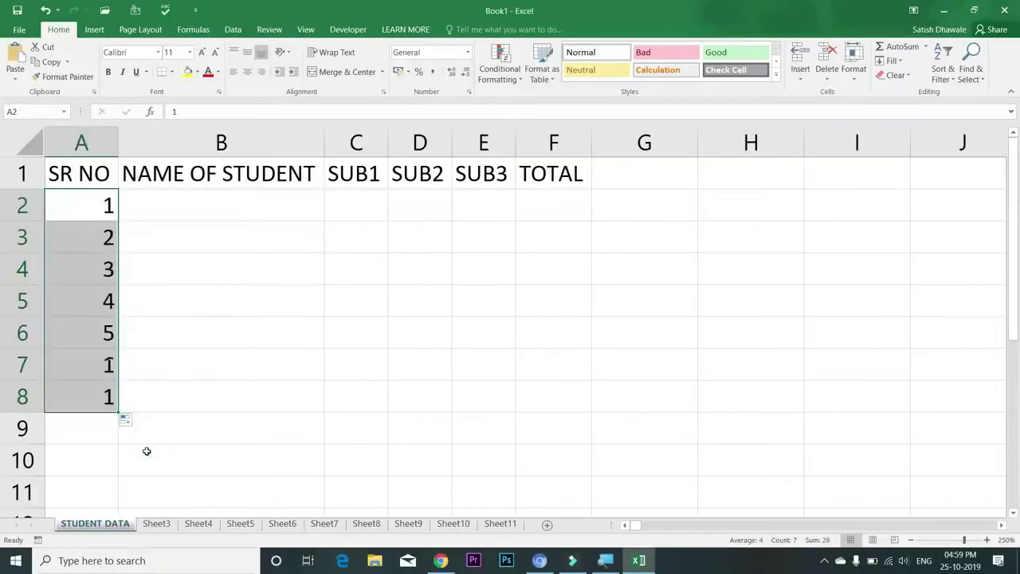
left_click(210, 214)
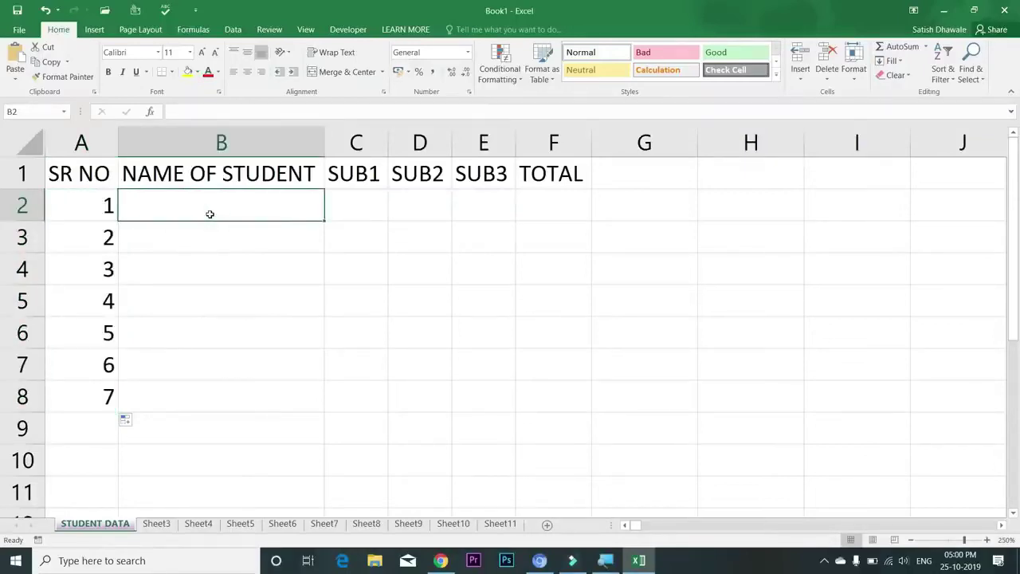
- Enter student names A through G in B2:B8 and select the marks area C2:E8
type("A")
key("Return")
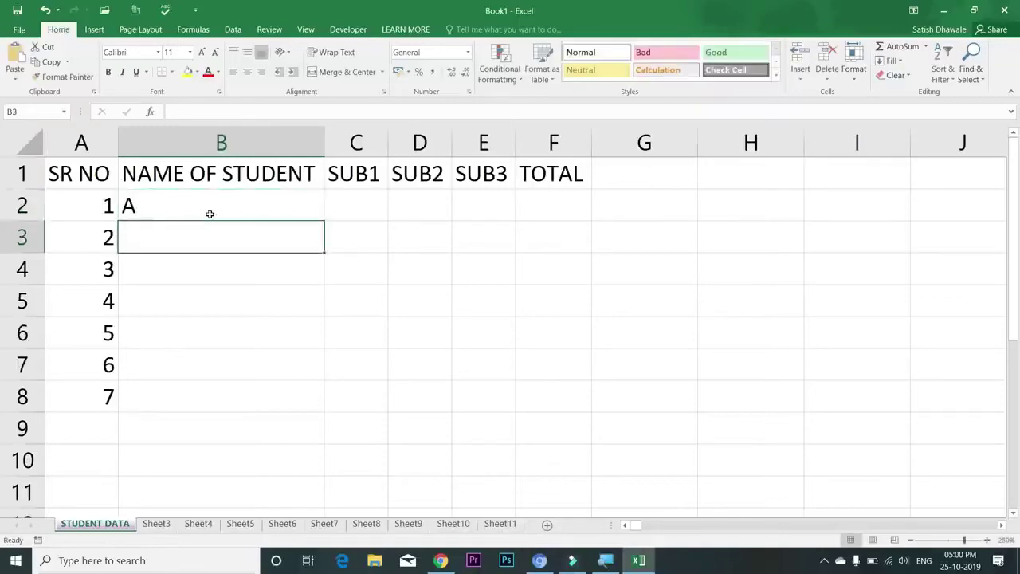
type("B")
key("Return")
type("C D E")
key("Return")
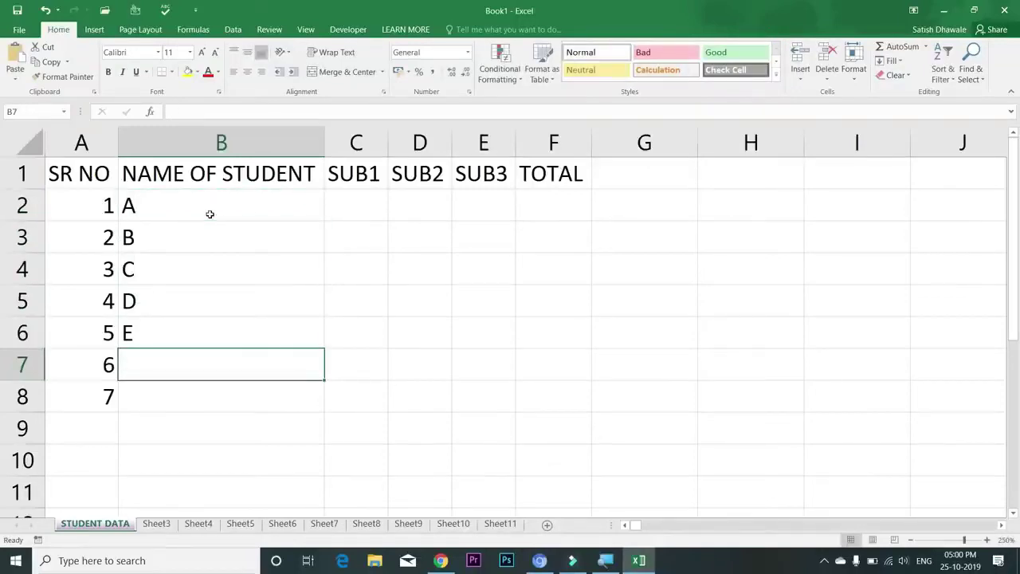
type("F")
key("Return")
type("G")
mouse_move(369, 204)
left_mouse_down()
mouse_move(439, 304)
mouse_move(468, 394)
left_mouse_up()
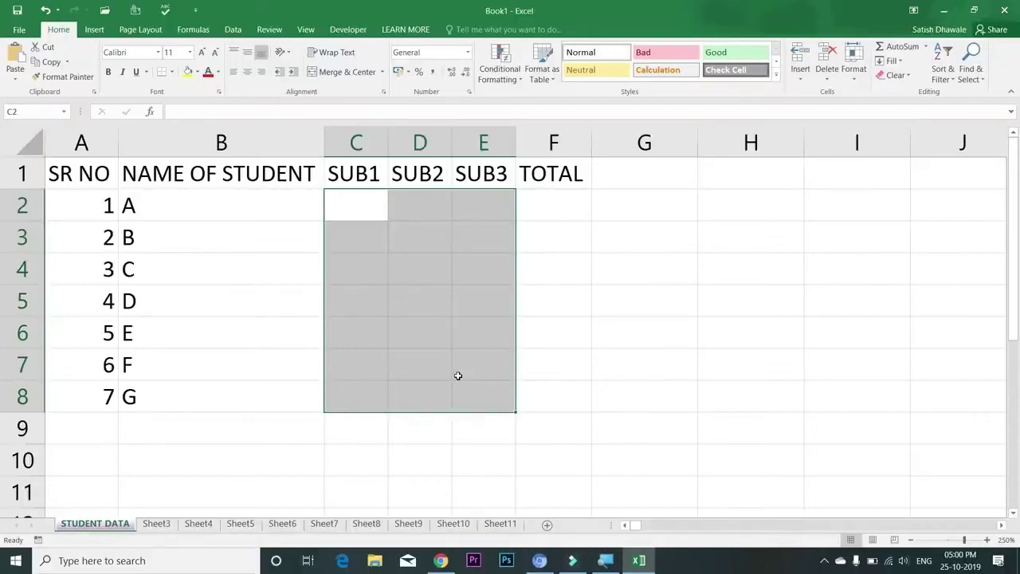
key("super+r")
- Launch Word with winword, open a blank document and generate sample text with =RAND()
type("WInword")
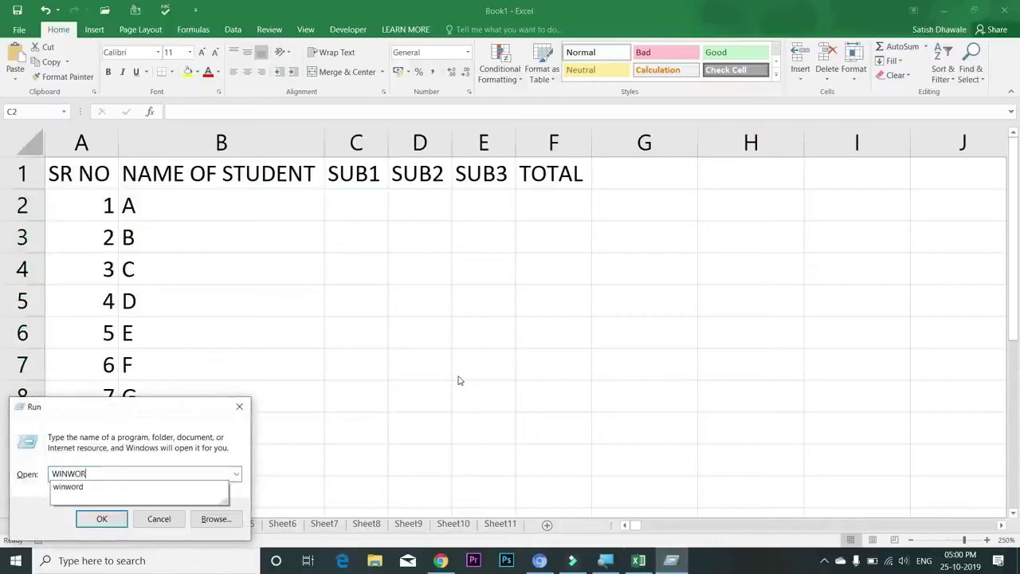
key("Return")
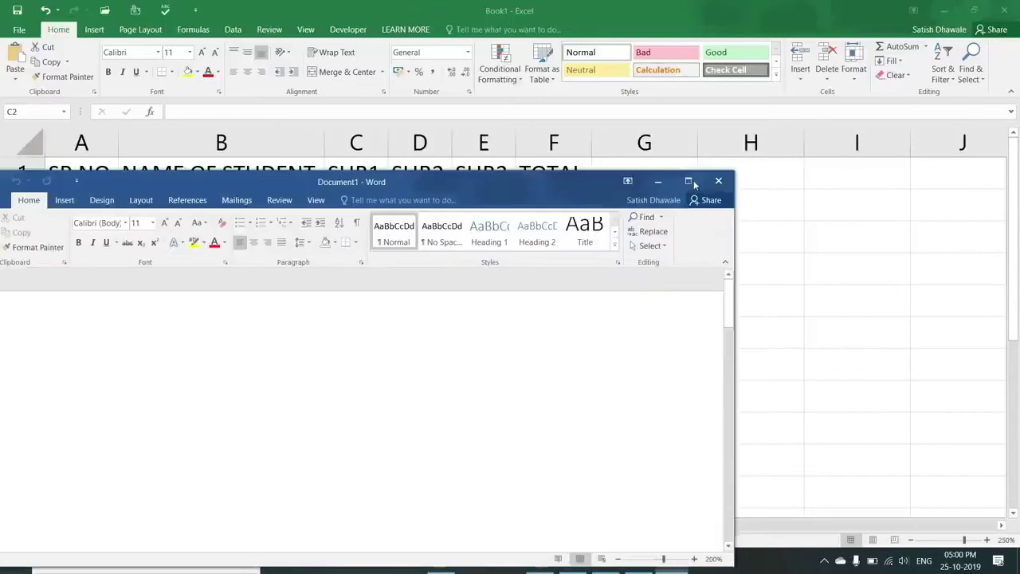
left_click(688, 180)
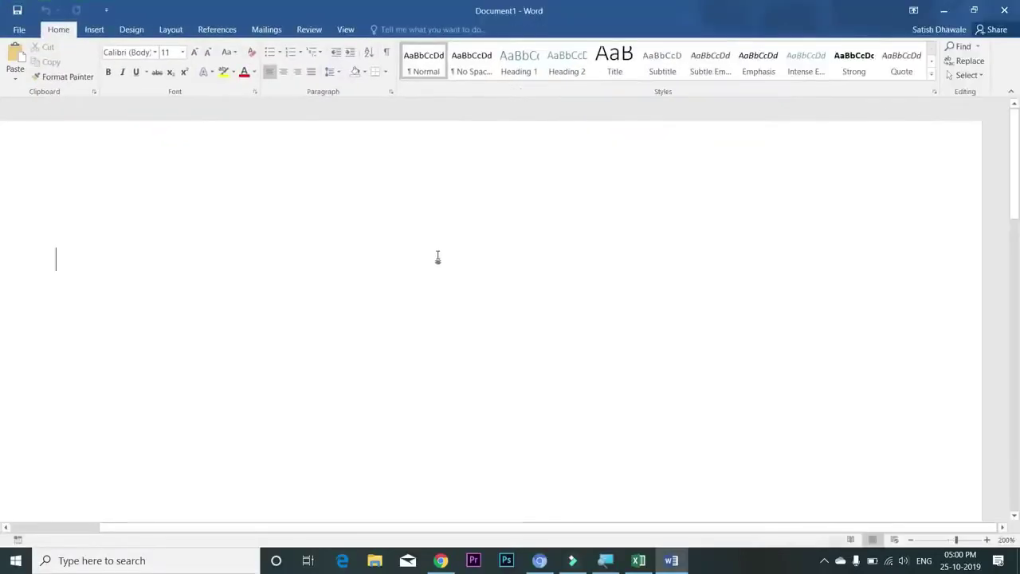
type("=R")
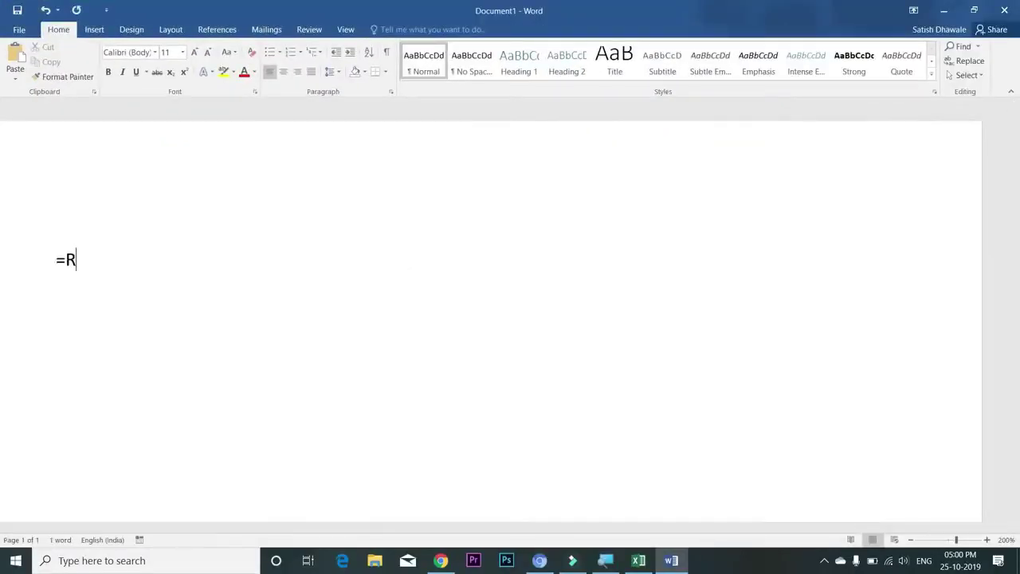
type("SNF")
key("BackSpace")
key("BackSpace")
key("BackSpace")
type("AND()")
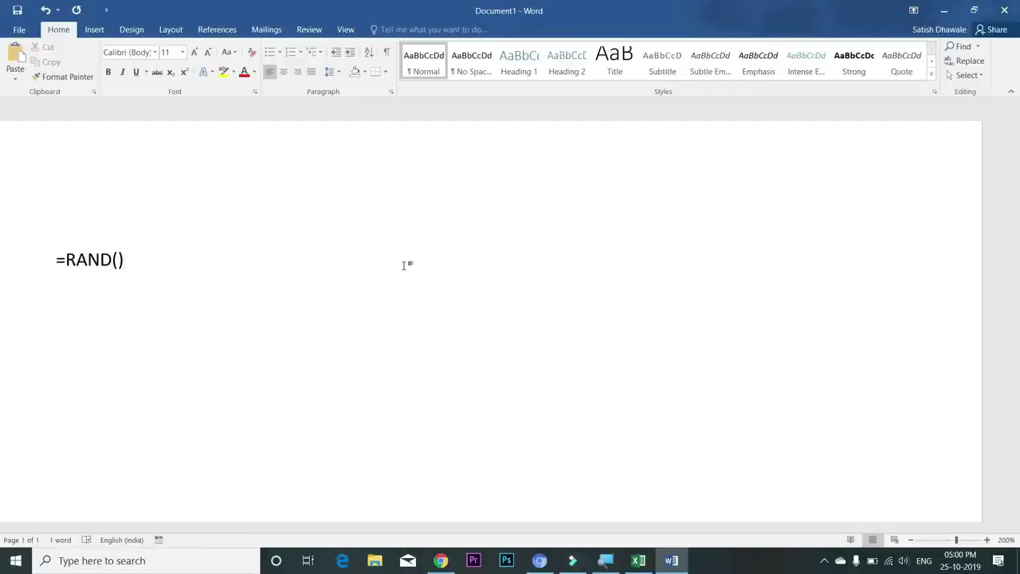
key("Return")
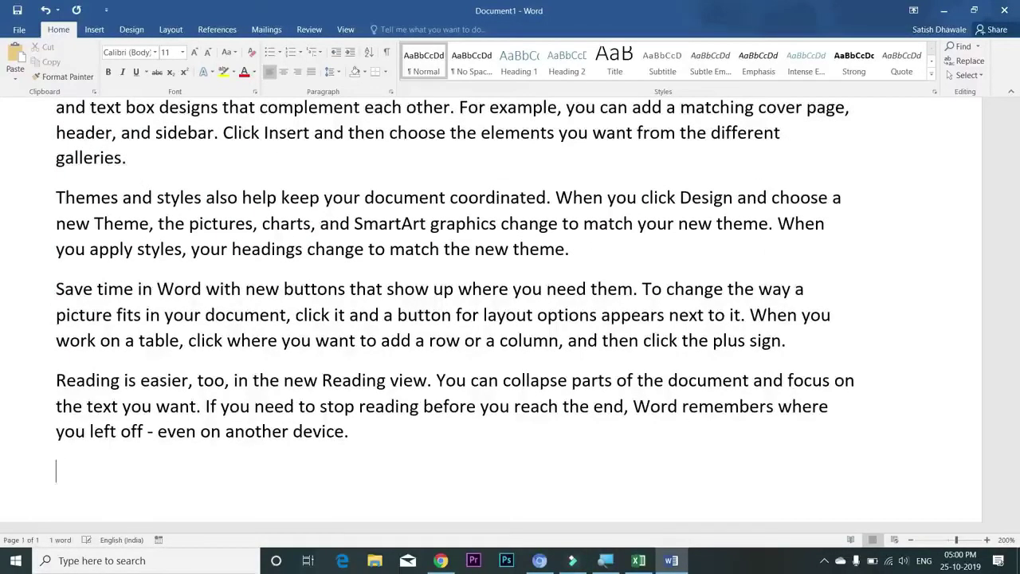
- Undo the sample text and regenerate it as three paragraphs with =RAND(3,3)
key("ctrl+a")
scroll(342, 490, "up", 4)
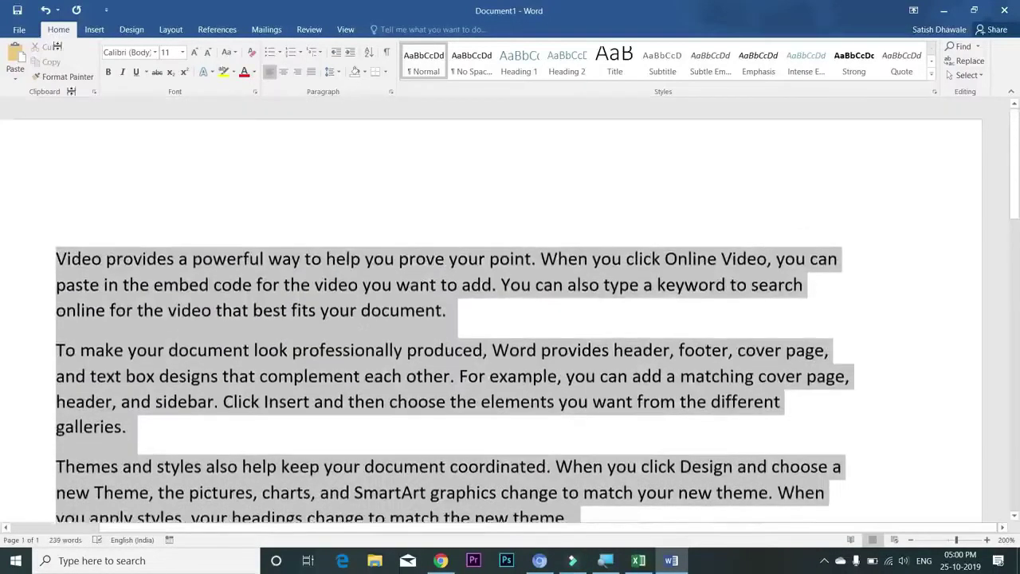
key("ctrl+z")
key("Left")
type("3,3")
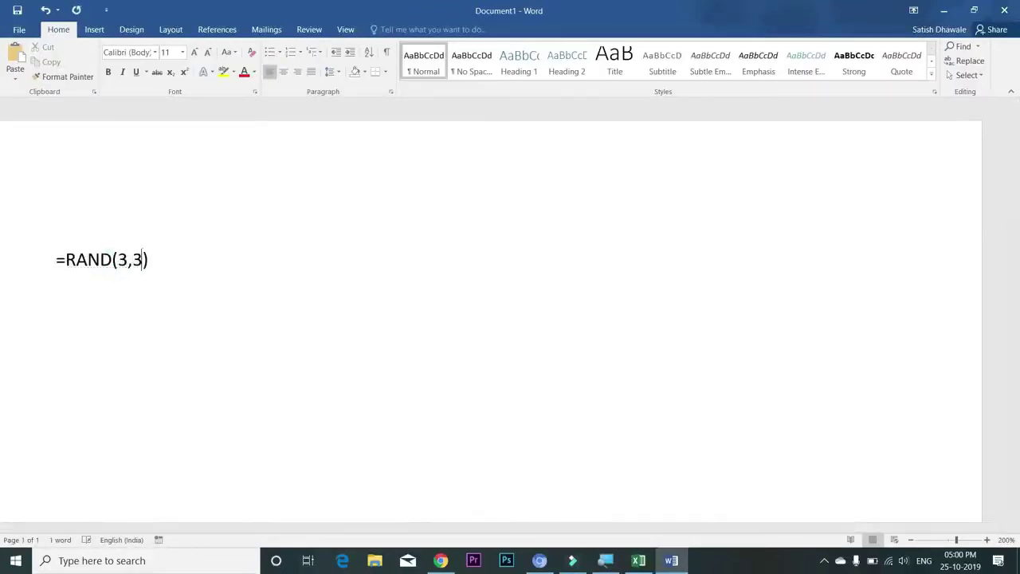
key("End")
key("Return")
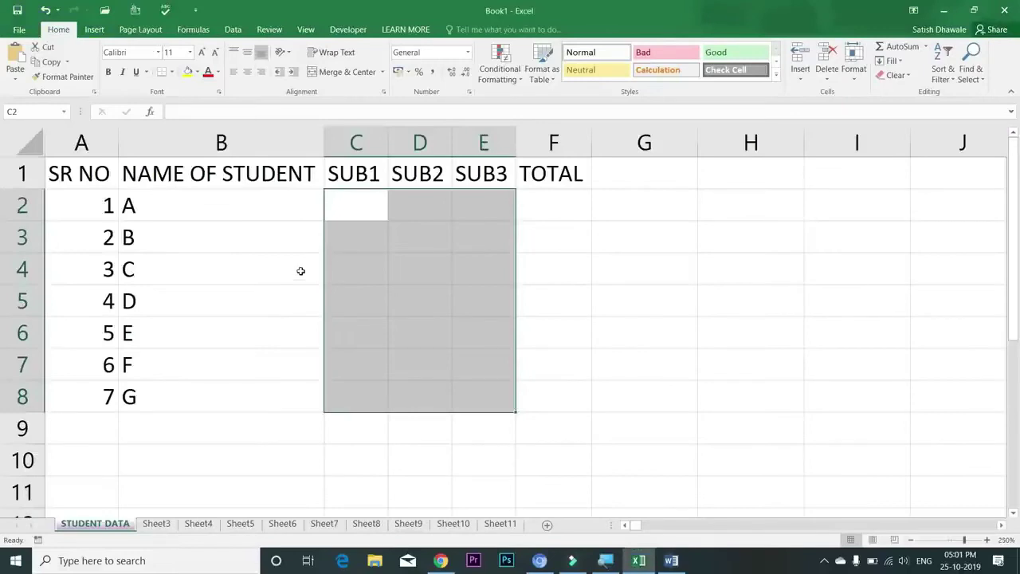
- Abandon the unfinished formula in C2 and select the marks range C2:E8
type("=RAN")
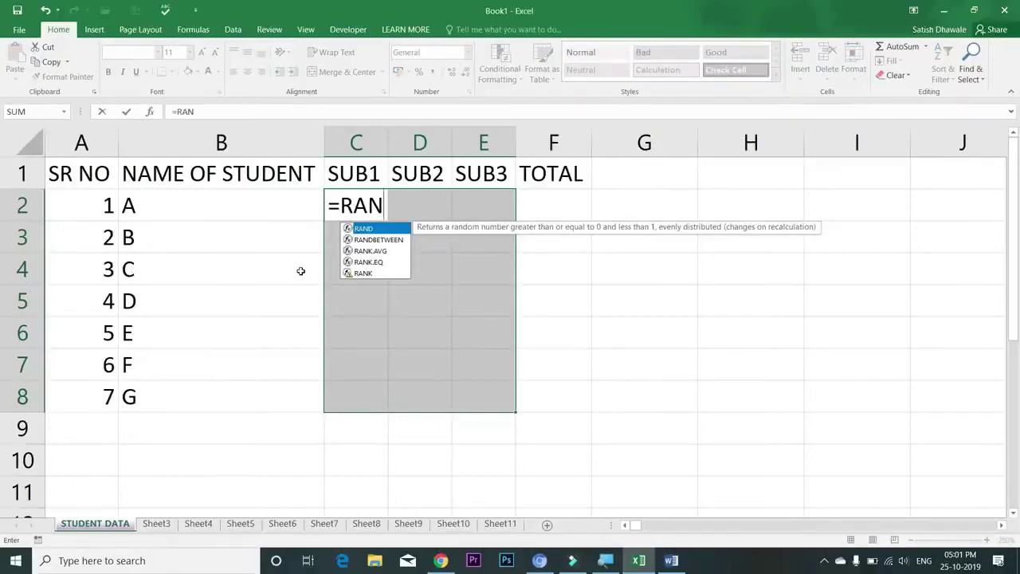
key("Escape")
key("Escape")
left_click(351, 237)
left_click_drag(358, 205, 469, 399)
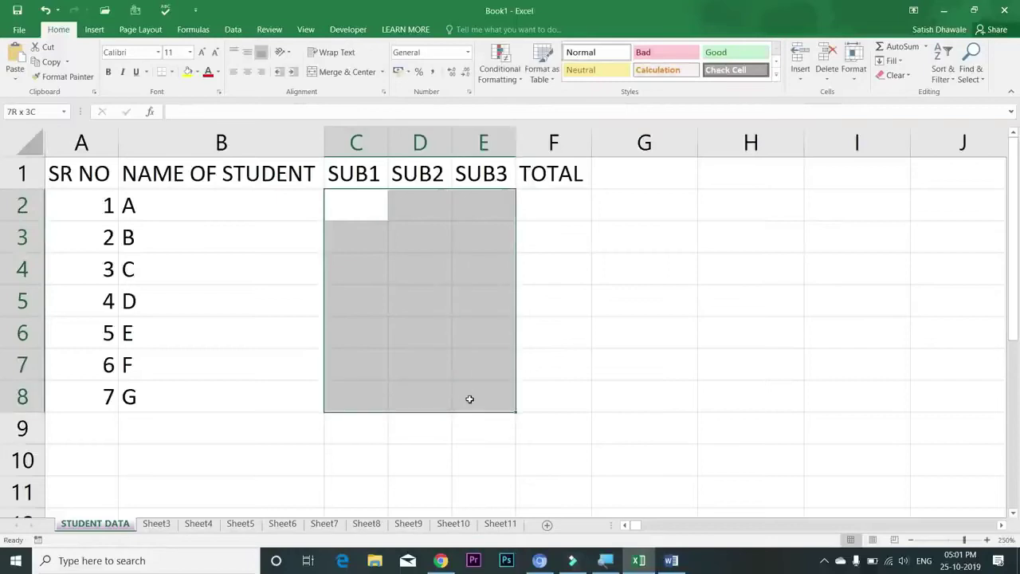
left_click(348, 208)
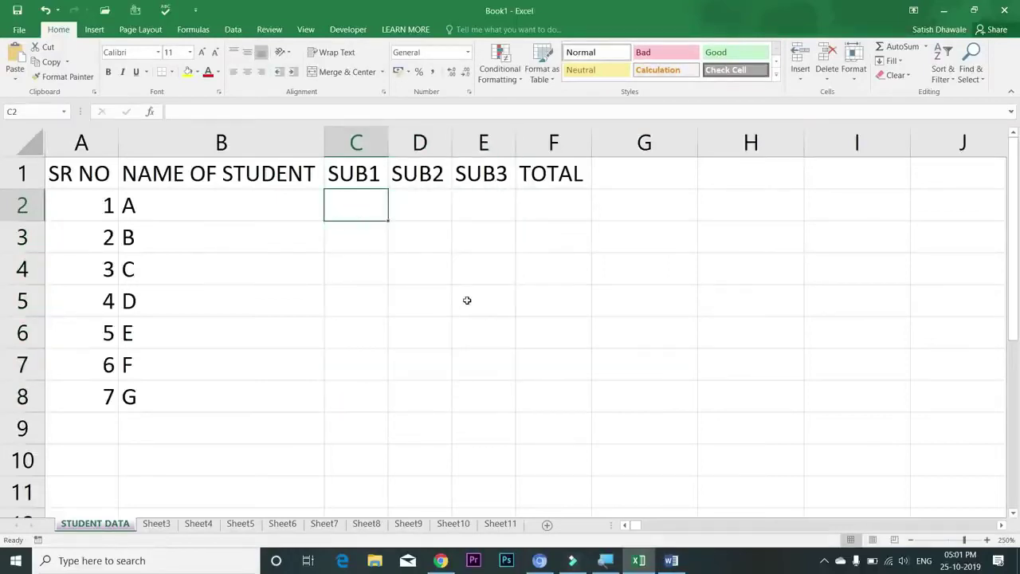
key("shift+Right")
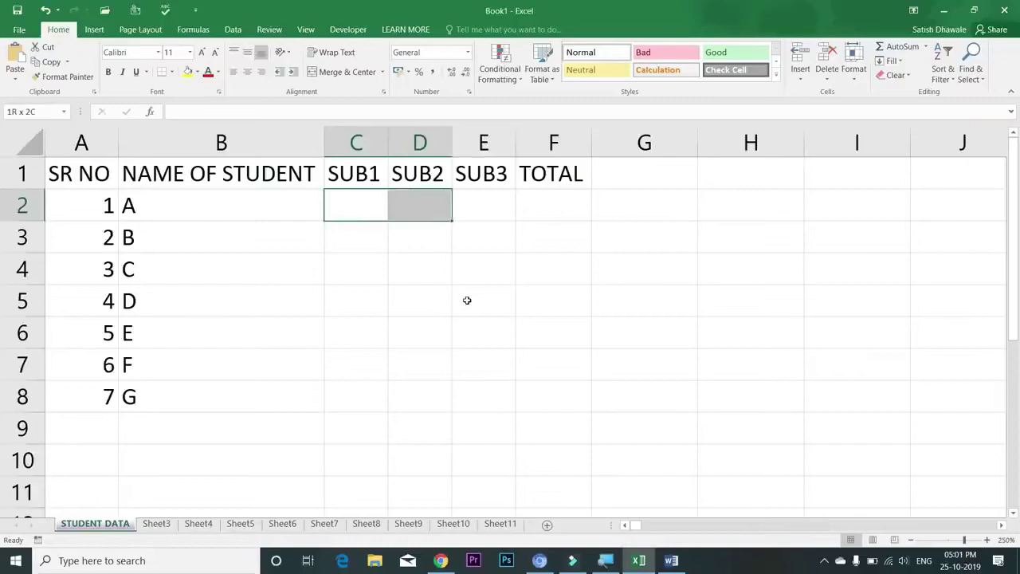
key("shift+Right")
key("shift+Down")
key("shift+Down")
key("shift+Down")
key("shift+Down")
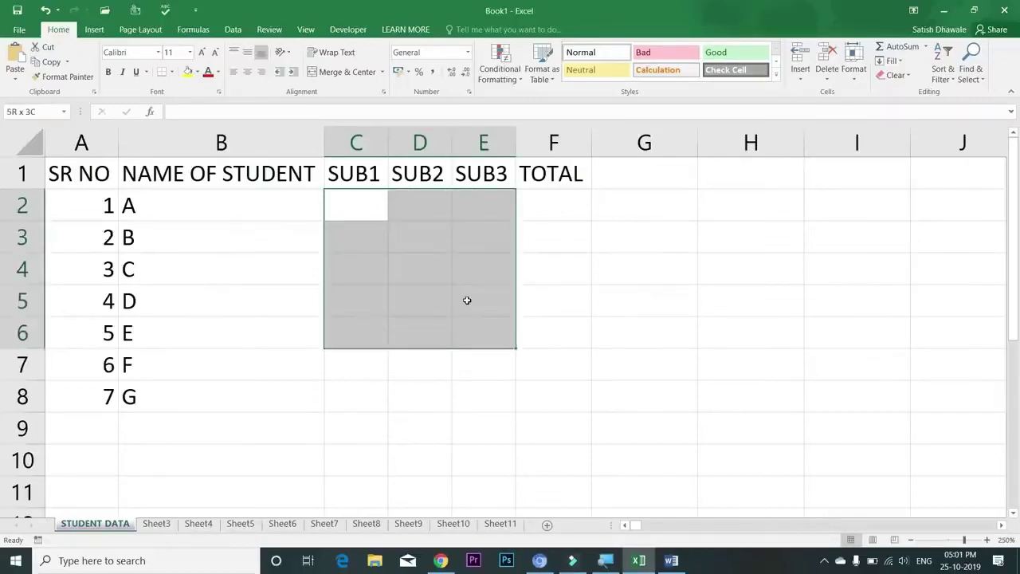
key("shift+Down")
key("shift+Down")
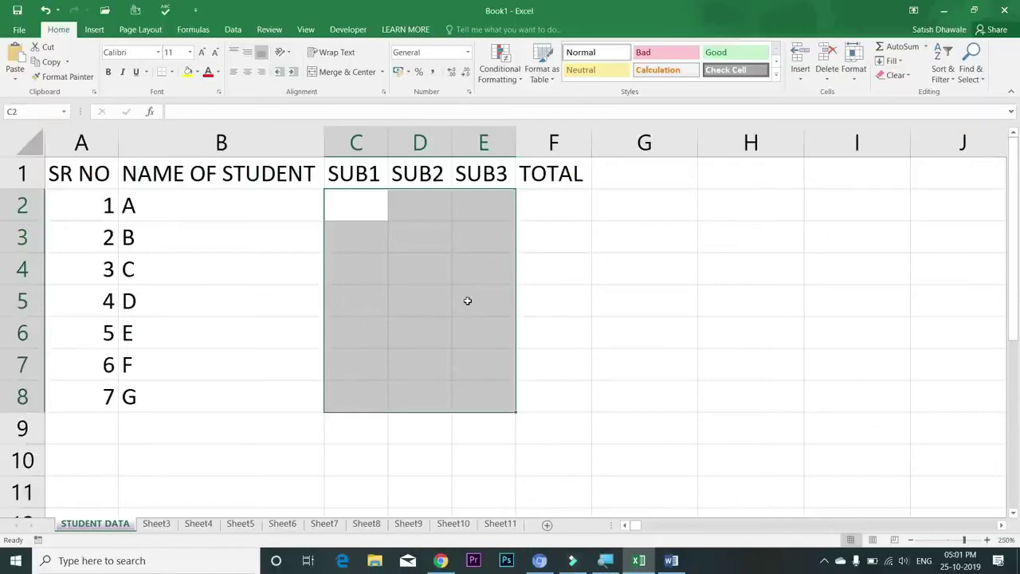
- Enter =RANDBETWEEN(1,99) in C2 and fill it across and down through E8
type("=RAN")
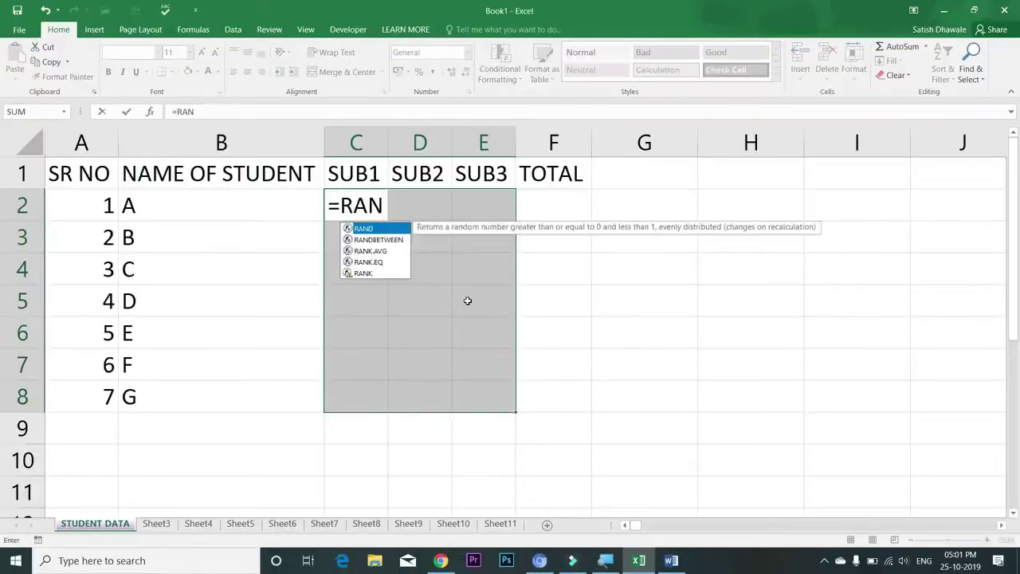
key("Down")
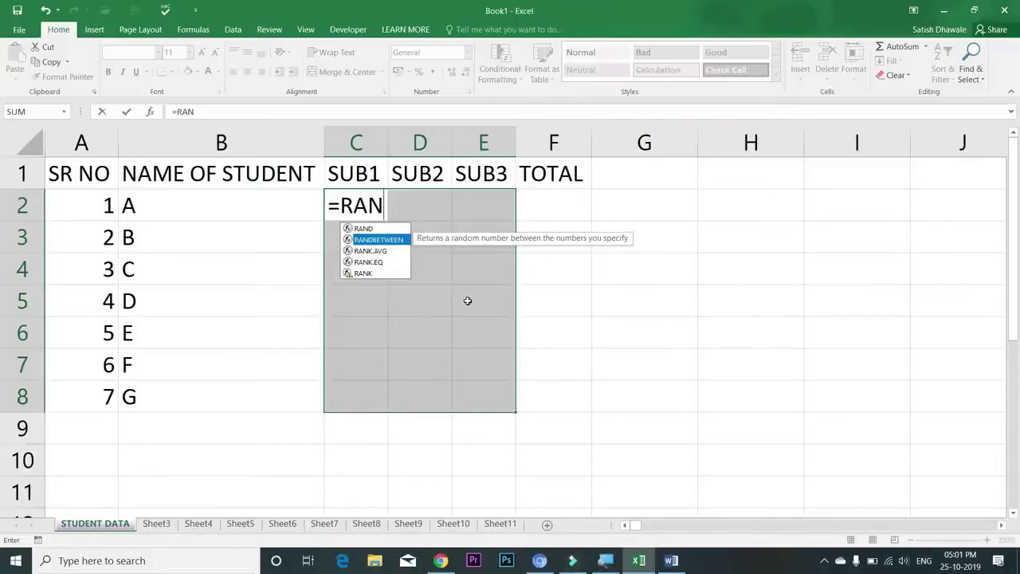
key("Tab")
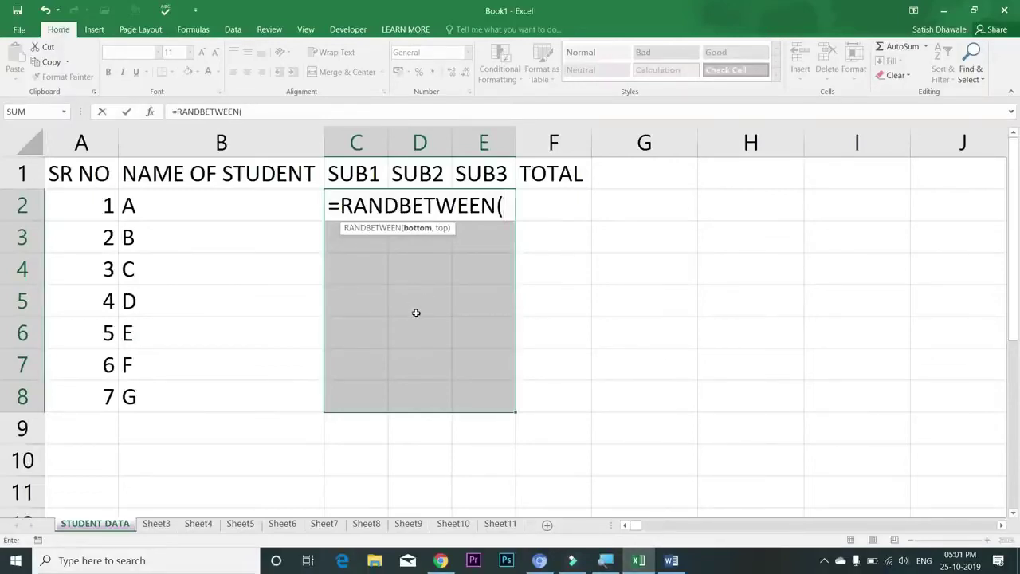
type("1,99)")
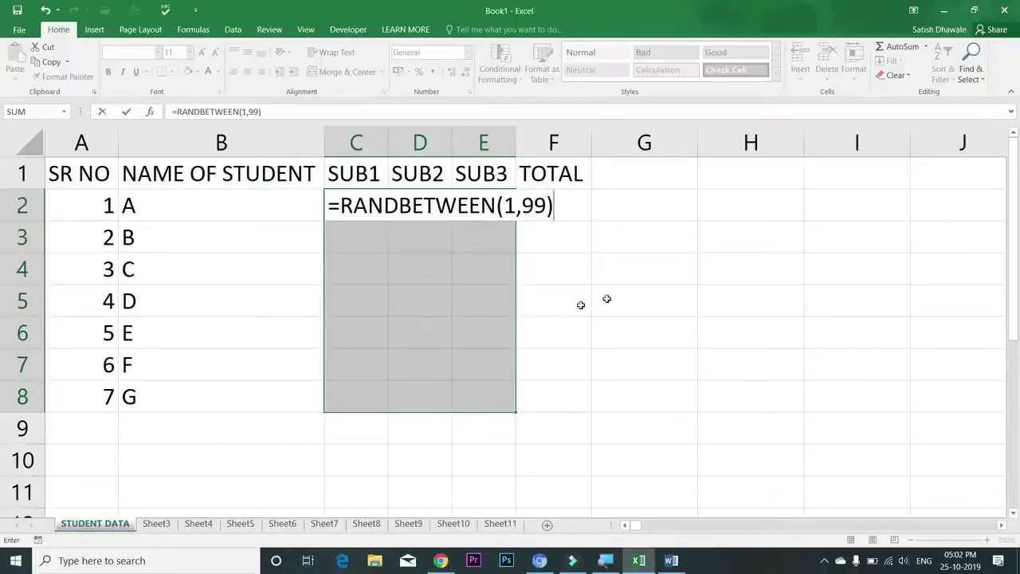
left_click(516, 209)
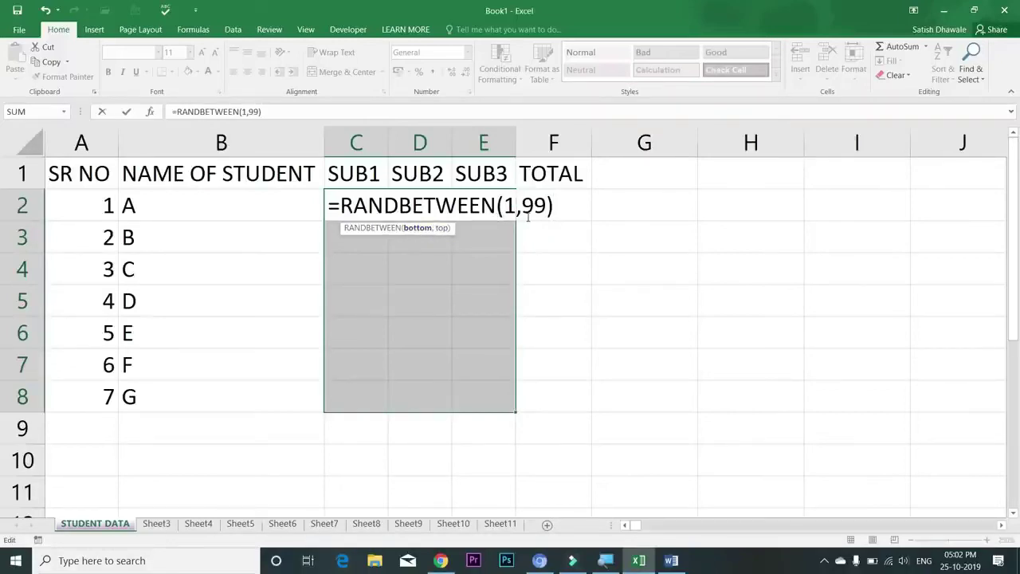
key("Return")
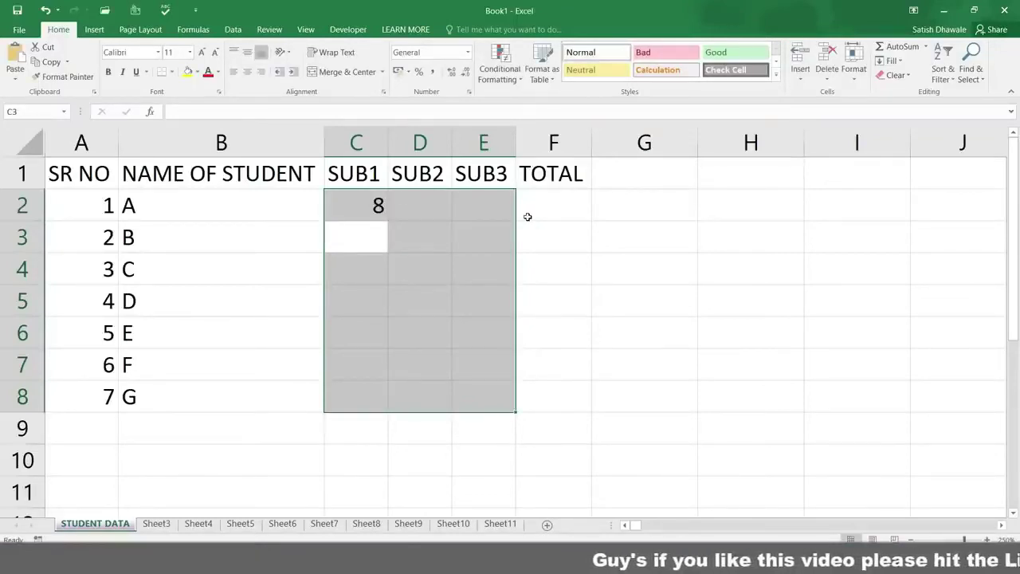
type("50\t59\t94")
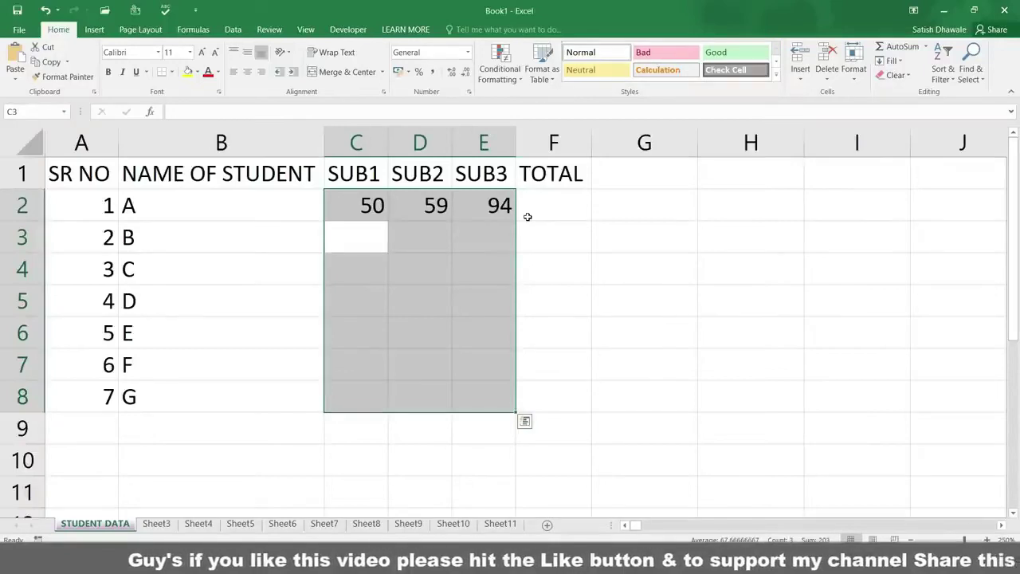
key("ctrl+d")
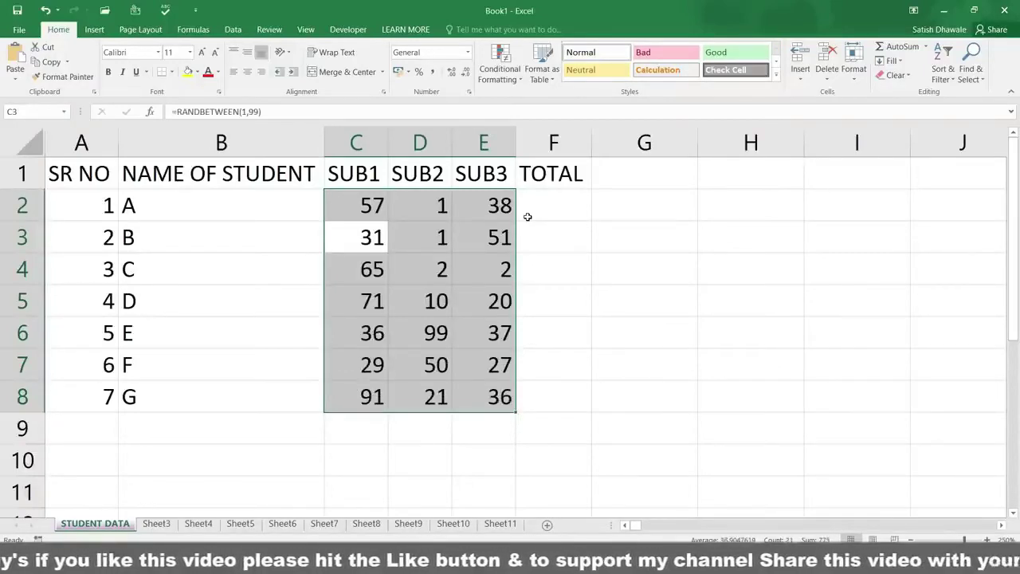
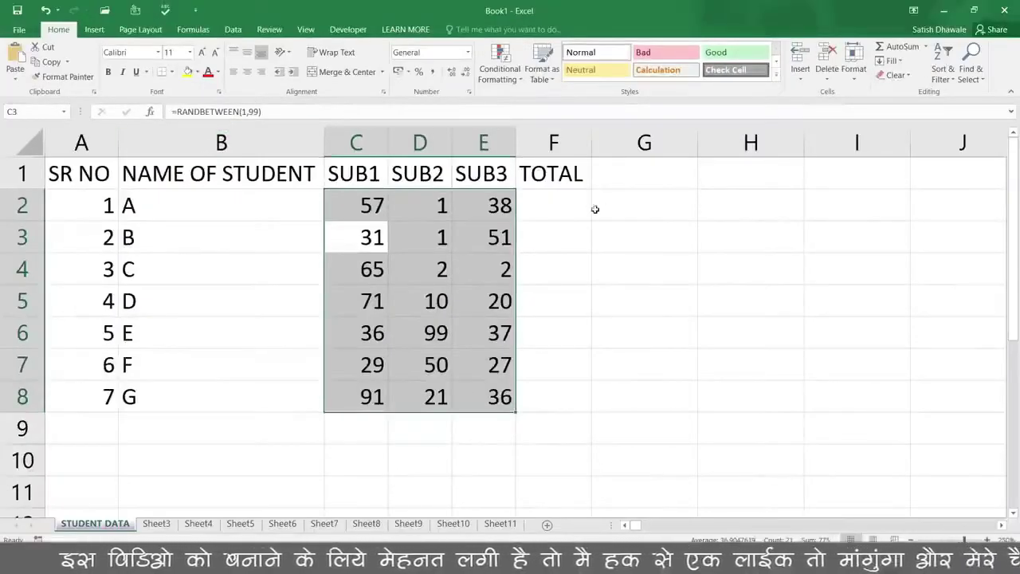
- Regenerate the random marks with F9 and a temporary test entry in G3, then clear G3
left_click(582, 208)
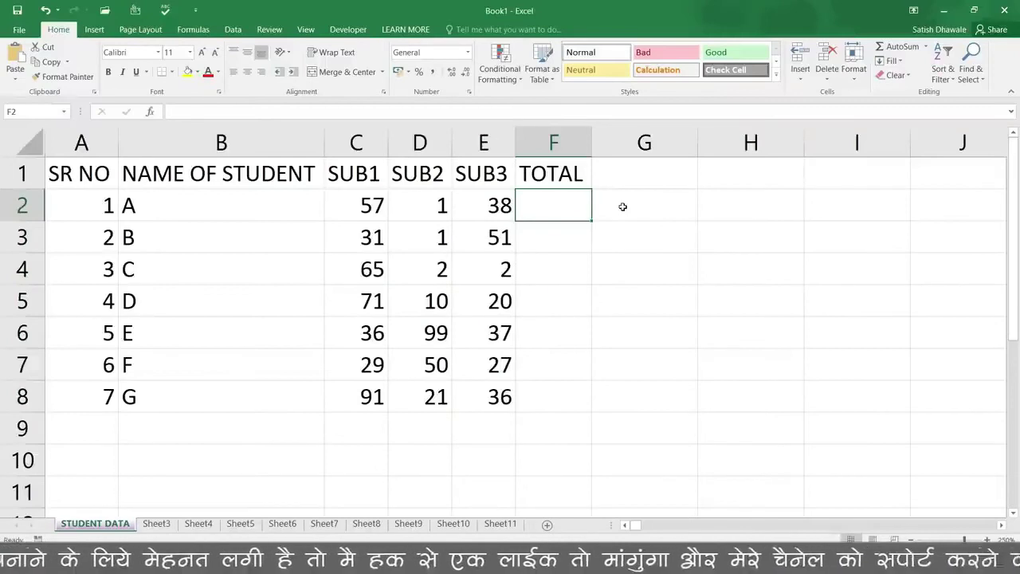
key("F9")
key("F9")
key("F9")
key("F9")
key("F9")
key("F9")
key("F9")
key("F9")
key("F9")
key("F9")
key("F9")
key("F9")
key("F9")
key("F9")
key("F9")
key("F9")
key("F9")
key("F9")
key("F9")
key("F9")
key("F9")
key("F9")
key("F9")
key("F9")
key("F9")
key("F9")
key("F9")
key("F9")
key("F9")
key("F9")
key("F9")
key("F9")
key("F9")
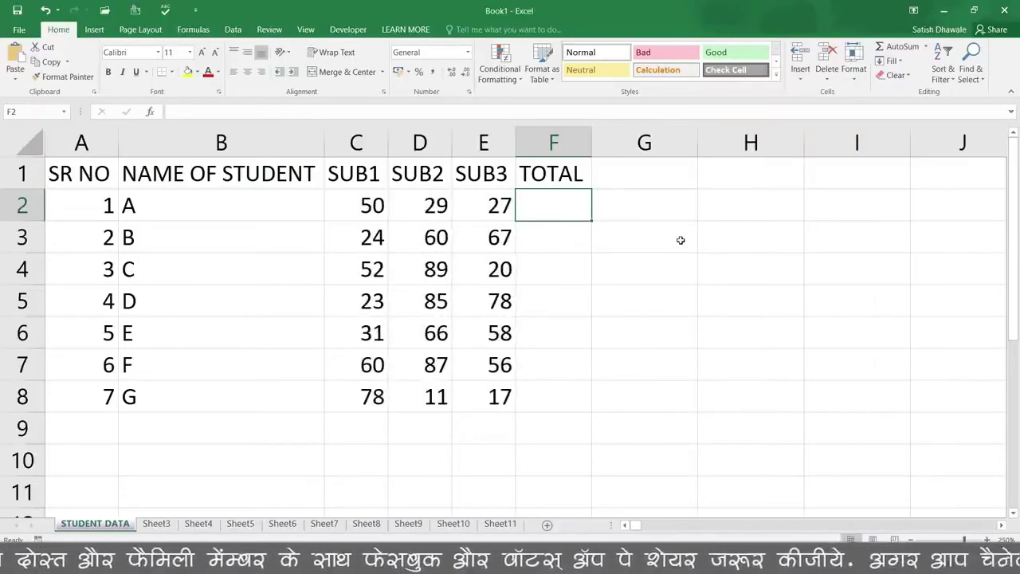
left_click(681, 239)
type("FFDG")
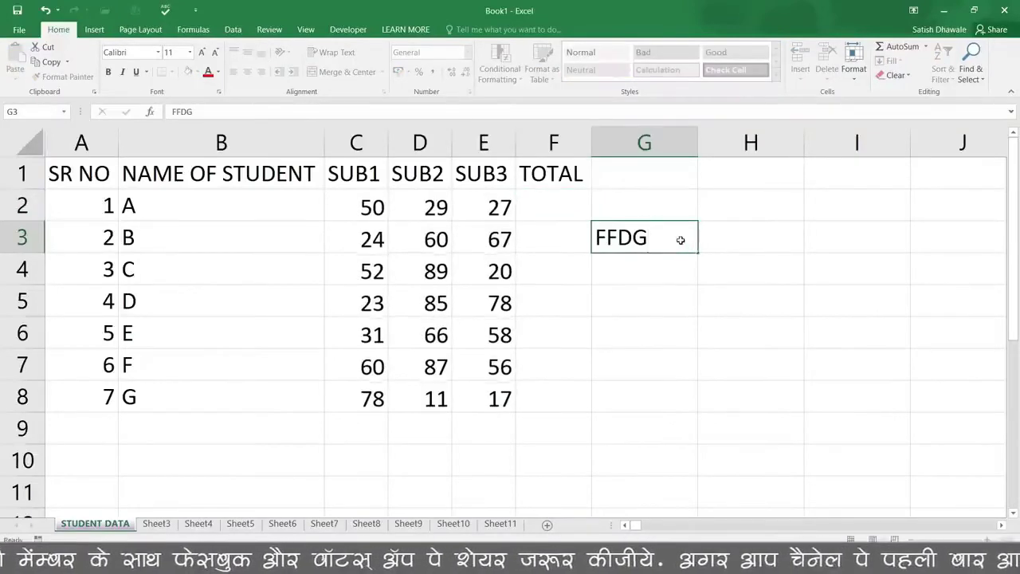
key("Return")
left_click(678, 241)
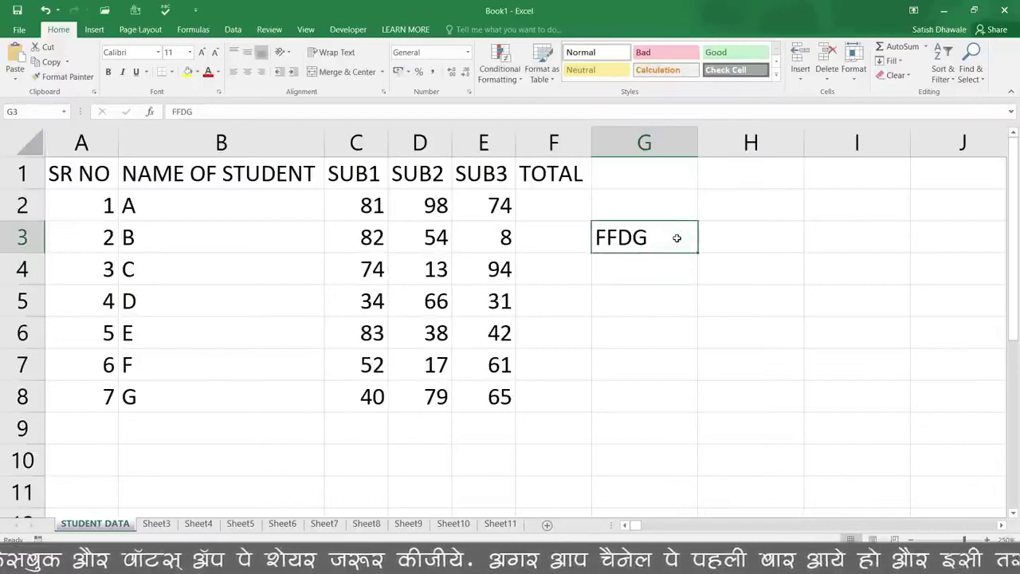
key("Delete")
- Select the subject marks in C2:E8
left_click(556, 204)
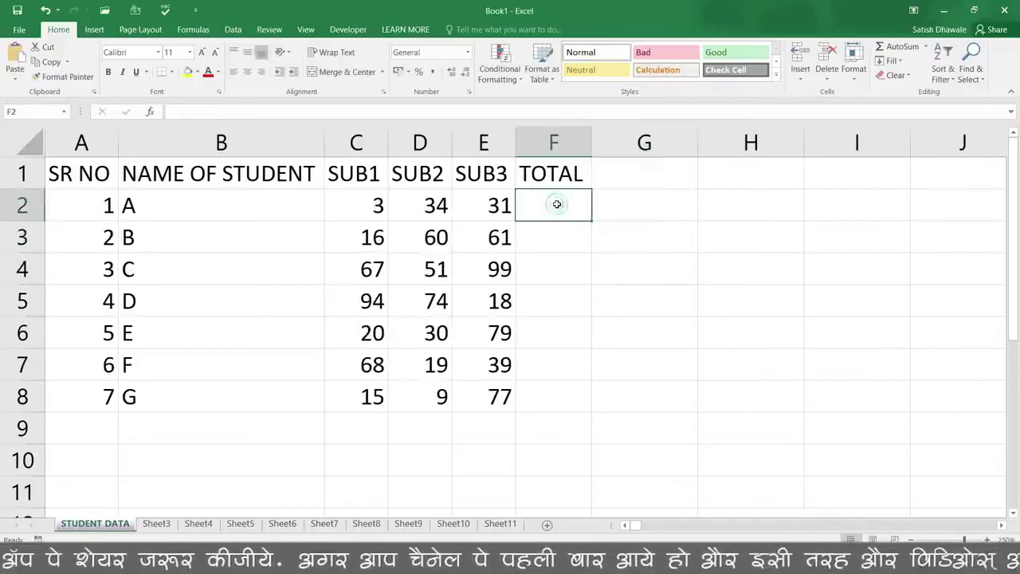
left_click_drag(376, 204, 507, 381)
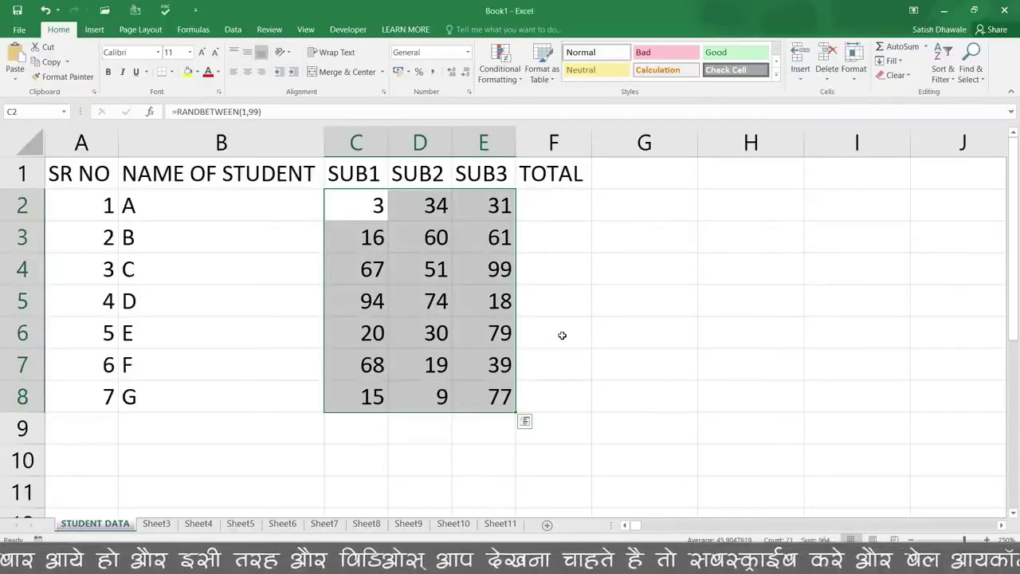
left_click(644, 236)
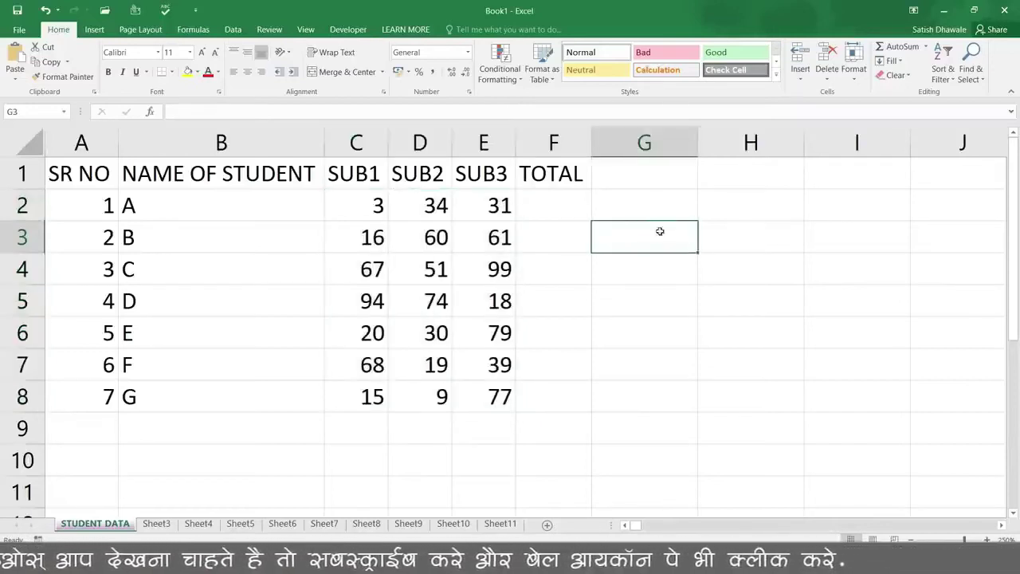
left_click_drag(364, 206, 480, 393)
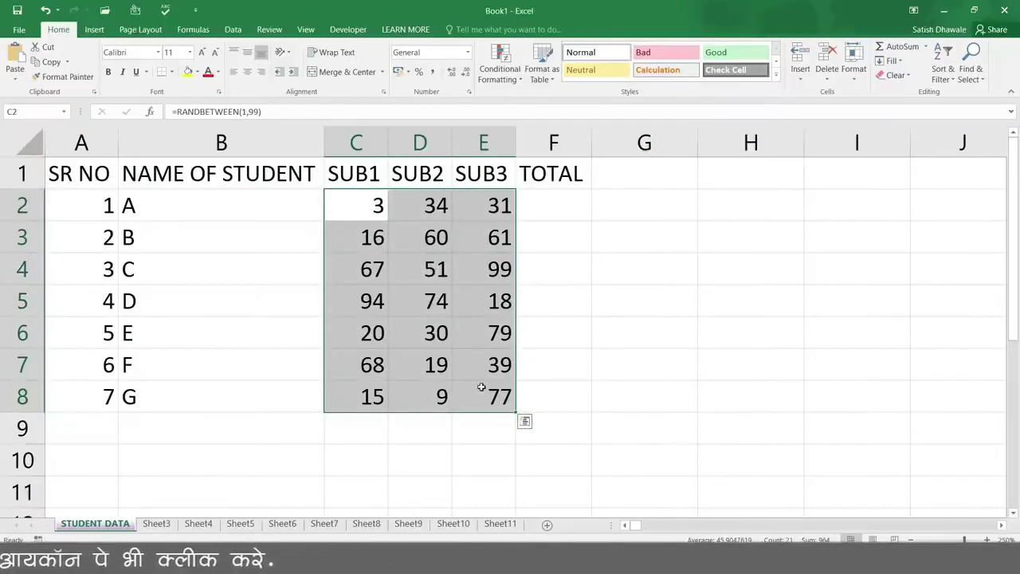
- Copy C2:E8 and paste it back as values so the marks stop recalculating
key("ctrl+c")
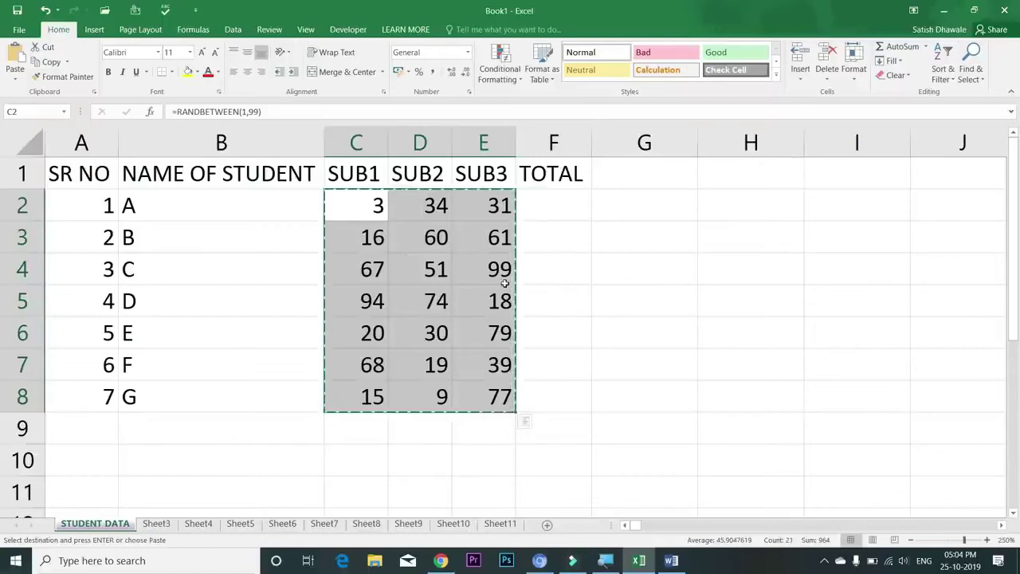
left_click(15, 77)
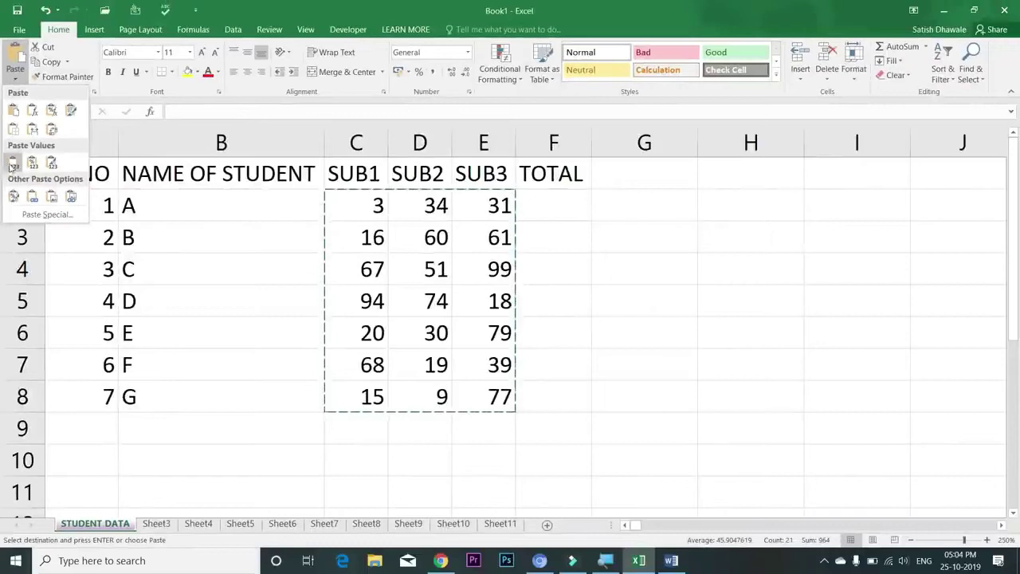
left_click(12, 165)
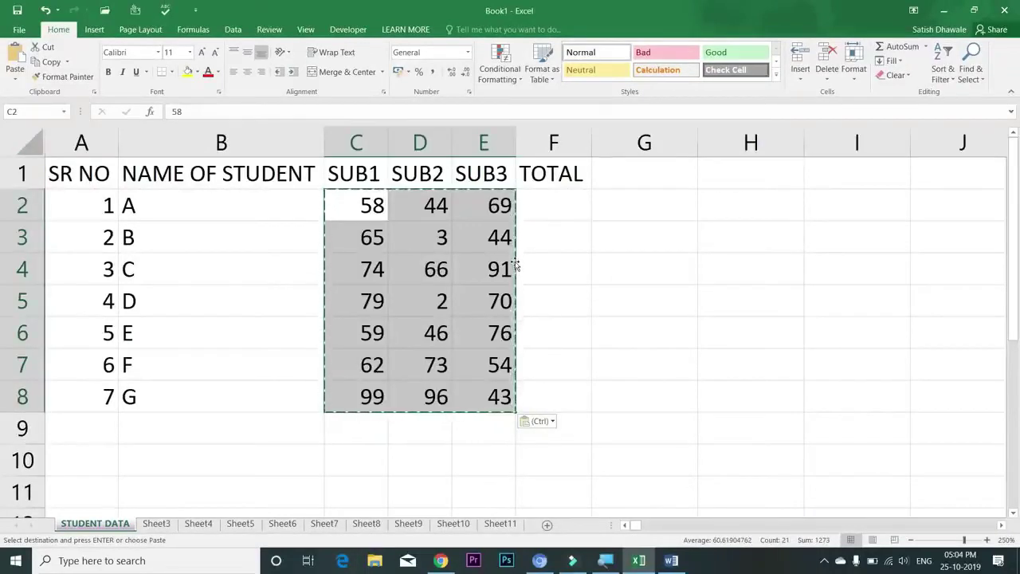
key("Escape")
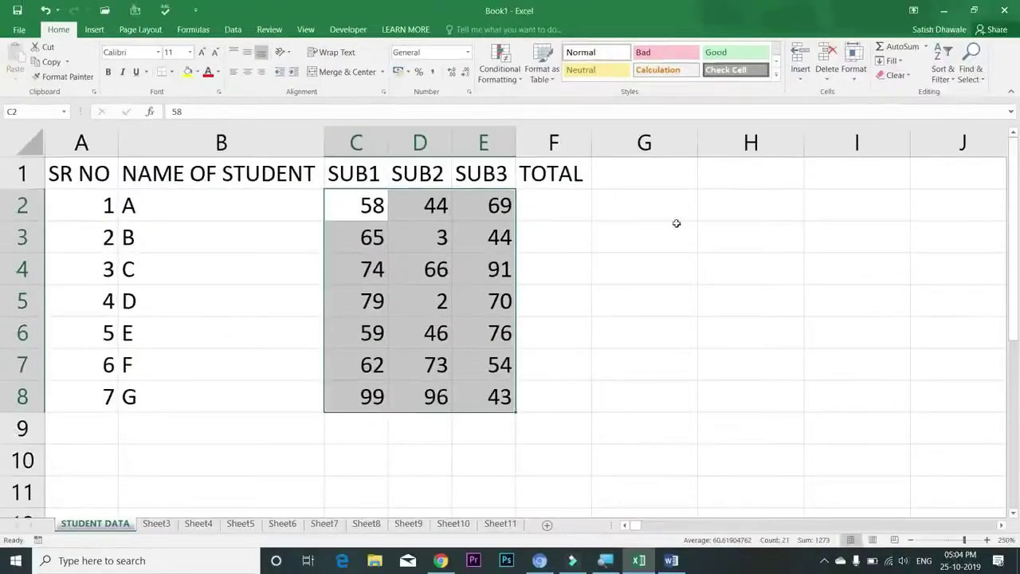
left_click(580, 208)
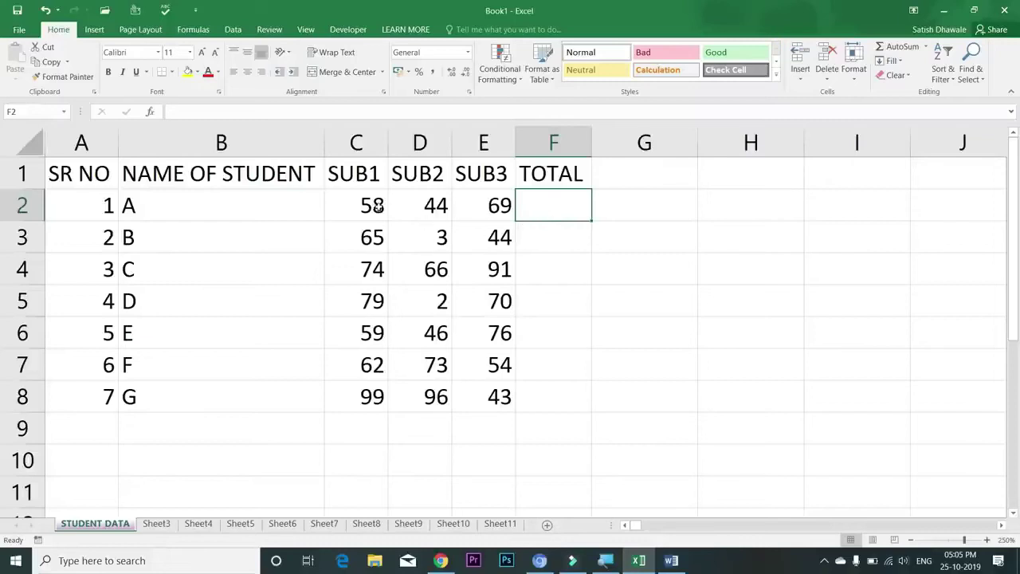
left_click_drag(372, 204, 469, 396)
left_click(560, 206)
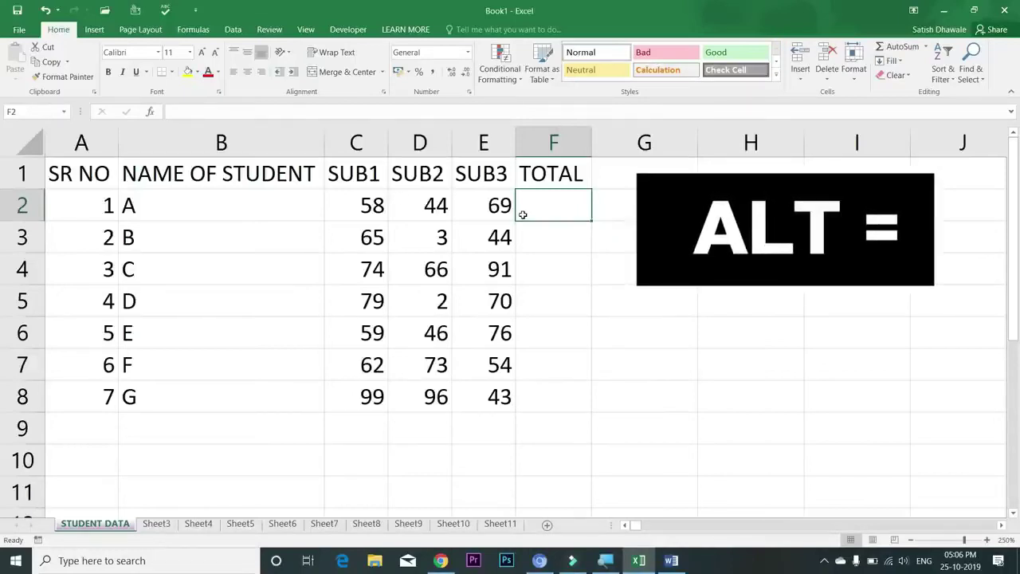
key("alt+equal")
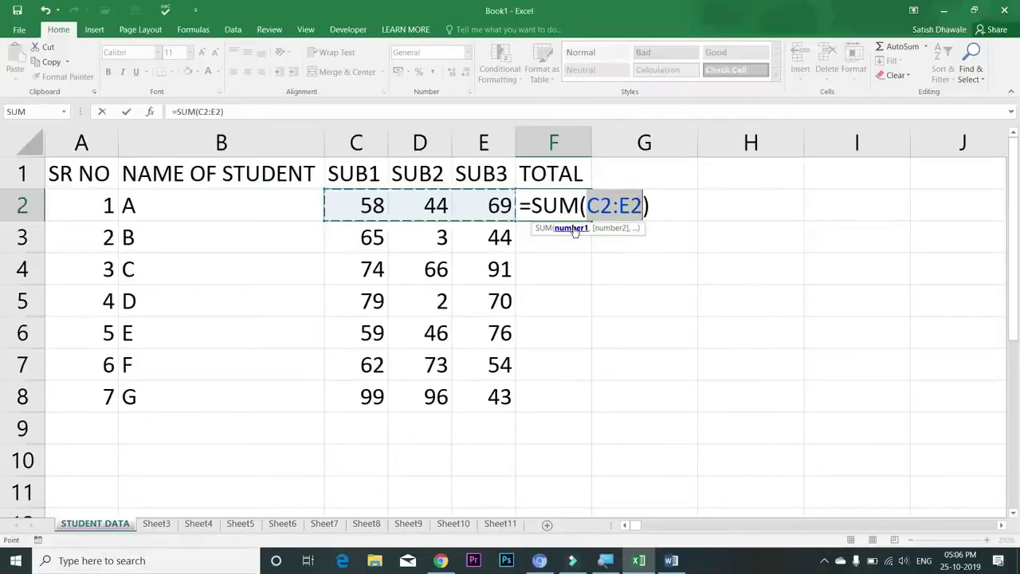
key("Return")
left_click(627, 210)
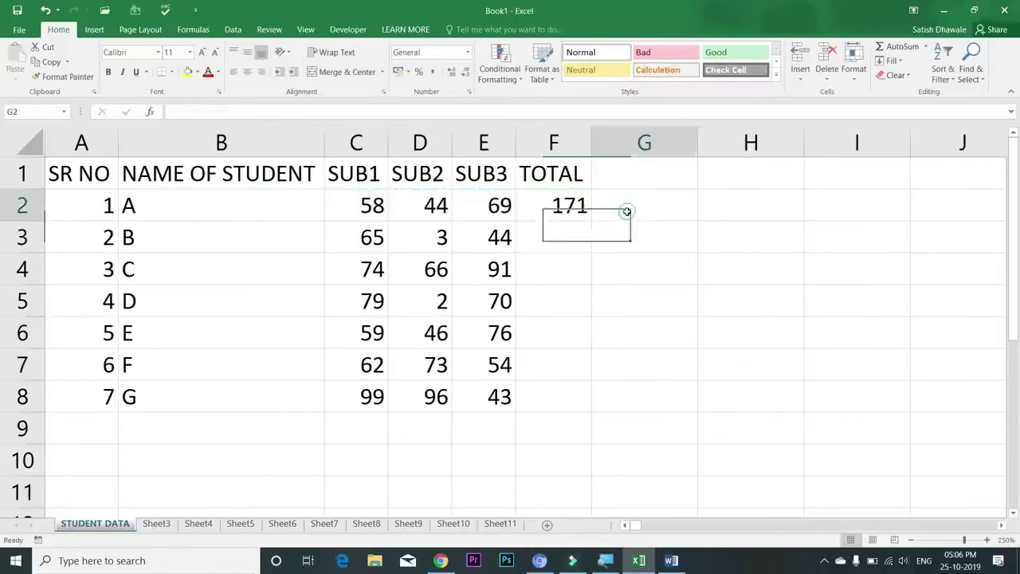
type("=")
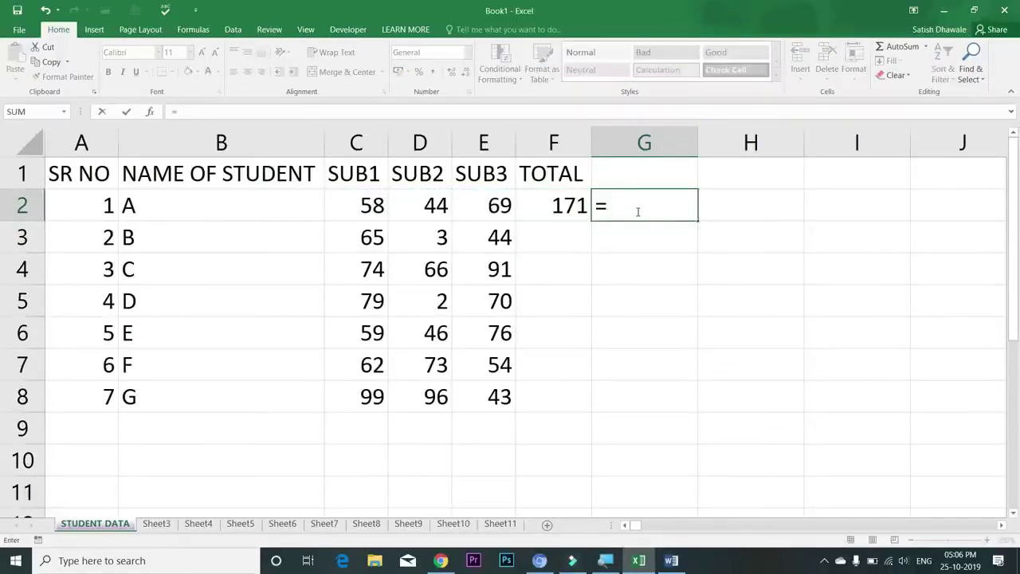
left_click(369, 203)
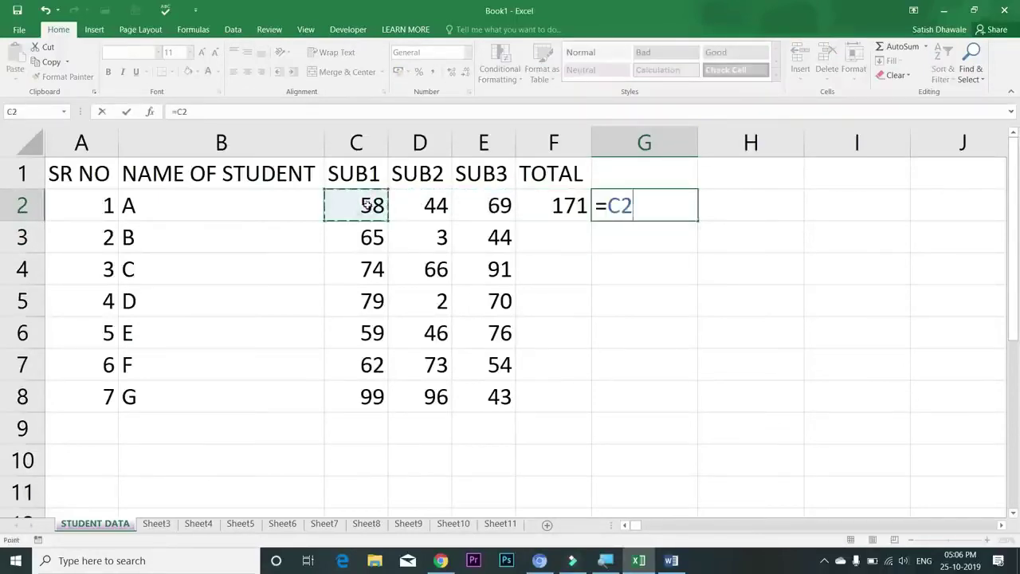
type("+")
left_click(432, 205)
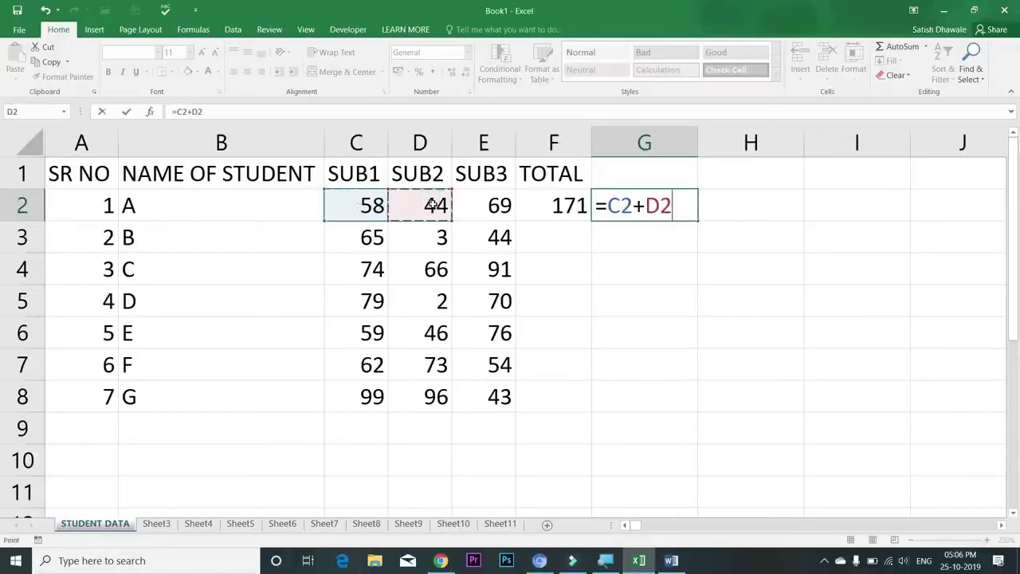
type("+")
left_click(489, 206)
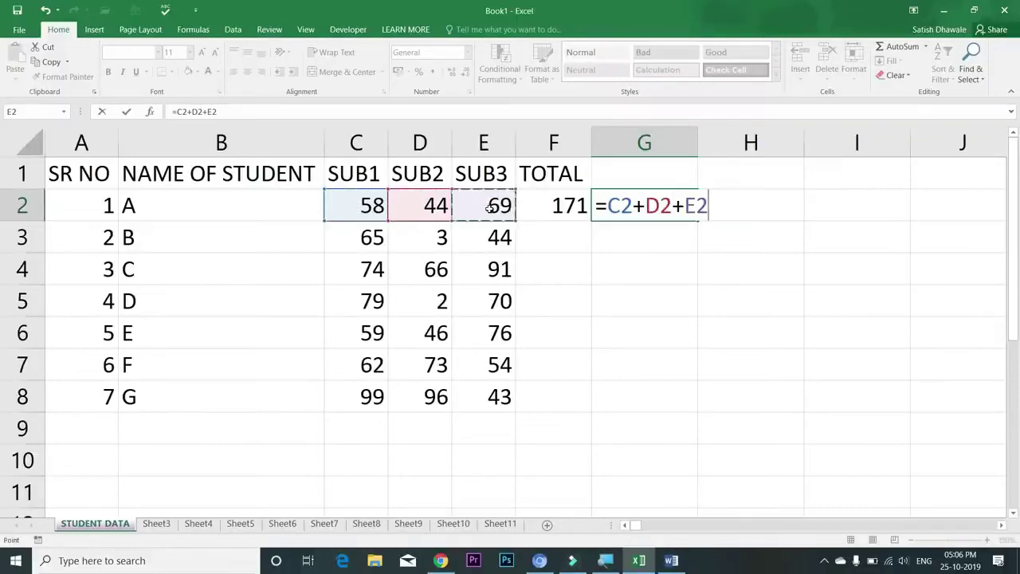
key("Return")
double_click(574, 207)
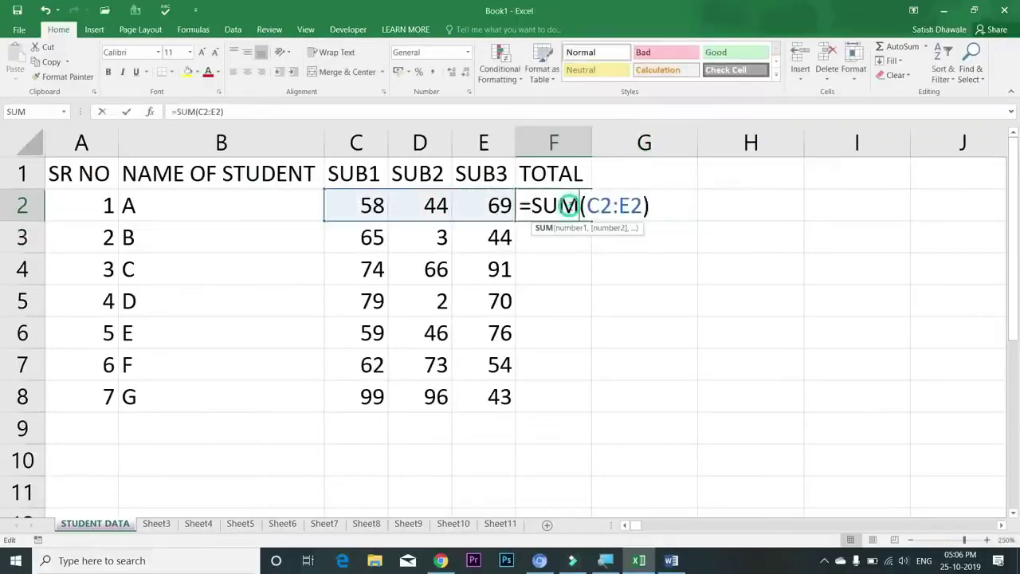
key("Escape")
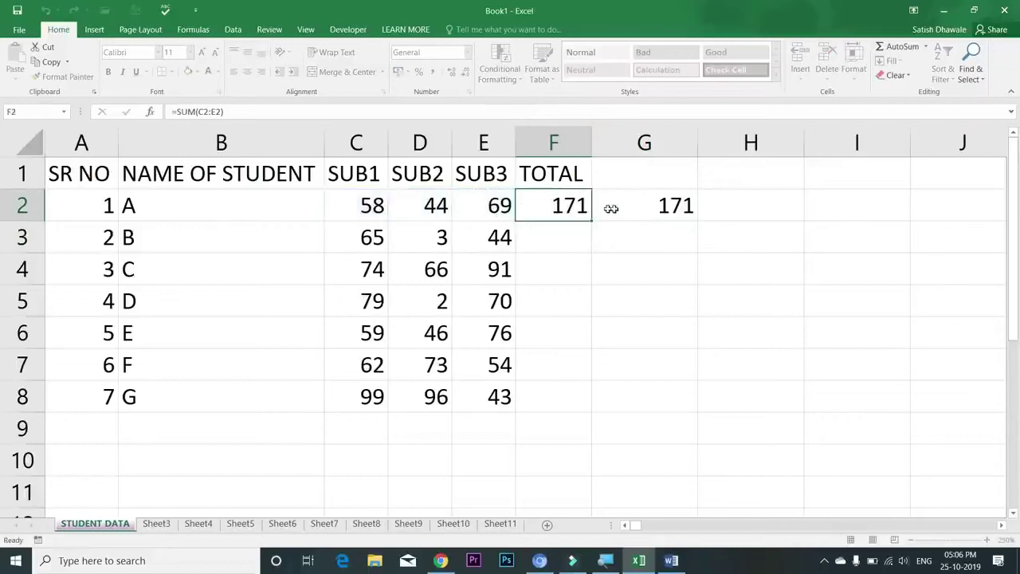
double_click(621, 206)
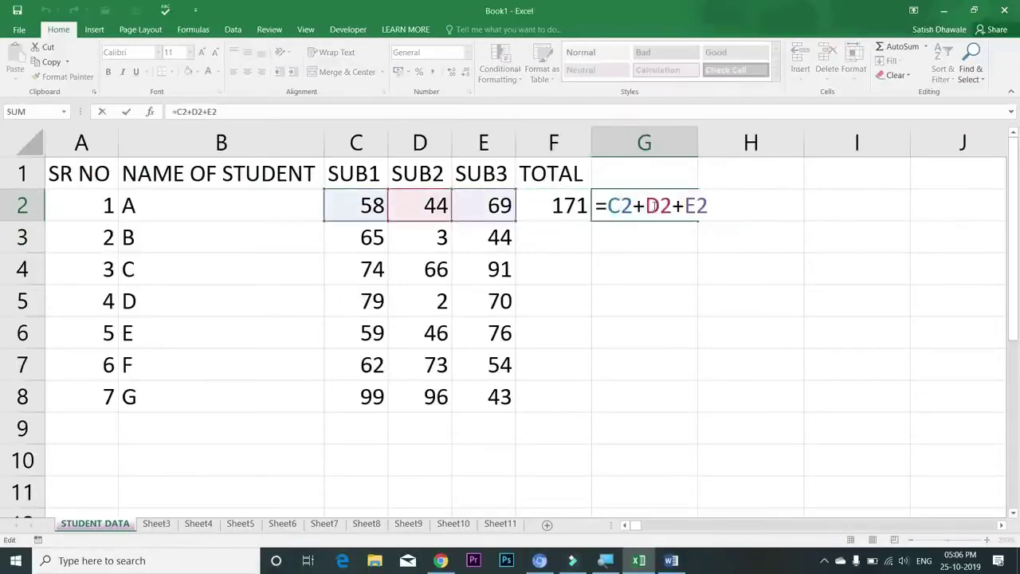
key("Escape")
double_click(655, 206)
left_click_drag(669, 206, 690, 205)
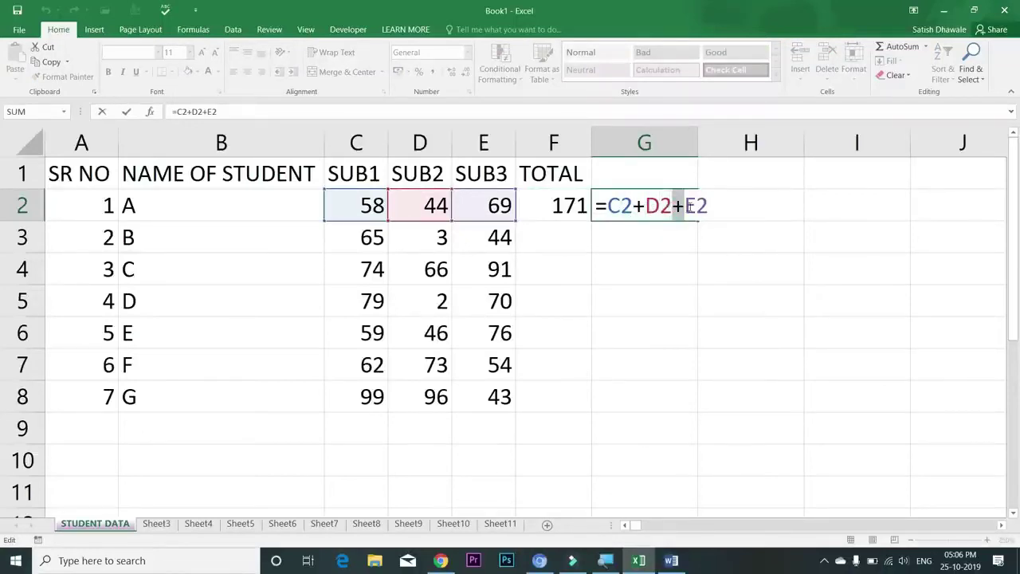
key("Escape")
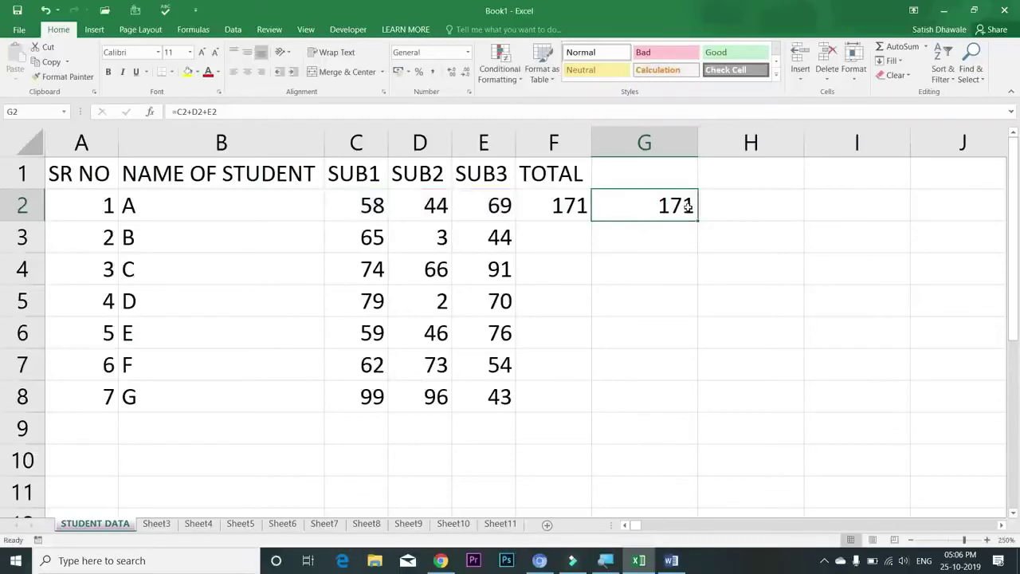
key("Delete")
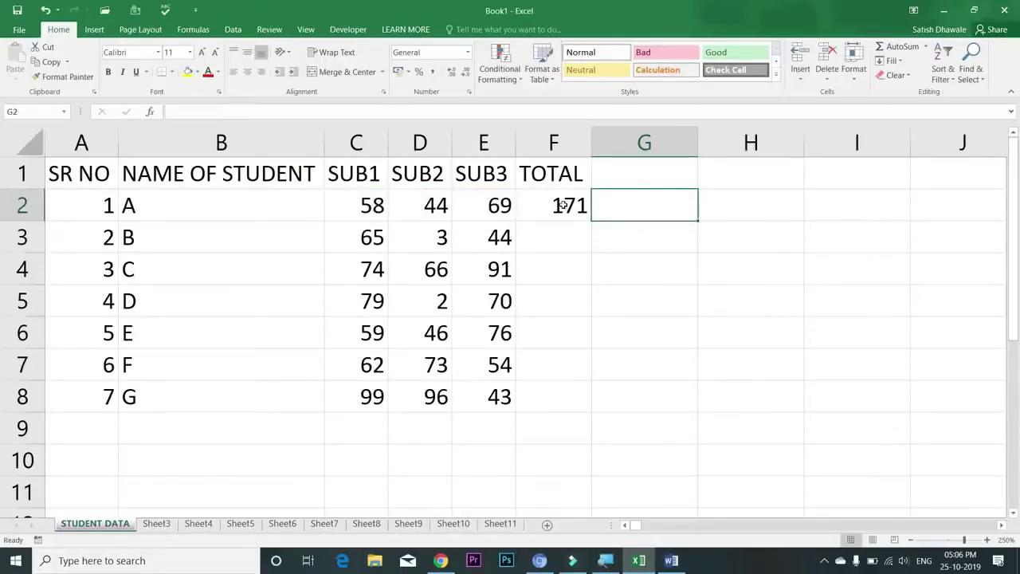
left_click(562, 205)
key("Delete")
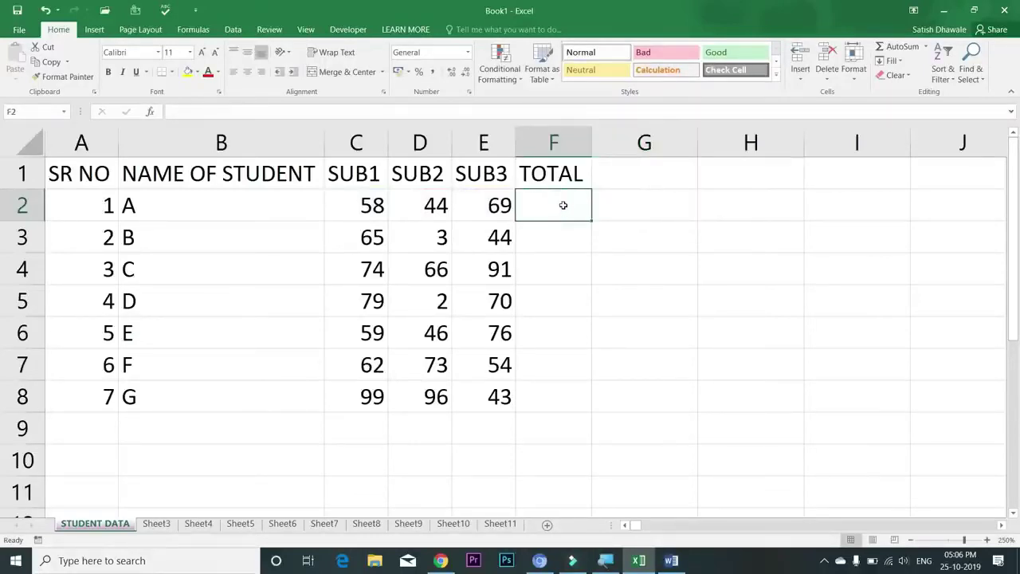
- Enter =SUM(C2:E2) in F2 for student A's total
type("=")
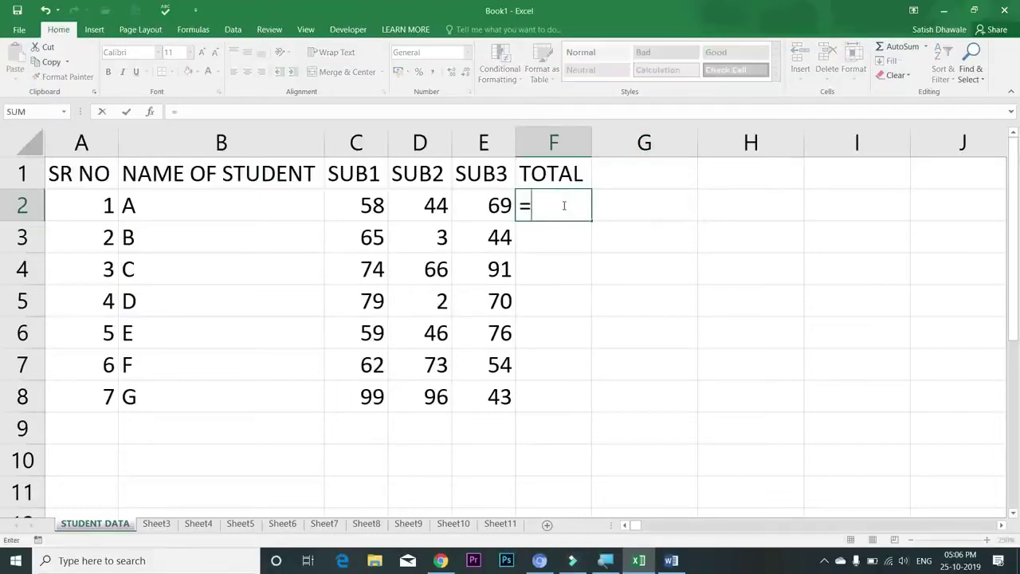
type("SUM")
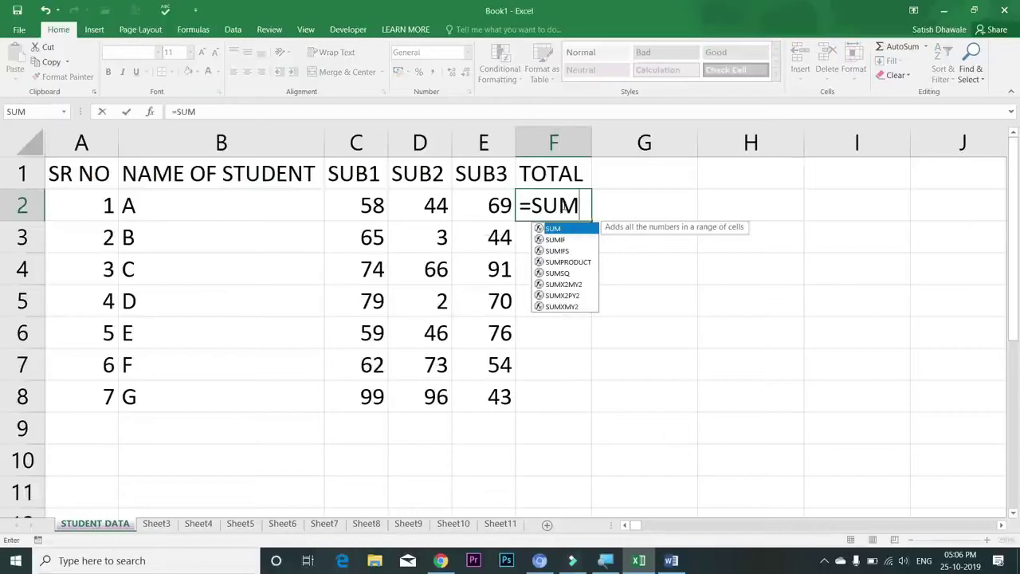
type("(")
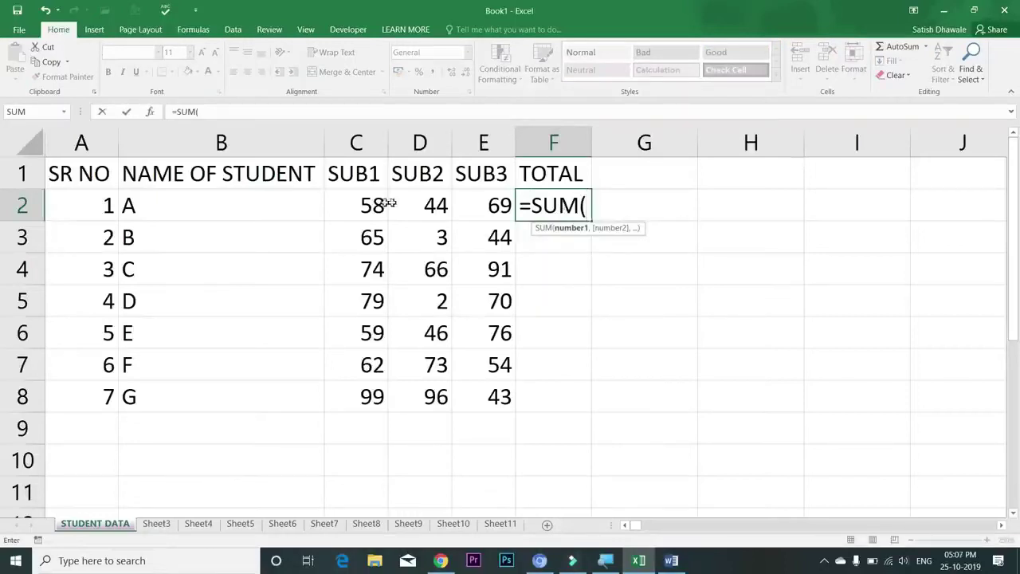
left_click_drag(367, 205, 476, 206)
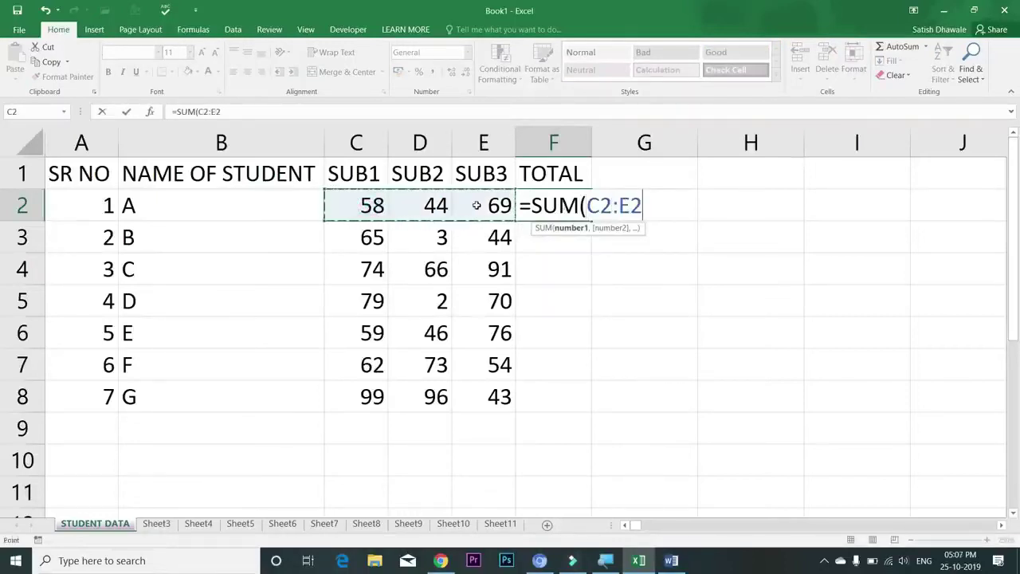
type(")")
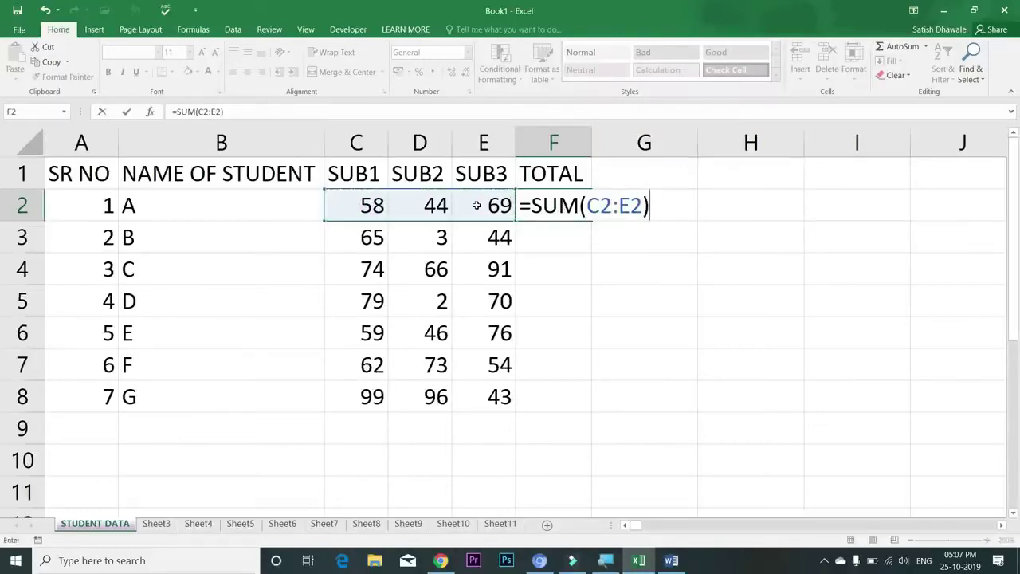
key("BackSpace")
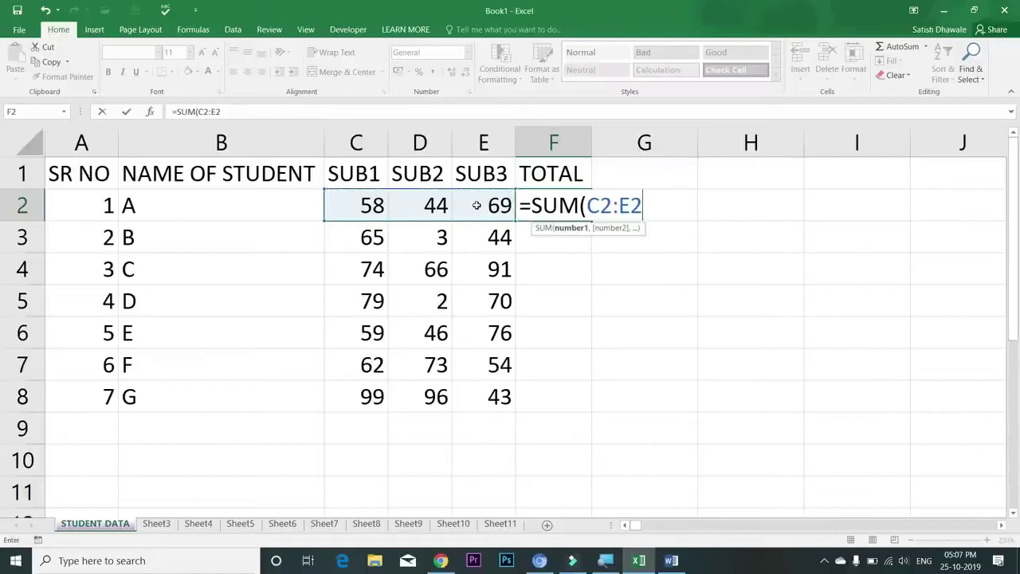
key("Return")
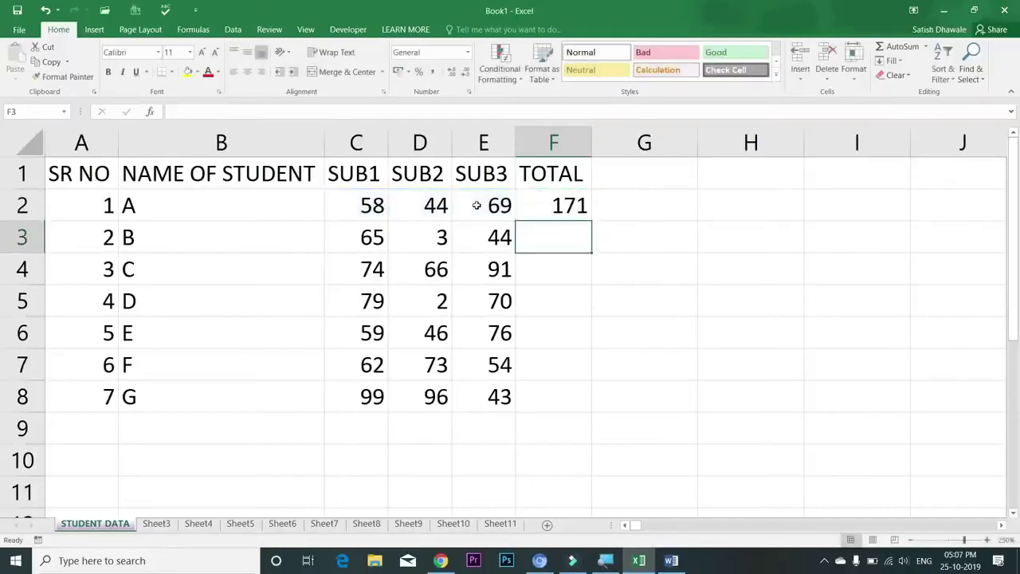
- Fill the SUM total formula down from F2 through F8
key("Up")
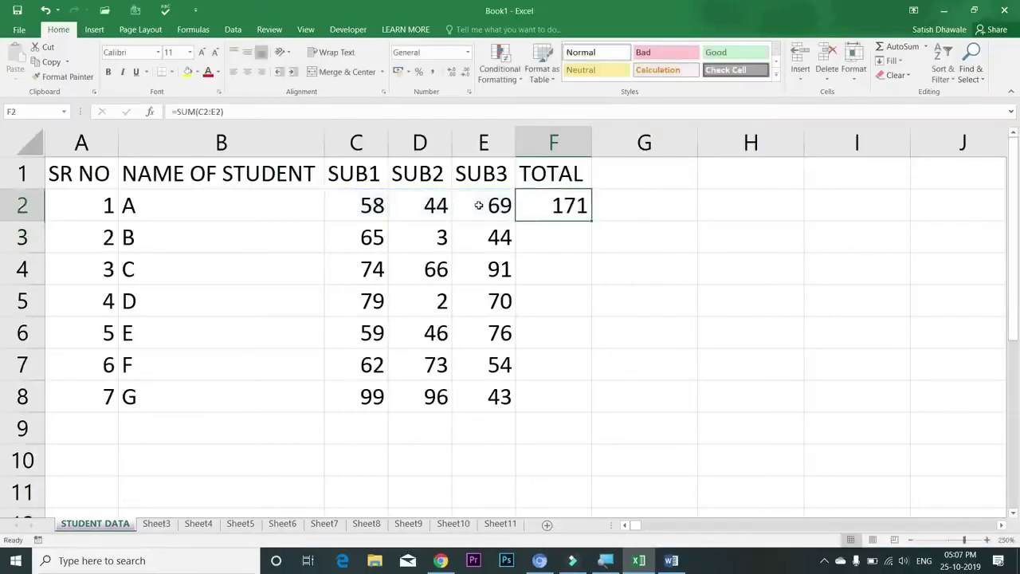
double_click(591, 223)
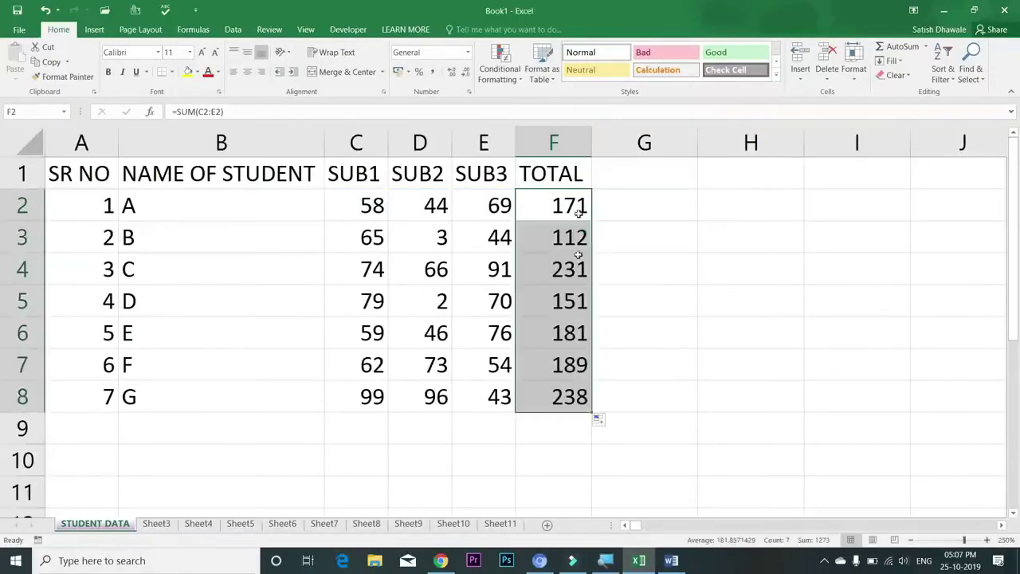
key("ctrl+z")
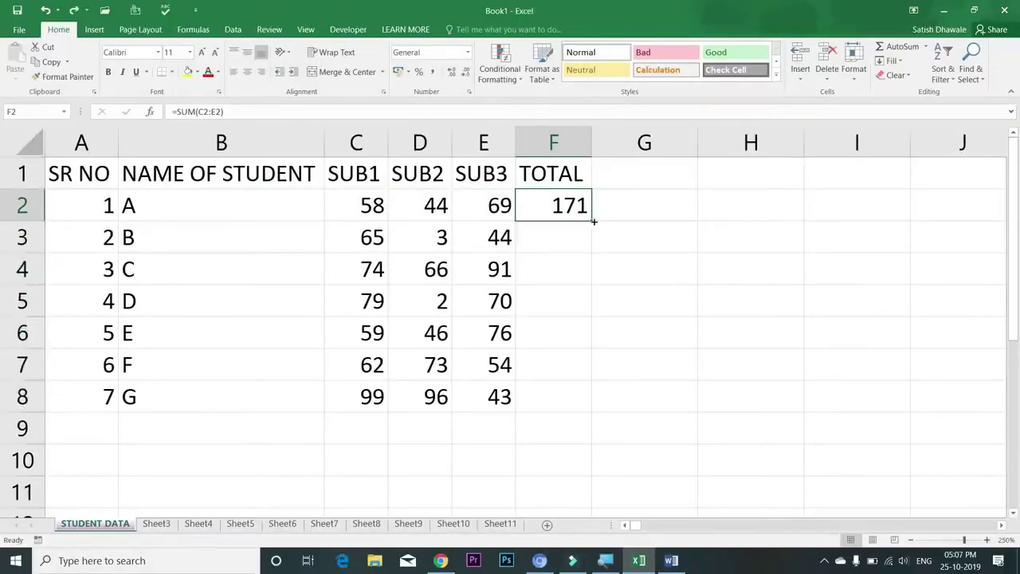
left_click_drag(593, 222, 590, 406)
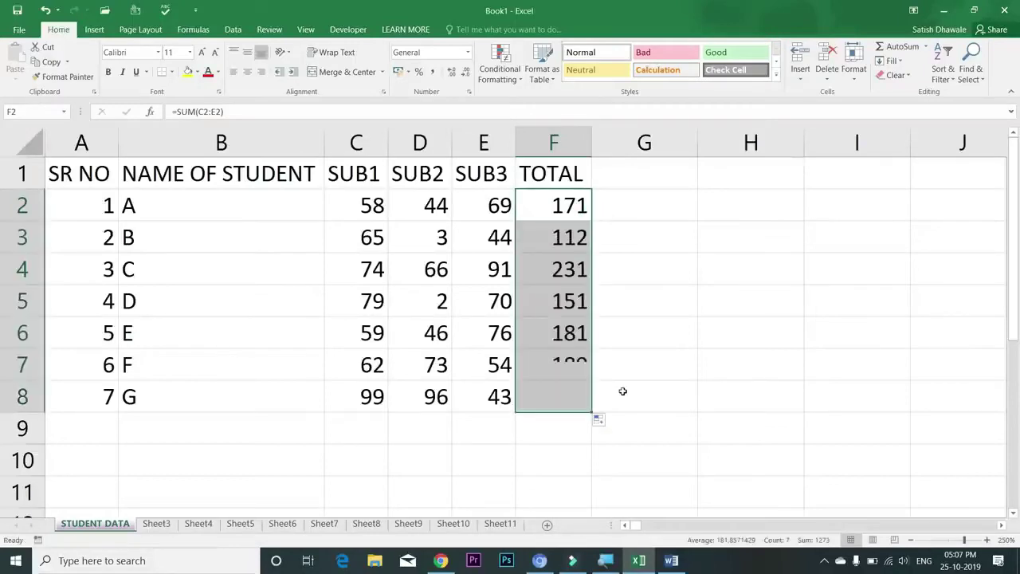
key("ctrl+z")
left_click_drag(562, 205, 569, 395)
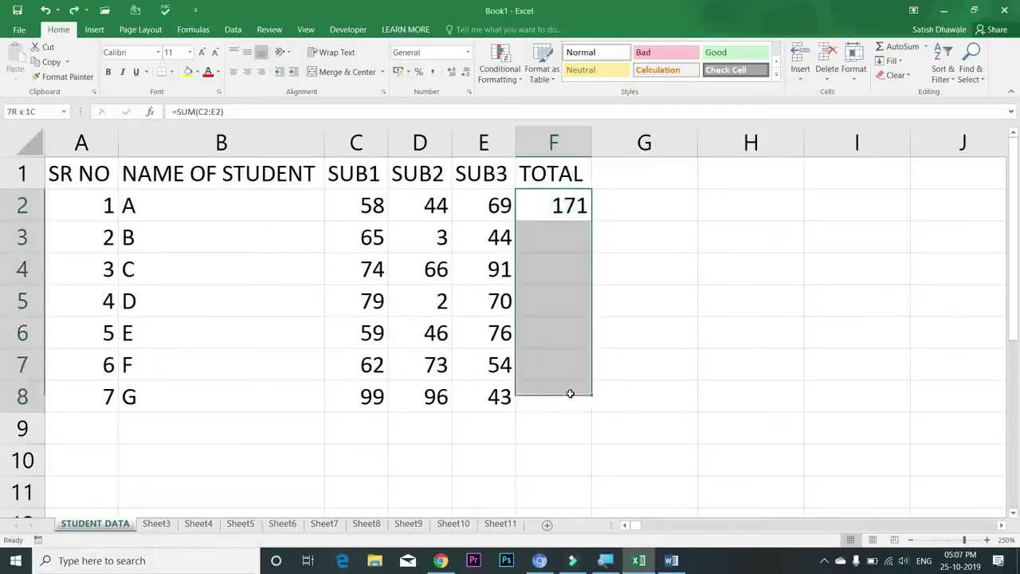
key("ctrl+d")
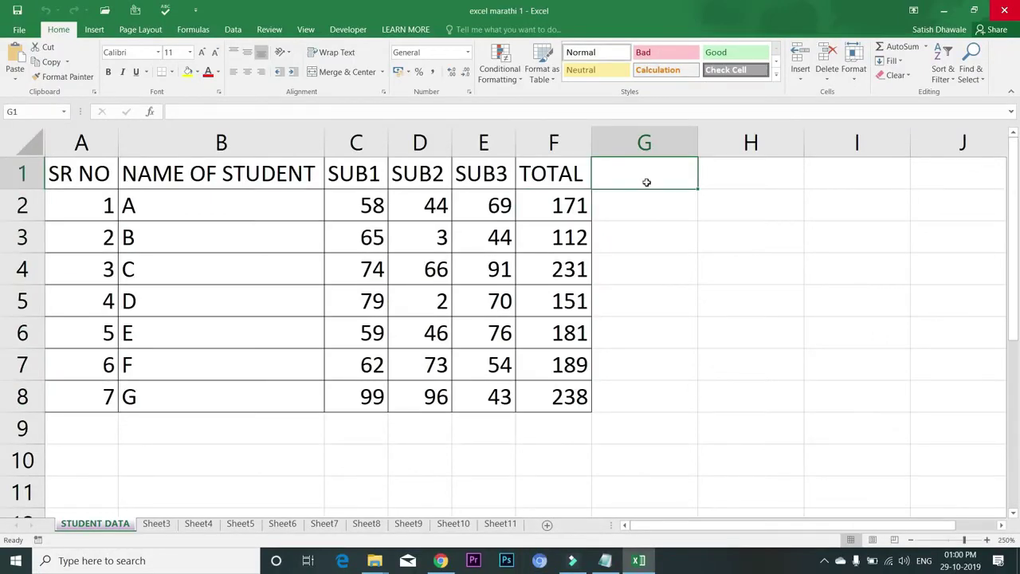
- Type the headings COUNT, AVG, MIN and MAX into G1 through J1
type("co")
key("BackSpace")
key("BackSpace")
type("COUNT")
key("Tab")
type("A")
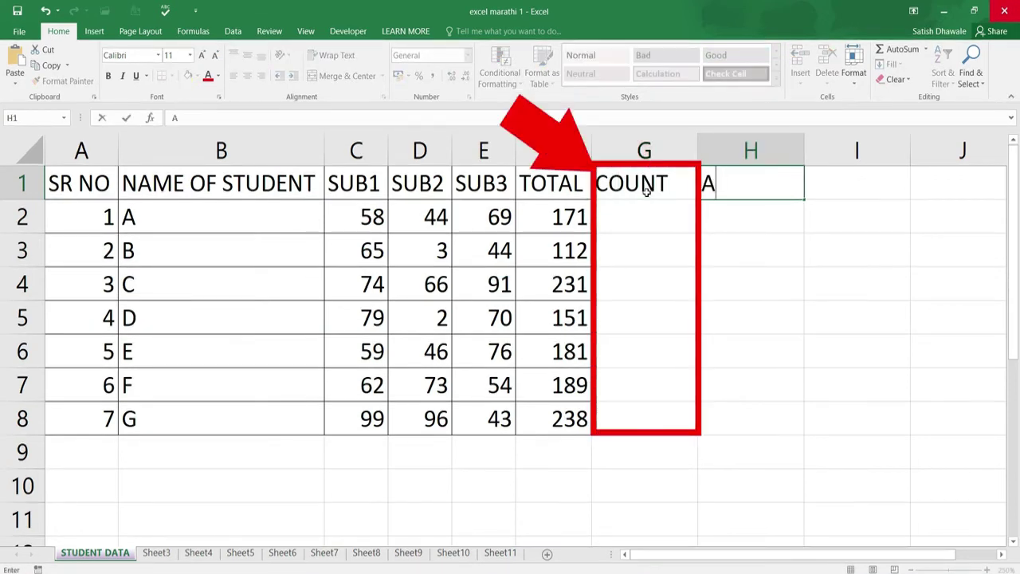
type("VG")
key("Tab")
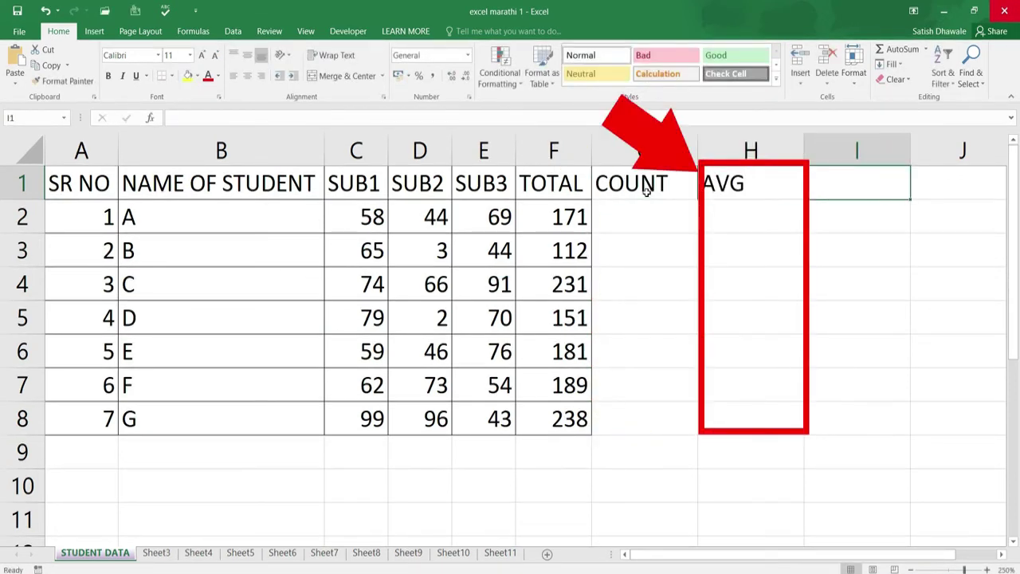
type("MIN")
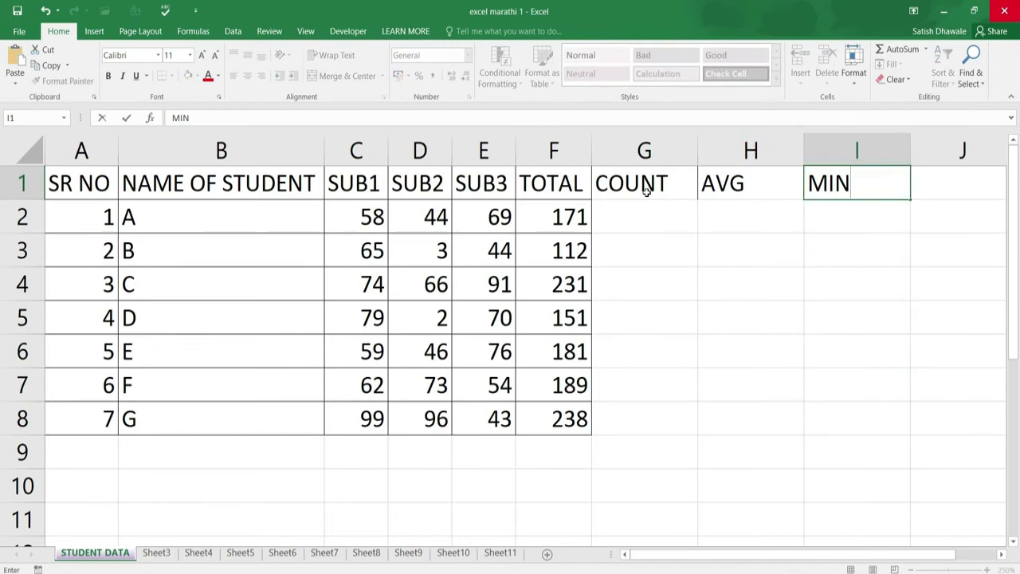
key("Tab")
type("MAX")
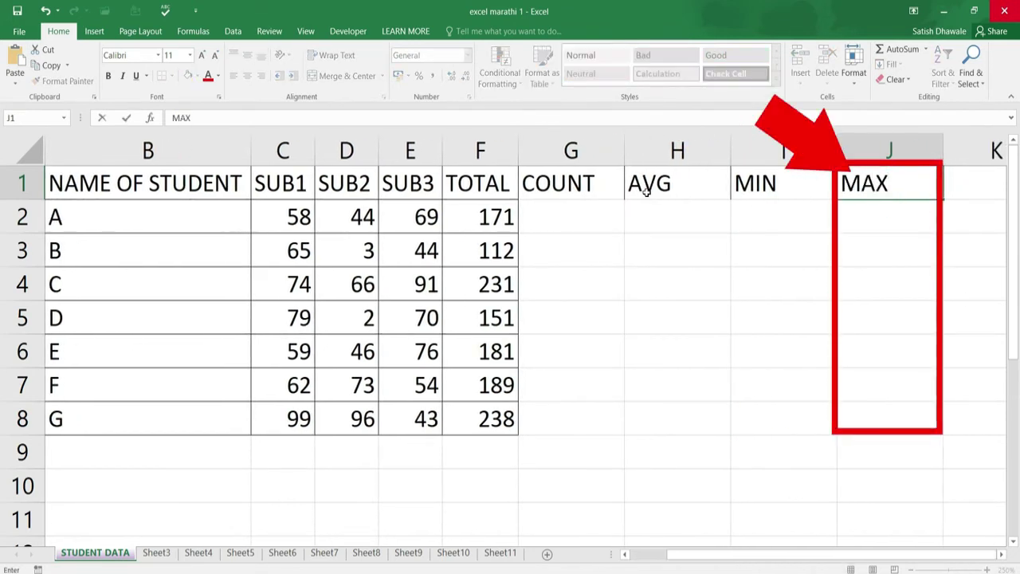
key("Return")
- Select the whole table and apply All Borders from the Borders menu
key("Left")
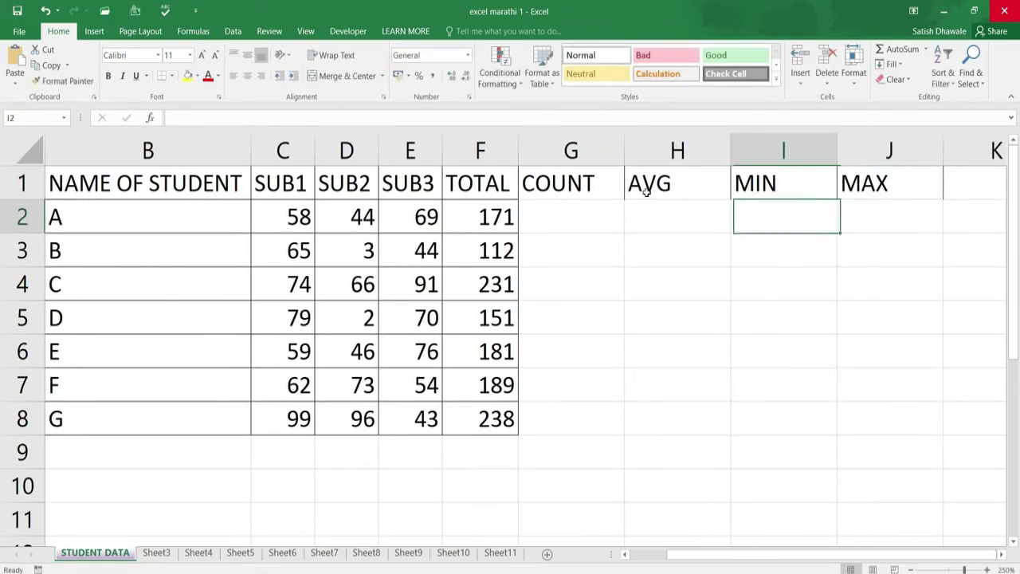
key("Left")
key("Left")
key("Up")
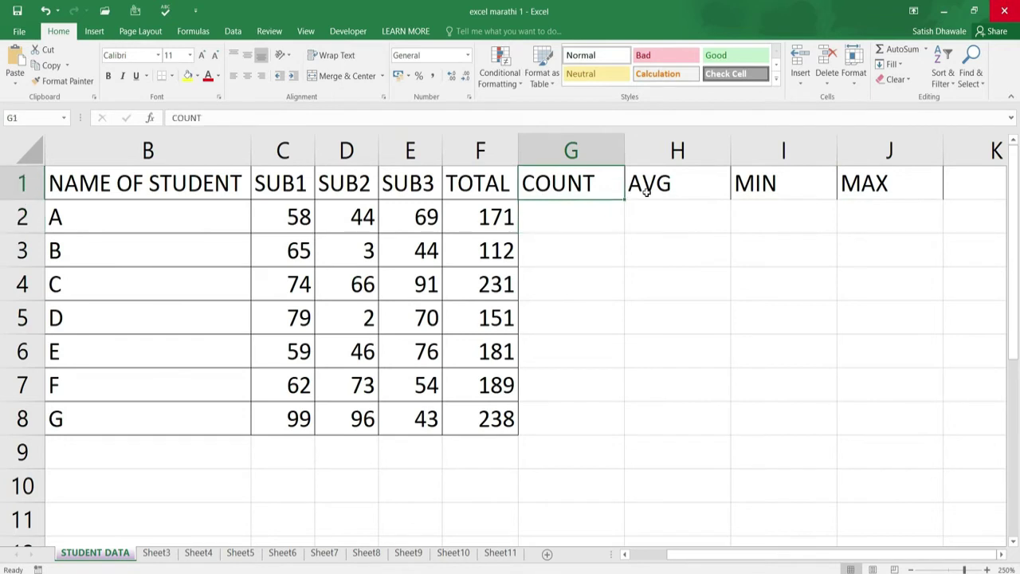
key("ctrl+a")
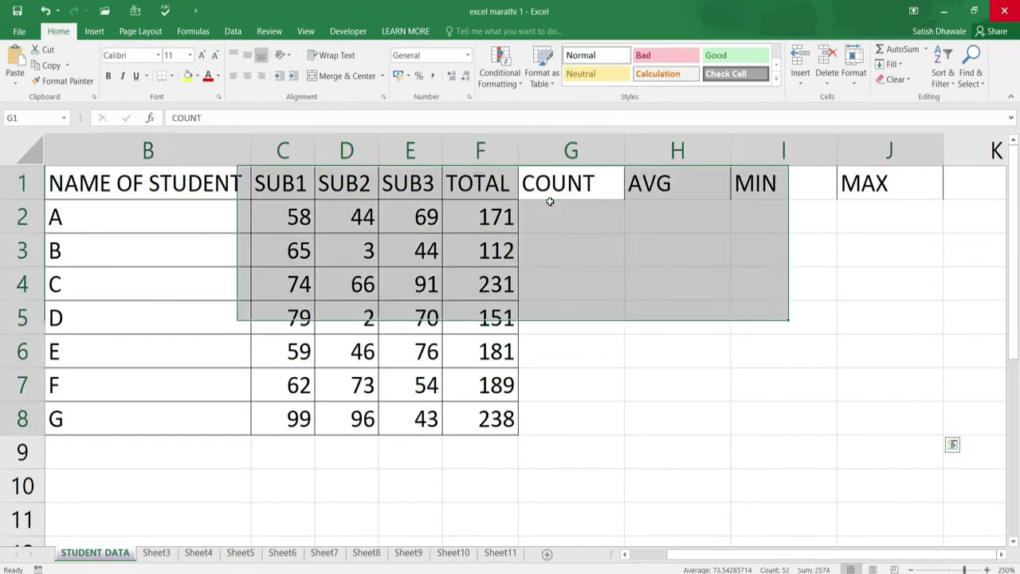
left_click(171, 76)
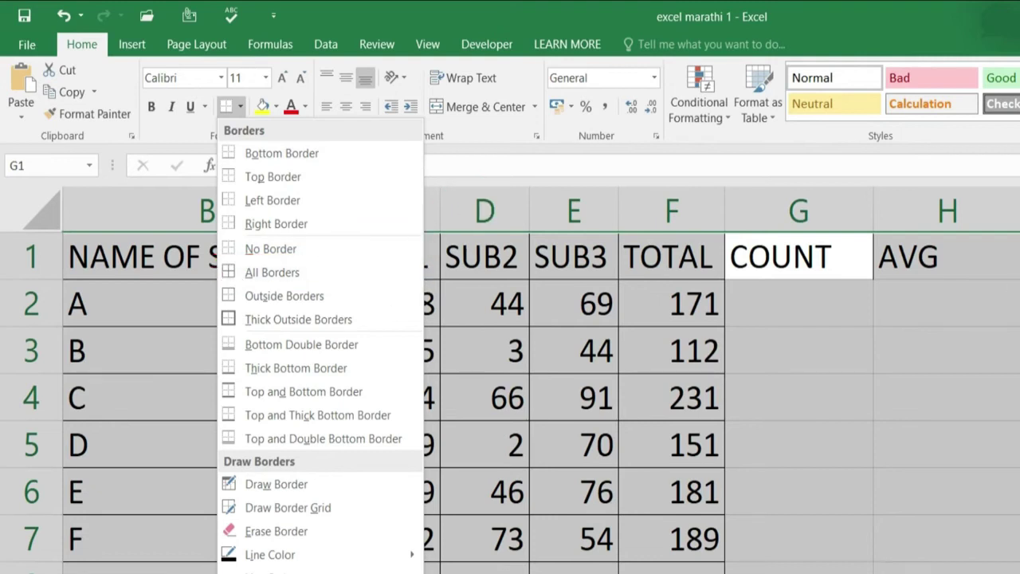
left_click(263, 272)
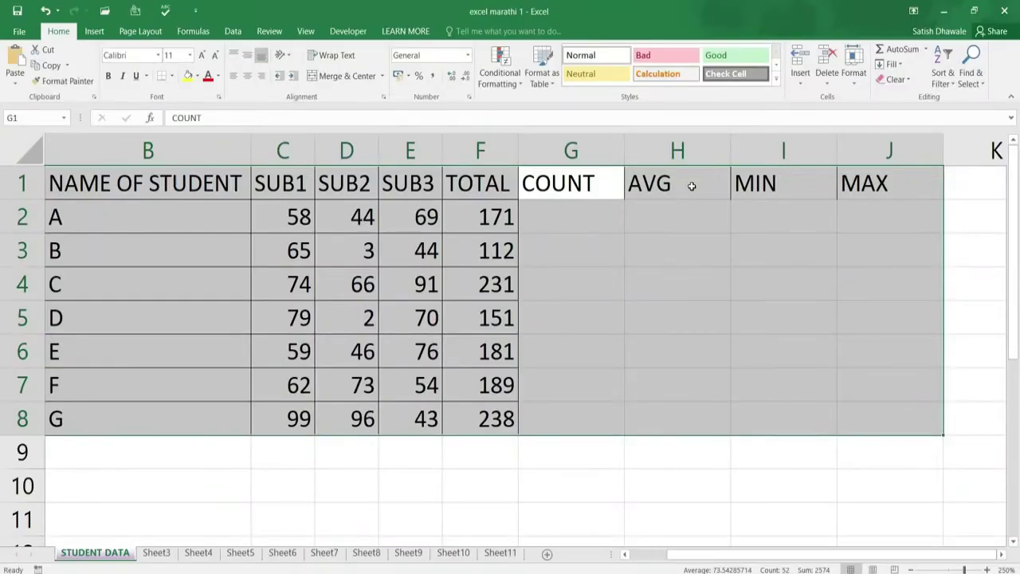
- Reapply All Borders using the Alt+H, B, A keyboard shortcut
key("alt+h")
key("b")
key("a")
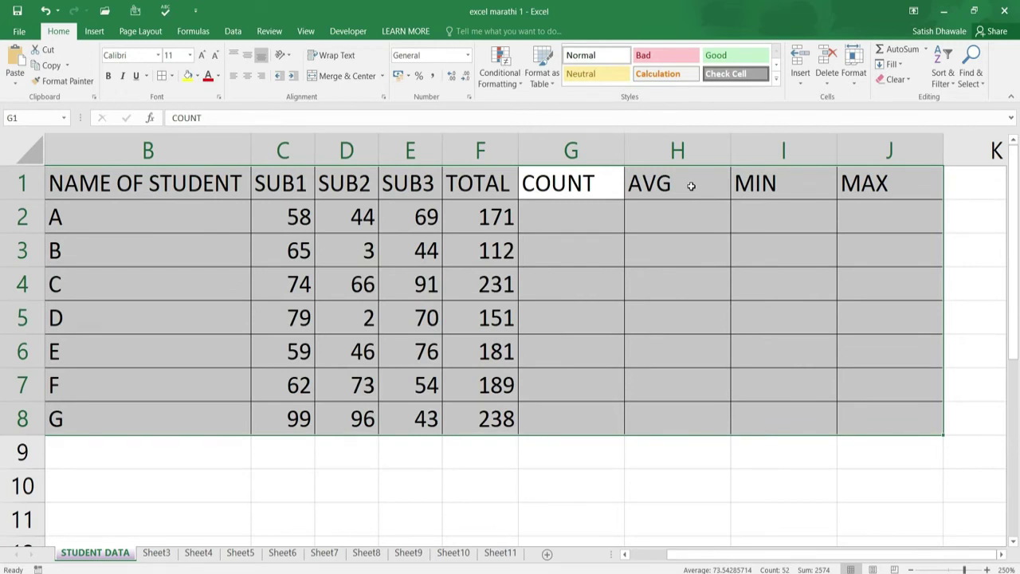
key("alt")
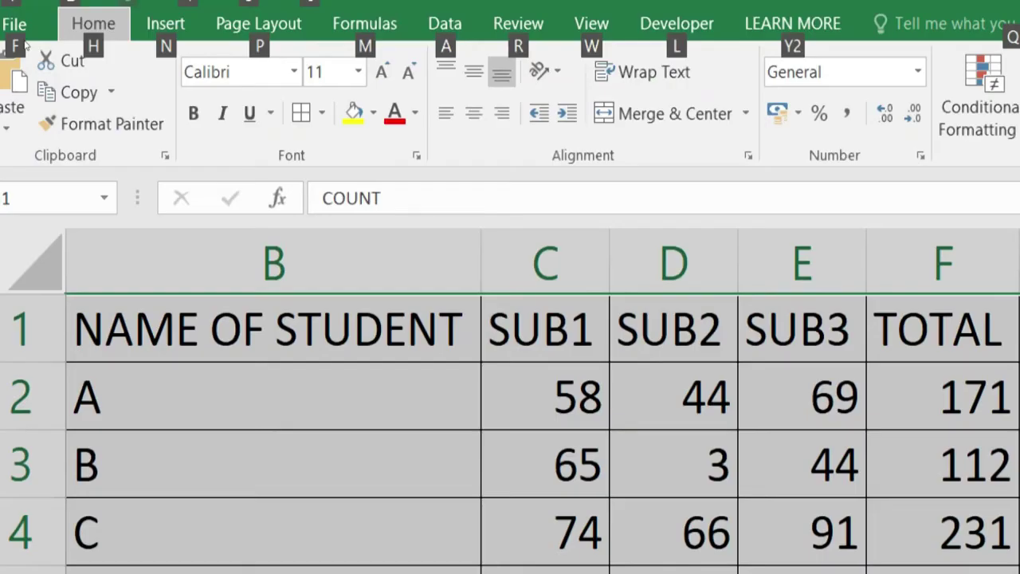
key("h")
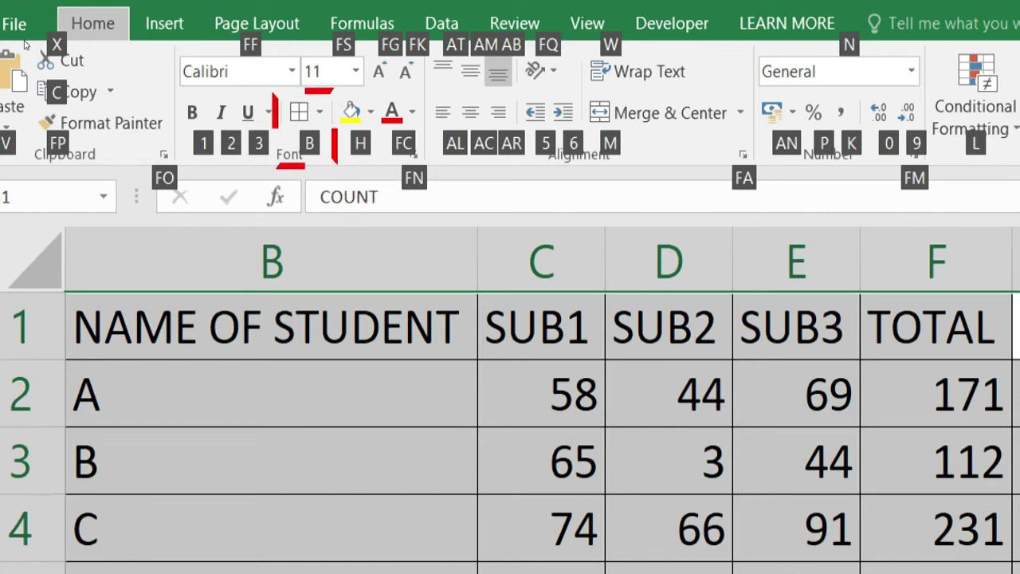
key("b")
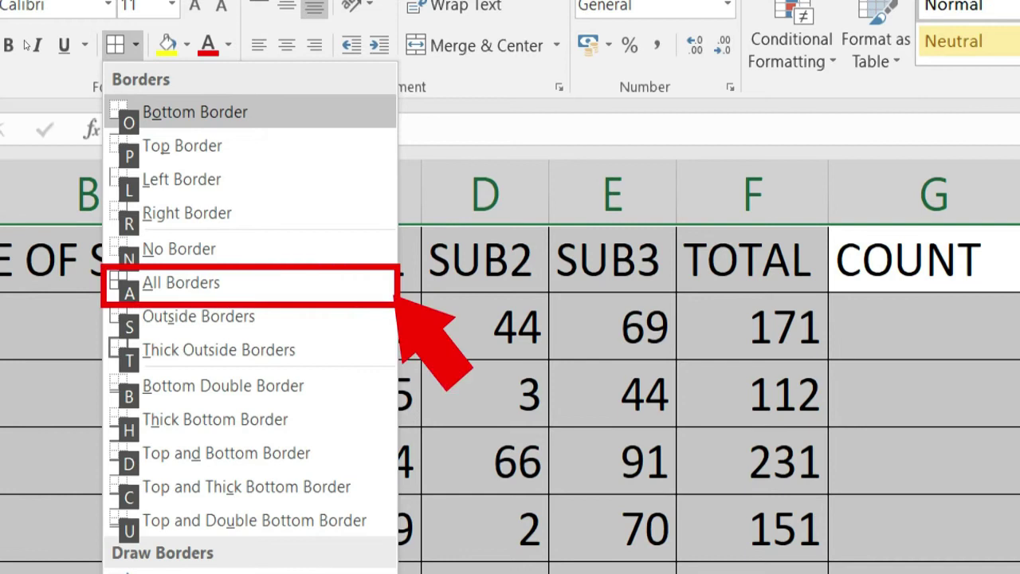
key("a")
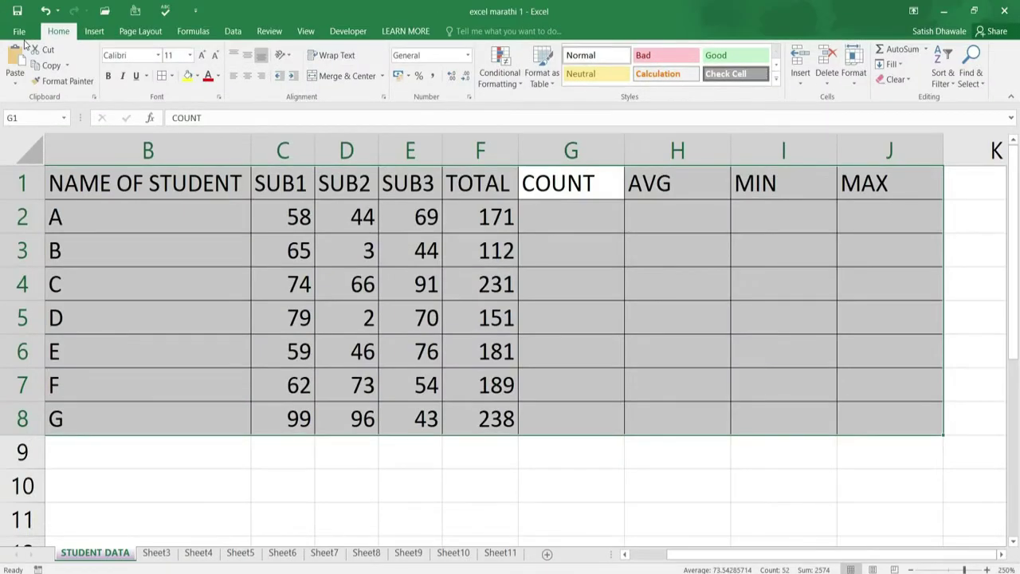
key("Right")
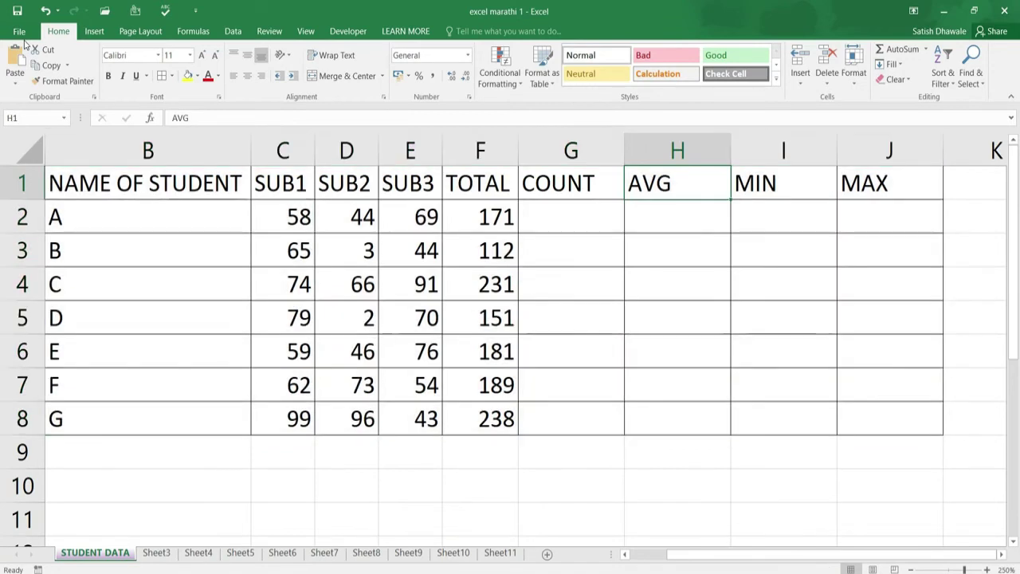
key("Down")
key("Left")
key("Left")
key("Right")
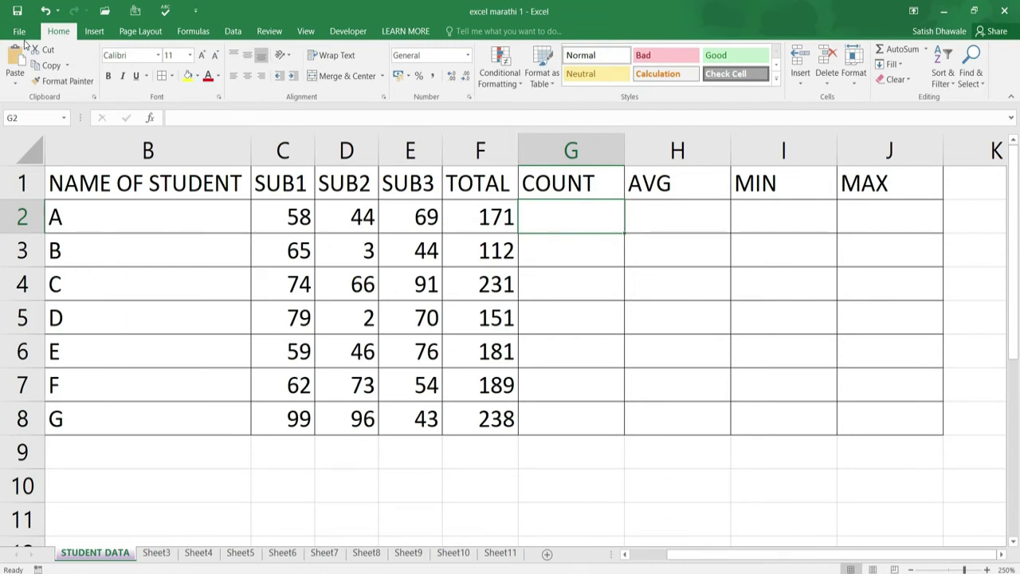
type("=COUN")
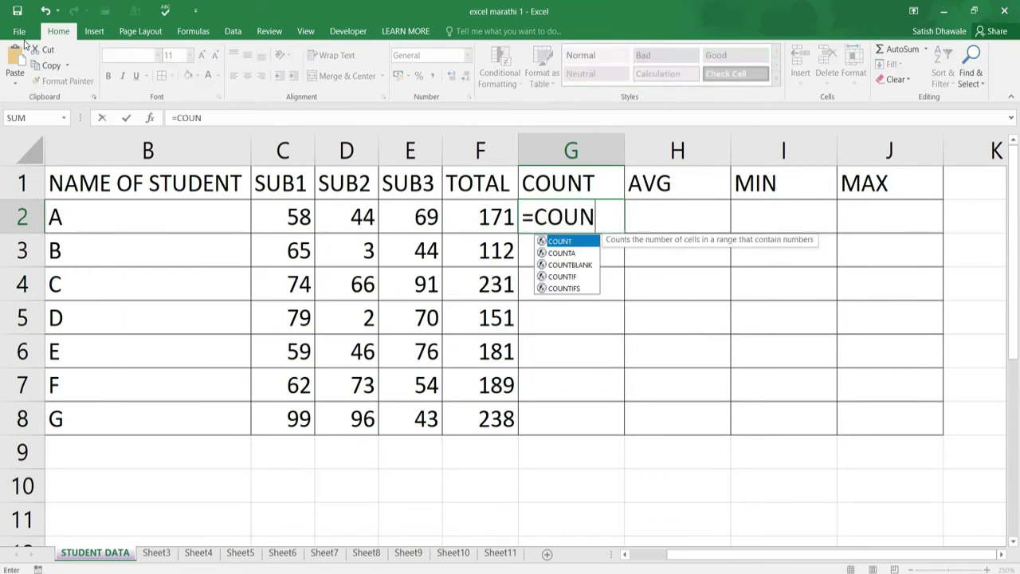
key("Tab")
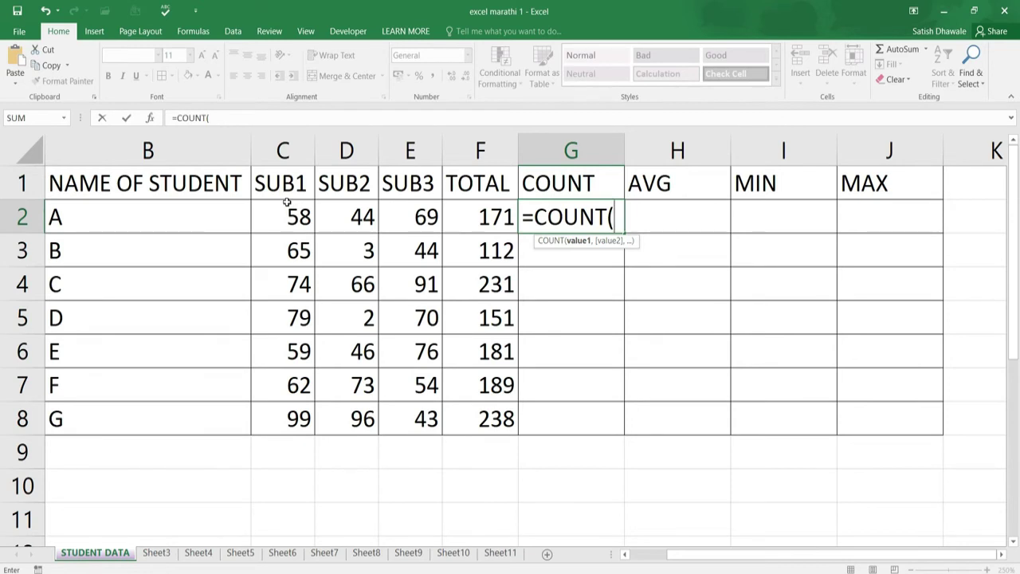
left_click_drag(287, 220, 419, 221)
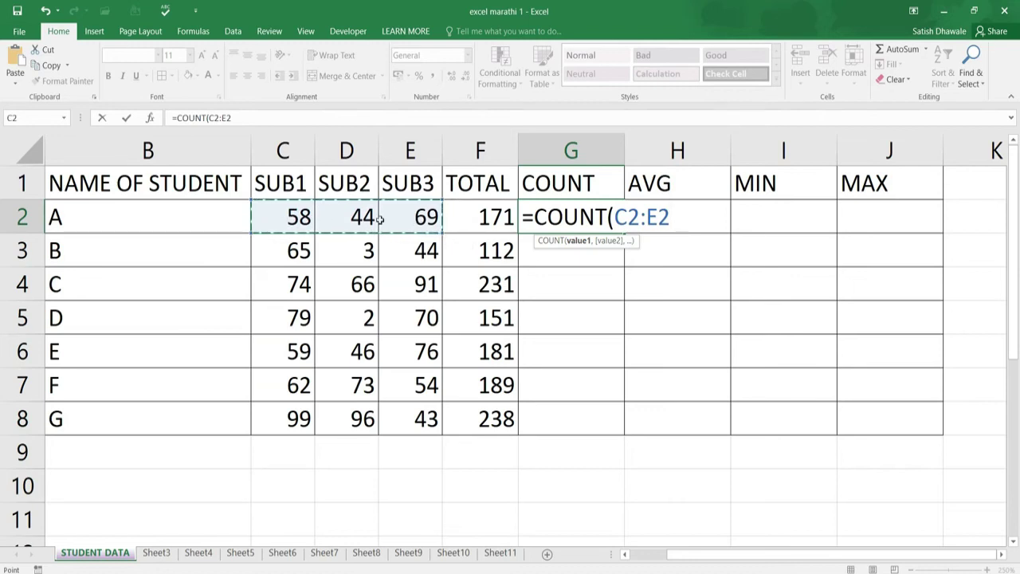
key("Return")
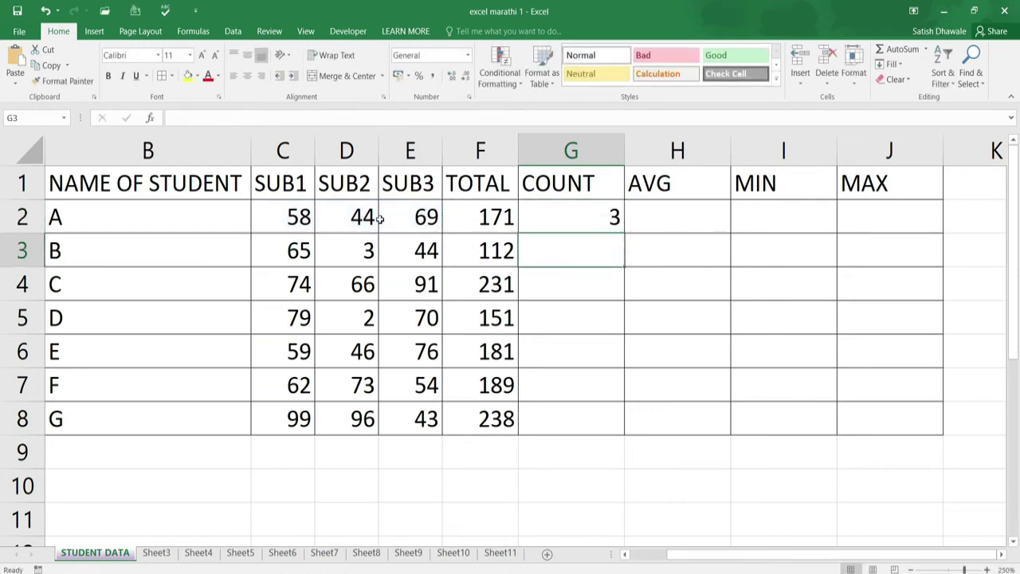
left_click(597, 214)
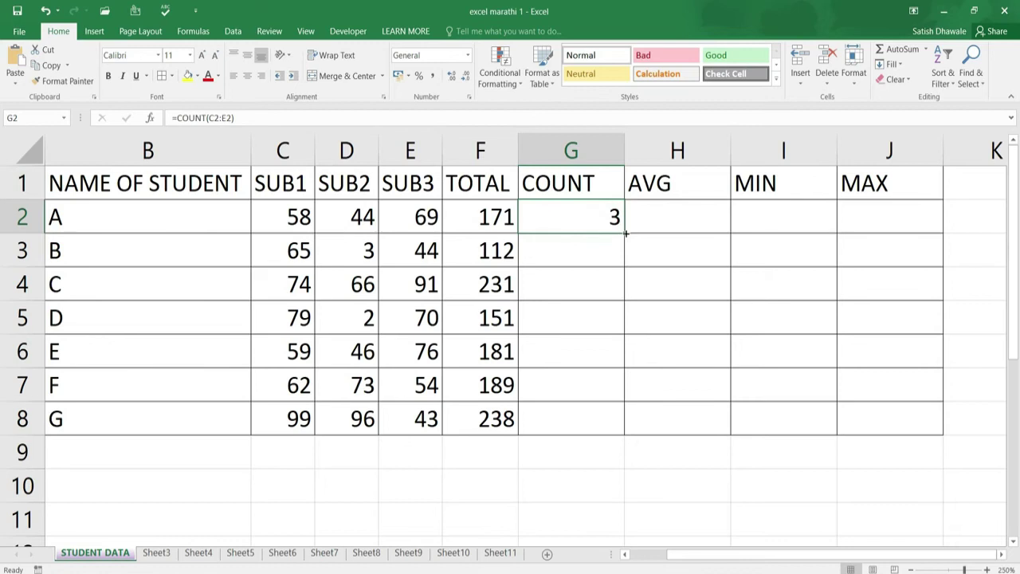
double_click(624, 233)
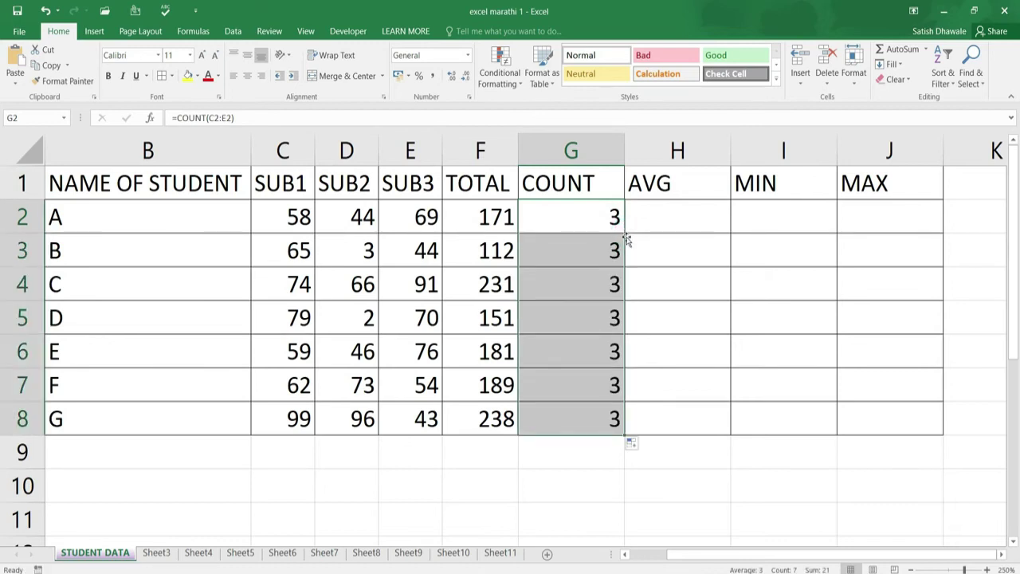
key("Delete")
left_click(601, 214)
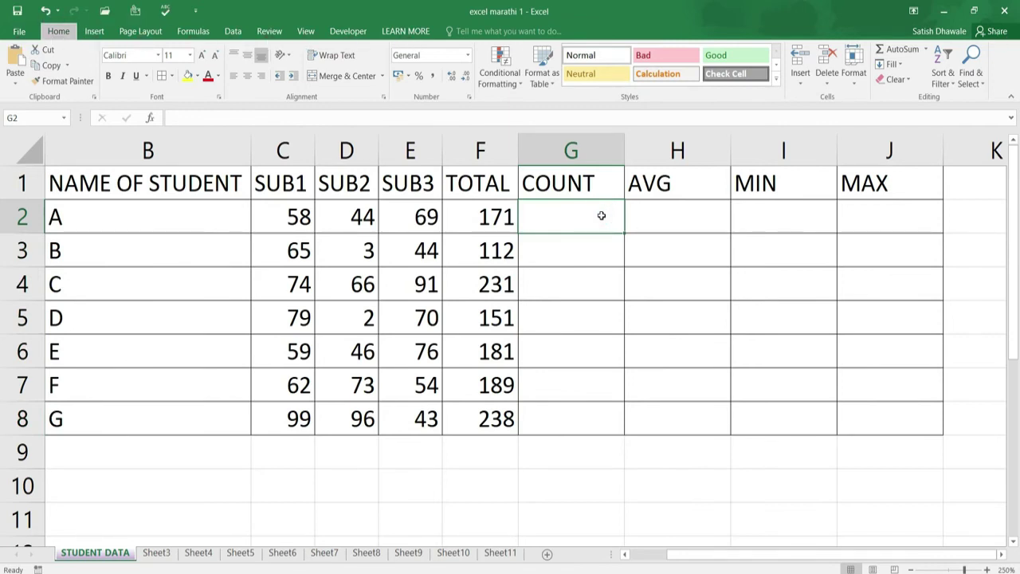
- Insert =COUNT(C2:E2) in G2 via AutoSum Count Numbers, giving 3
key("alt")
key("u")
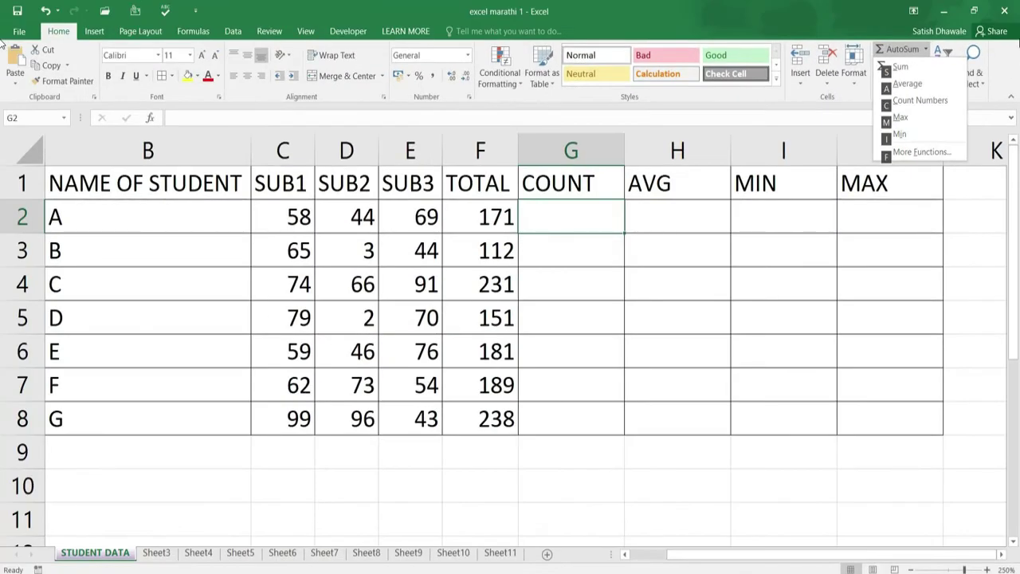
key("c")
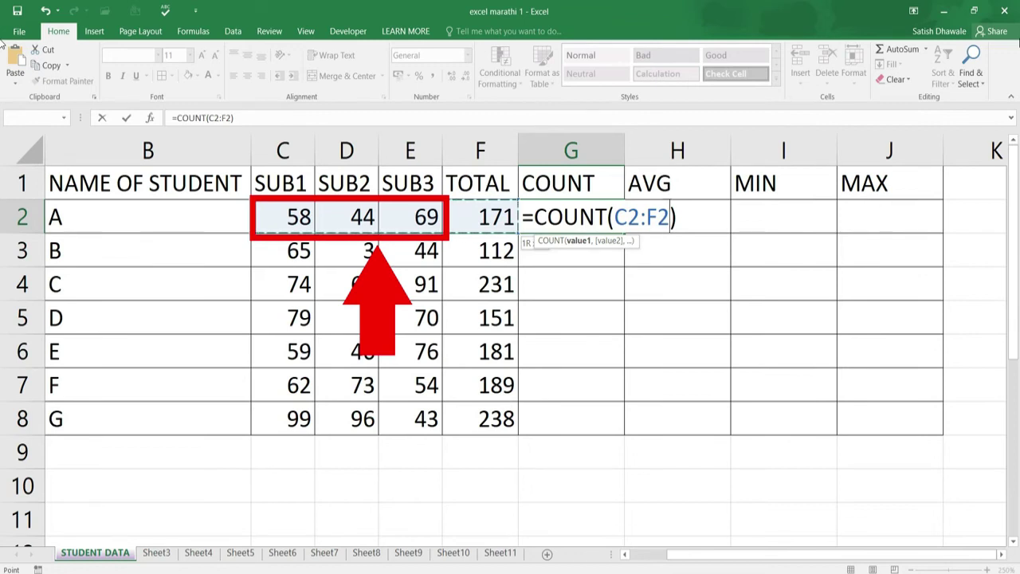
key("shift+Left")
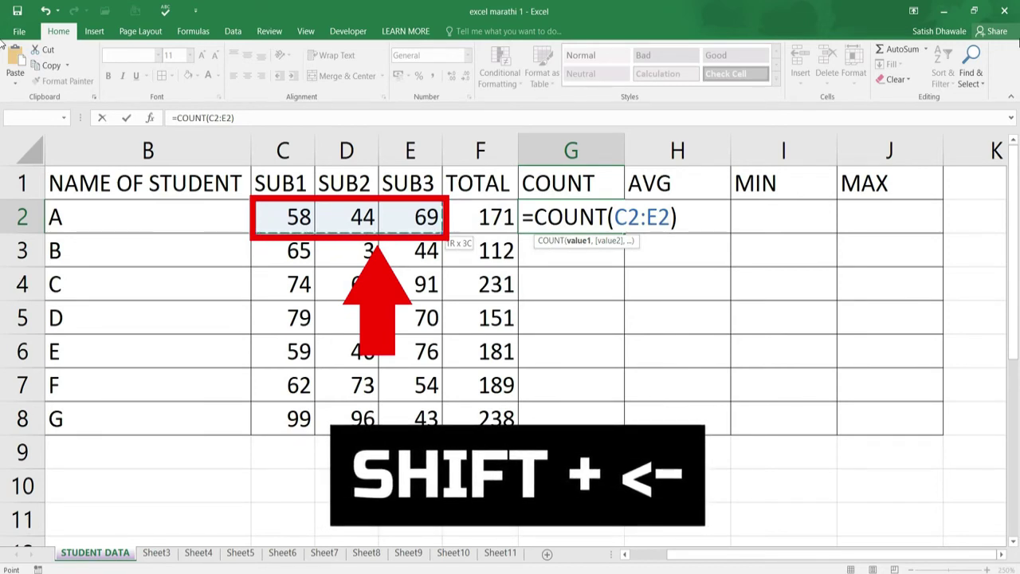
key("Return")
key("Up")
key("Right")
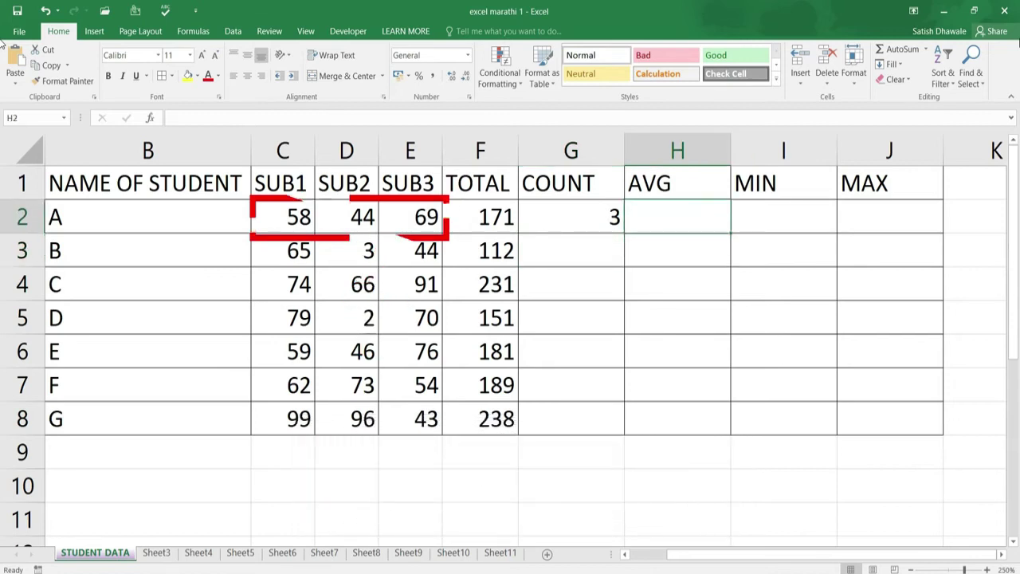
type("=AV")
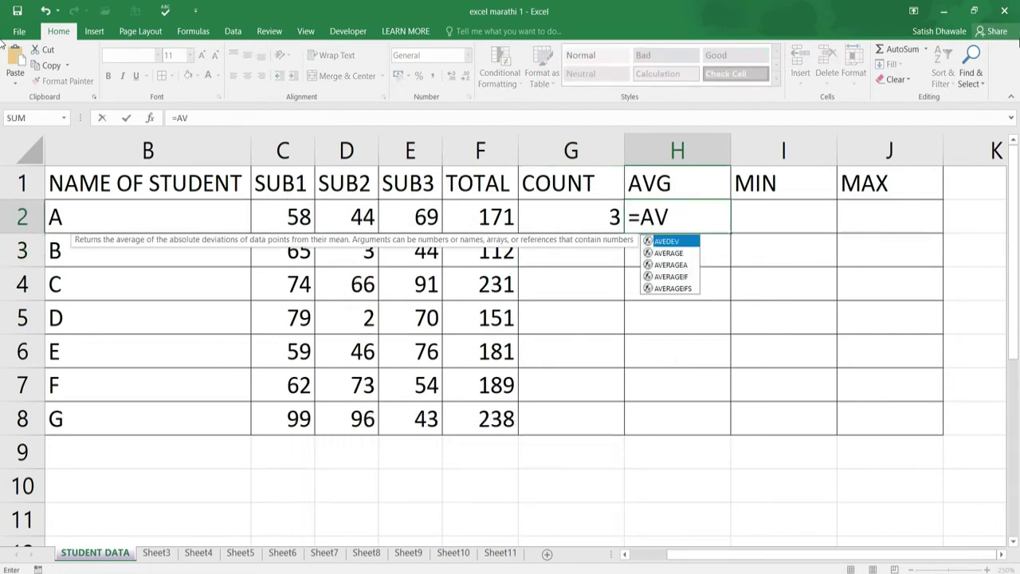
key("Down")
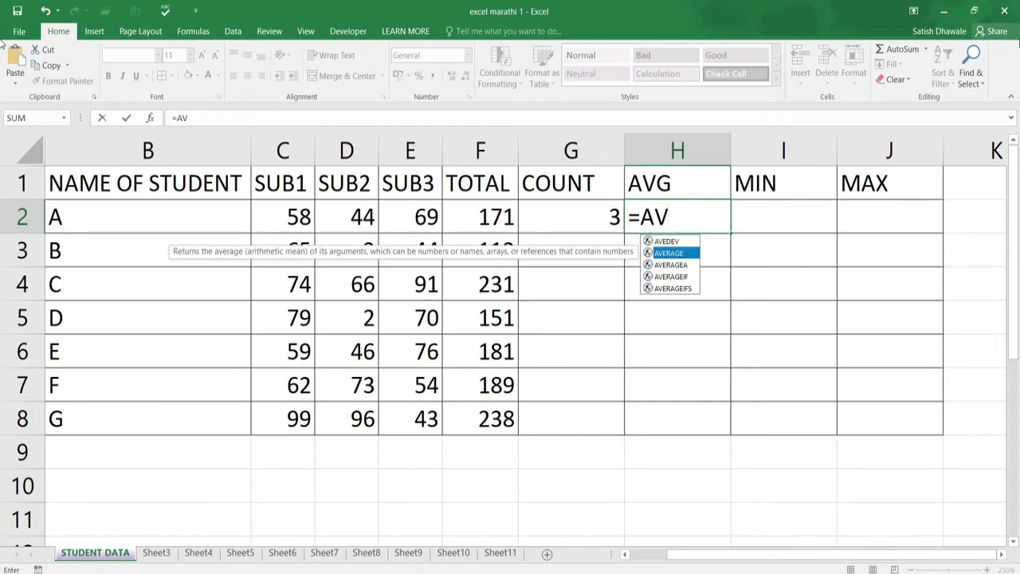
key("Tab")
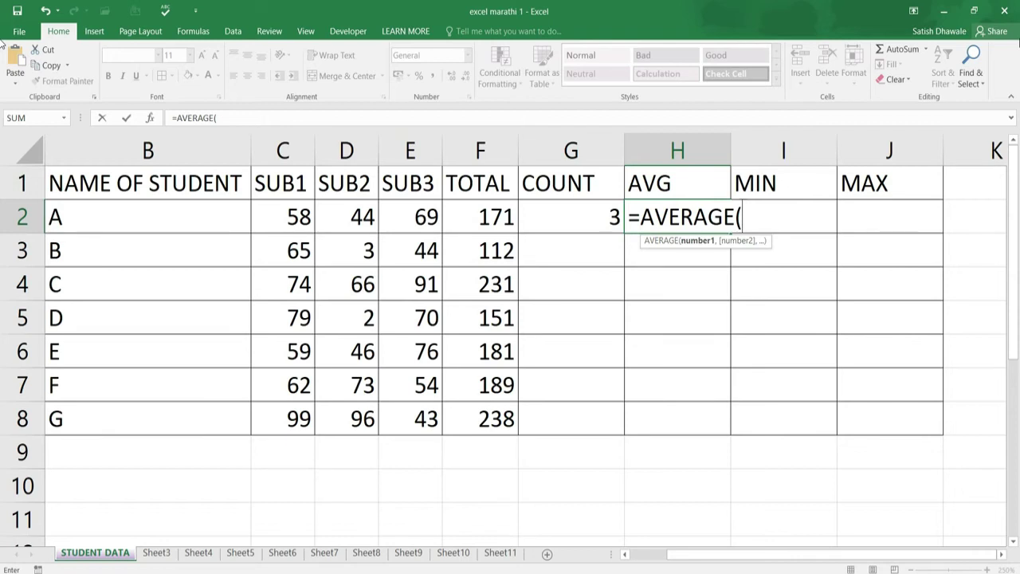
left_click(295, 217)
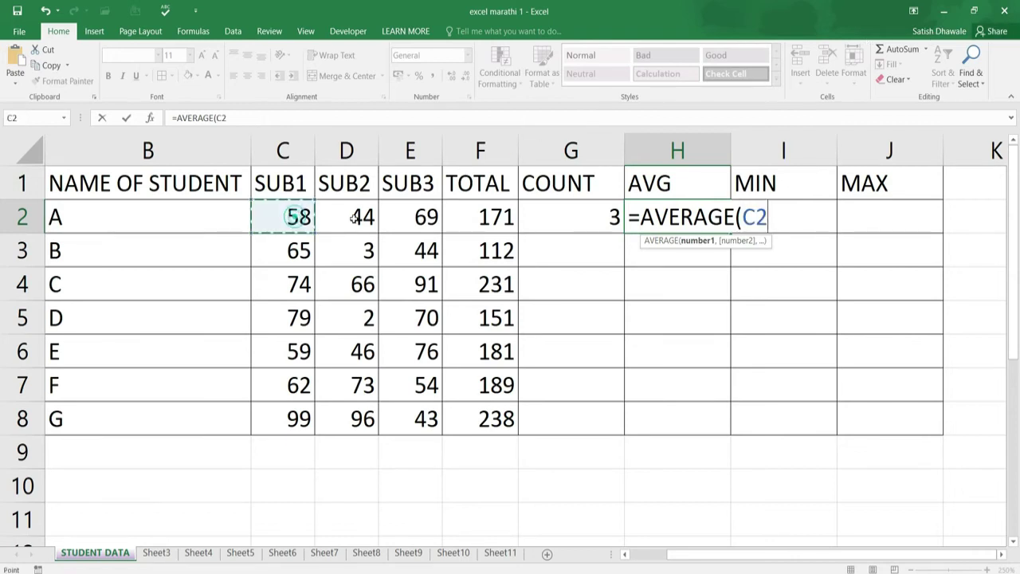
left_click_drag(353, 217, 416, 220)
key("Return")
left_click(708, 222)
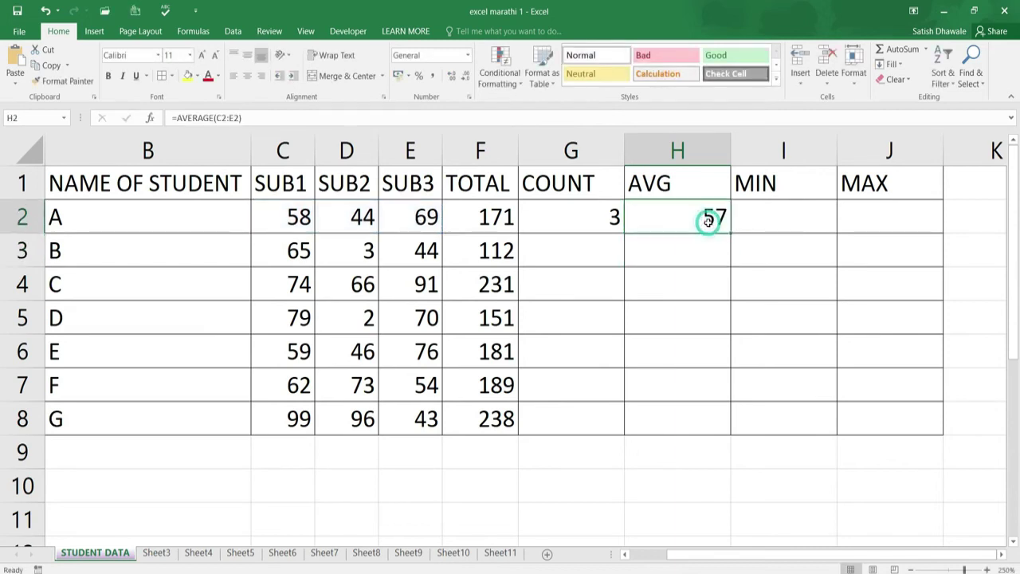
left_click(451, 80)
left_click(452, 79)
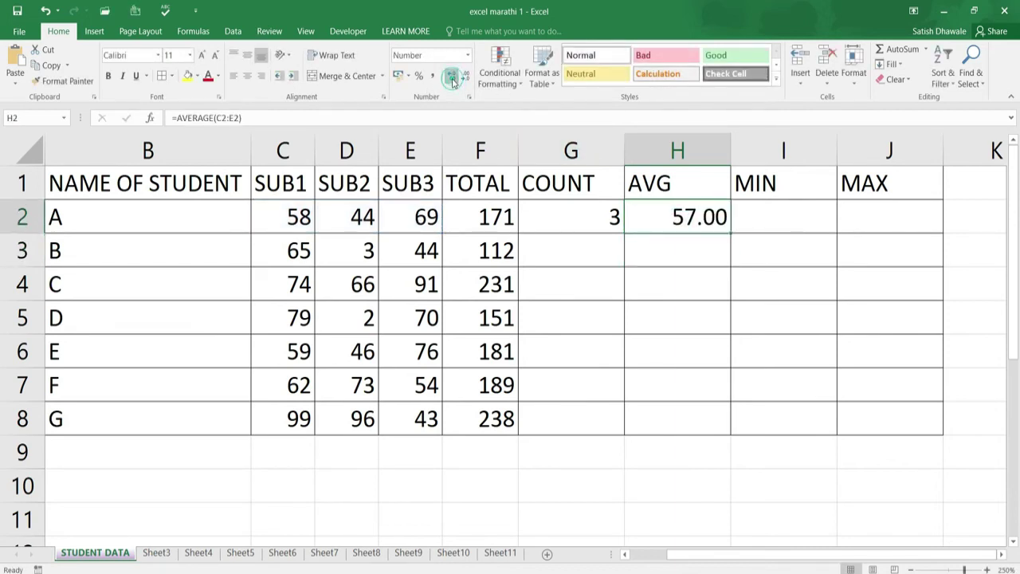
left_click(466, 77)
left_click(467, 77)
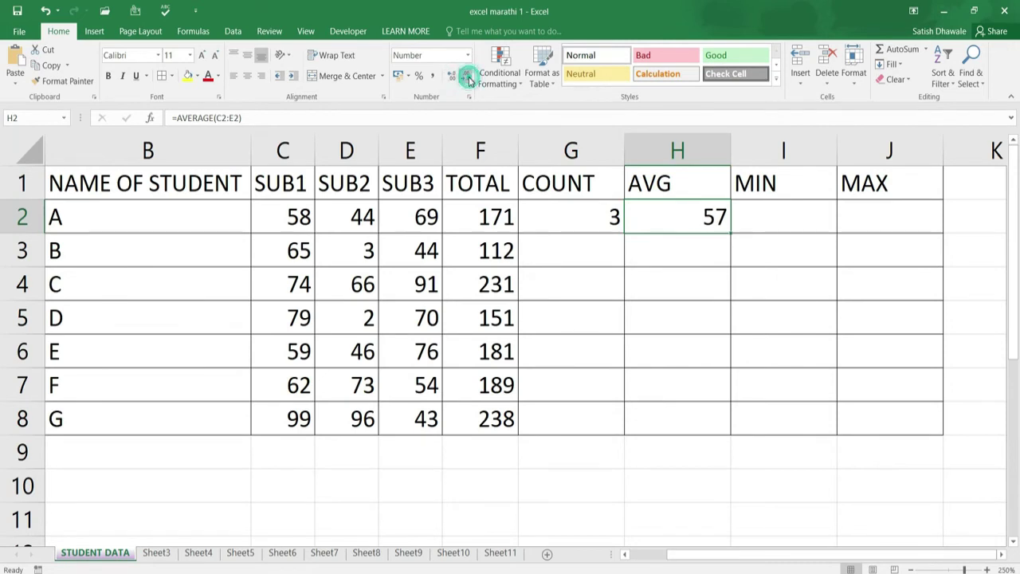
left_click(451, 80)
left_click(451, 80)
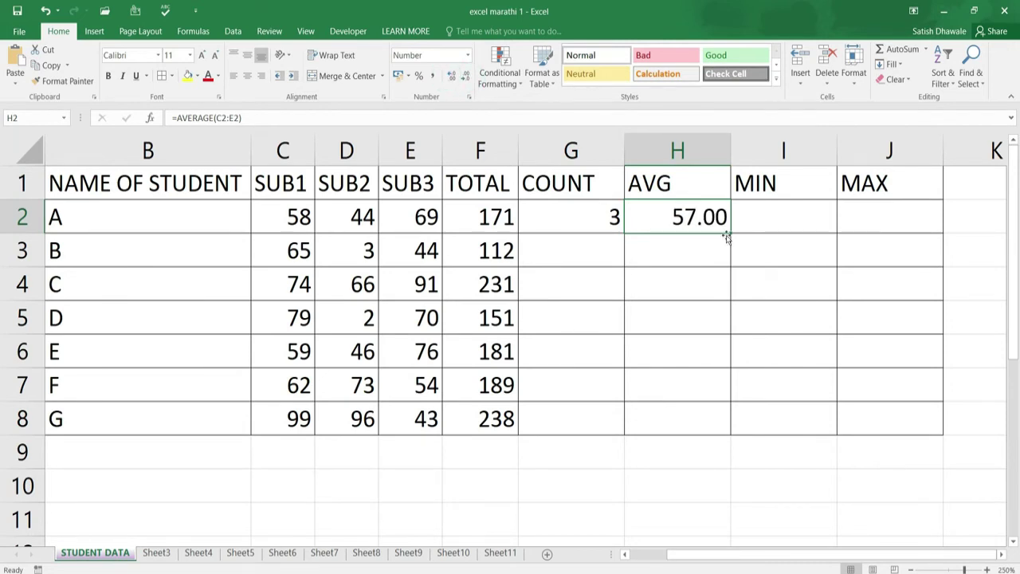
double_click(730, 232)
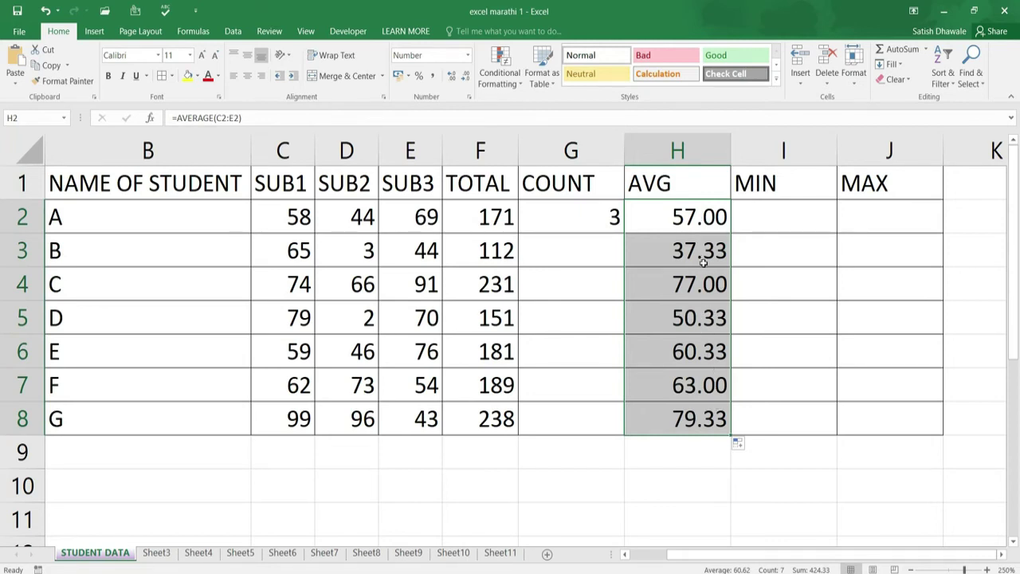
key("ctrl+z")
key("ctrl+z")
key("ctrl+z")
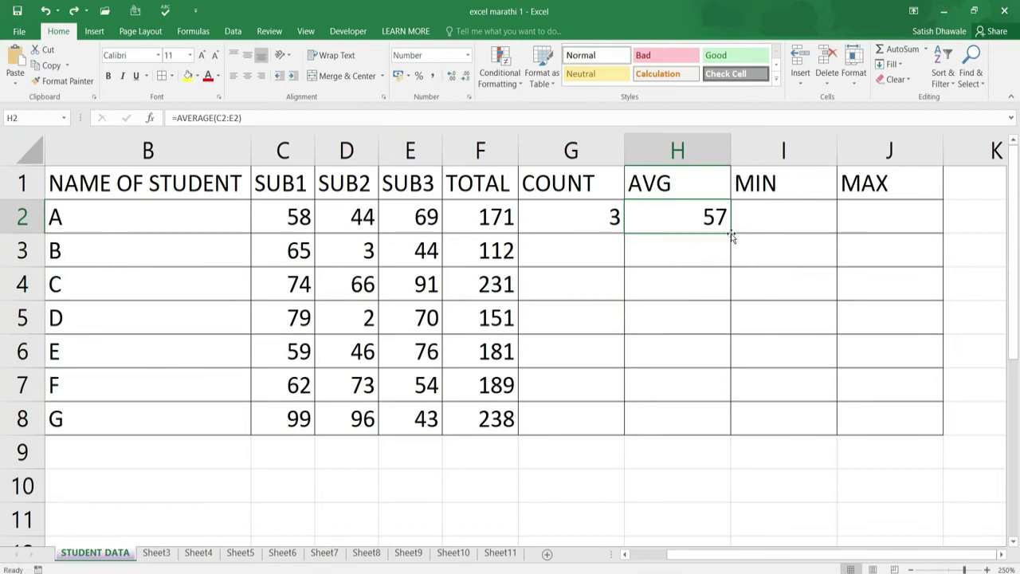
double_click(732, 237)
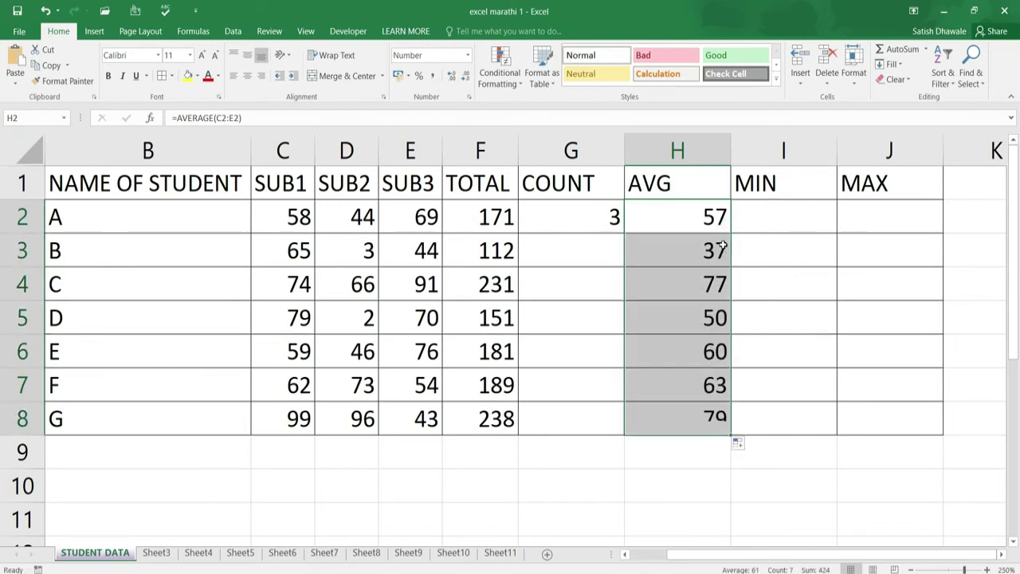
left_click(459, 78)
left_click(458, 79)
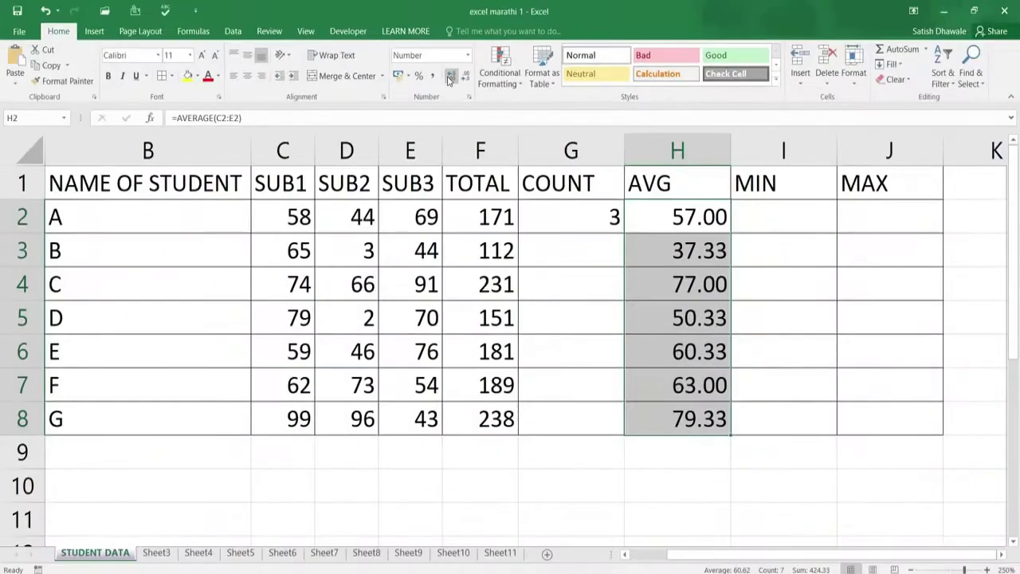
left_click(449, 78)
left_click(448, 77)
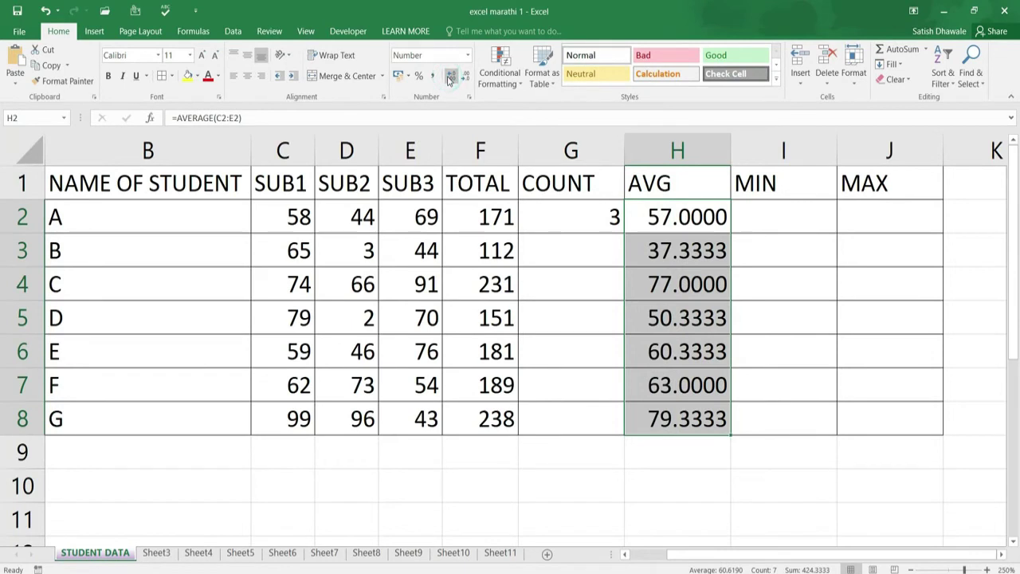
left_click(466, 77)
left_click(466, 76)
left_click(466, 76)
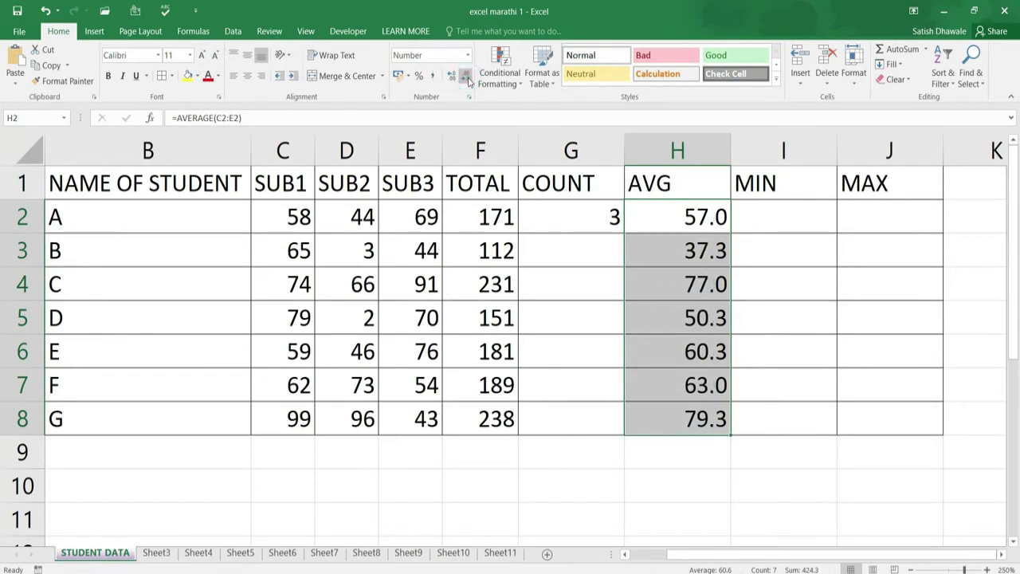
left_click(466, 76)
key("Delete")
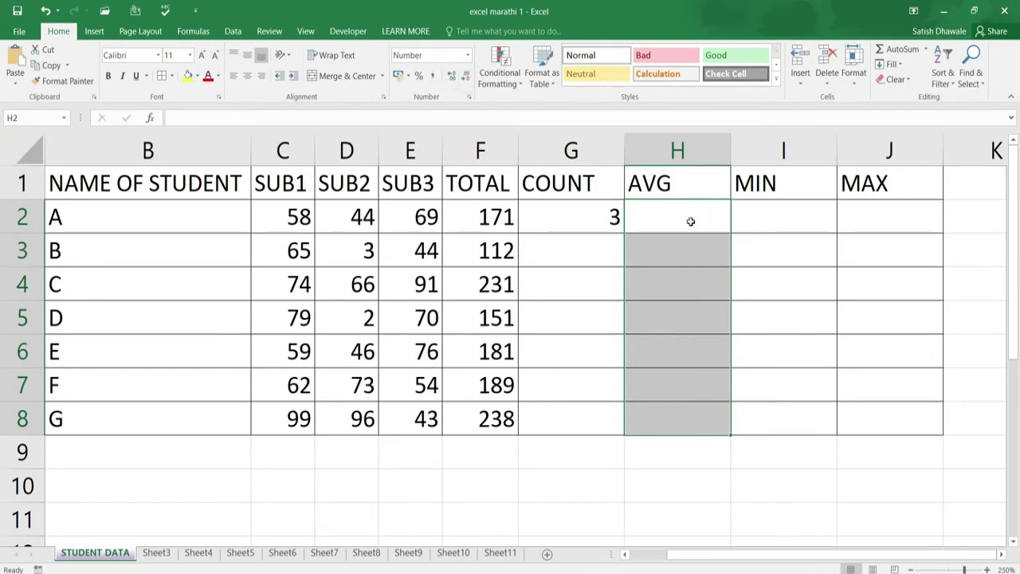
left_click(690, 221)
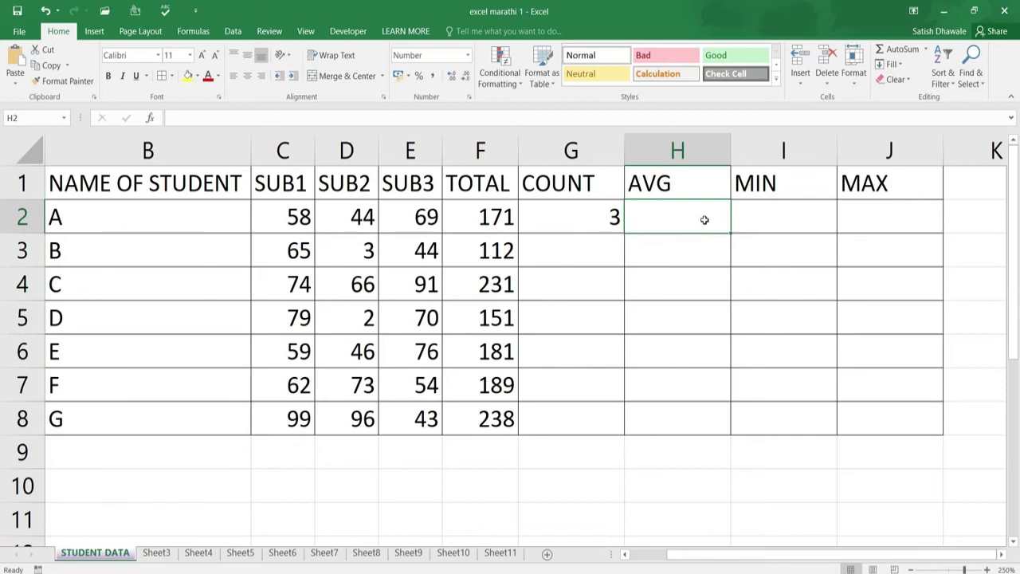
- Insert an AVERAGE of C2:E2 in H2, showing 57 for student A
key("alt")
key("h")
key("u")
key("a")
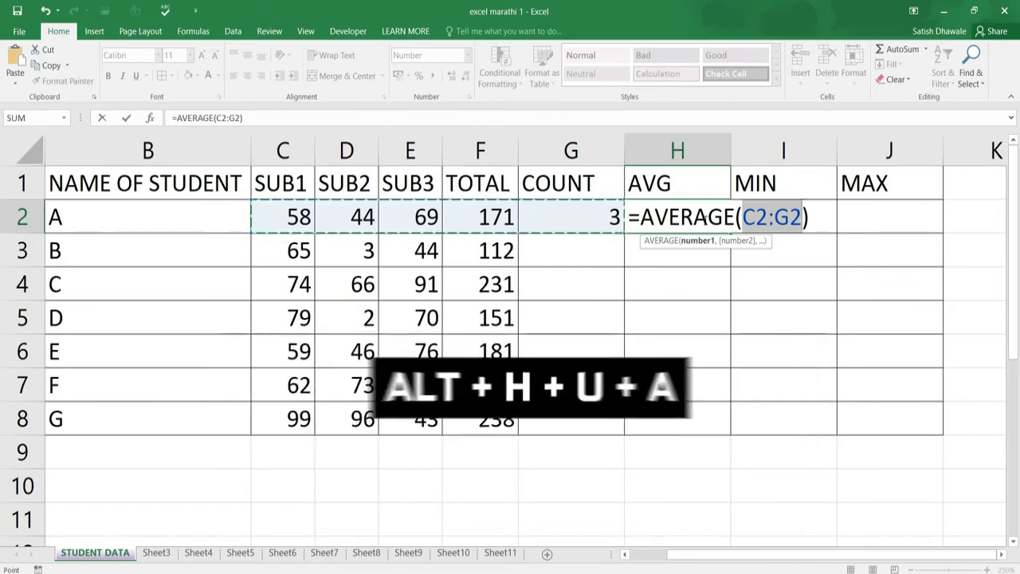
key("shift+Left")
key("shift+Left")
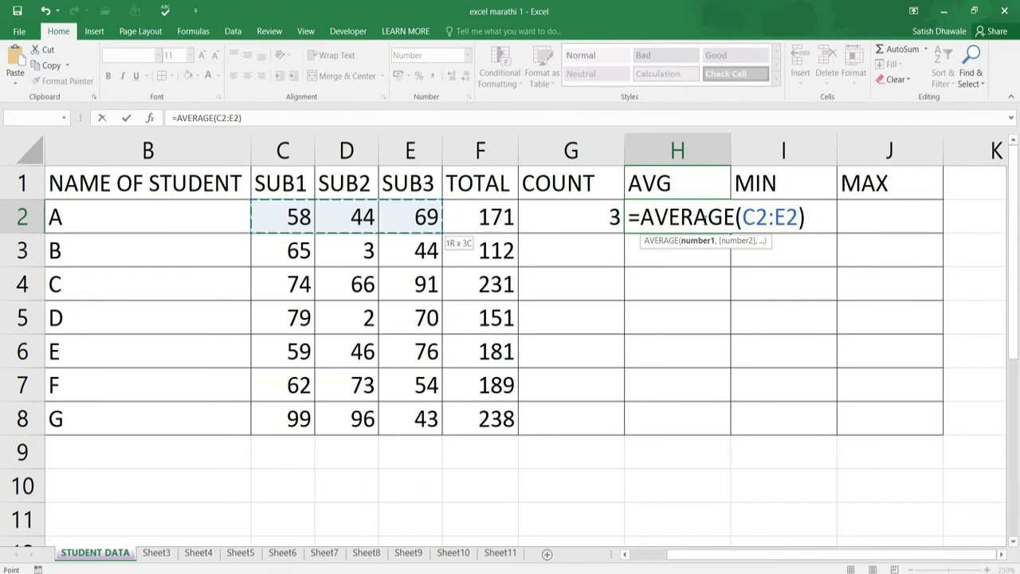
key("Return")
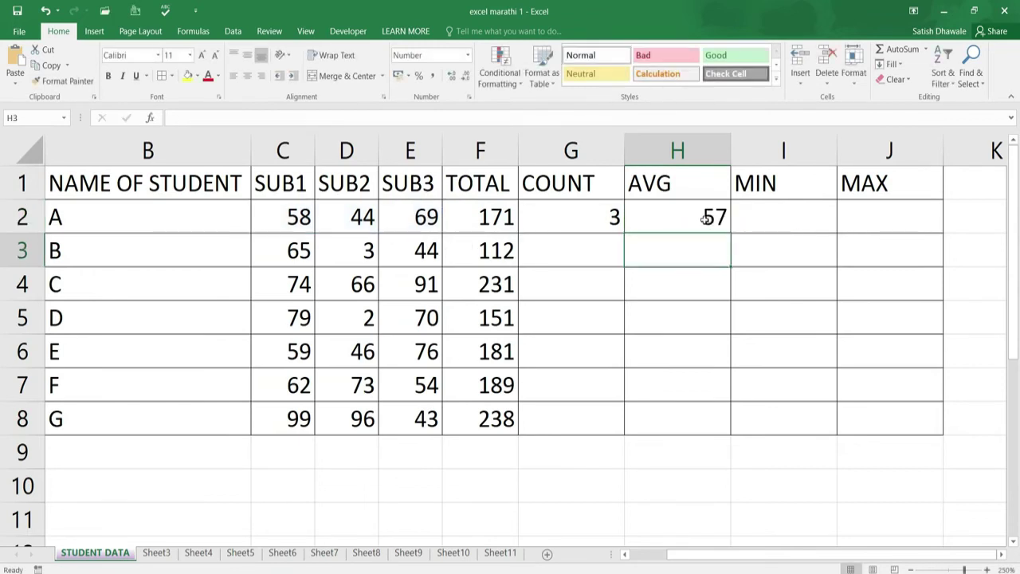
key("Up")
key("Right")
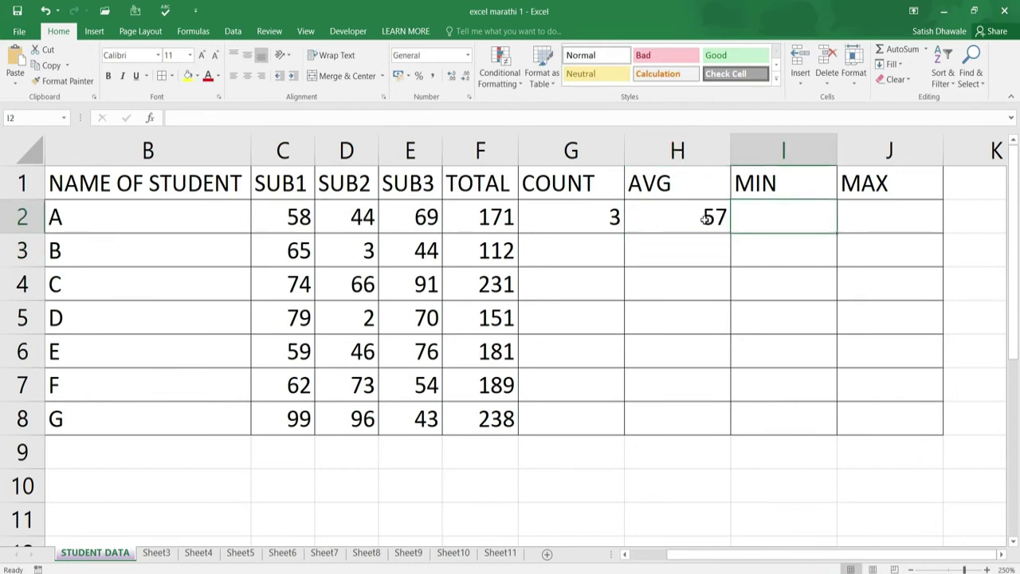
- Insert =MIN(C2:E2) in I2, showing 44 for student A
key("alt+h")
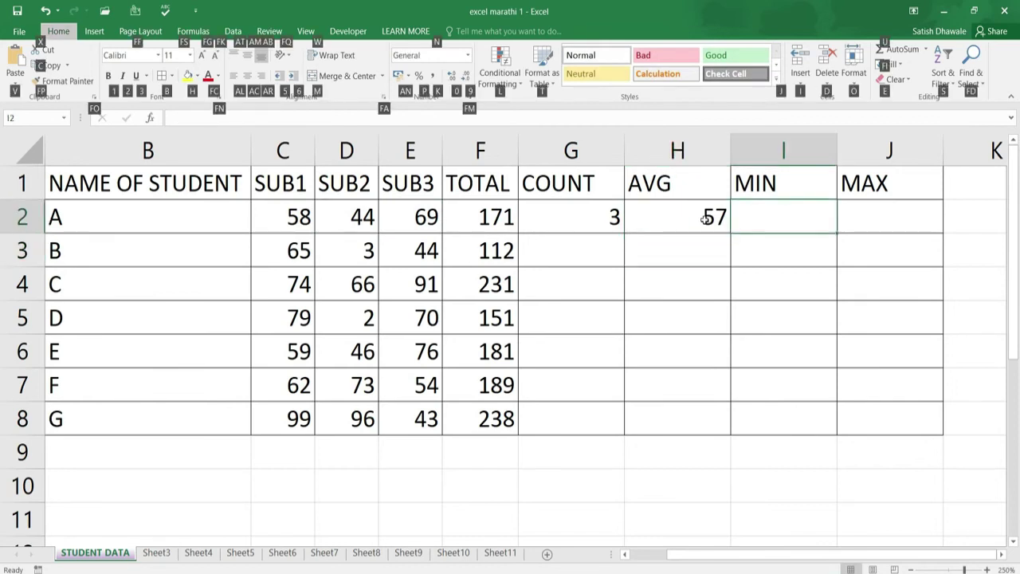
key("u")
key("i")
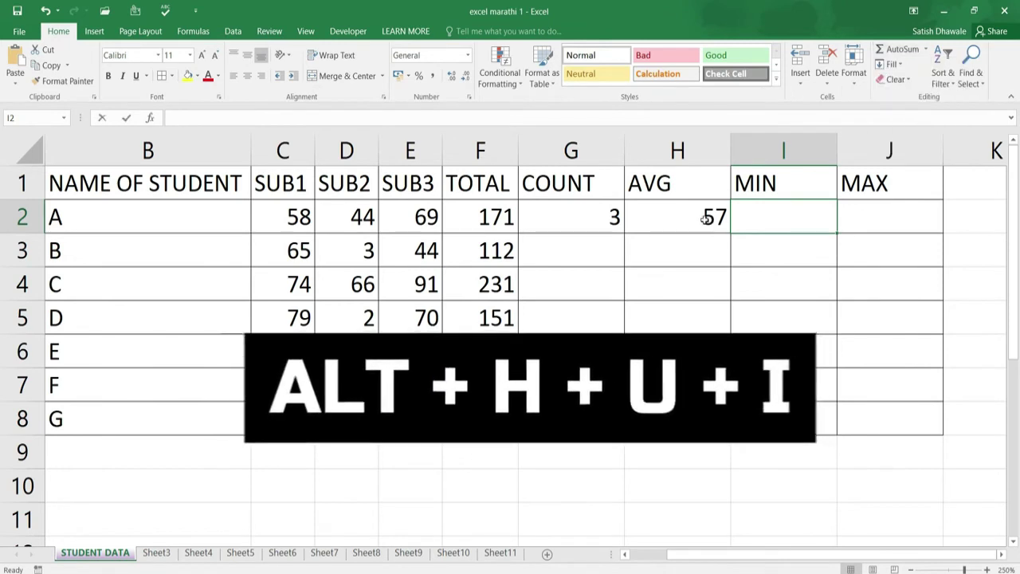
key("shift+Left")
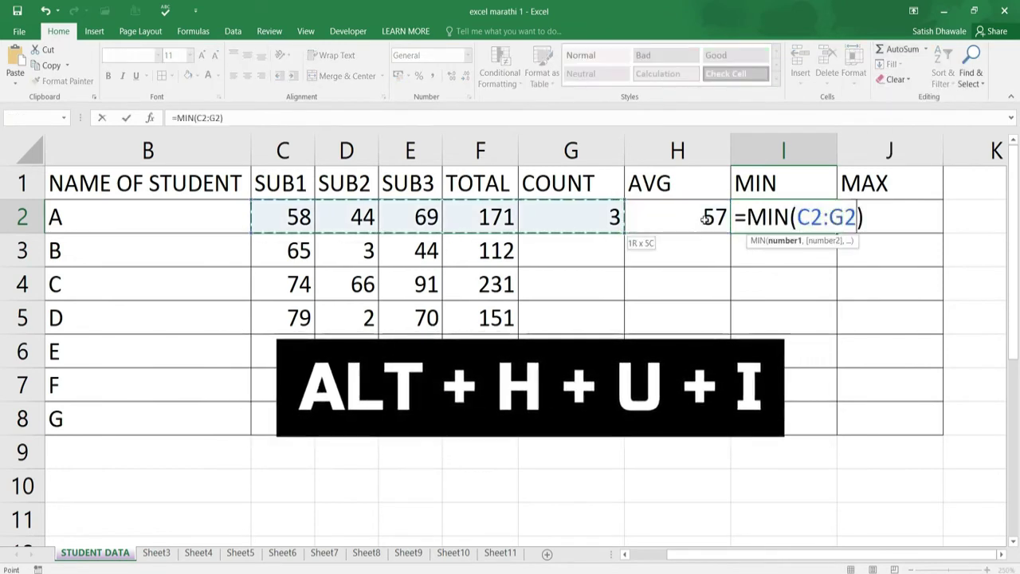
key("shift+Left")
key("shift+Left")
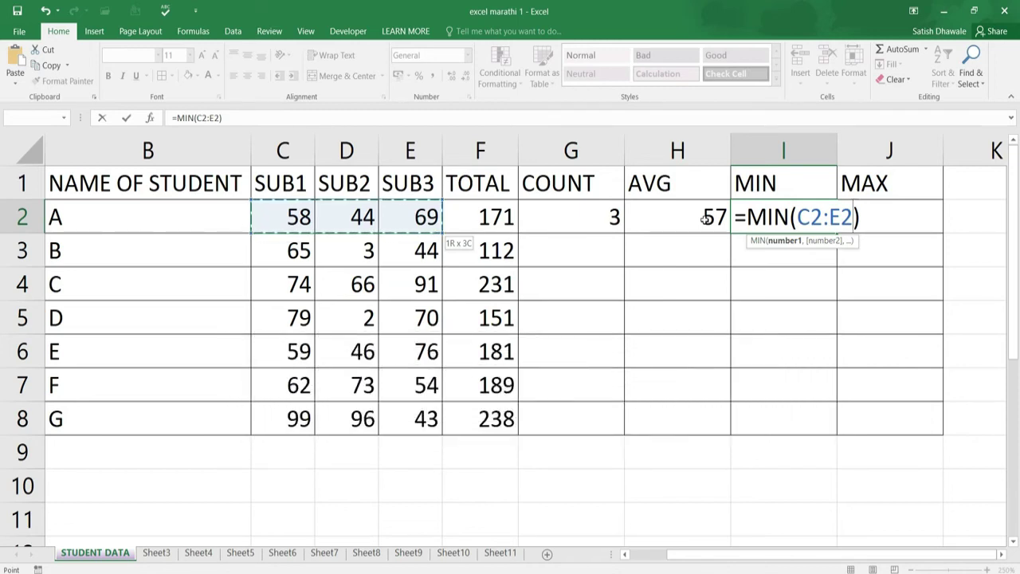
key("Return")
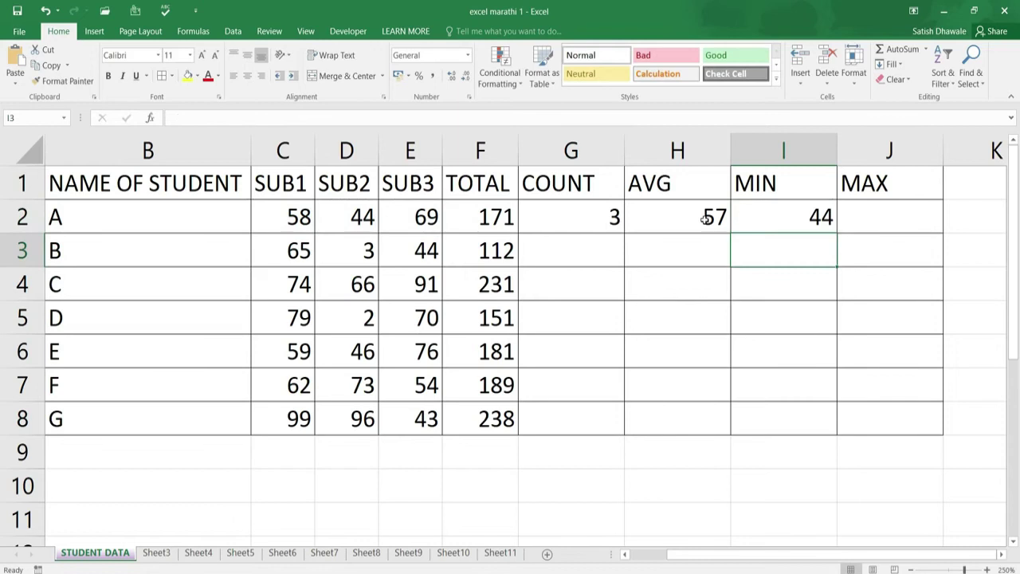
key("Up")
key("Right")
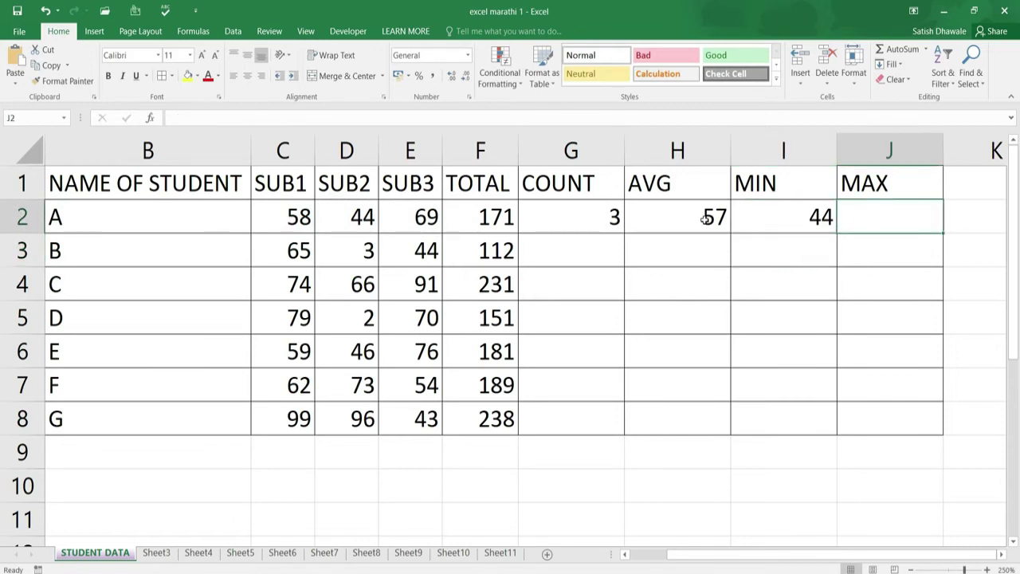
- Put =MAX(C2:E2) in J2, redoing it via AutoSum Max after a typed attempt
type("=MAX")
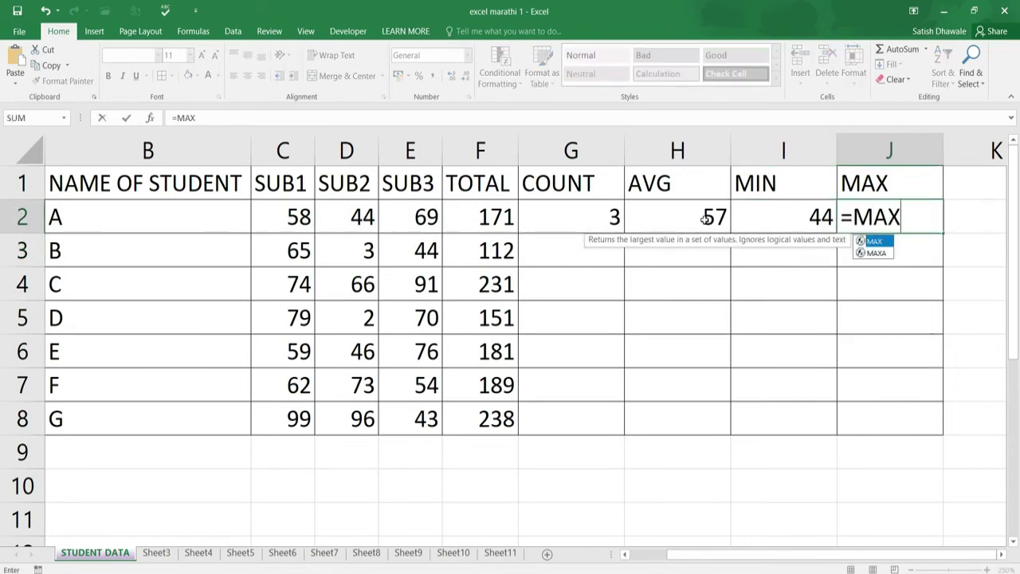
type("(")
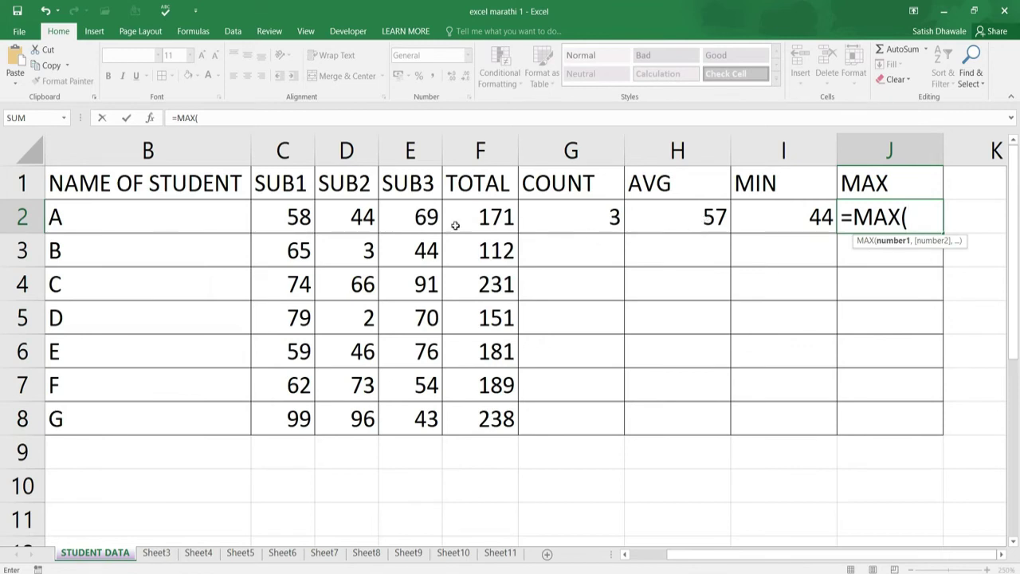
left_click(293, 220)
left_click_drag(294, 220, 402, 223)
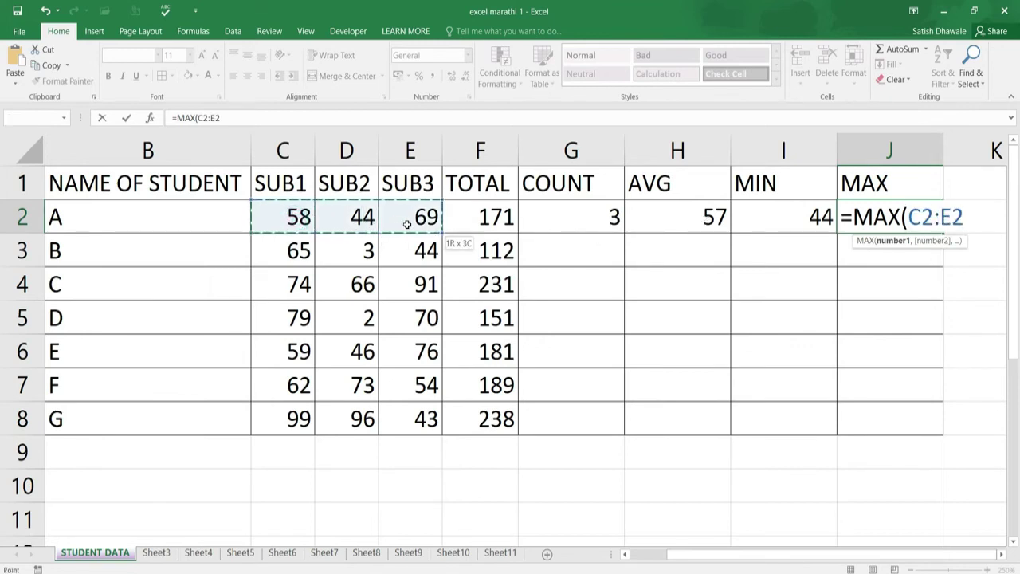
key("Return")
left_click(875, 228)
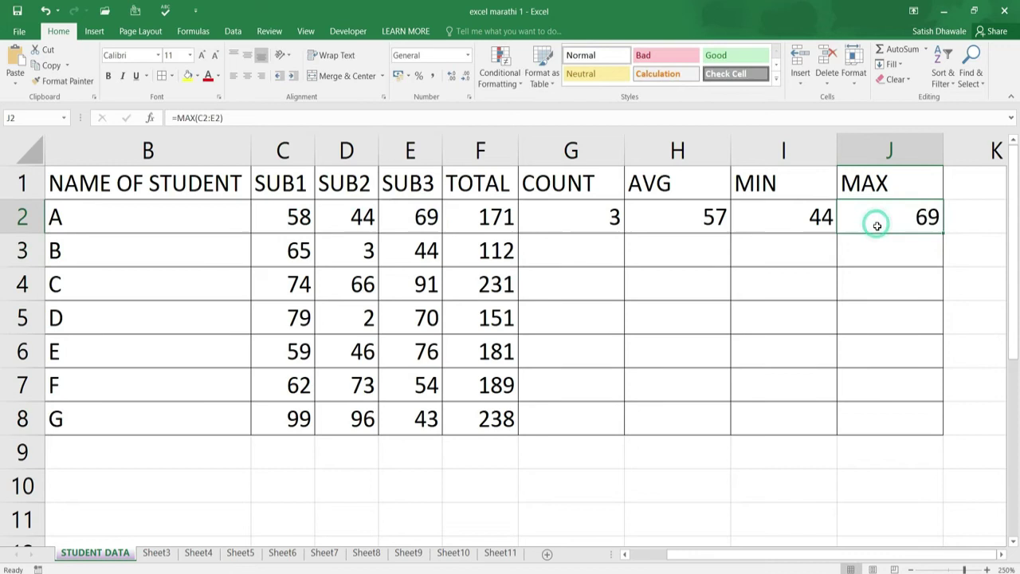
key("Delete")
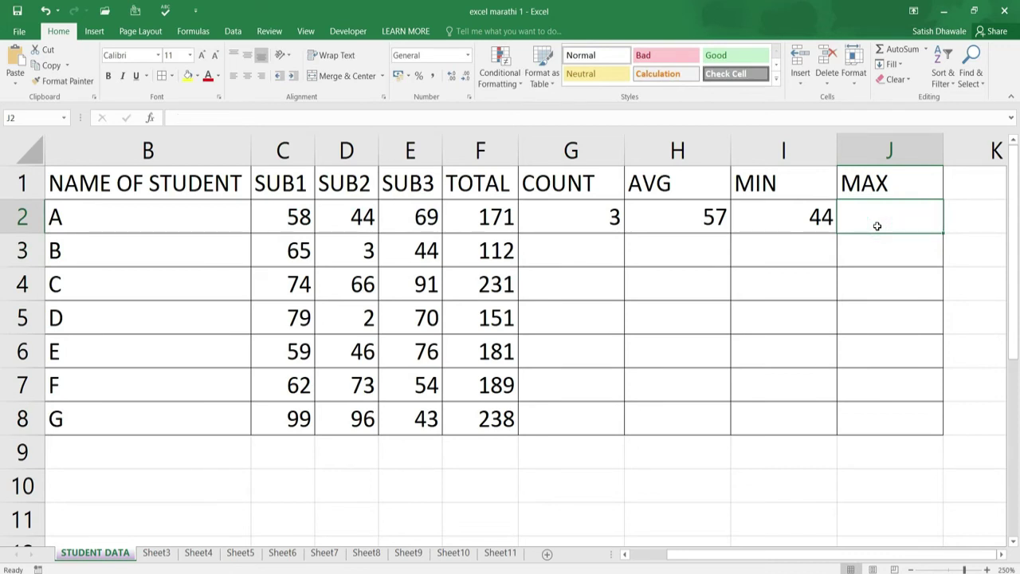
key("u")
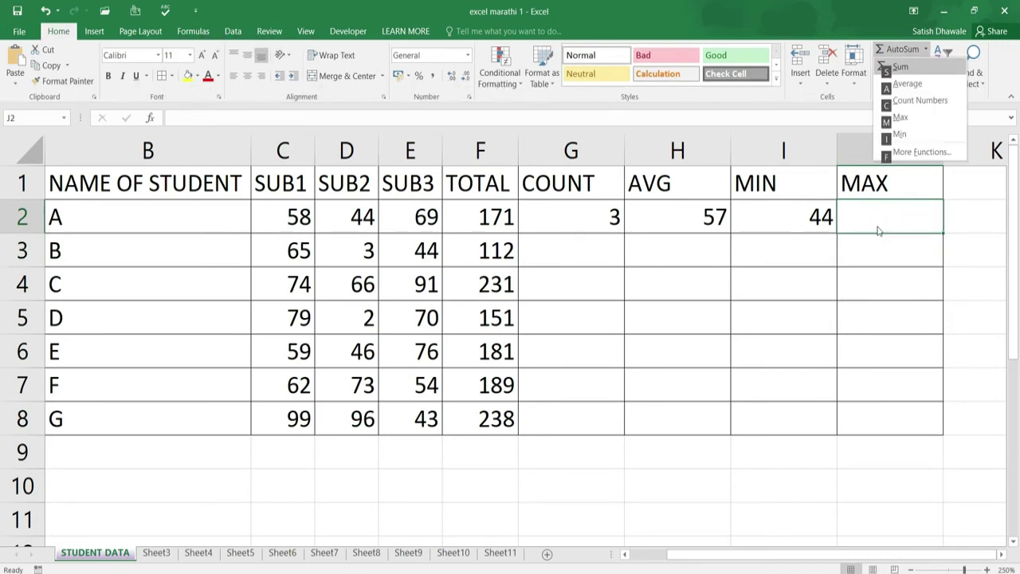
key("m")
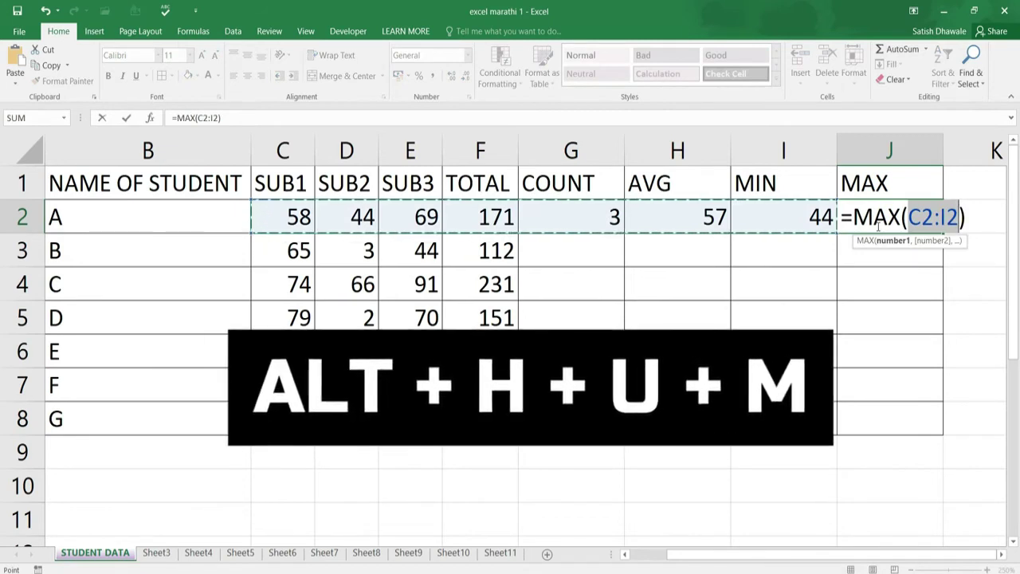
key("shift+Left")
key("shift+Left")
key("shift+Left")
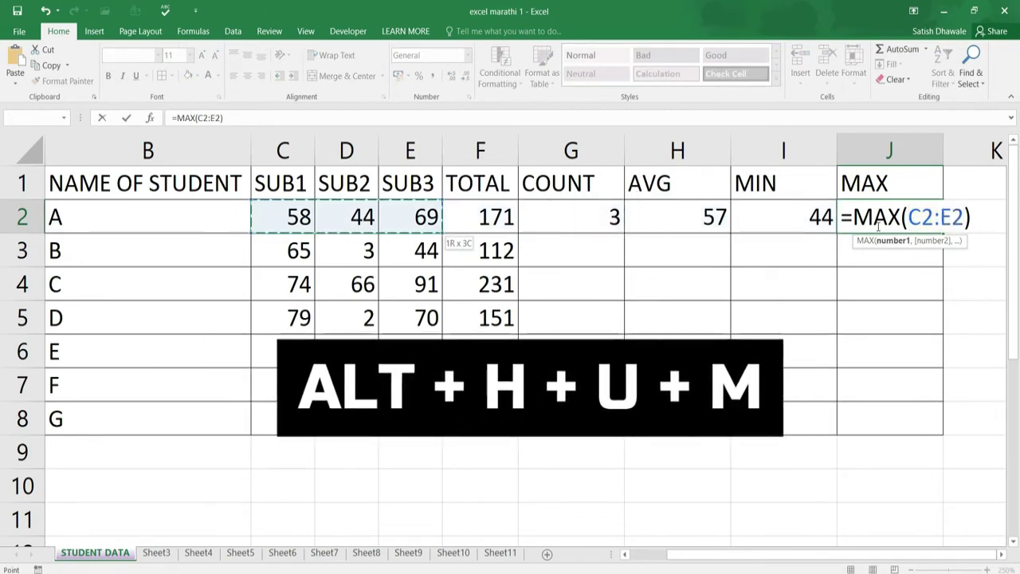
key("Return")
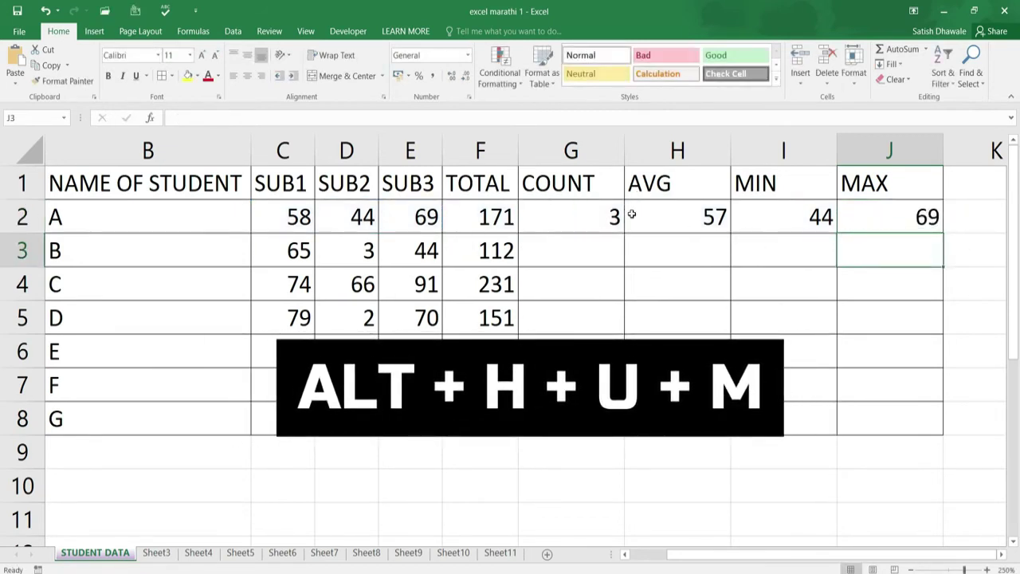
- Fill the G2:J2 formulas down to row 8 and show averages with two decimals
left_click_drag(596, 217, 884, 218)
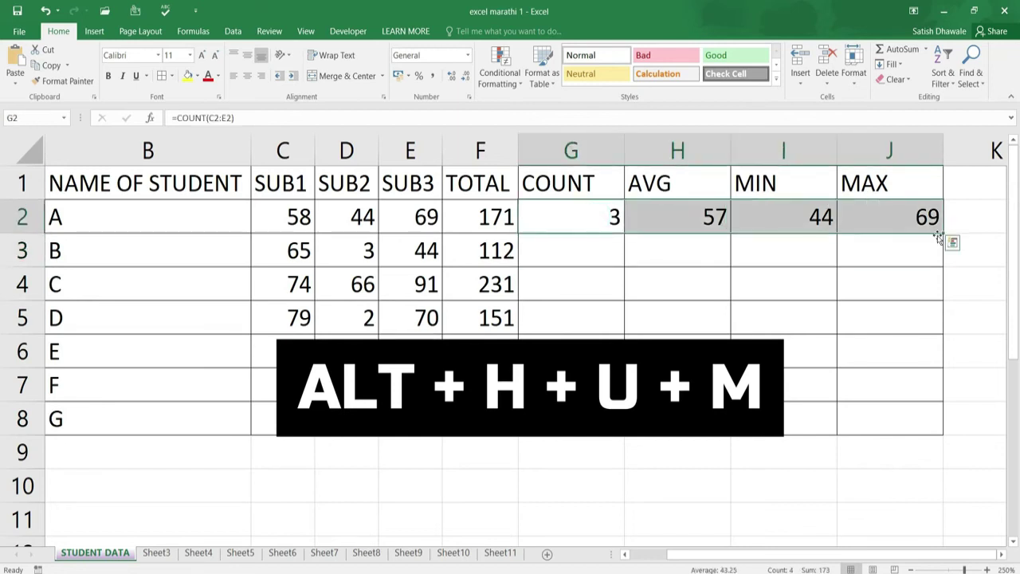
double_click(944, 234)
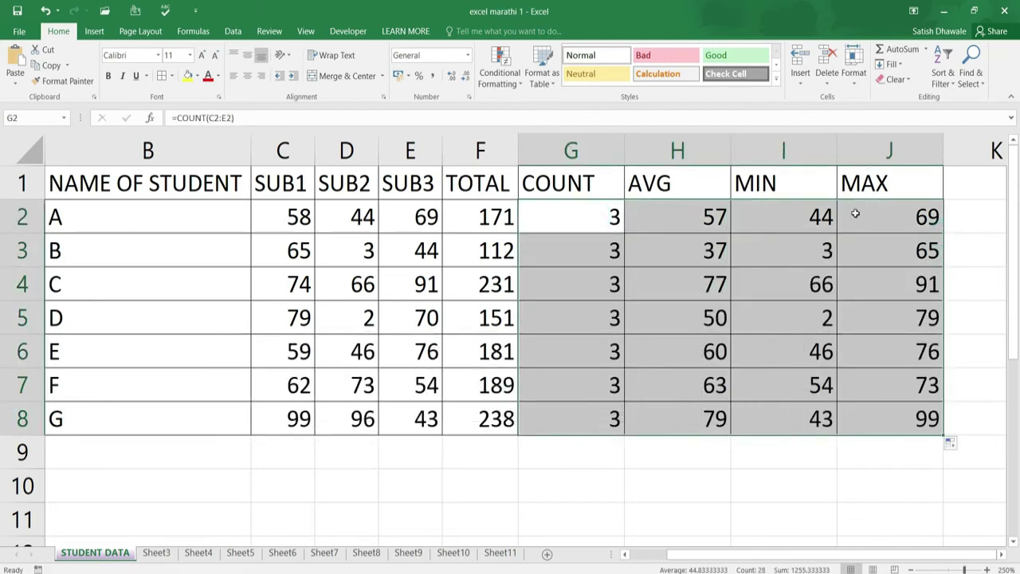
left_click_drag(712, 211, 712, 419)
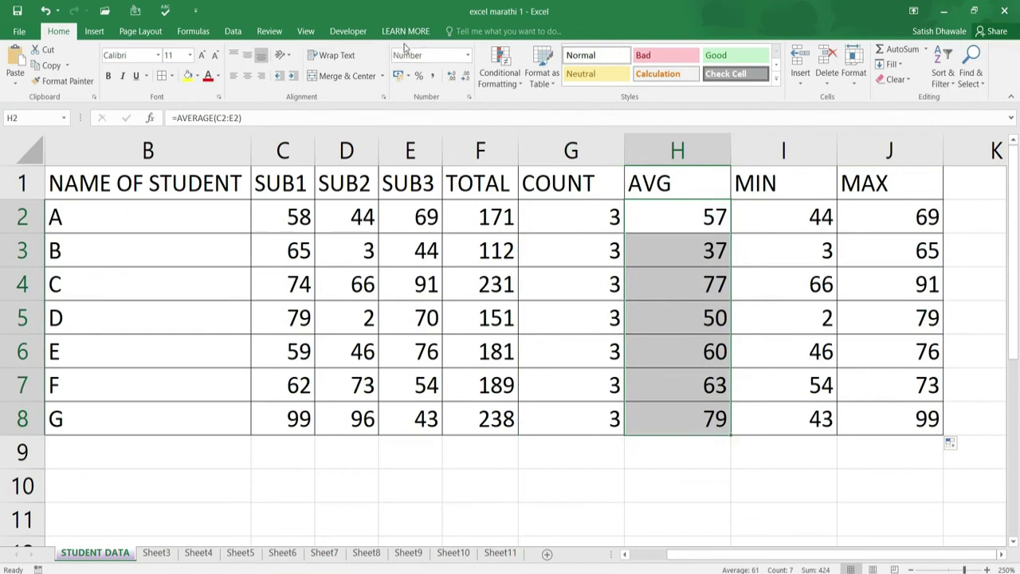
left_click(447, 78)
left_click(446, 78)
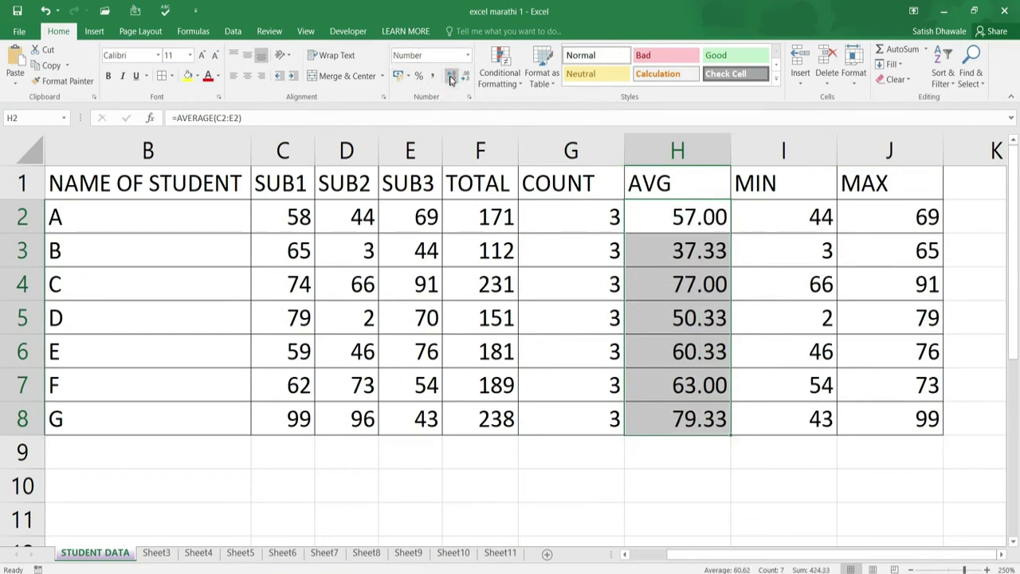
- AutoFit columns G through J to their contents
left_click_drag(894, 152, 583, 150)
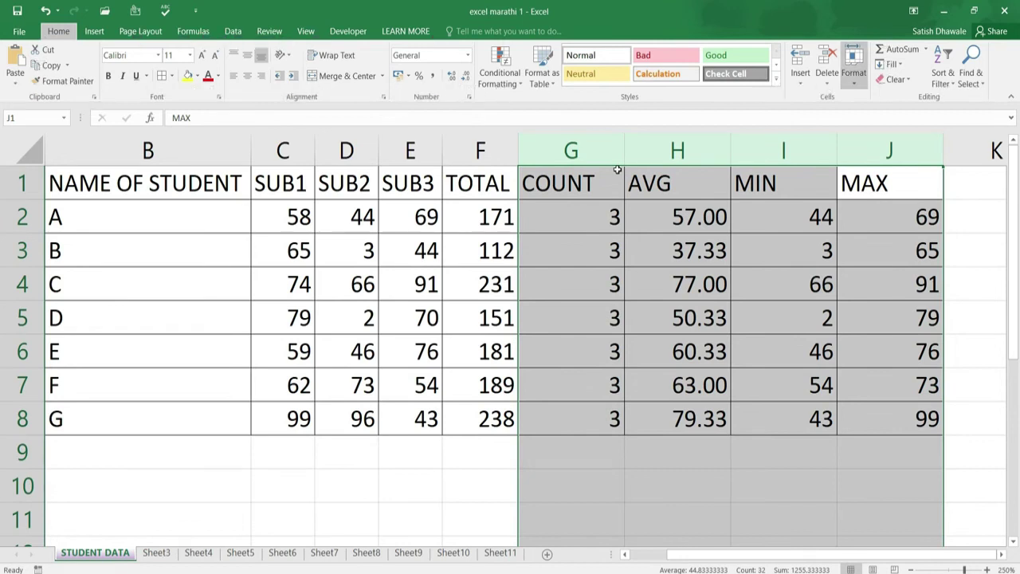
key("alt+h")
key("o")
key("i")
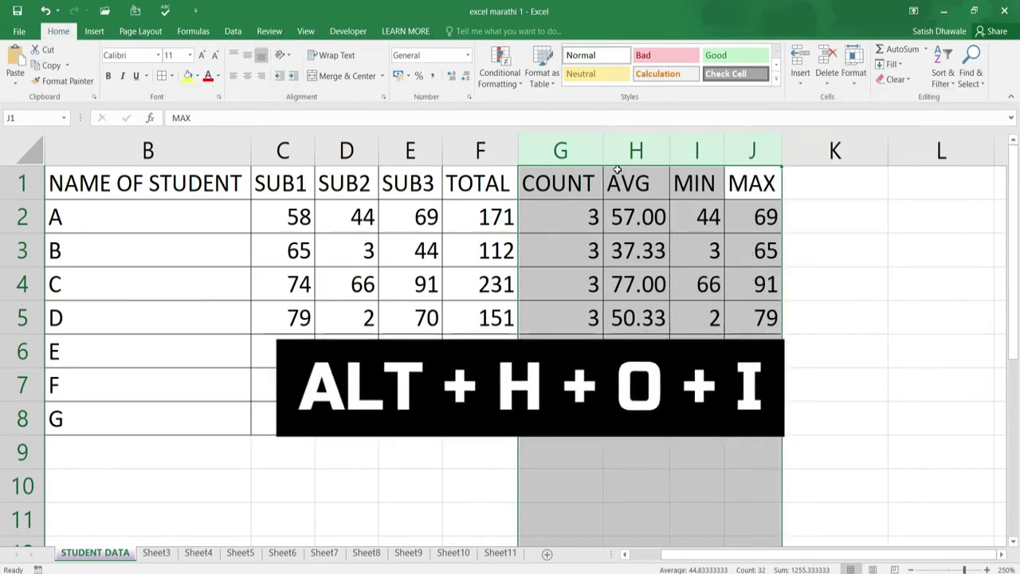
key("Right")
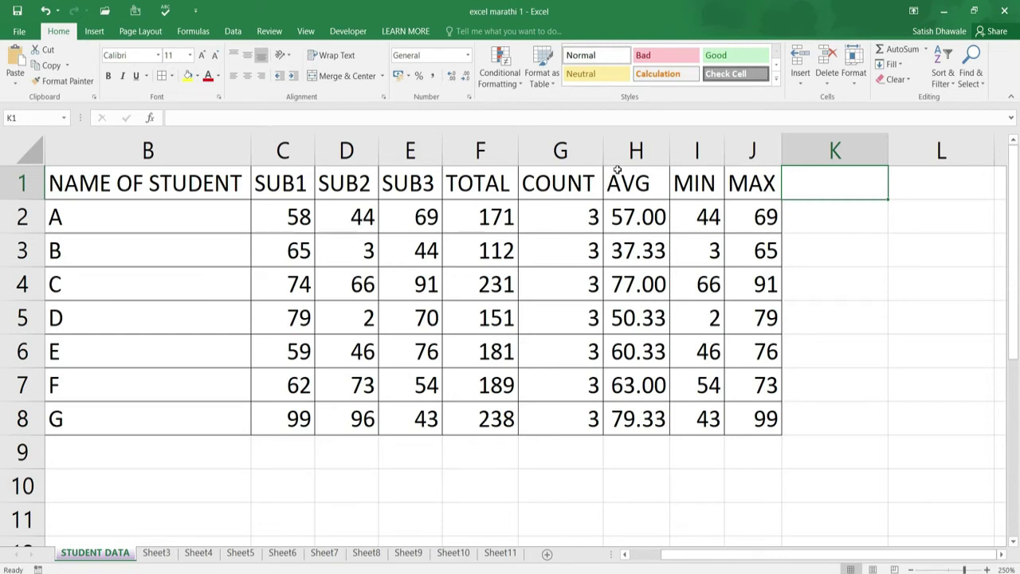
- Enter the heading %AGE in K1
type("PER")
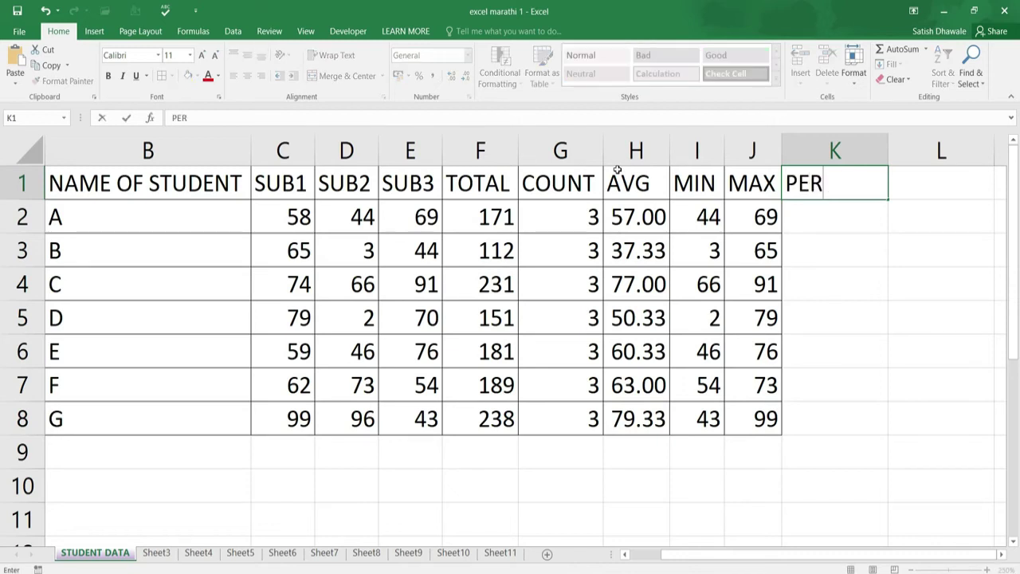
key("BackSpace")
key("BackSpace")
key("BackSpace")
type("%AGE")
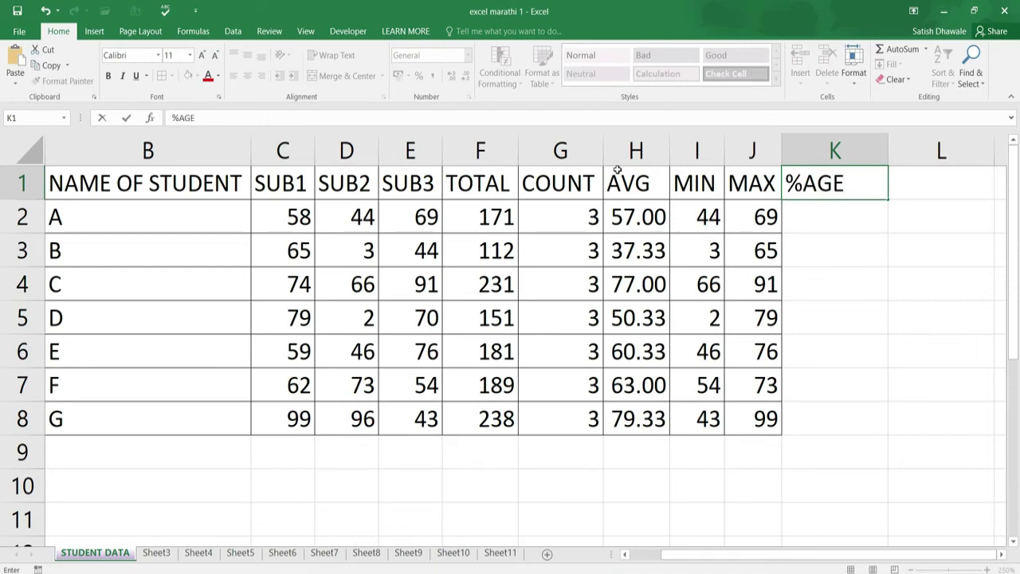
key("Return")
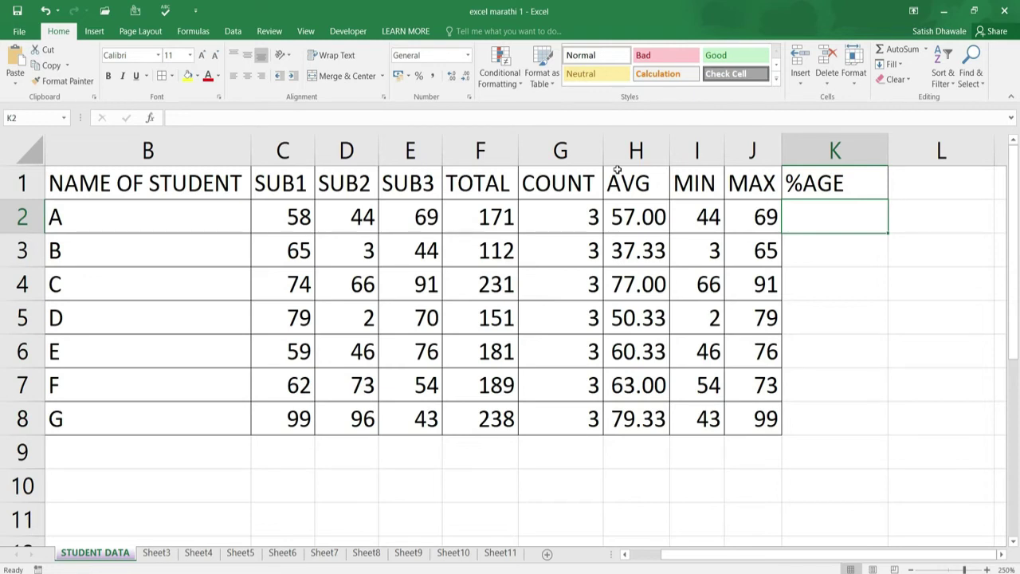
- Enter =F2/300*100 in K2 so student A's percentage shows 57
type("=")
left_click(478, 221)
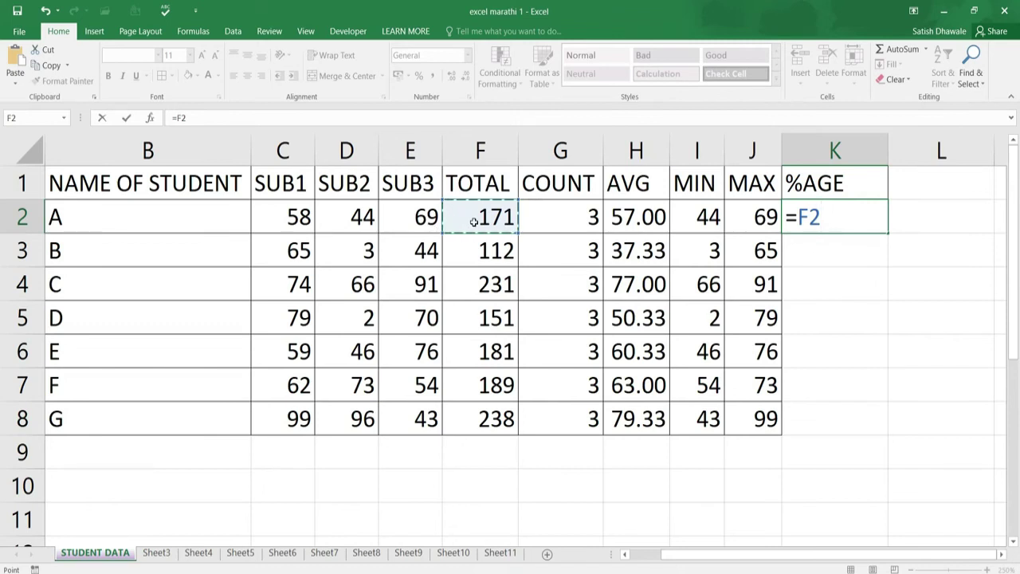
type("/")
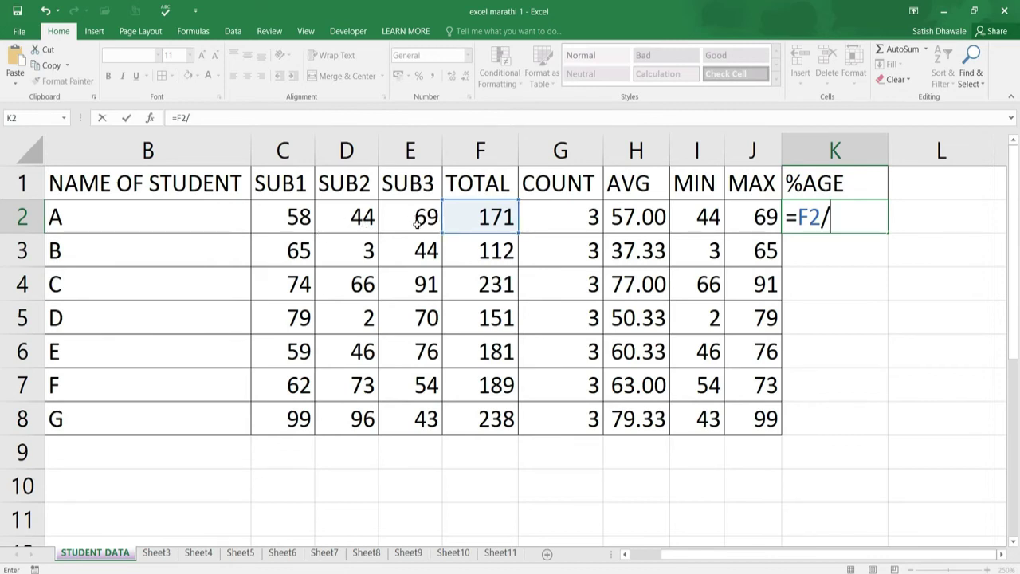
type("300")
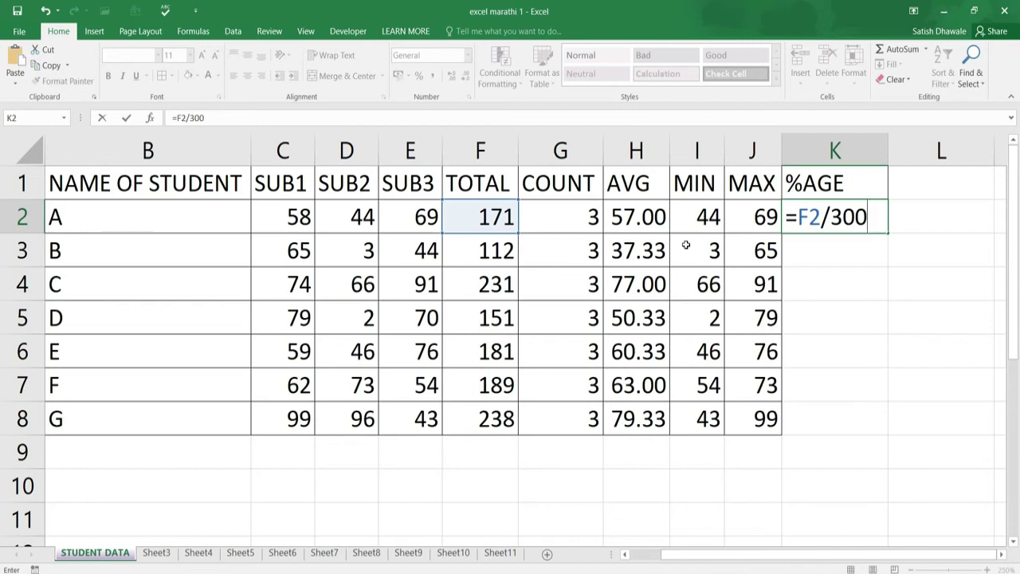
type("*100")
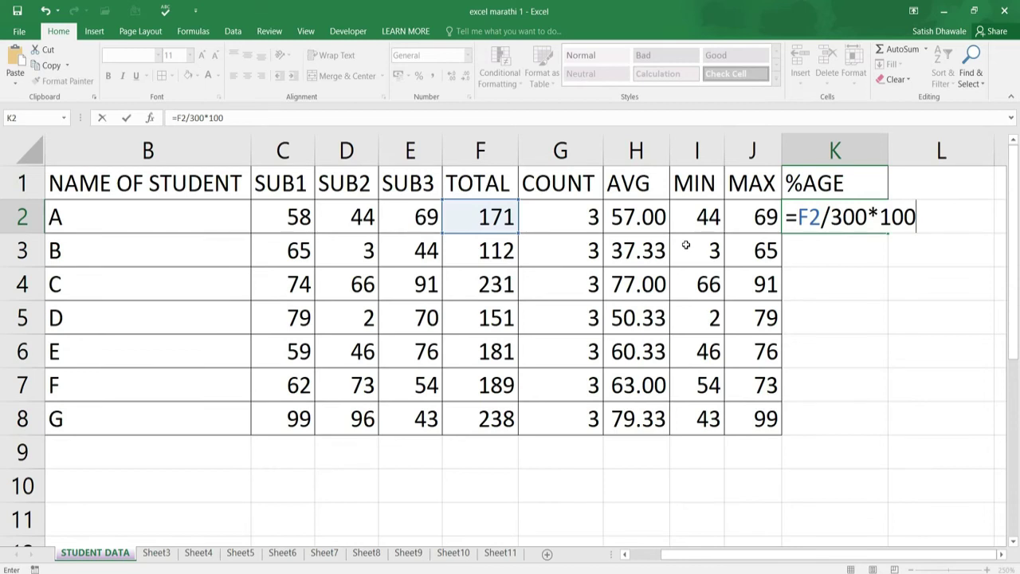
key("Return")
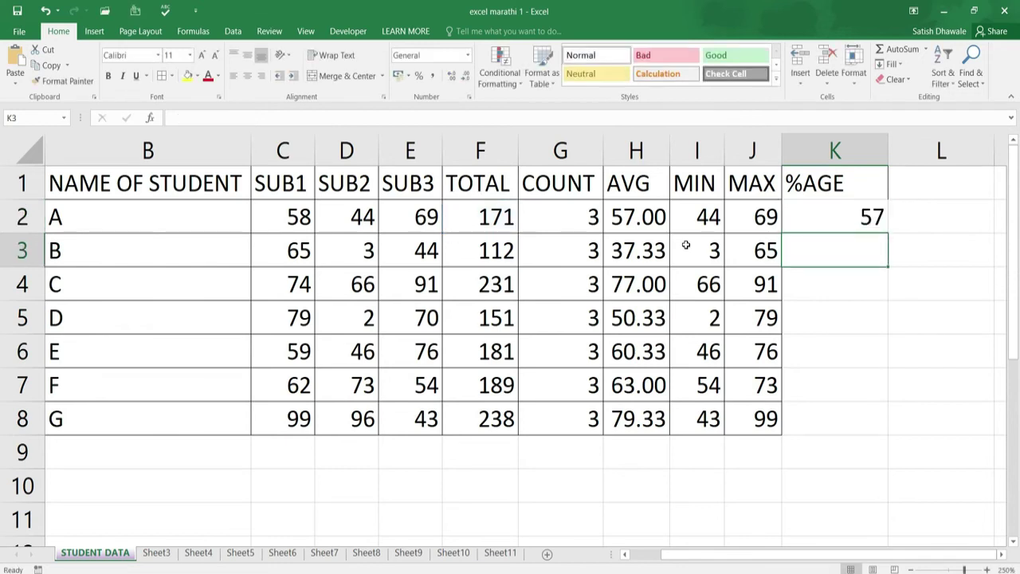
- Enter =F2/3 in L2 as a comparison, also giving 57
left_click(977, 221)
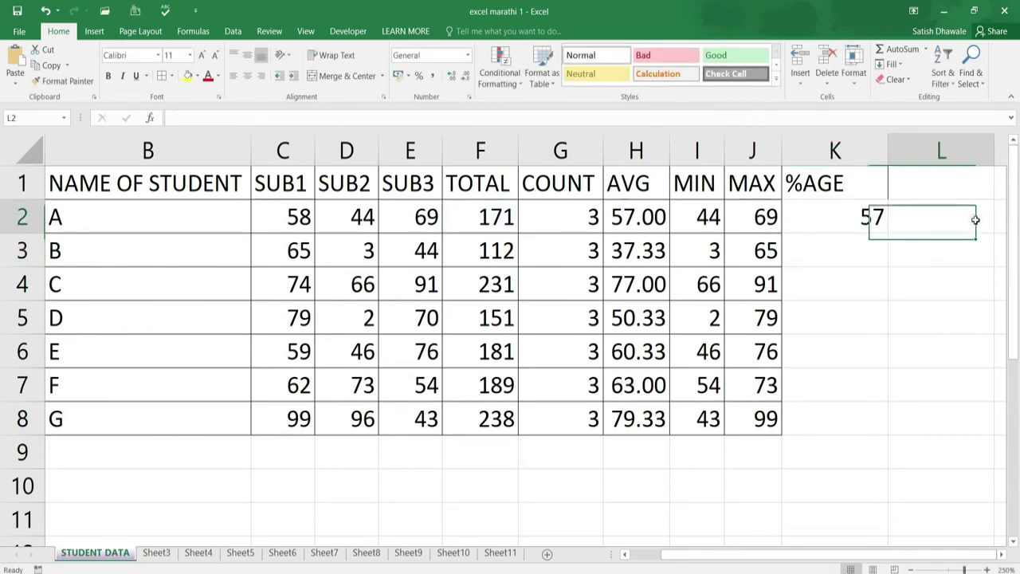
type("=")
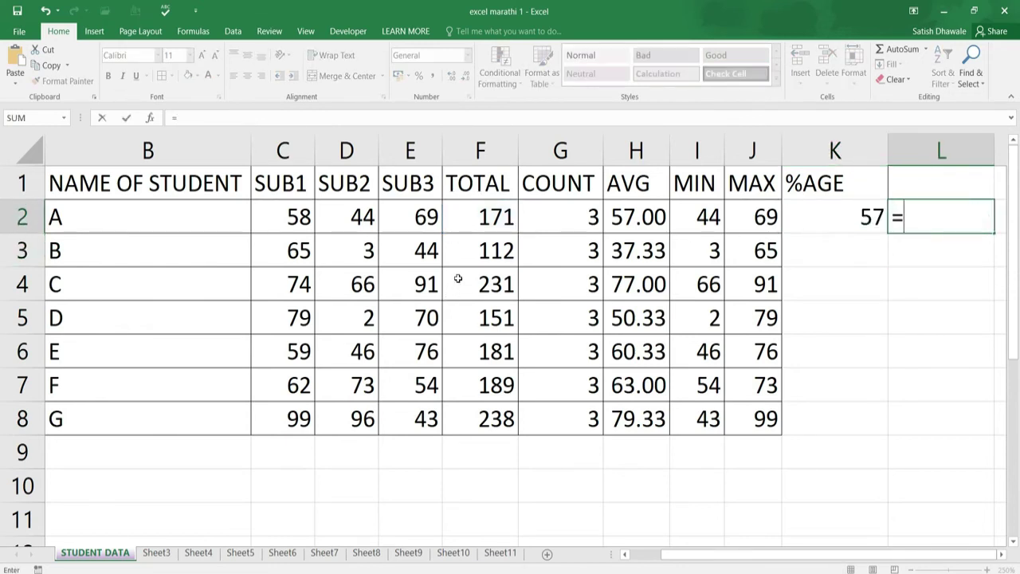
left_click(479, 222)
type("/3")
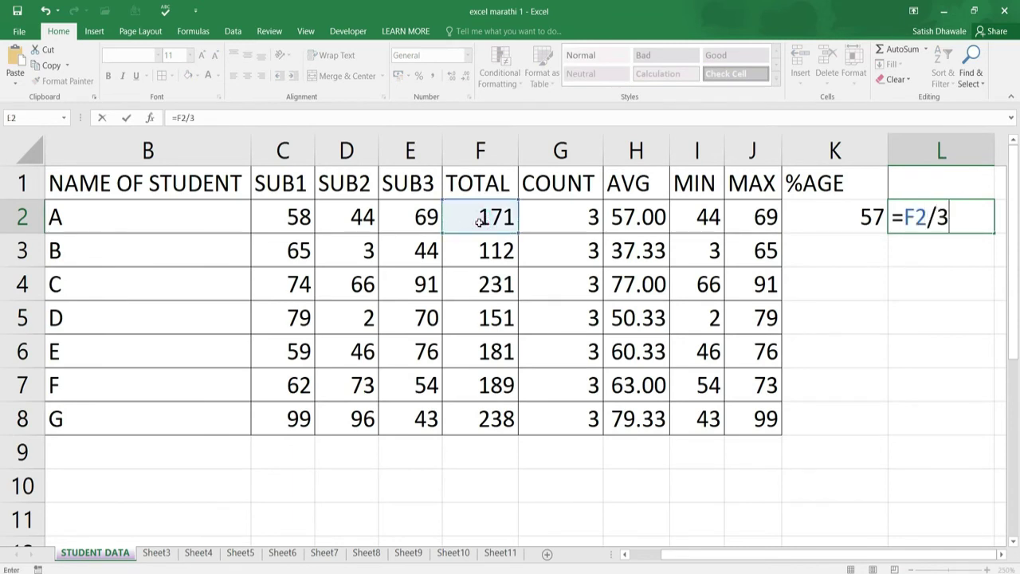
key("Return")
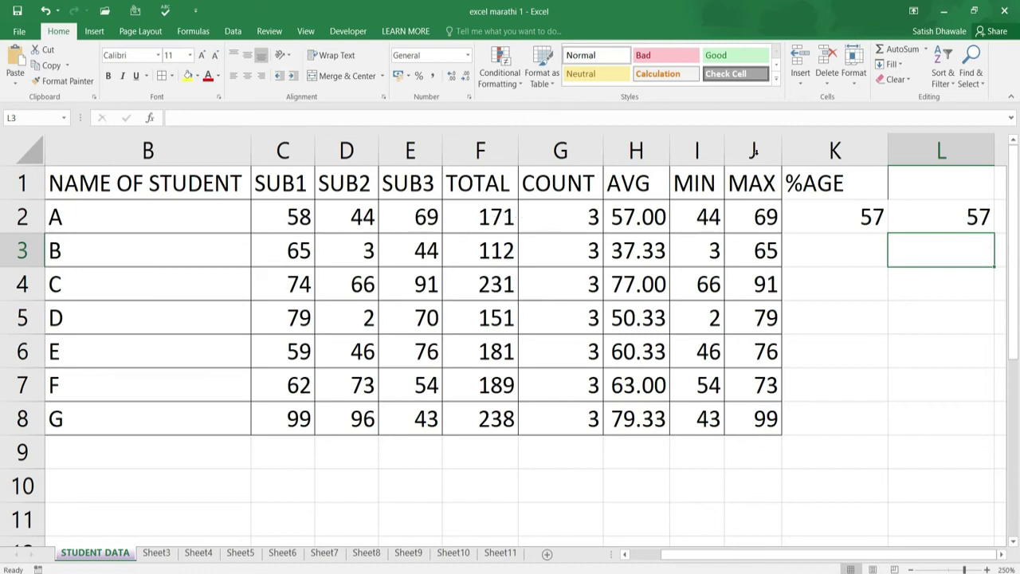
- Review the K2 and L2 formulas in edit mode, leaving both unchanged
left_click(844, 203)
double_click(843, 208)
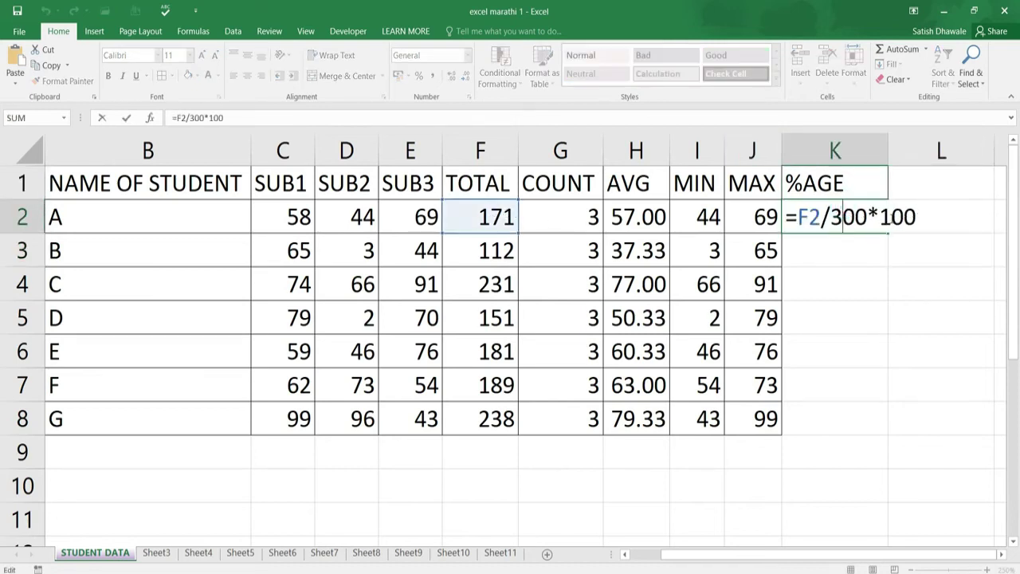
double_click(846, 215)
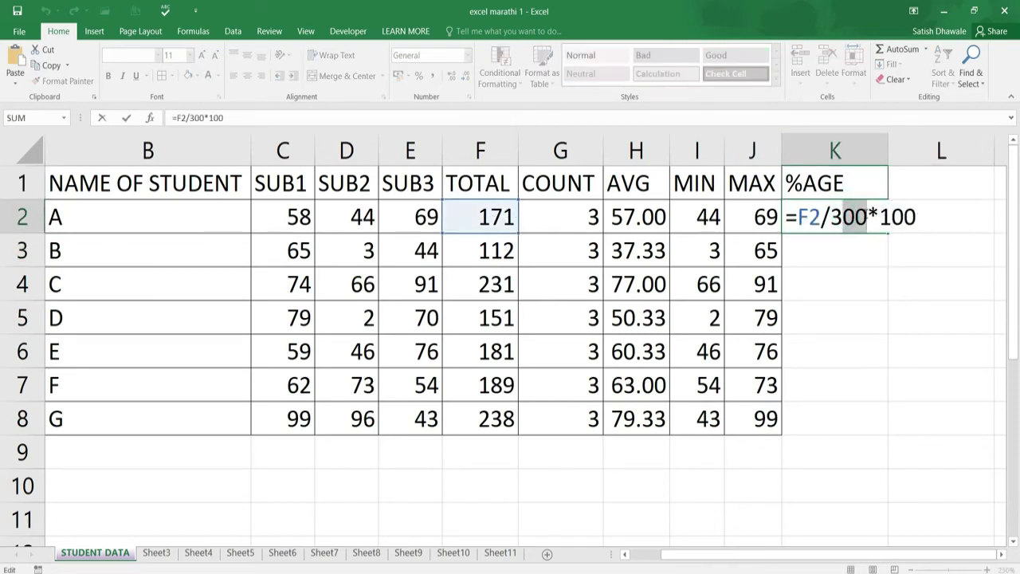
key("Return")
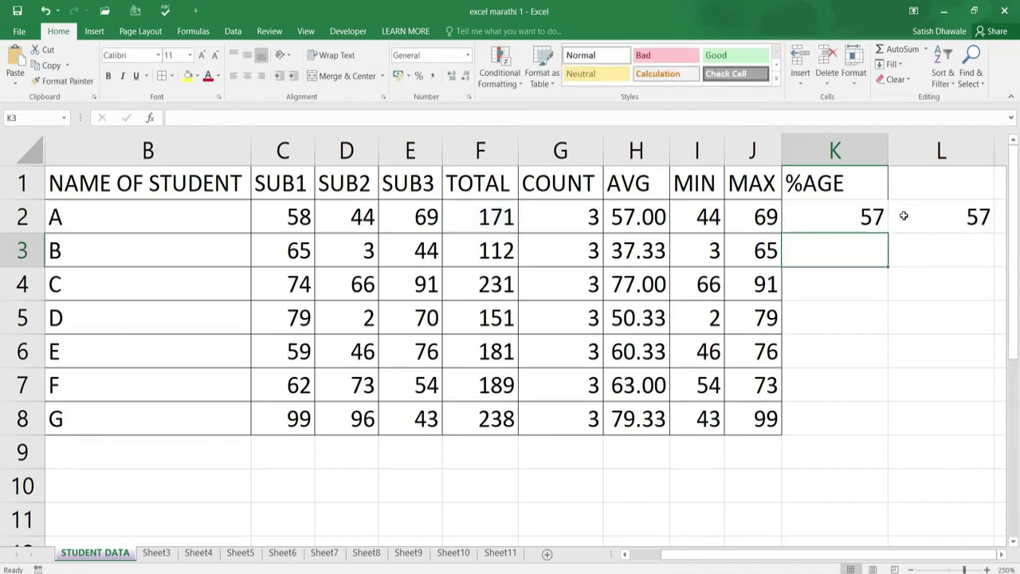
left_click(960, 220)
double_click(960, 220)
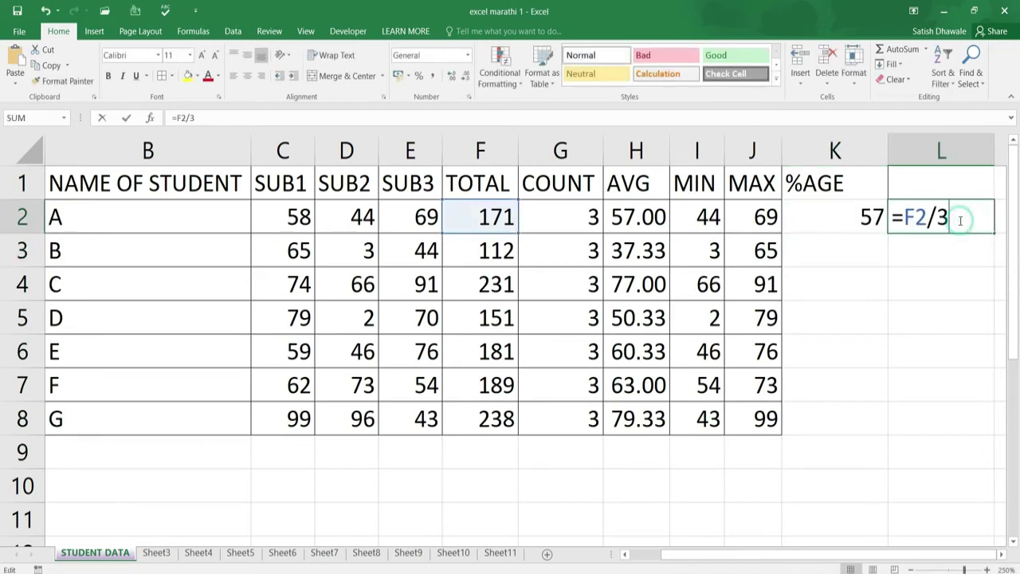
key("Return")
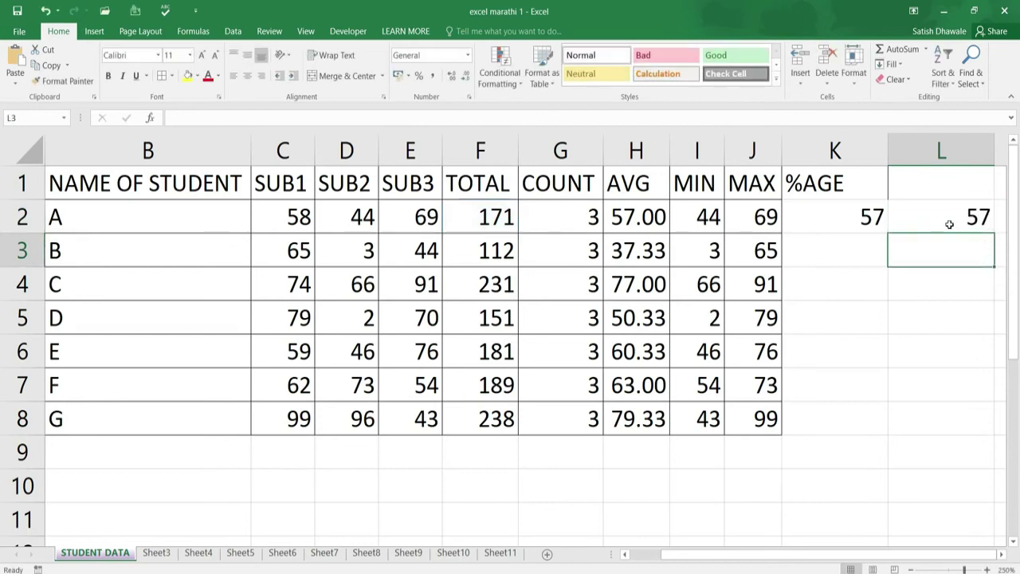
double_click(841, 221)
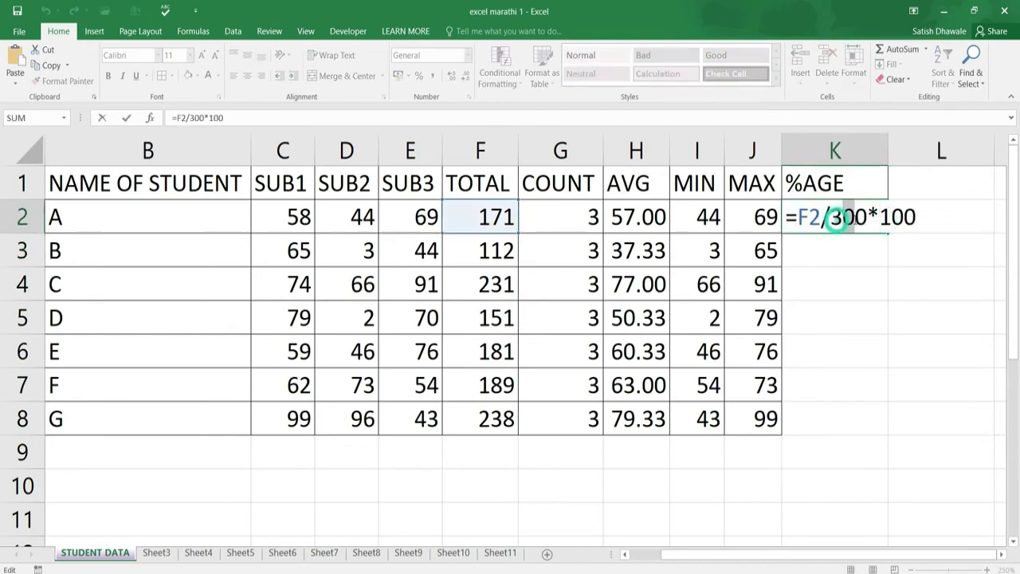
left_click_drag(844, 221, 856, 222)
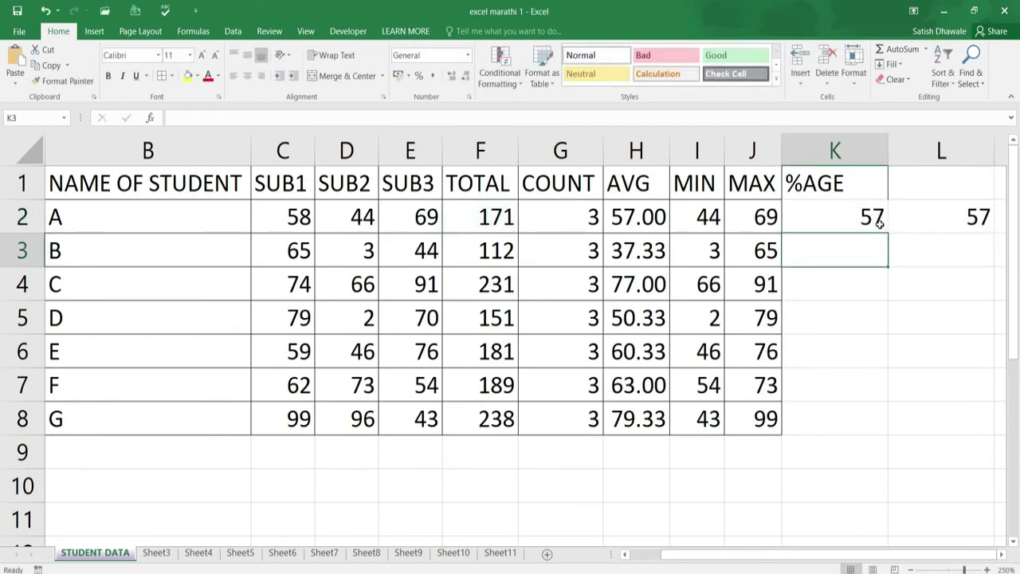
left_click(877, 221)
- Fill the %AGE formula down to K8 and show the percentages with two decimals
double_click(889, 236)
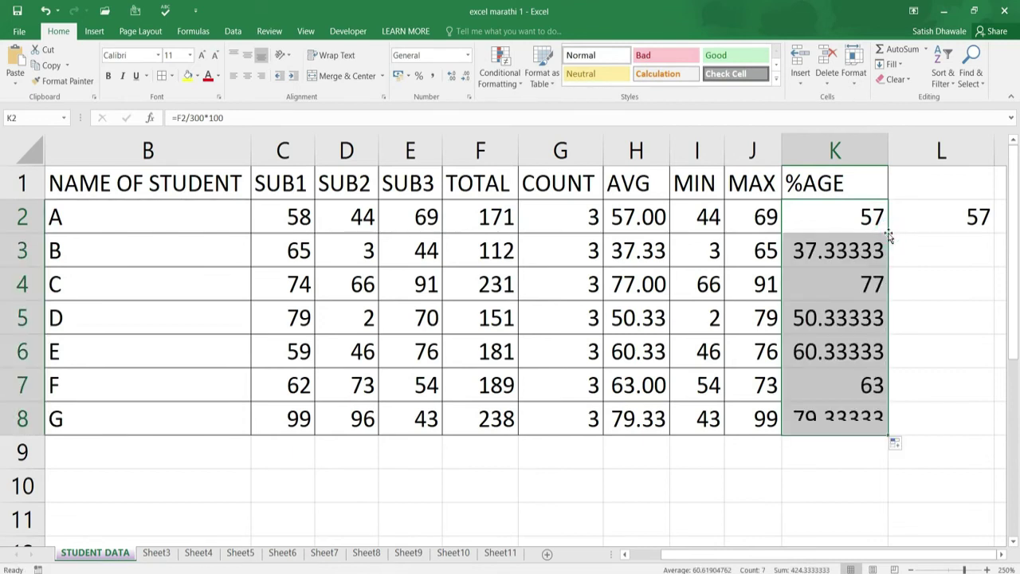
left_click(466, 78)
left_click(466, 77)
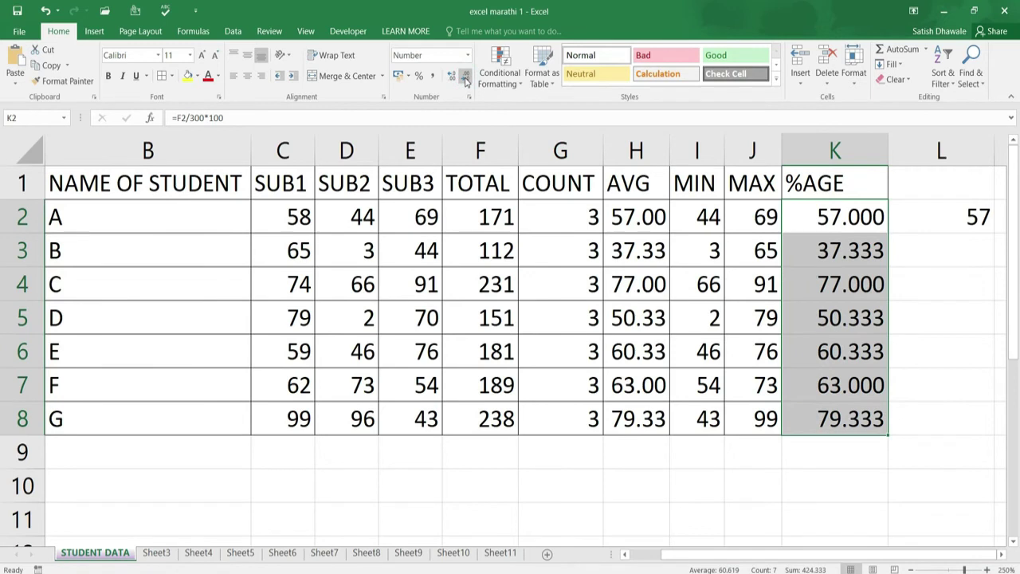
left_click(466, 78)
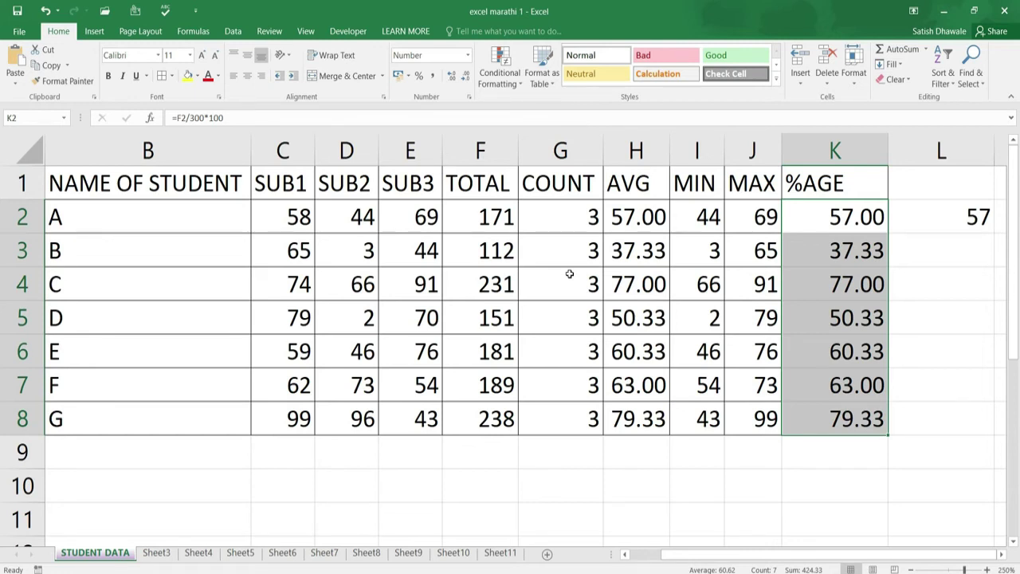
- Select the SUB1 marks column and pick student A's SUB1 cell C2
key("Right")
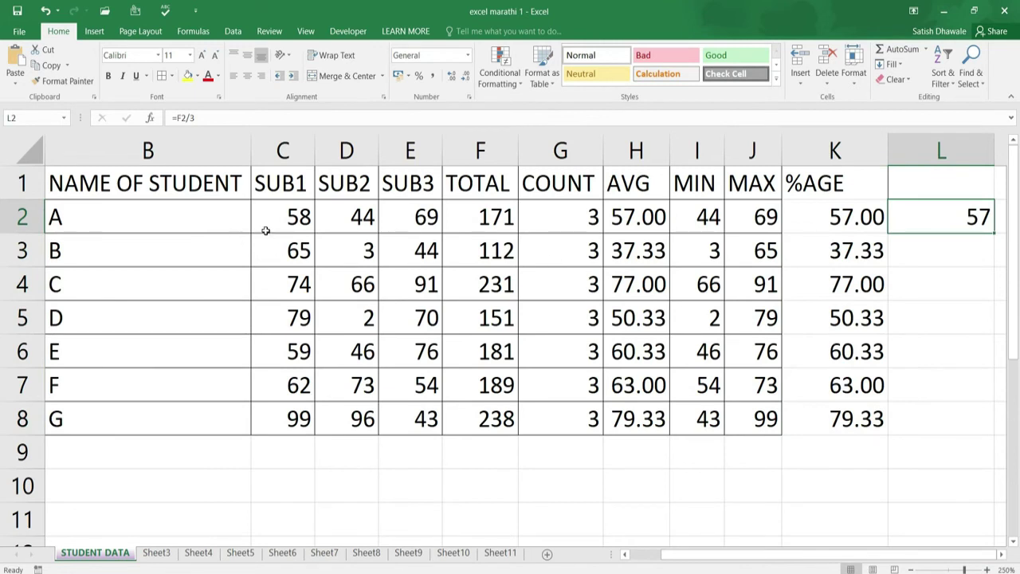
left_click_drag(283, 209, 281, 418)
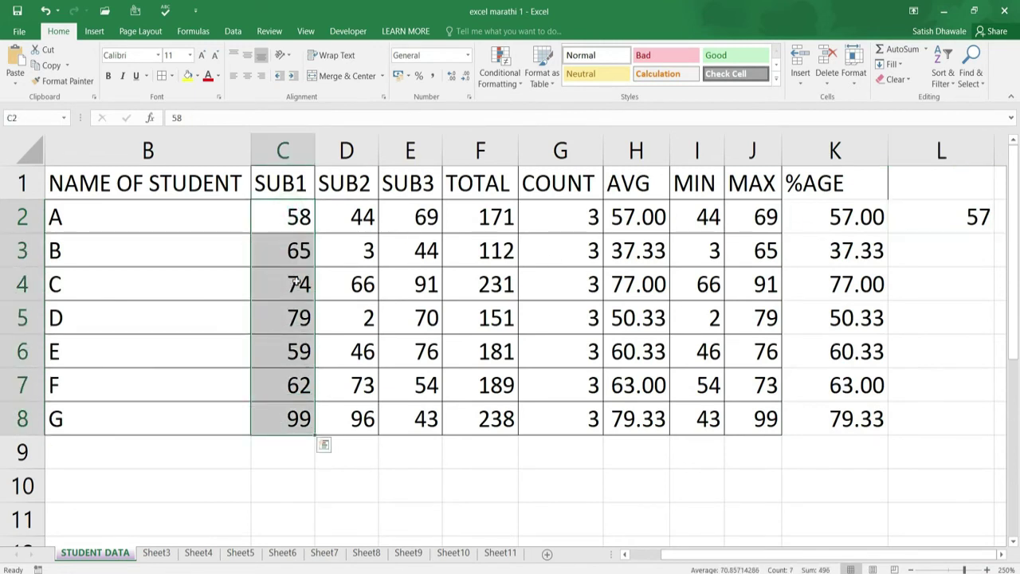
left_click(300, 213)
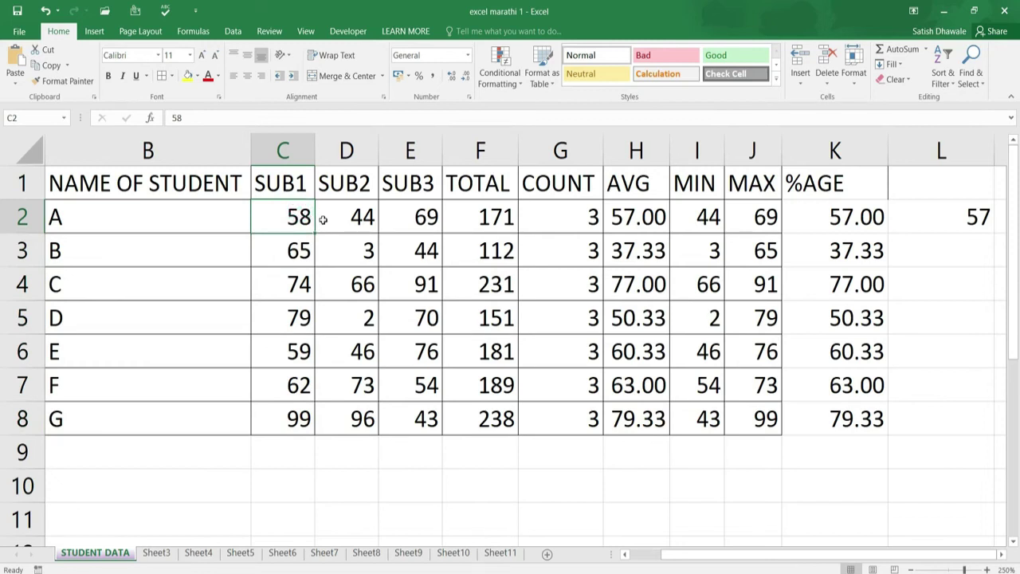
- Enter student A's marks as 98, 99 and 95 in SUB1, SUB2 and SUB3
type("98")
left_click(323, 218)
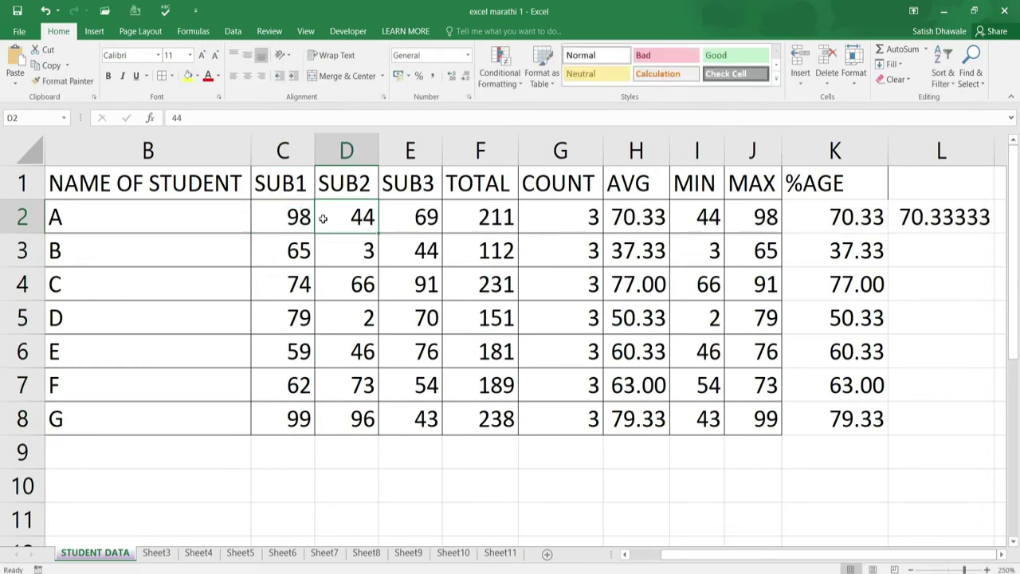
type("99")
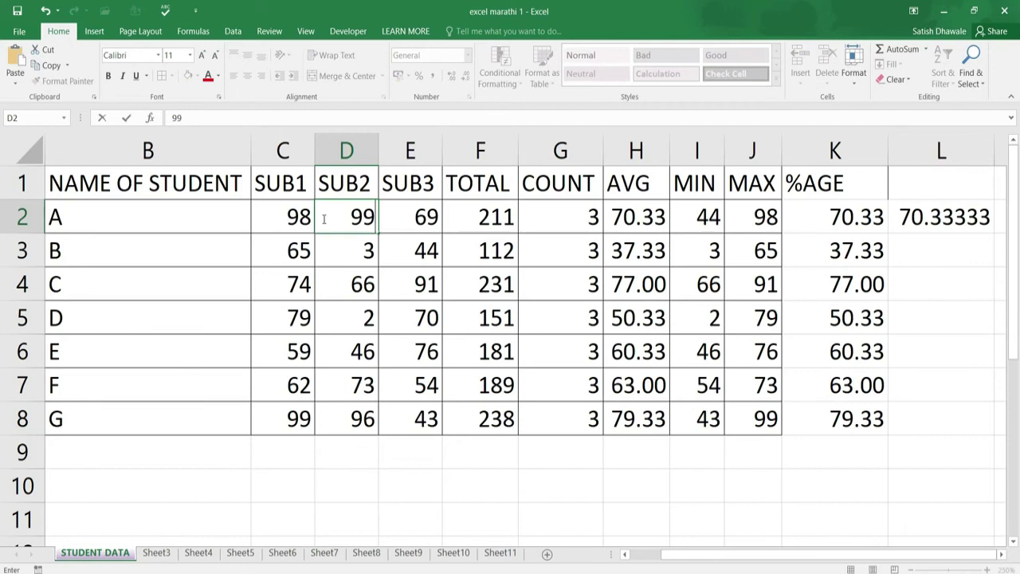
key("Tab")
type("95")
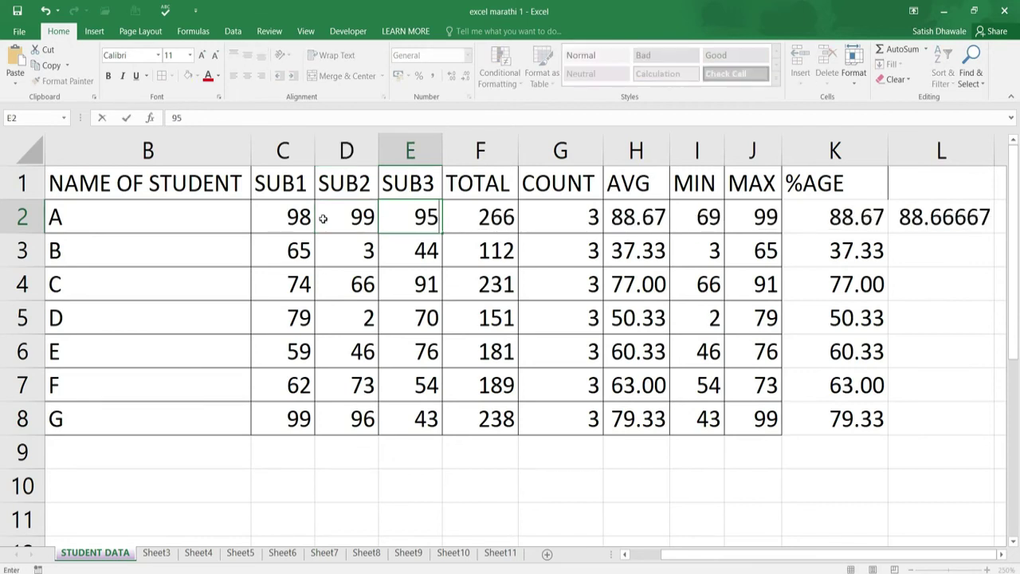
key("Tab")
- Change student A's SUB1 to 145 and widen the AVG column to show 113.00
left_click(346, 151)
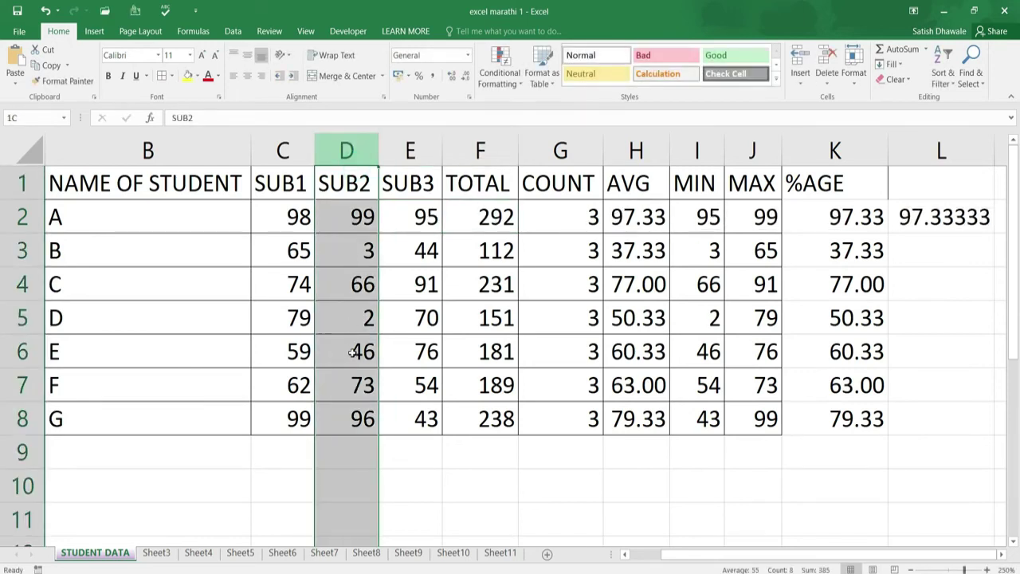
left_click(418, 151)
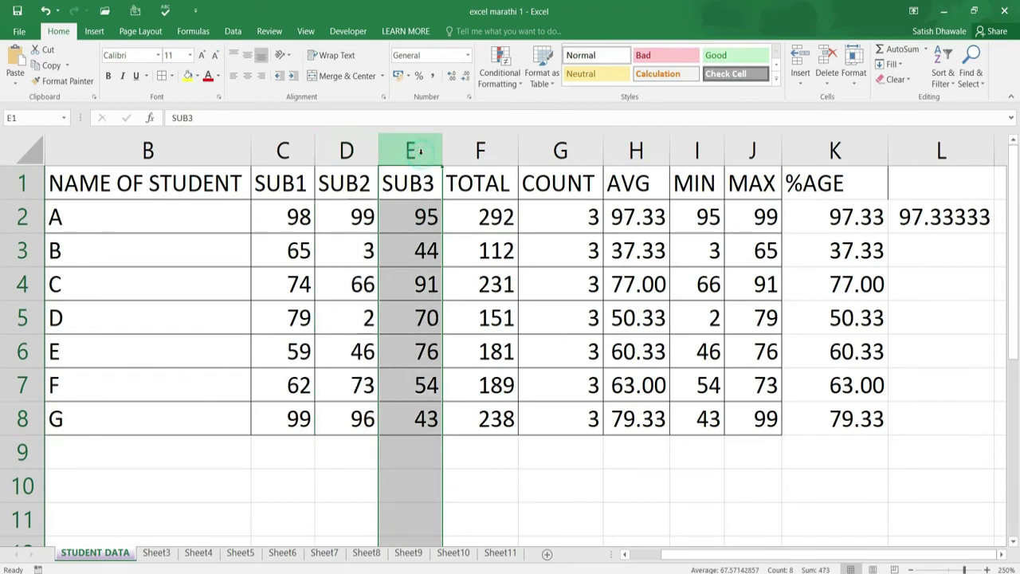
left_click(306, 150)
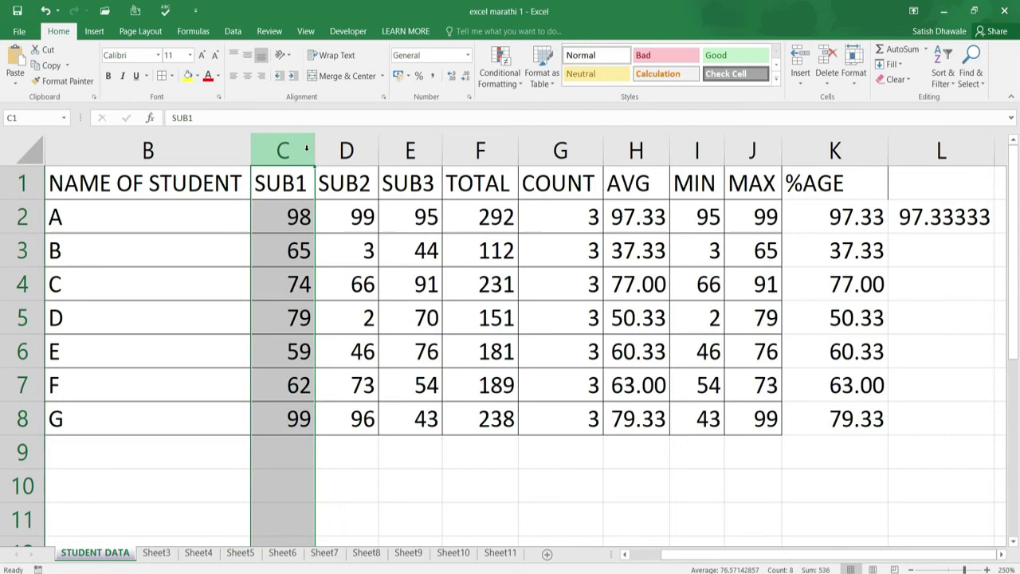
left_click(346, 150)
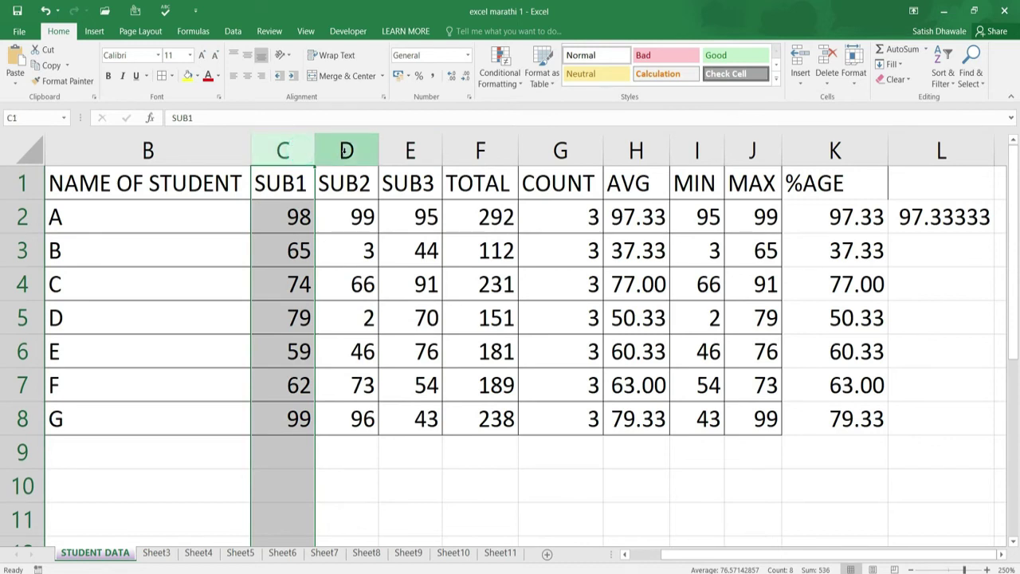
left_click(410, 150)
left_click(303, 212)
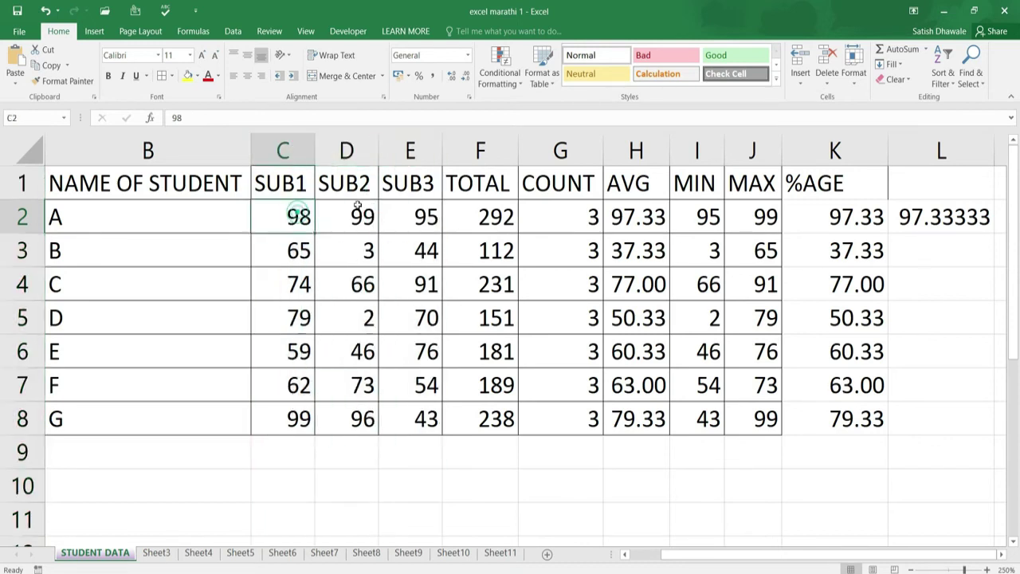
type("145")
key("Return")
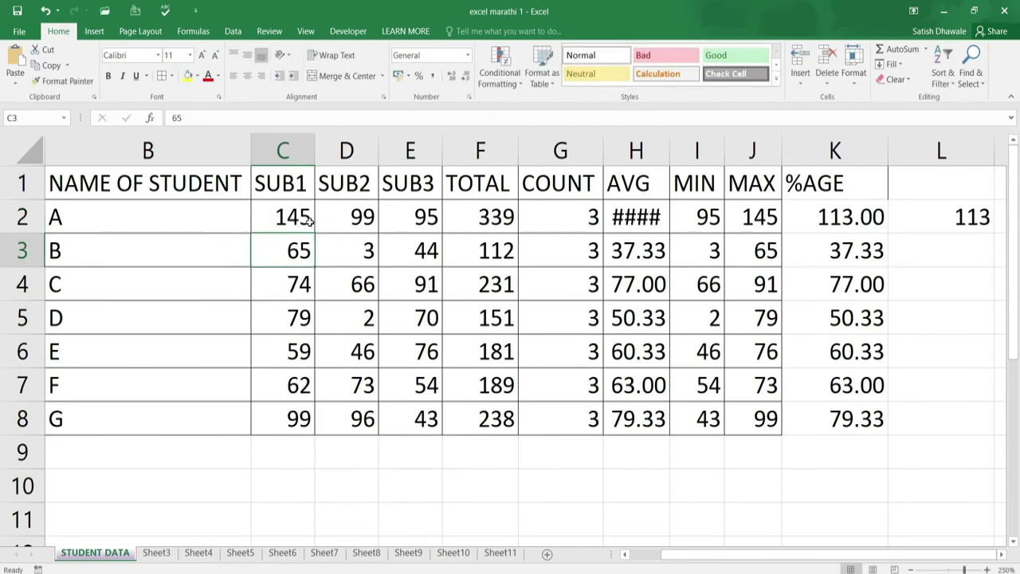
left_click(290, 217)
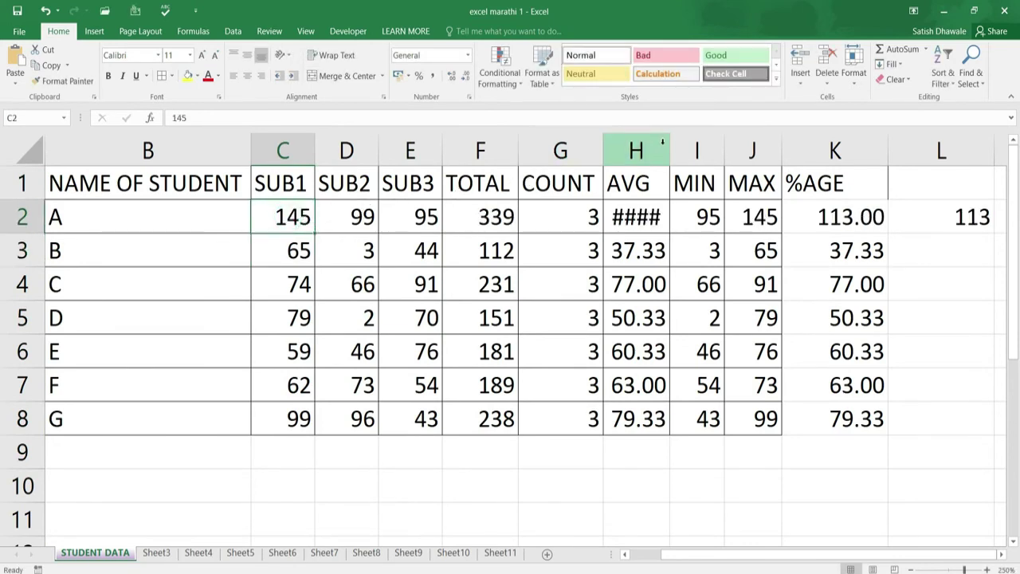
mouse_move(670, 140)
left_mouse_down()
mouse_move(698, 148)
mouse_move(666, 152)
mouse_move(703, 151)
left_mouse_up()
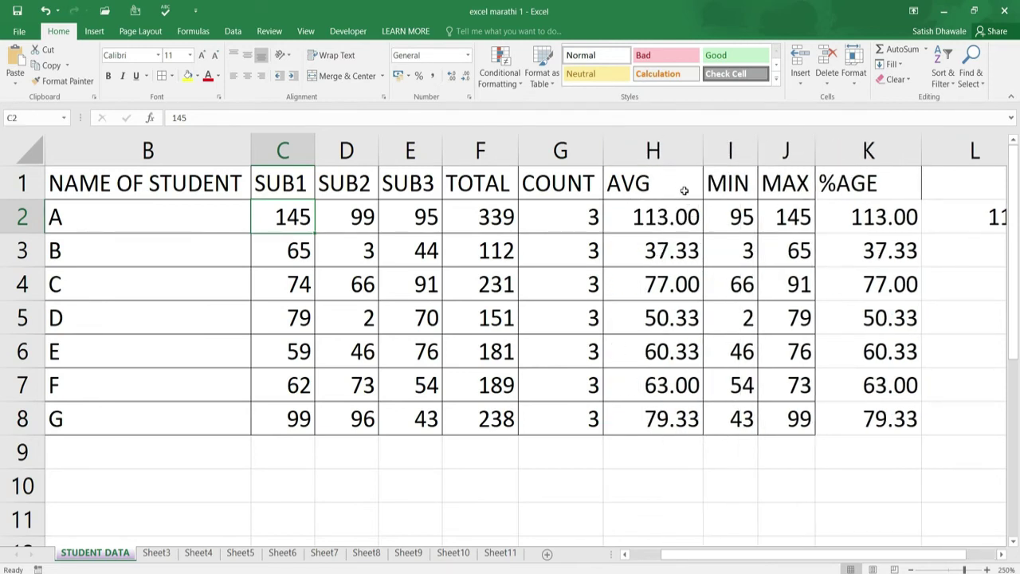
- Undo the manual resize, auto-fit the AVG column, and review student A's marks
key("ctrl+z")
double_click(665, 151)
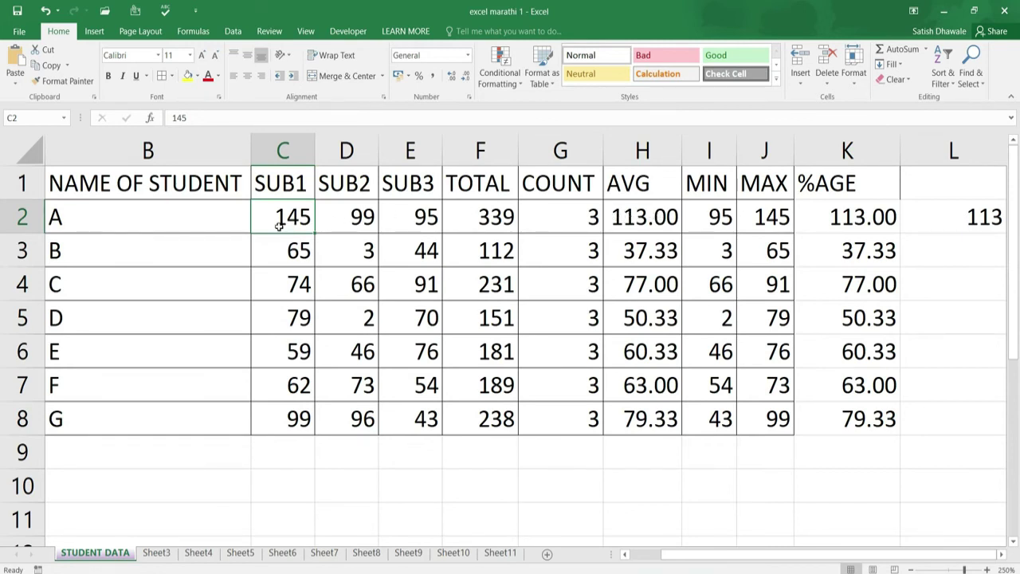
left_click(345, 223)
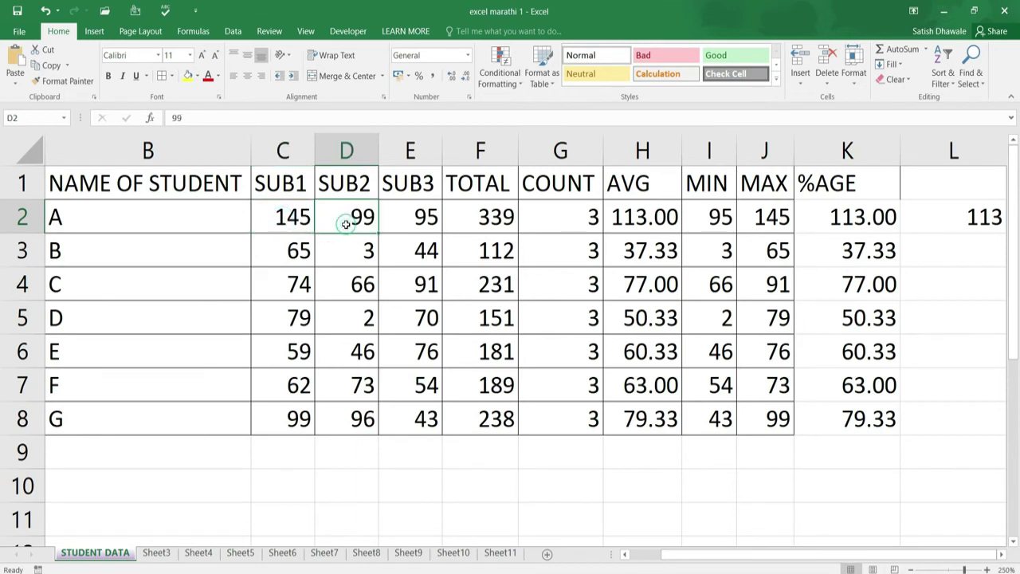
left_click(415, 220)
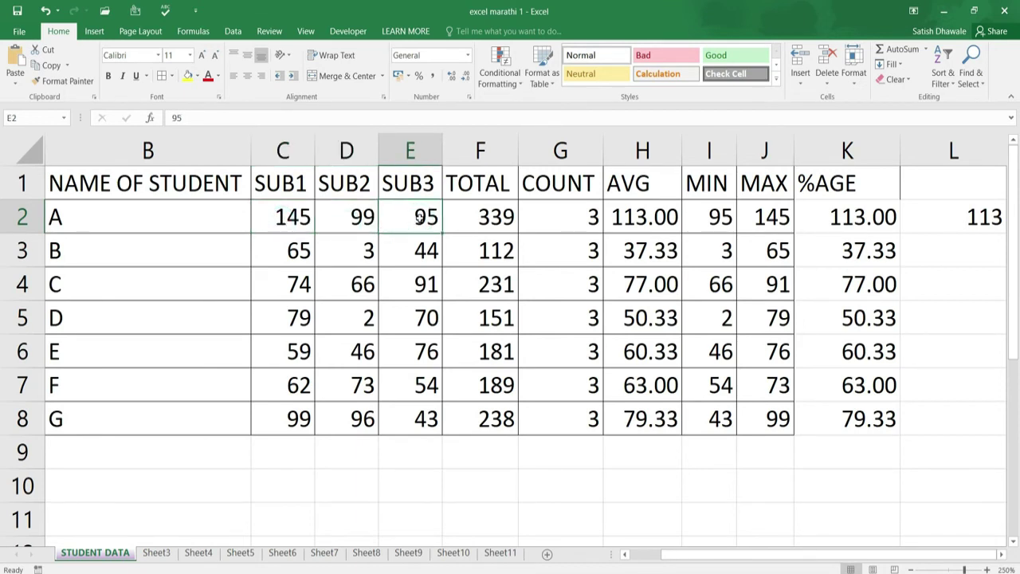
left_click(350, 217)
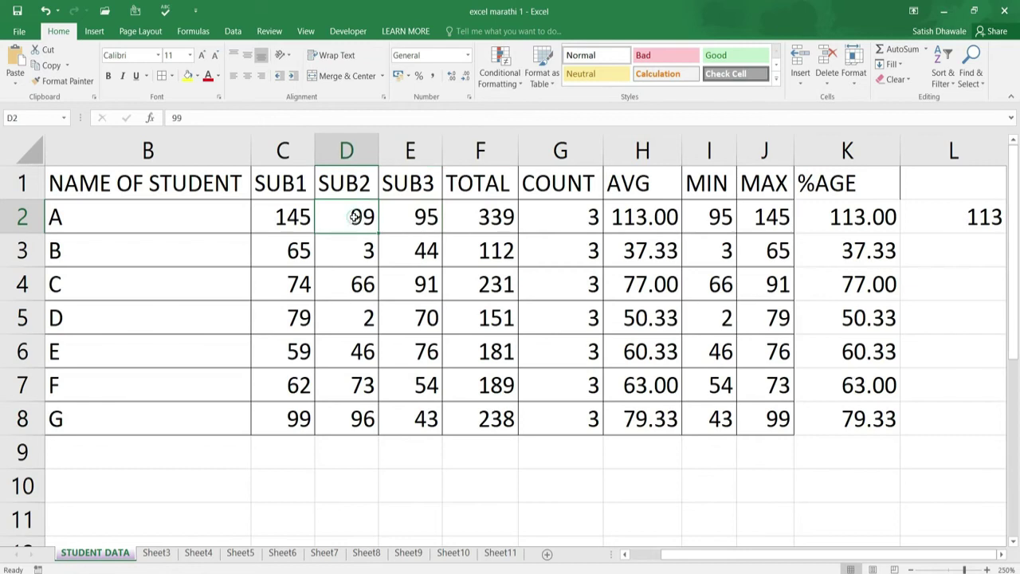
left_click(430, 217)
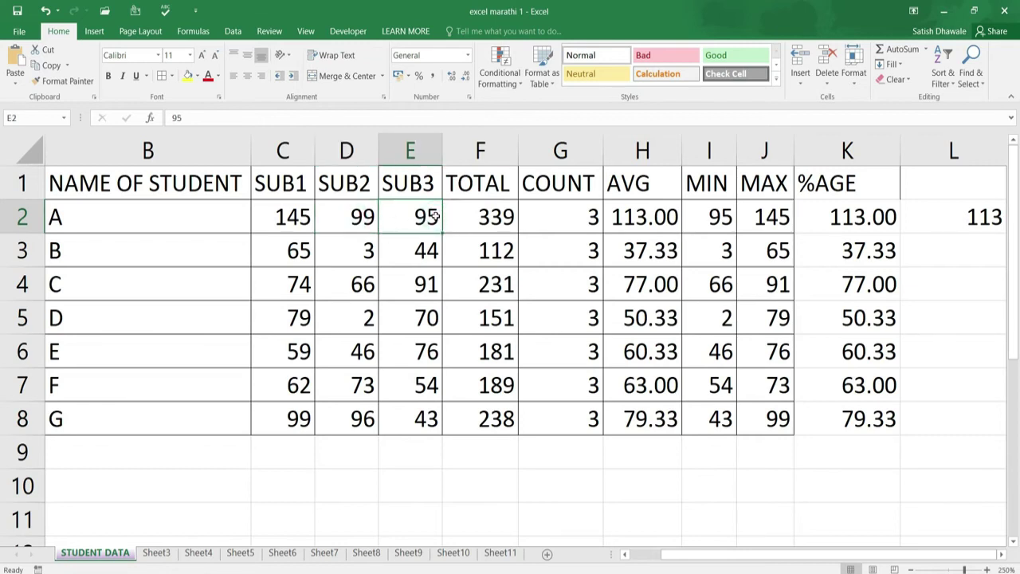
left_click(302, 216)
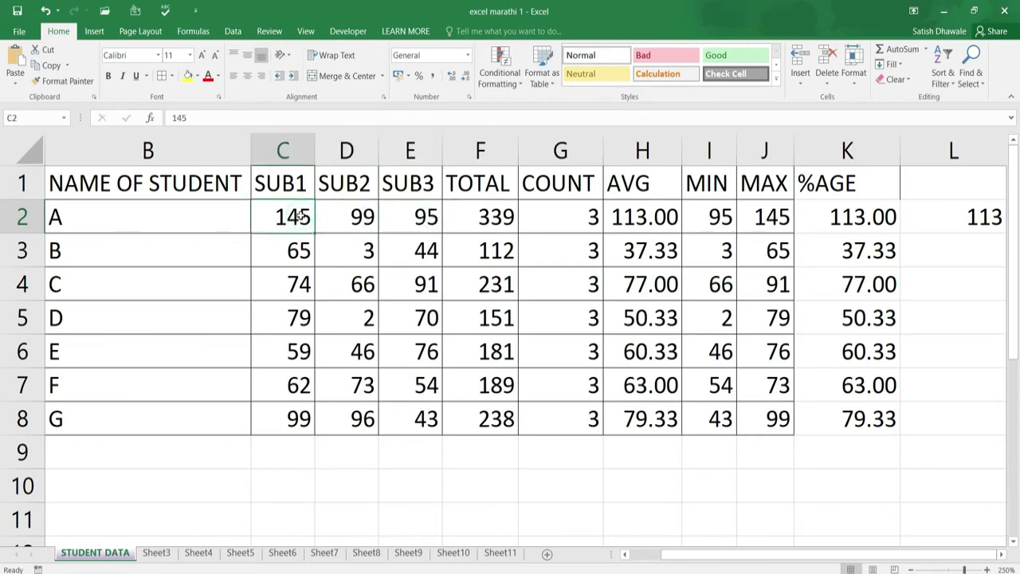
left_click(361, 219)
left_click(406, 216)
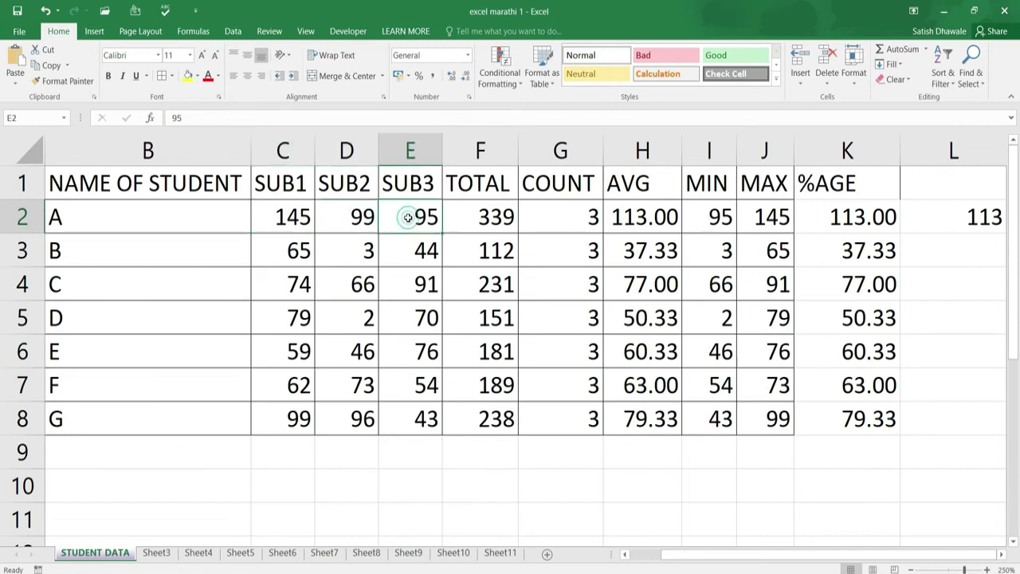
left_click(297, 218)
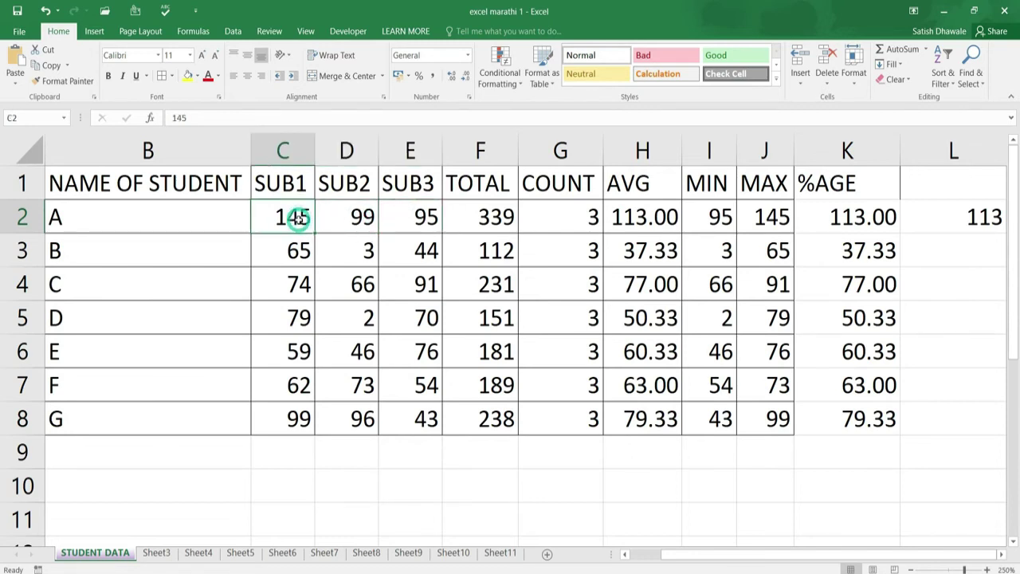
- Inspect student A's TOTAL, AVG and %AGE formulas
left_click(481, 219)
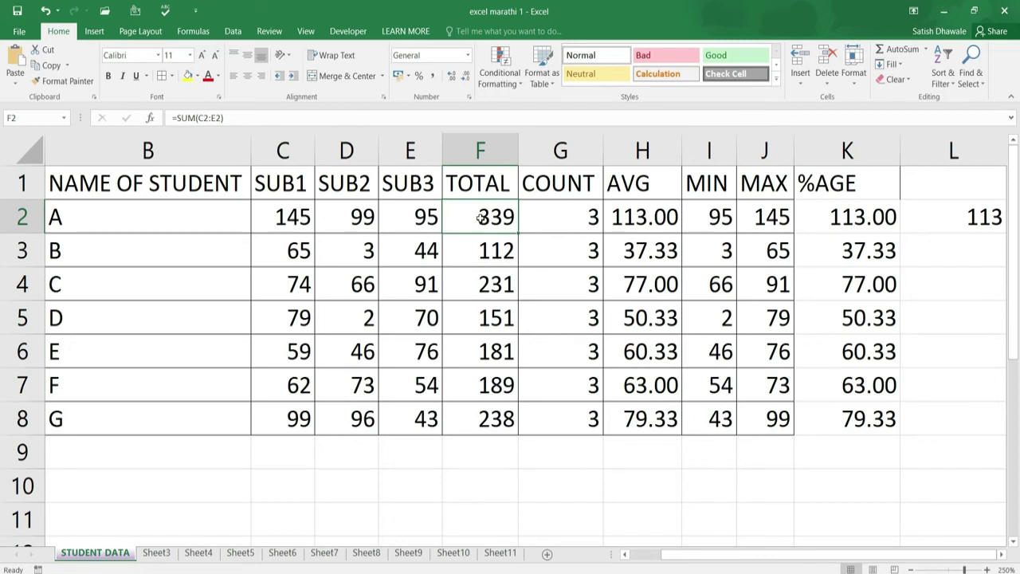
left_click(648, 223)
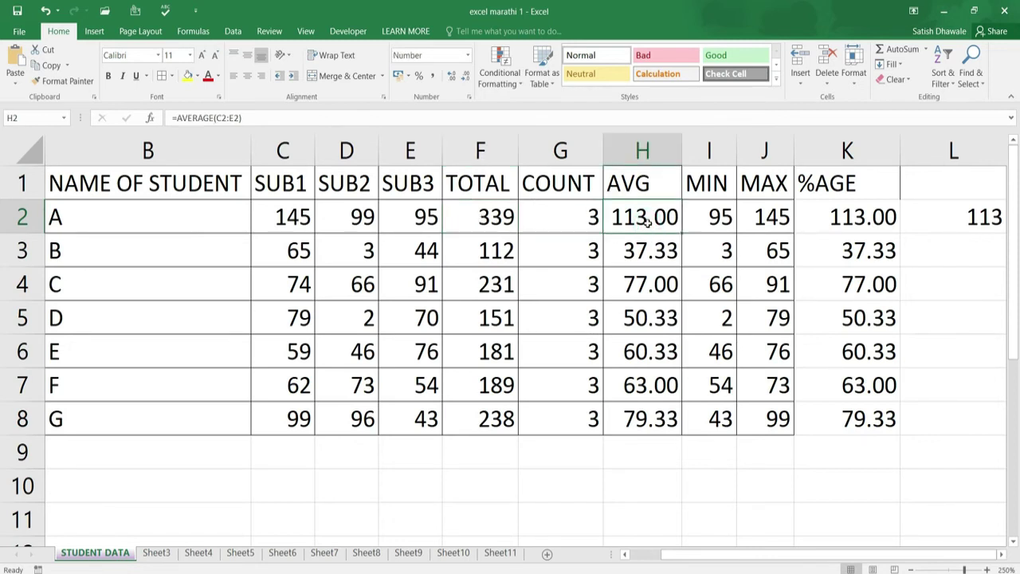
left_click(510, 222)
left_click(640, 219)
left_click(1003, 555)
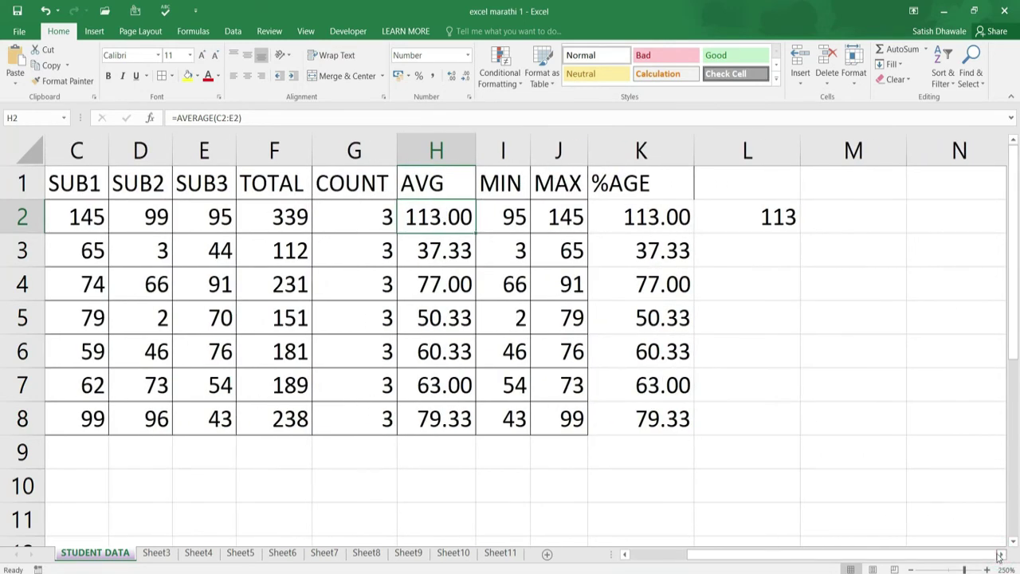
left_click(671, 217)
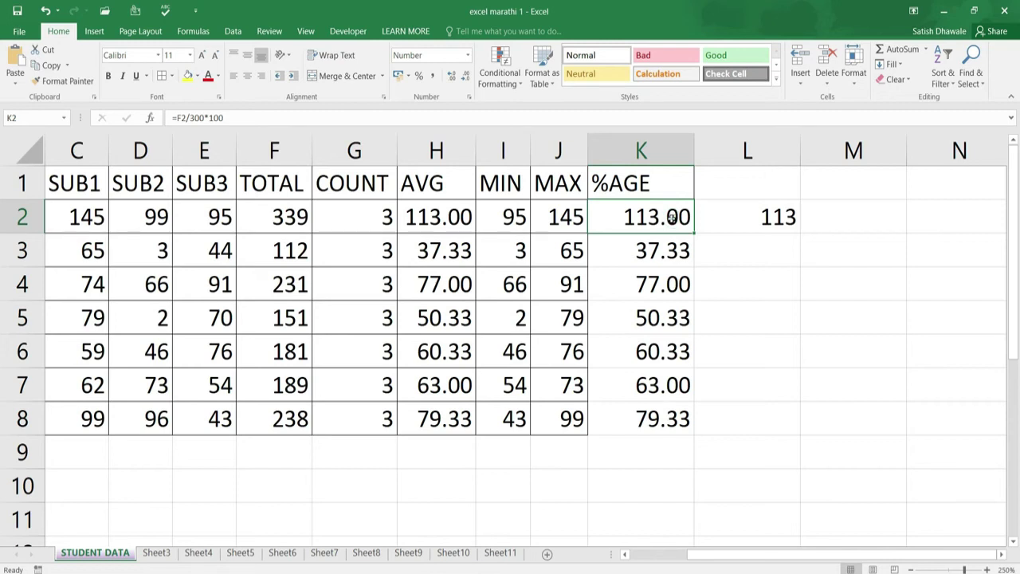
- Change K2's divisor to 350 (=F2/350*100) and fill it down to K8
double_click(671, 218)
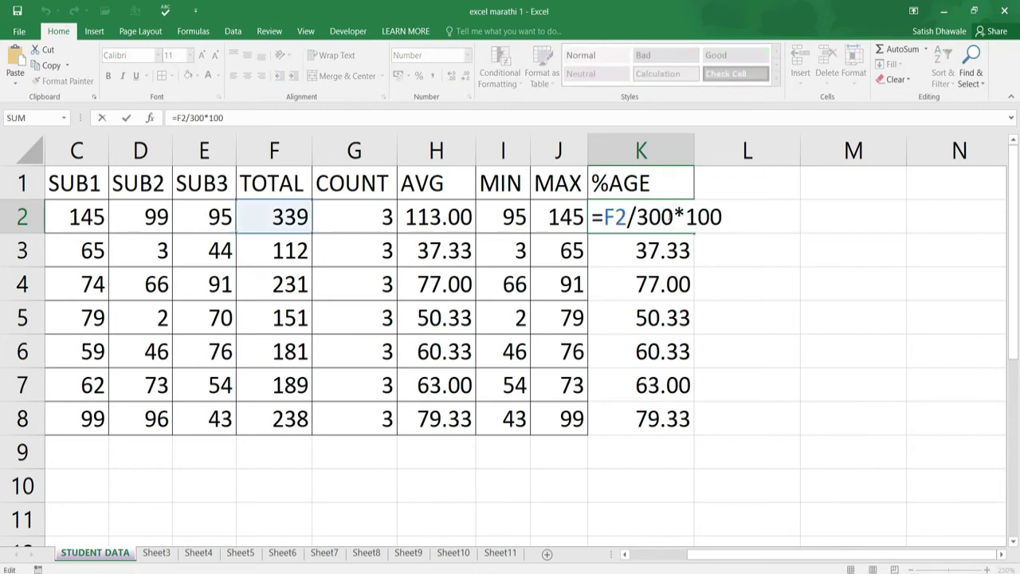
left_click_drag(673, 216, 651, 217)
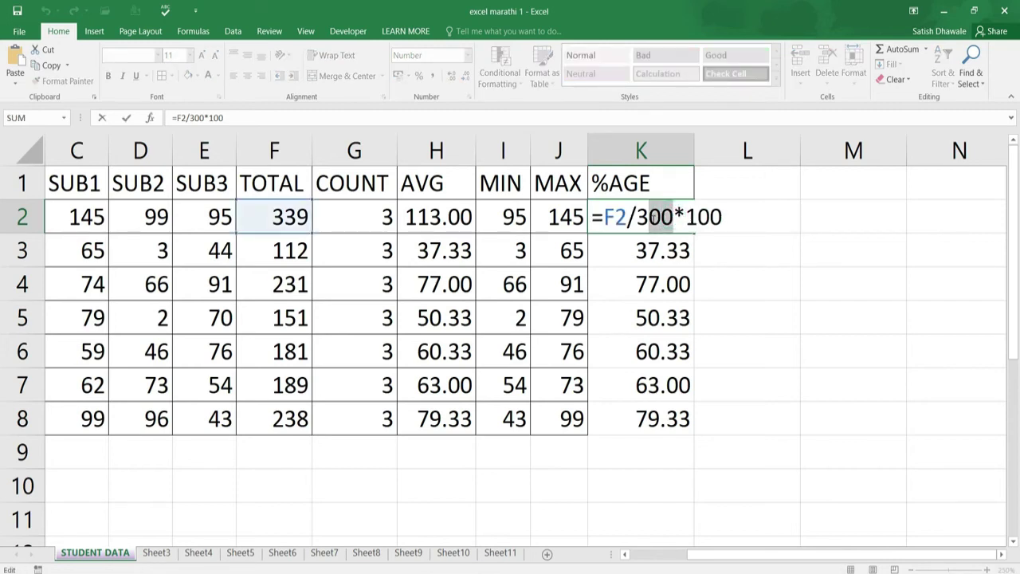
type("50")
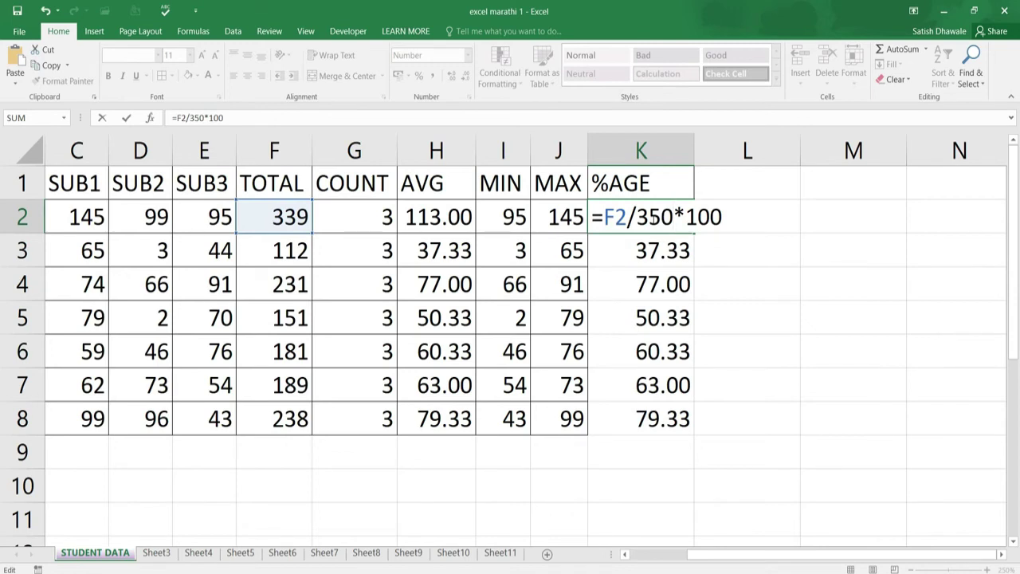
key("Return")
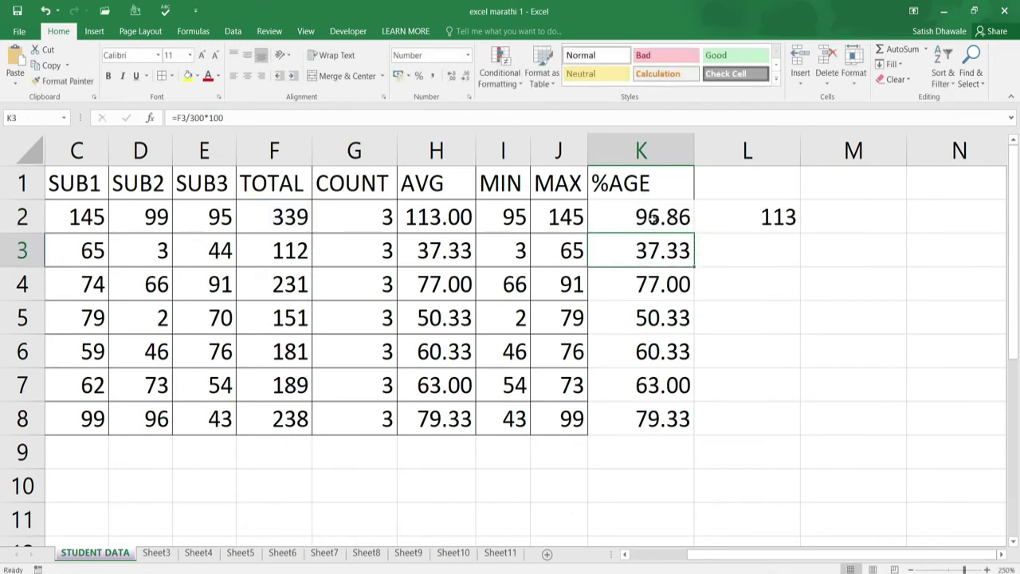
left_click(652, 220)
double_click(692, 232)
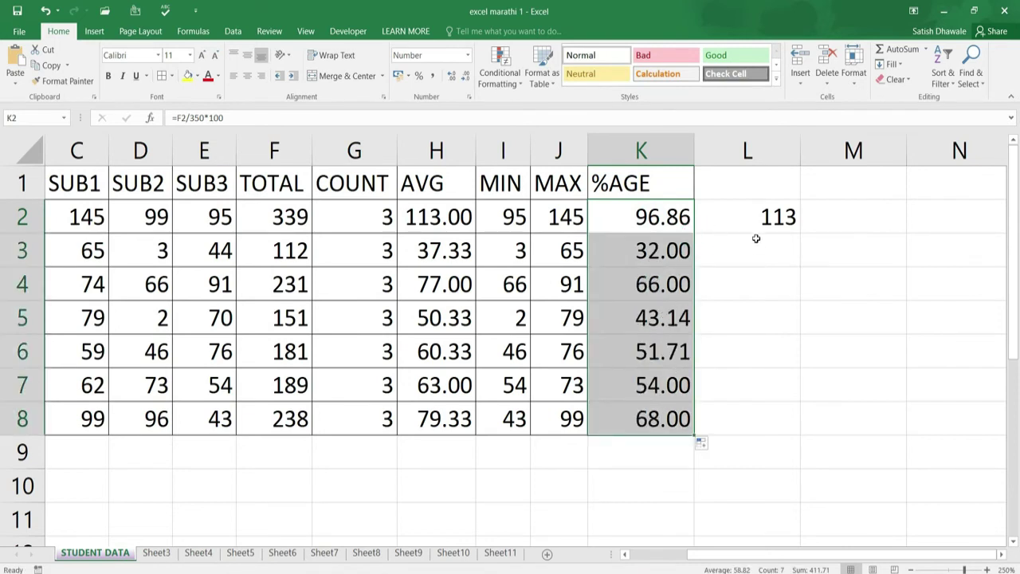
- Enter =F2/3.5 in L2, rounded to two decimals as 96.86, matching K2
left_click(758, 210)
type("=F2/3.5")
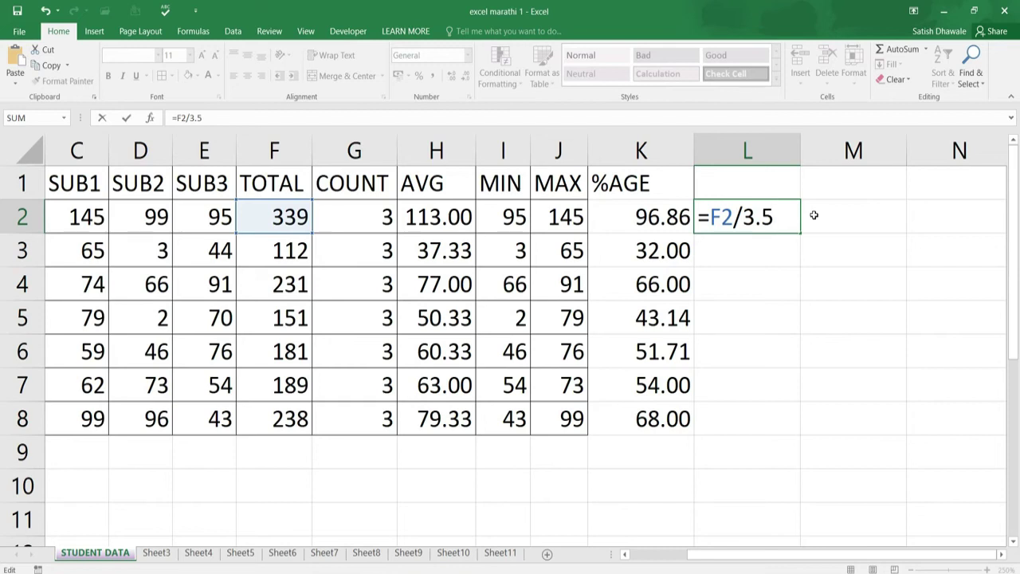
key("Return")
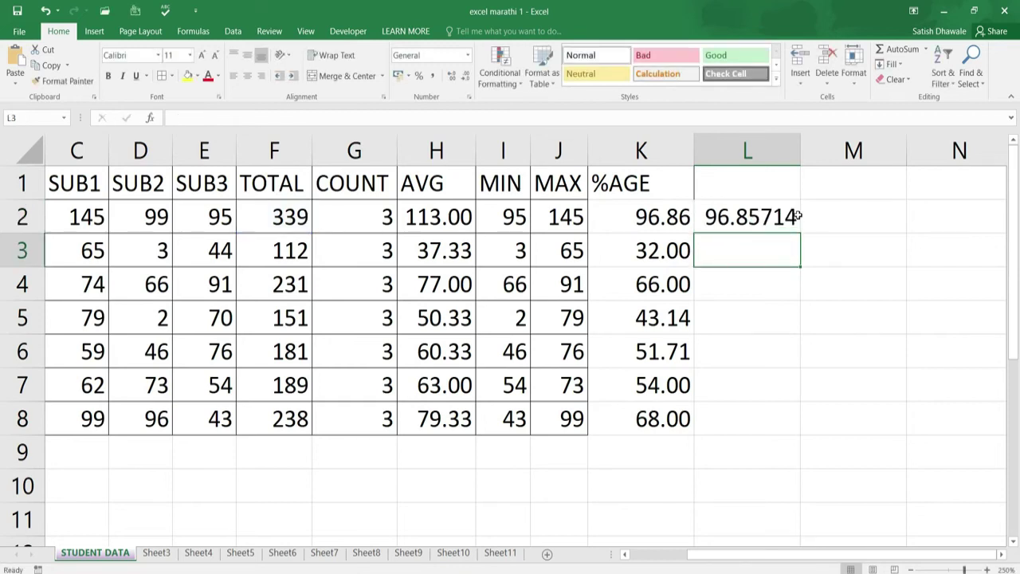
left_click(787, 215)
left_click(465, 76)
left_click(466, 76)
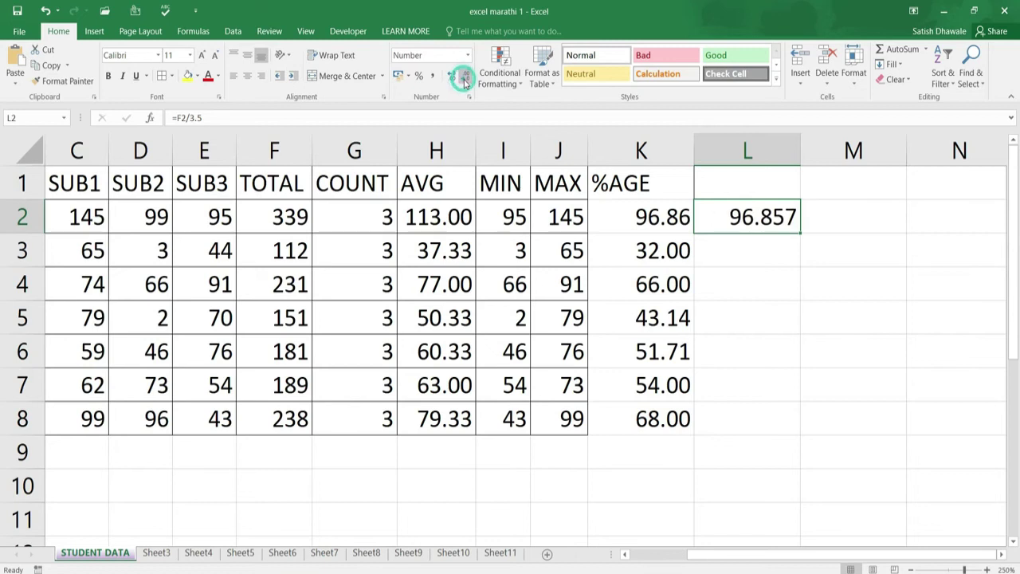
left_click(465, 76)
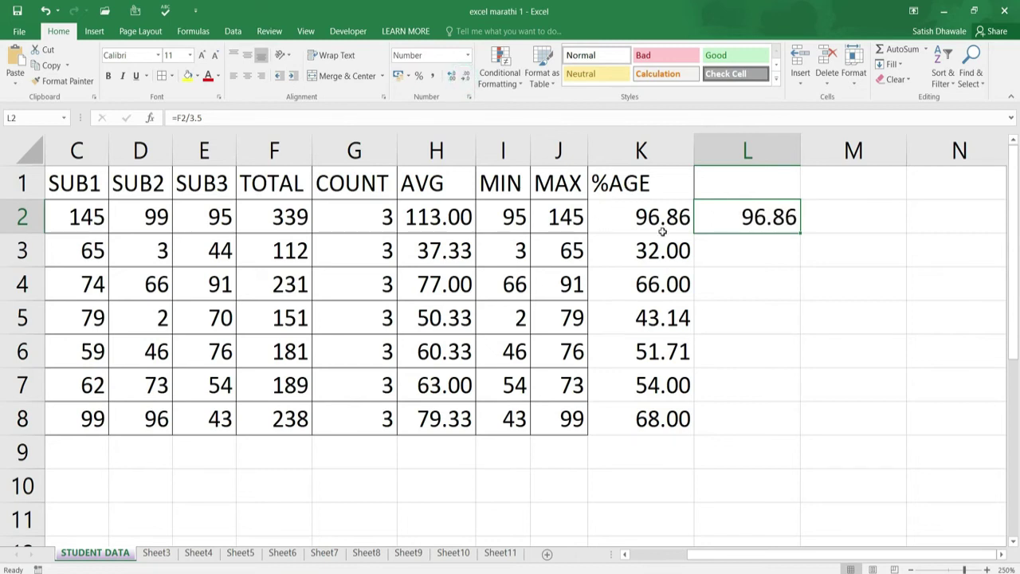
left_click_drag(661, 219, 662, 418)
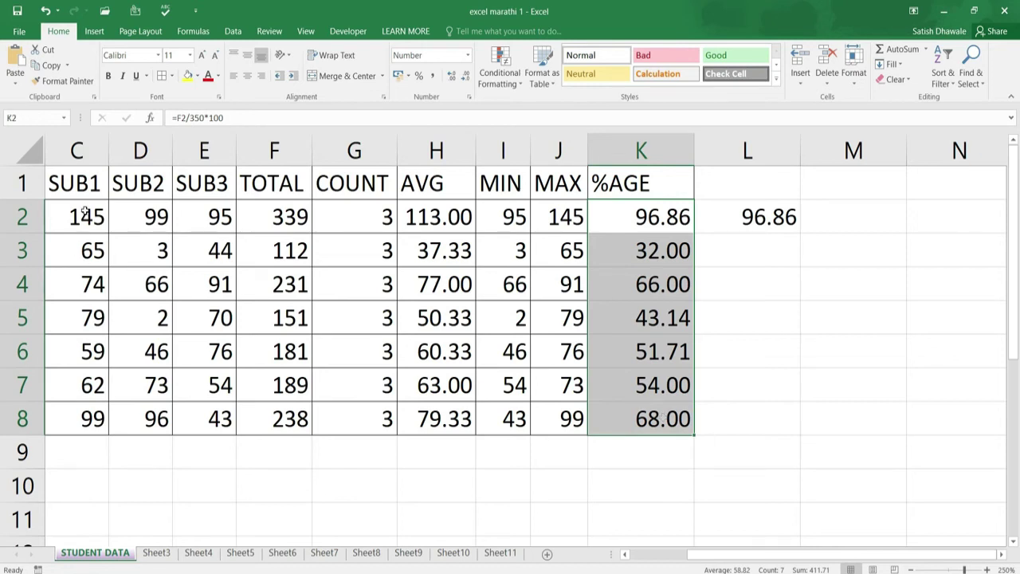
- Highlight the SUB1, %AGE and AVG ranges and re-confirm K2's formula unchanged
left_click_drag(80, 210, 80, 385)
left_click_drag(641, 214, 650, 414)
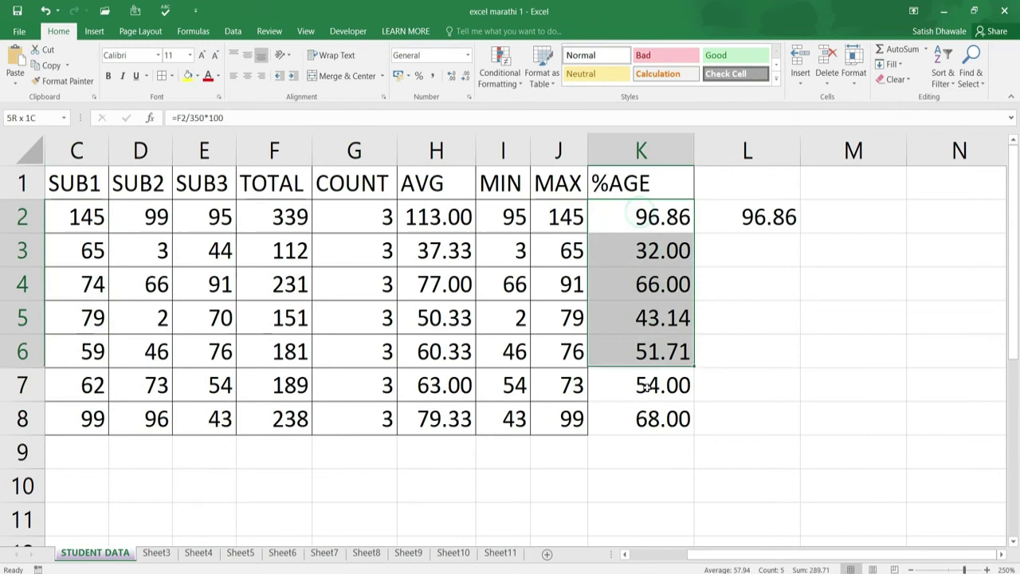
mouse_move(434, 213)
left_mouse_down()
mouse_move(427, 441)
mouse_move(435, 418)
left_mouse_up()
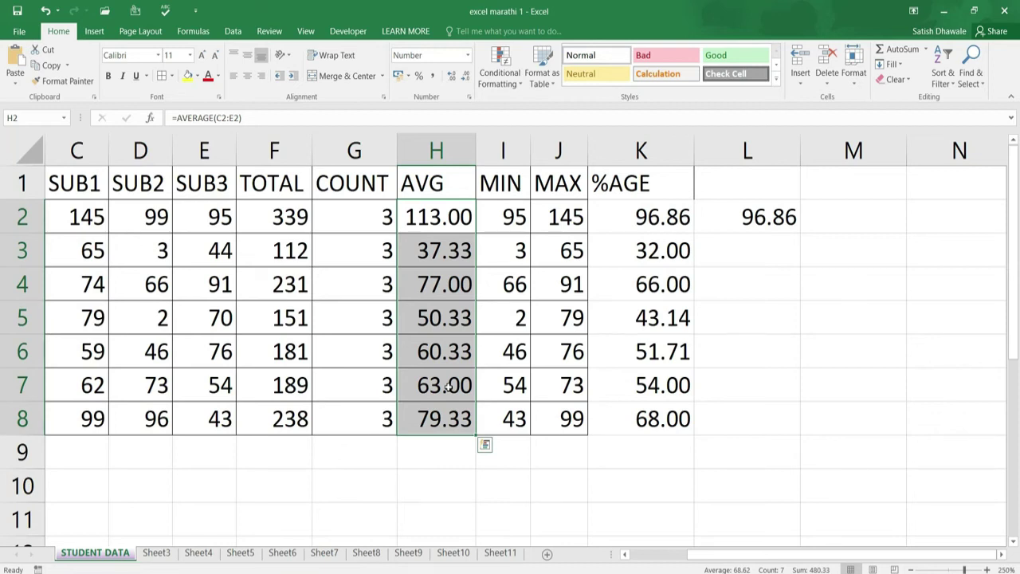
left_click(664, 216)
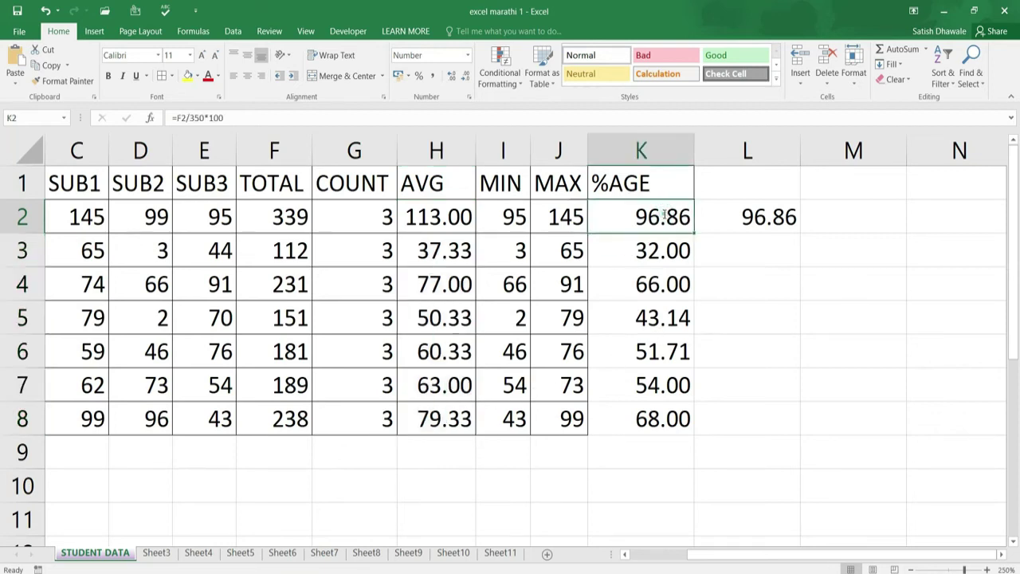
double_click(664, 216)
key("Return")
double_click(665, 216)
key("Return")
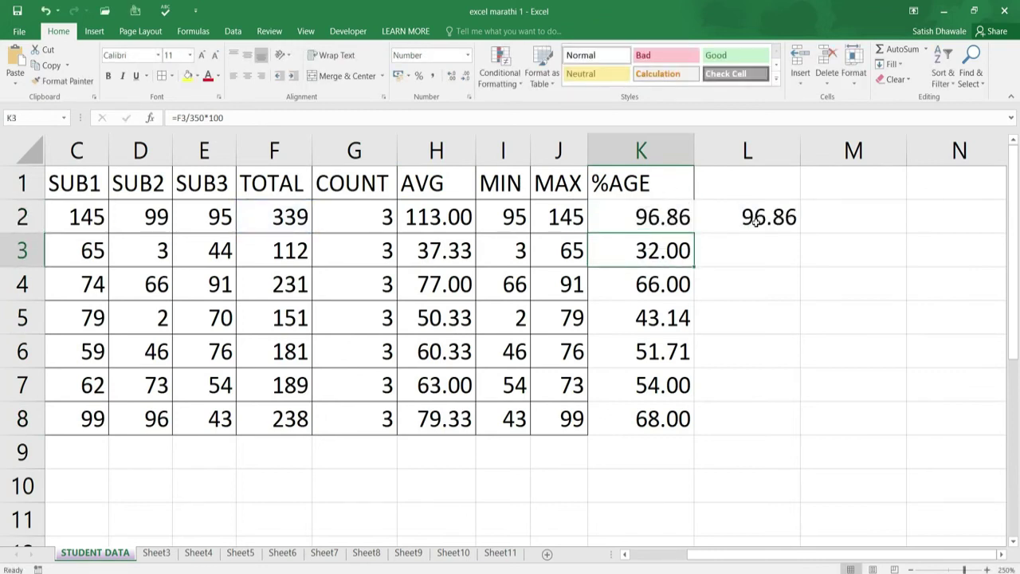
- Clear the scratch 96.86 from L2 and select the %AGE column with its heading
left_click(756, 222)
key("Delete")
left_click_drag(672, 182, 638, 418)
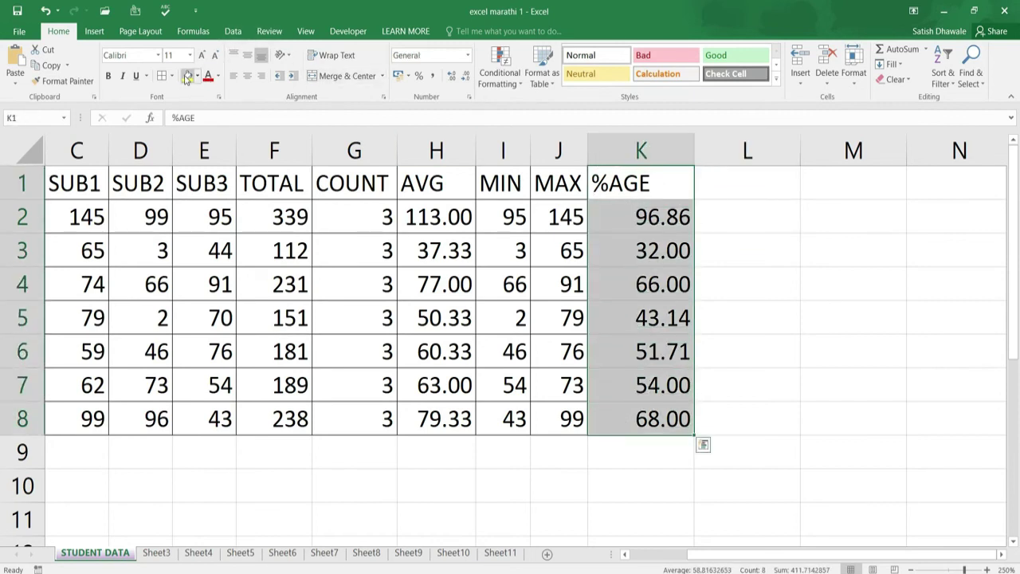
- Add the heading RESULT in L1 next to %AGE
left_click(725, 188)
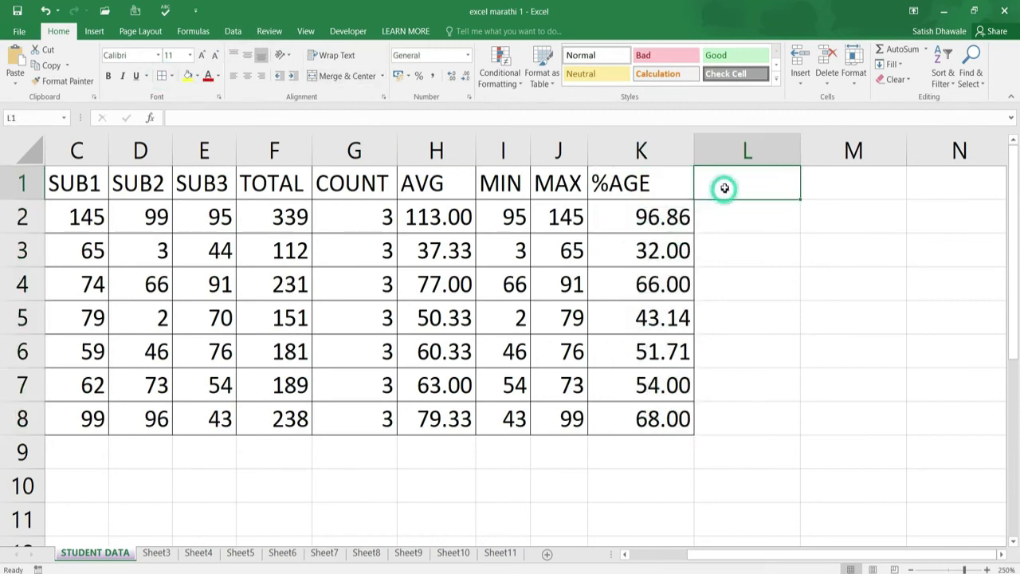
left_click(926, 48)
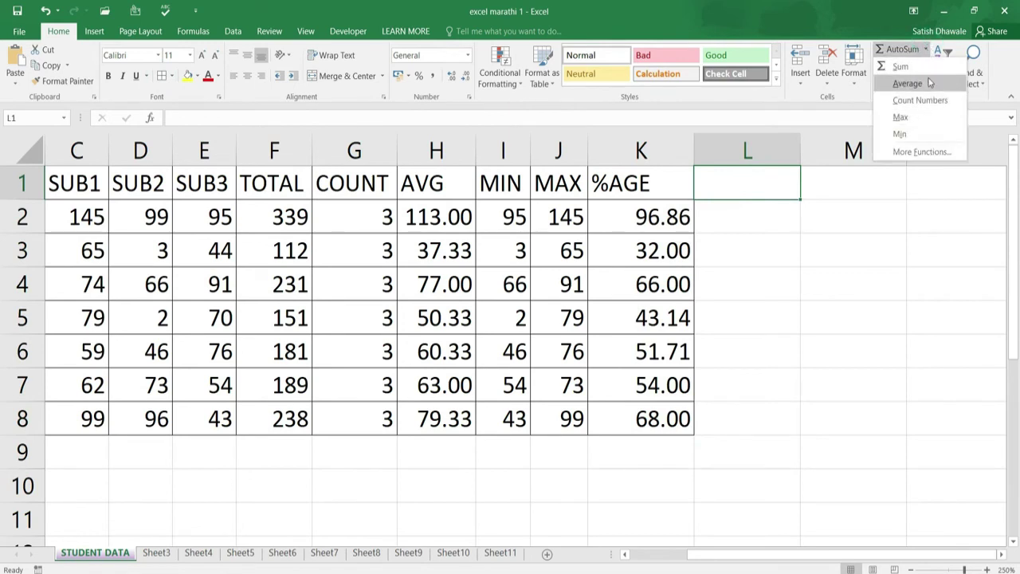
left_click(766, 177)
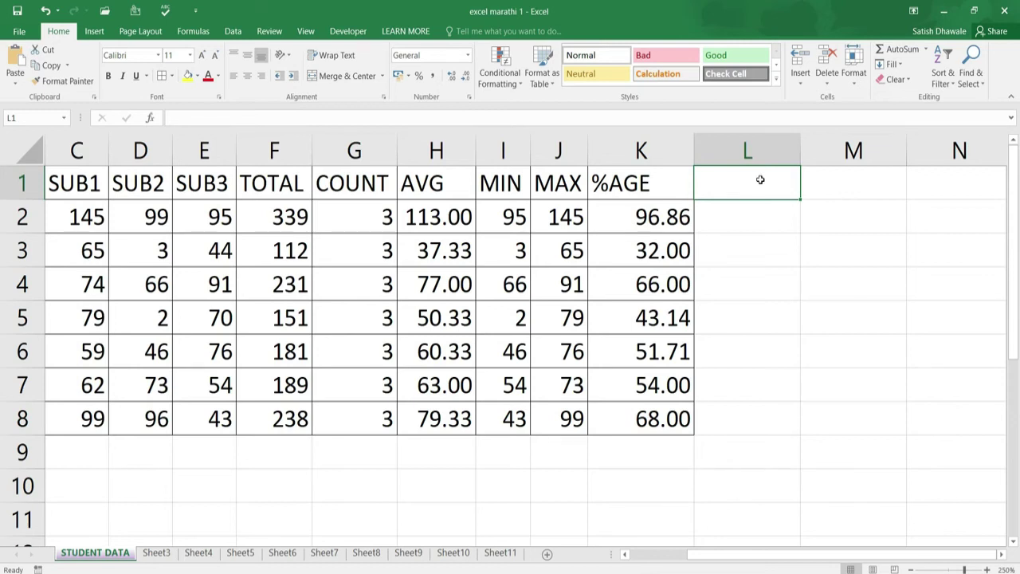
type("RESULT")
key("Return")
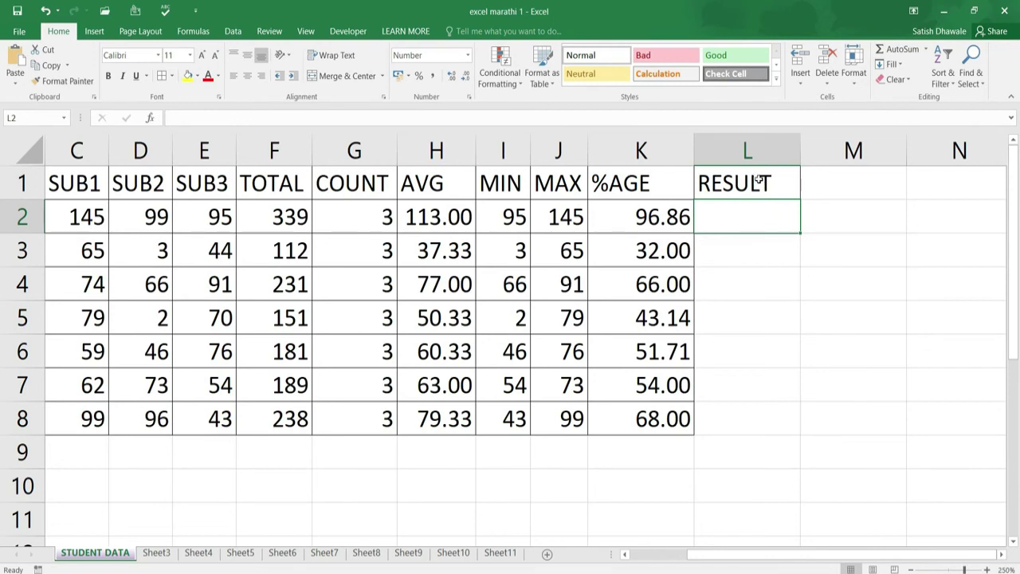
type("=")
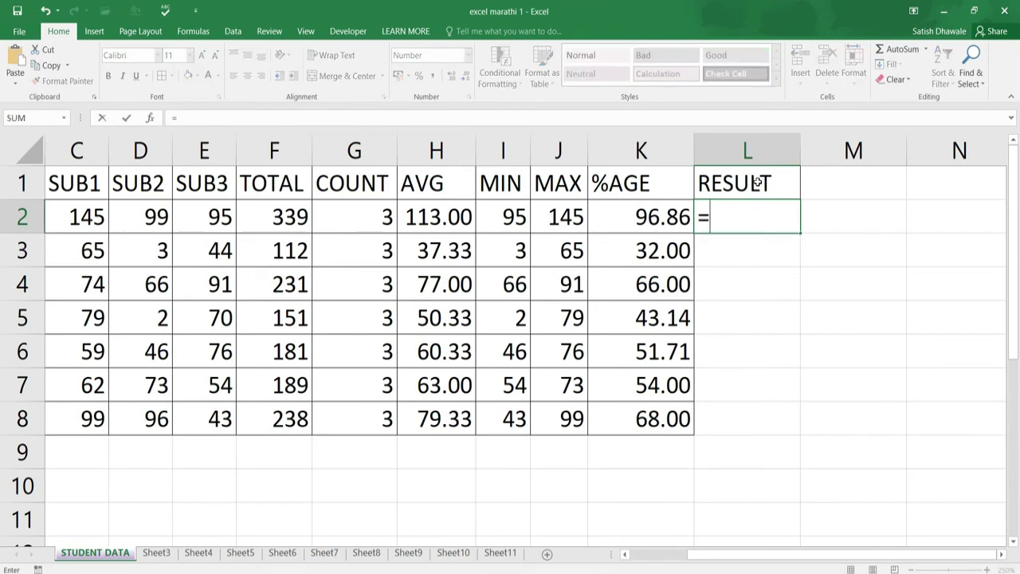
type("IF")
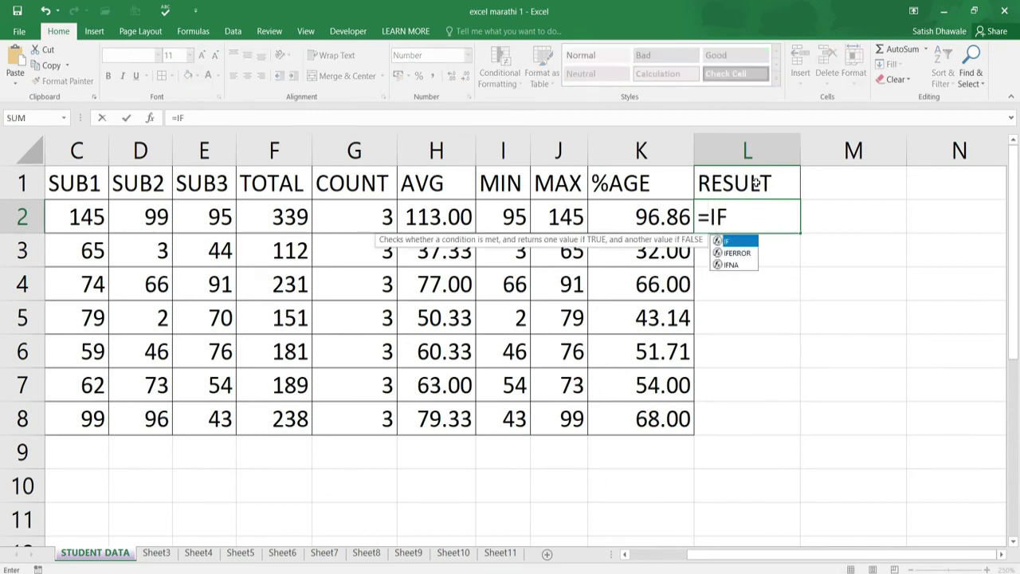
type("(")
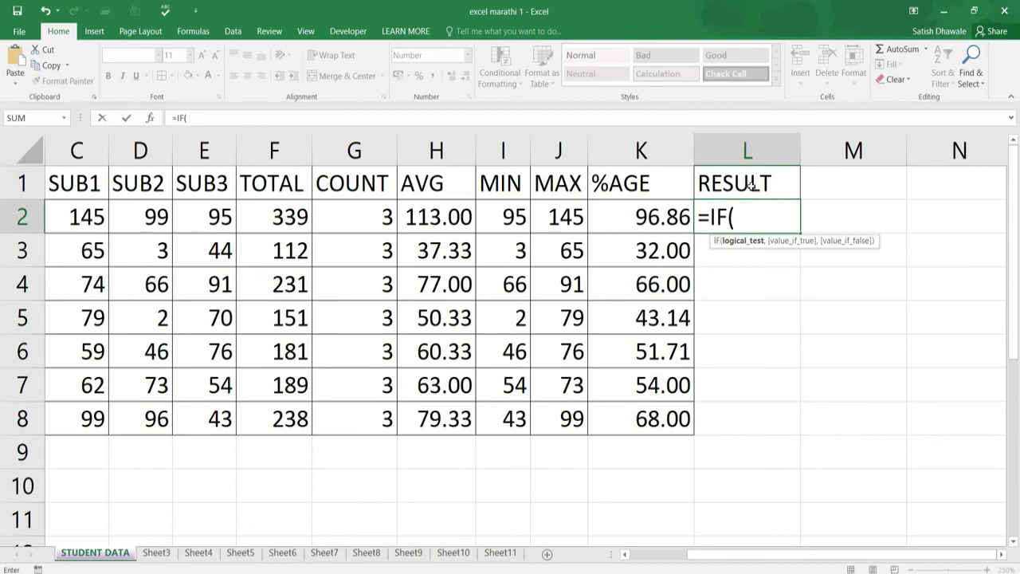
key("Escape")
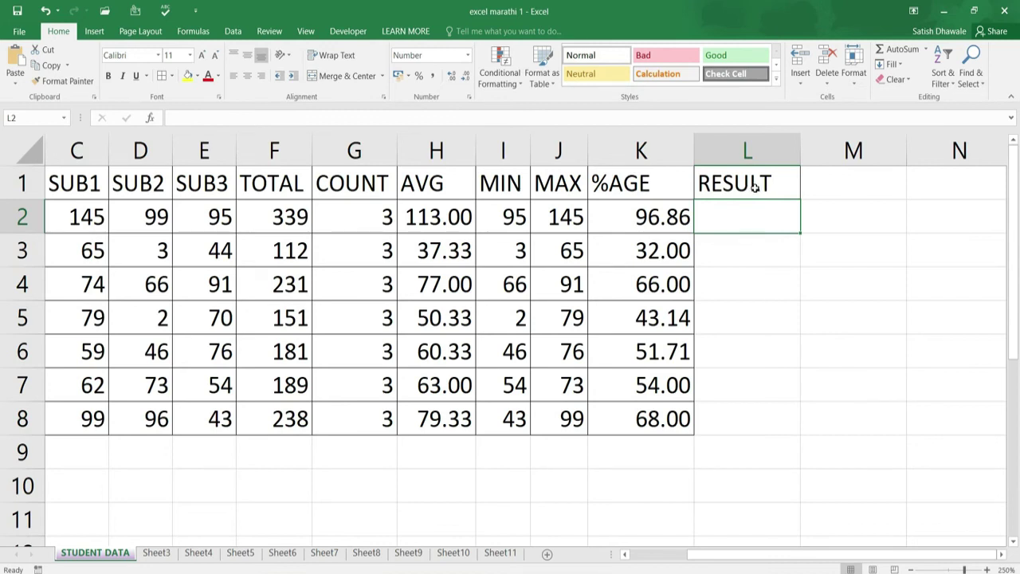
- Change student A's SUB1 mark to 65
key("Left")
key("Left")
key("Left")
key("Left")
key("Left")
key("Left")
key("Left")
key("Left")
key("Left")
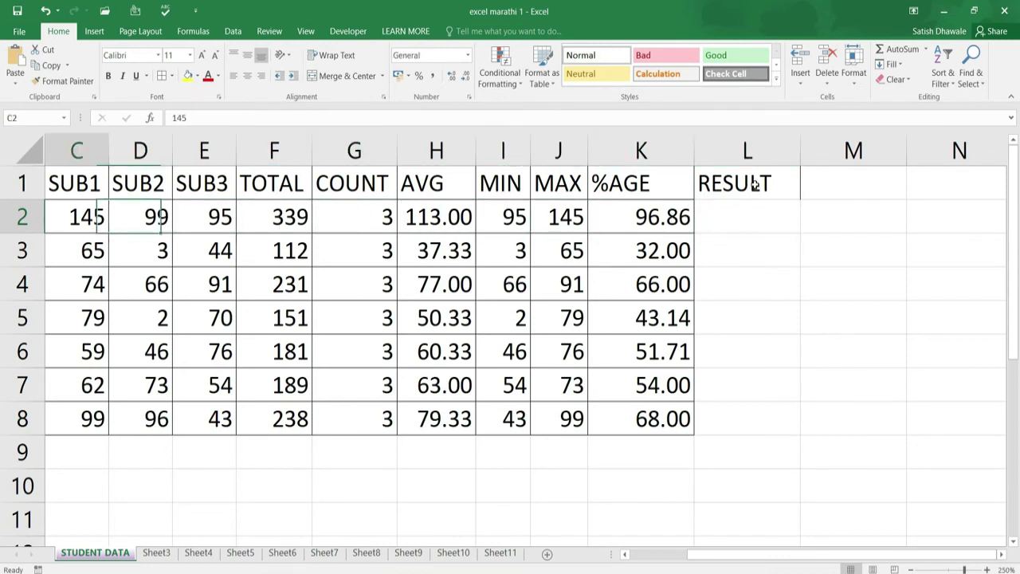
type("65")
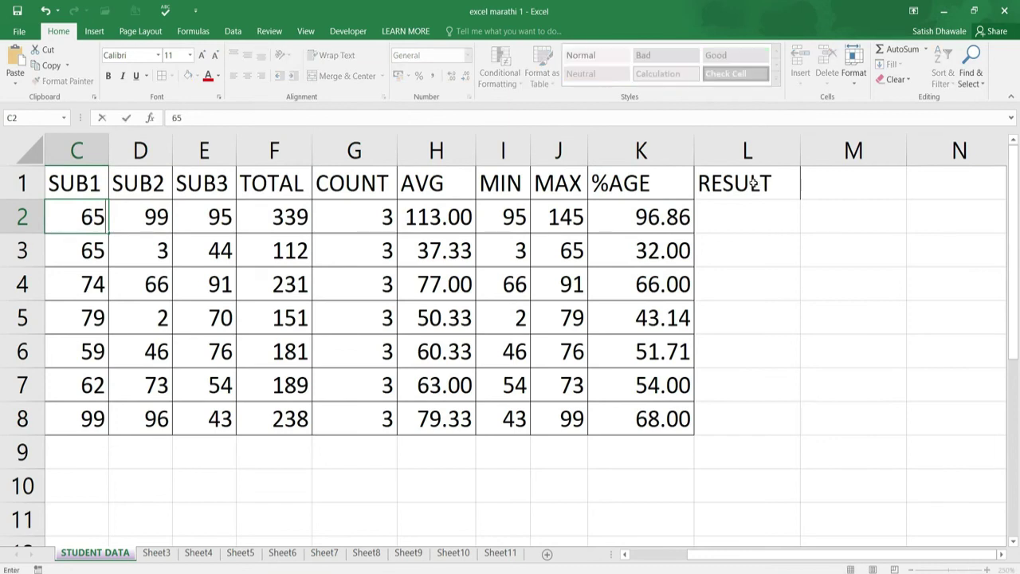
key("Right")
key("Right")
key("Right")
key("Right")
key("Right")
key("Right")
key("Right")
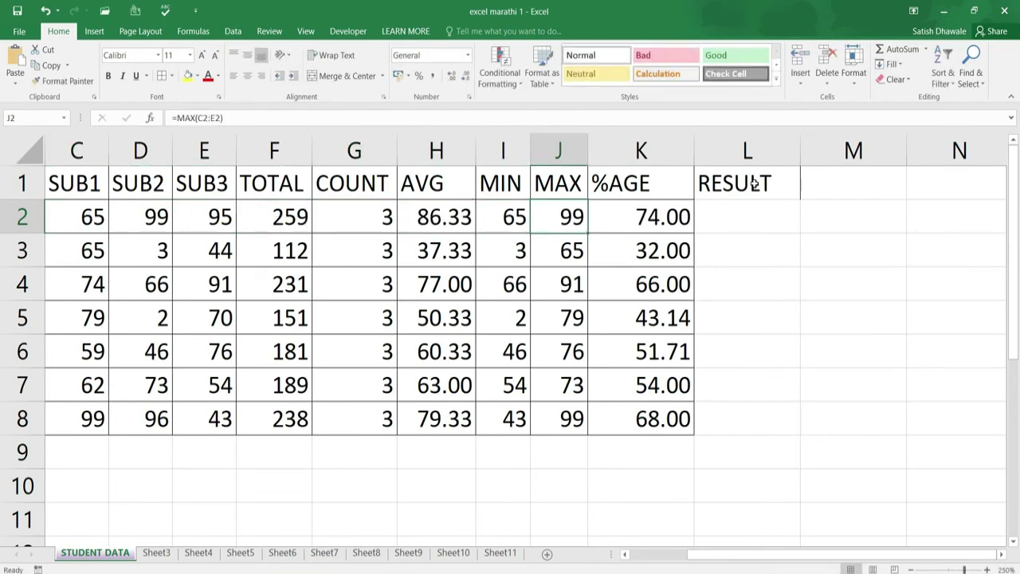
- Revert K2 to =F2/300*100 and fill it down to K8, giving 86.33 for A
left_click(664, 216)
double_click(664, 216)
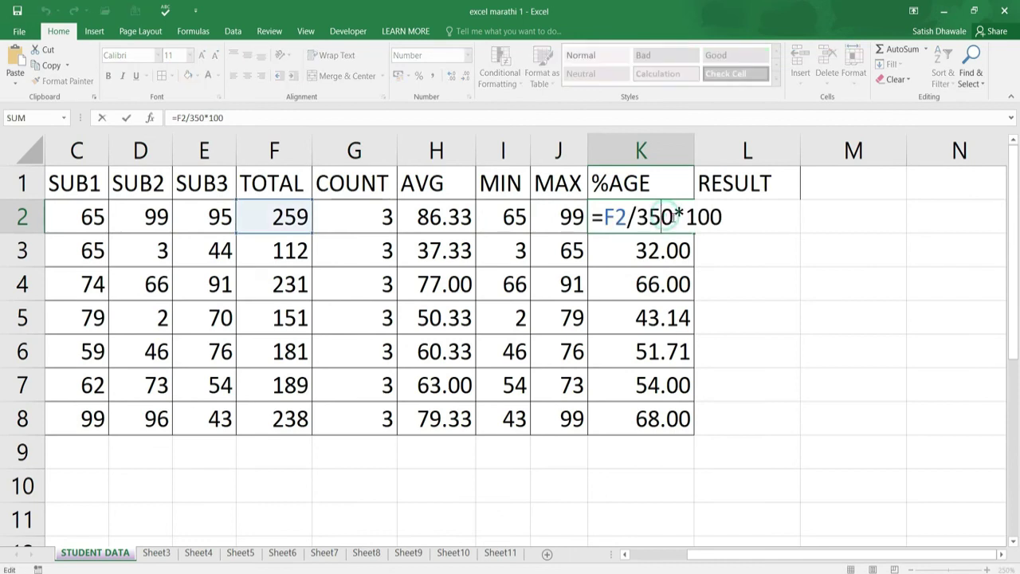
key("BackSpace")
type("0")
key("Return")
left_click(661, 216)
double_click(694, 232)
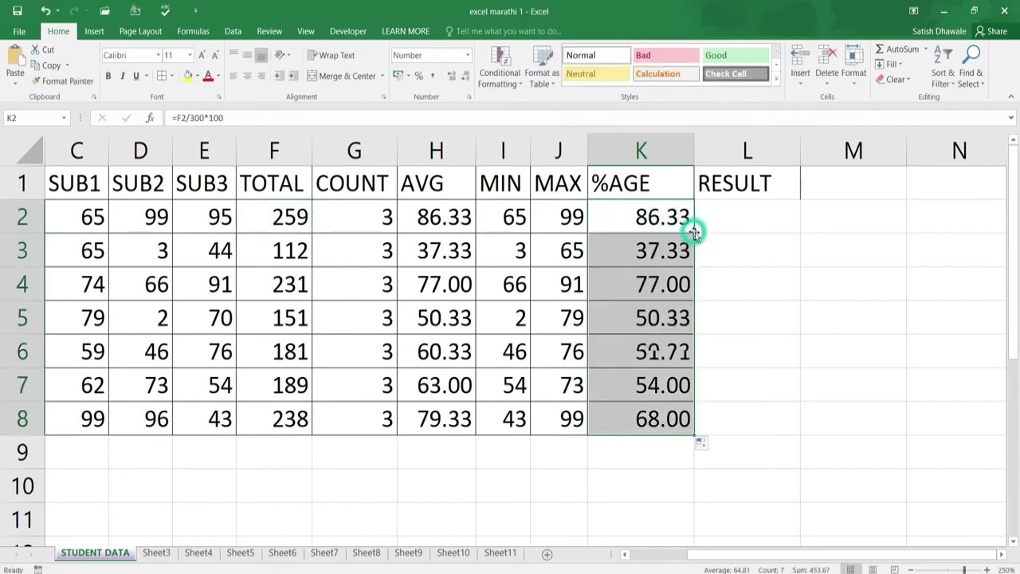
left_click(737, 217)
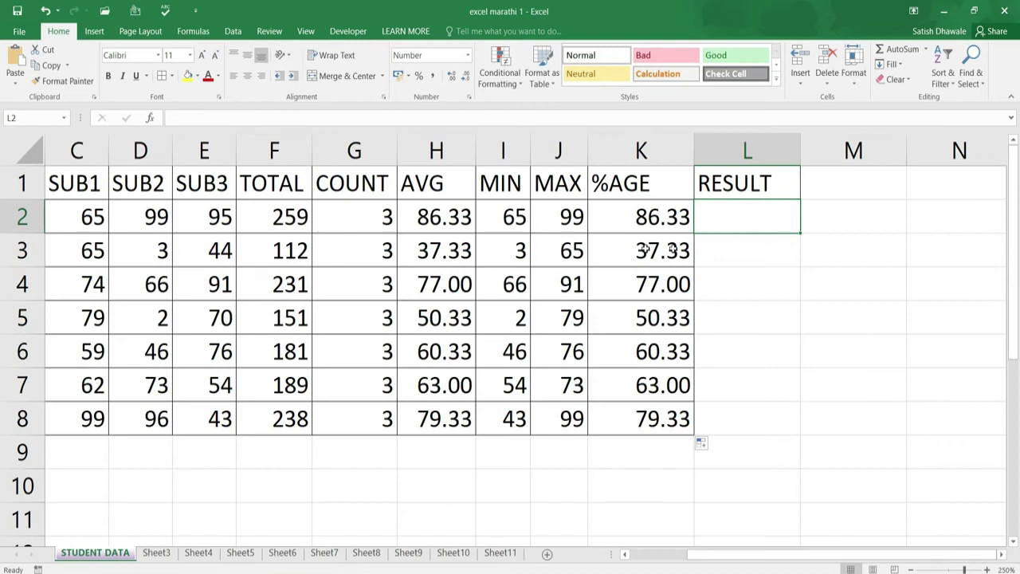
- Review the SUB2 marks and row 3's results, including the low scores 3 and 2
left_click(139, 213)
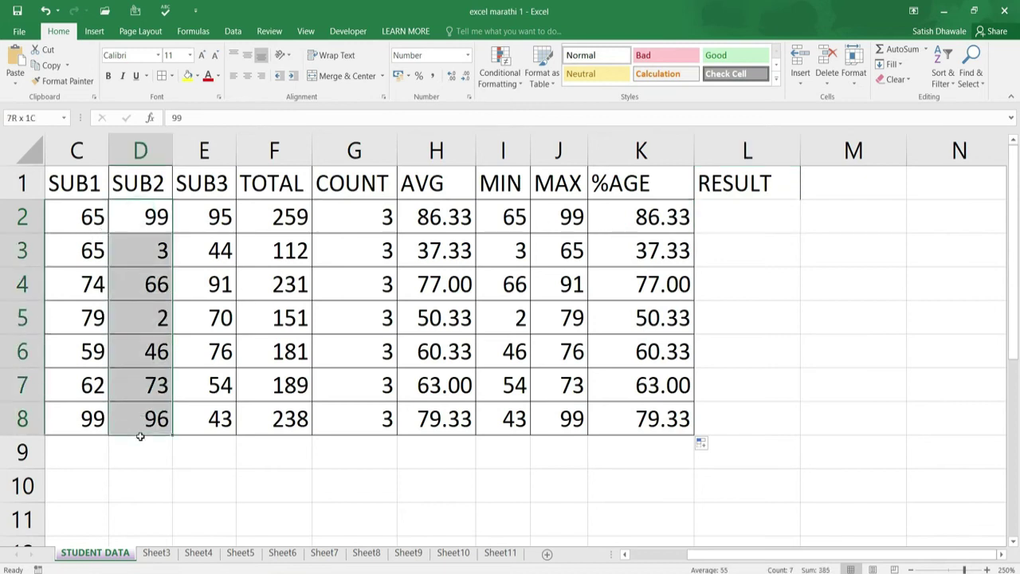
left_click_drag(140, 313, 136, 433)
left_click(150, 250)
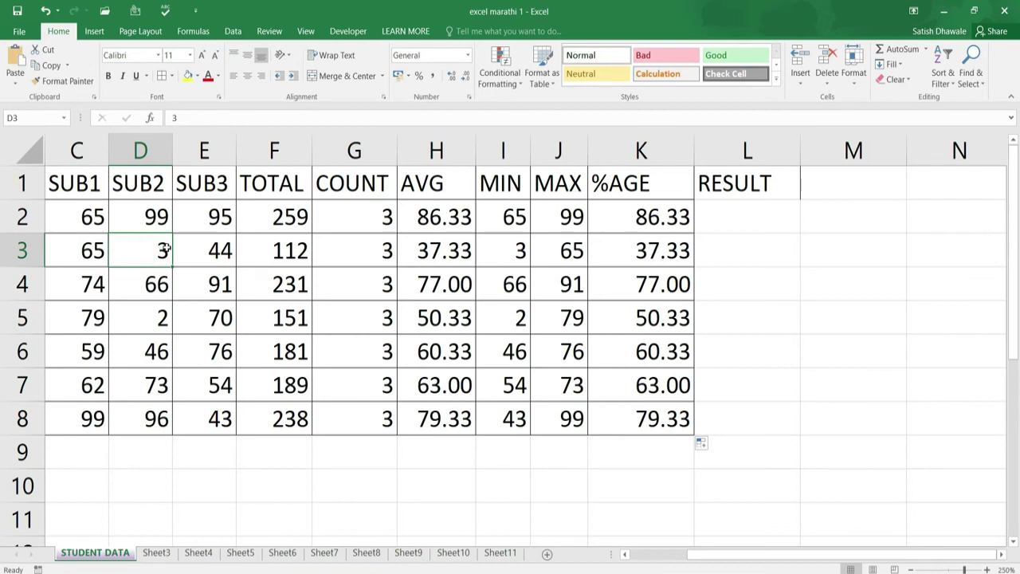
left_click_drag(163, 250, 678, 251)
left_click(738, 251)
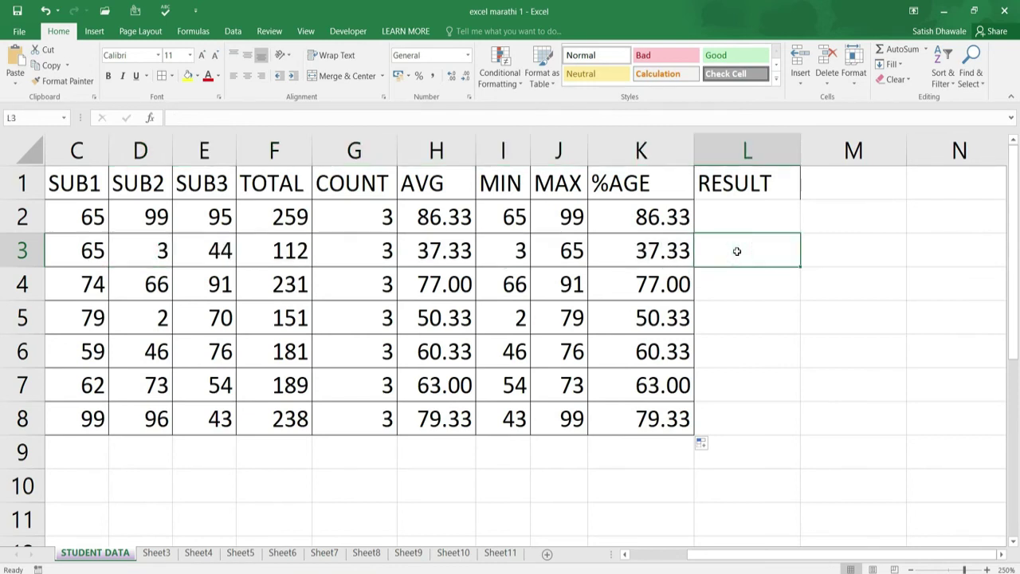
left_click(128, 317)
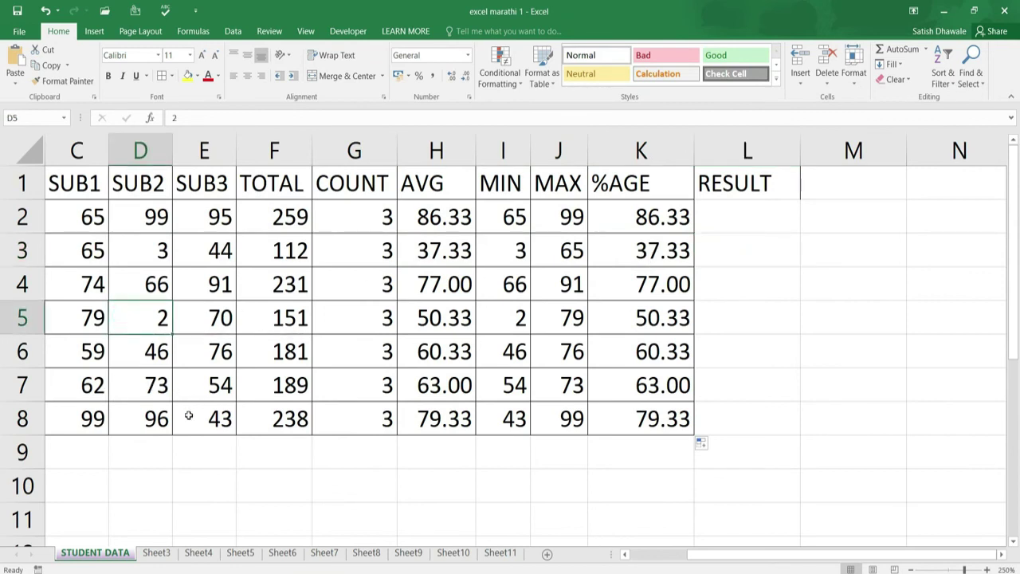
- Enter 25 in E7 and check row 7's total 160, average 53.33 and minimum 25
left_click(194, 384)
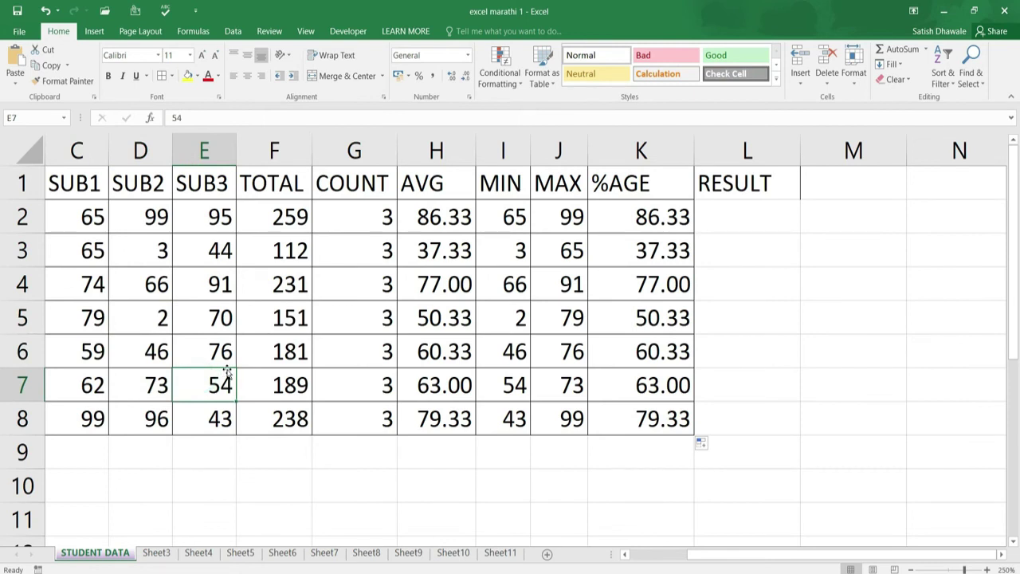
type("25")
key("Return")
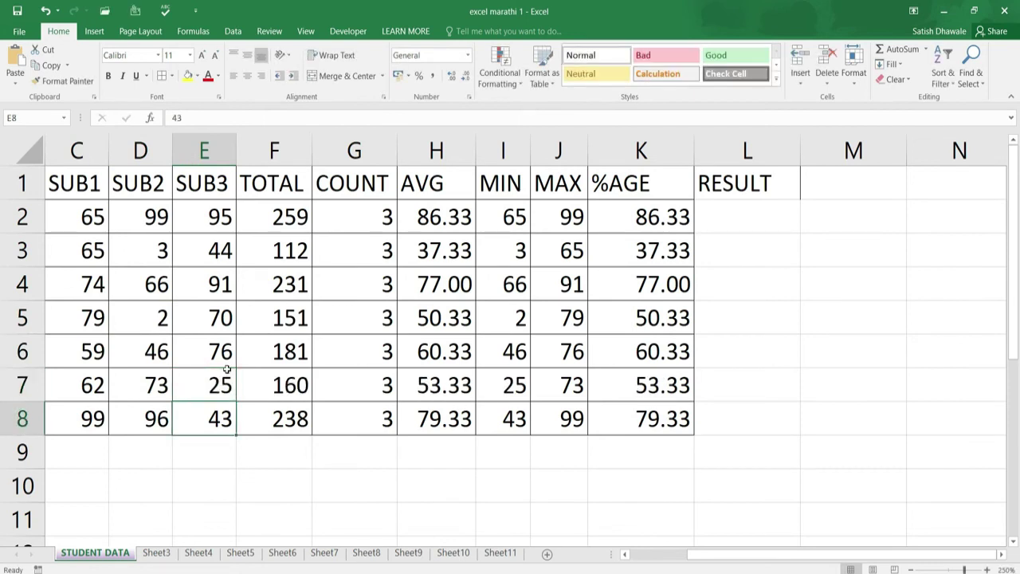
left_click(222, 385)
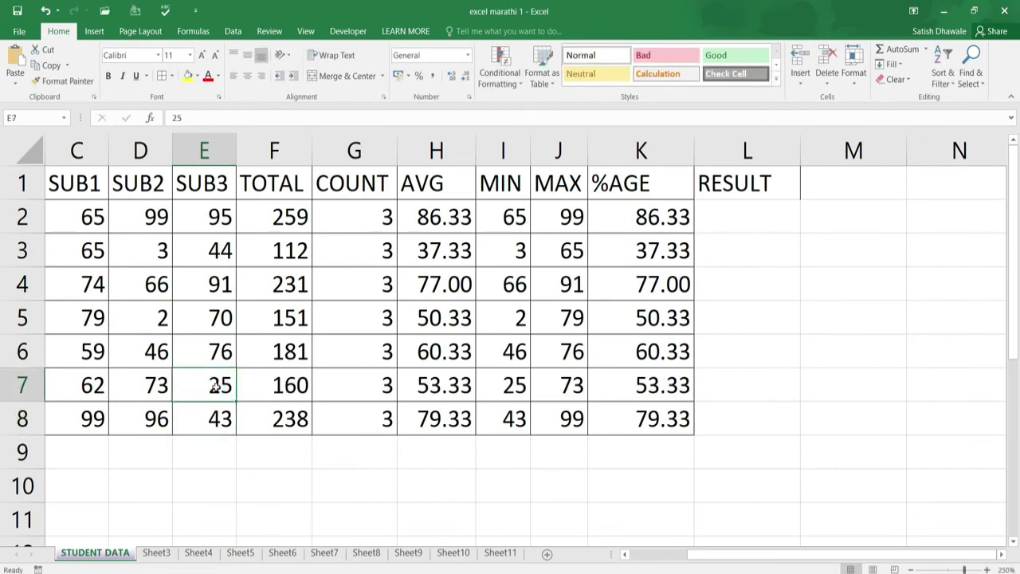
left_click_drag(221, 386, 619, 397)
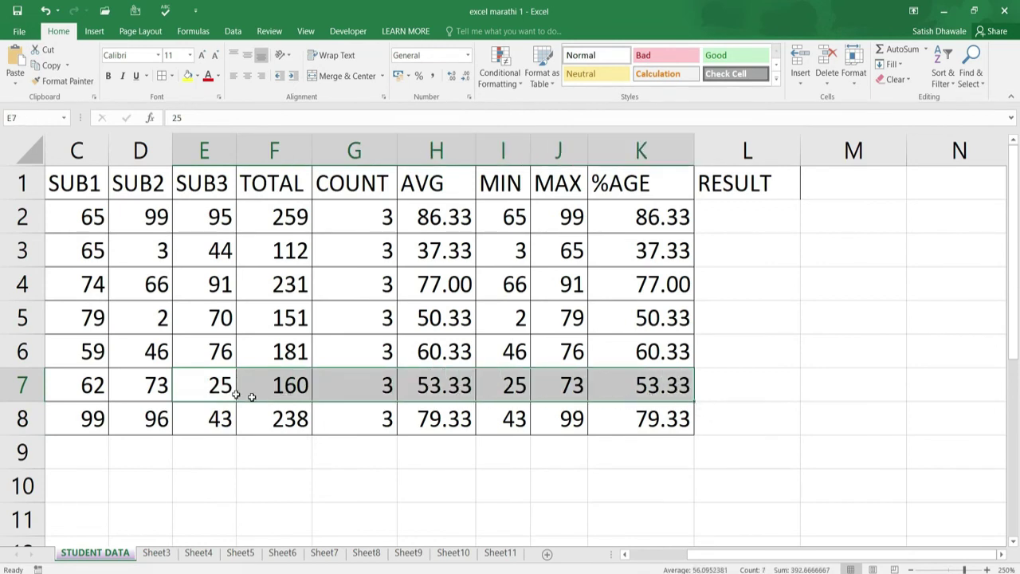
left_click(206, 383)
left_click(157, 315)
left_click(160, 250)
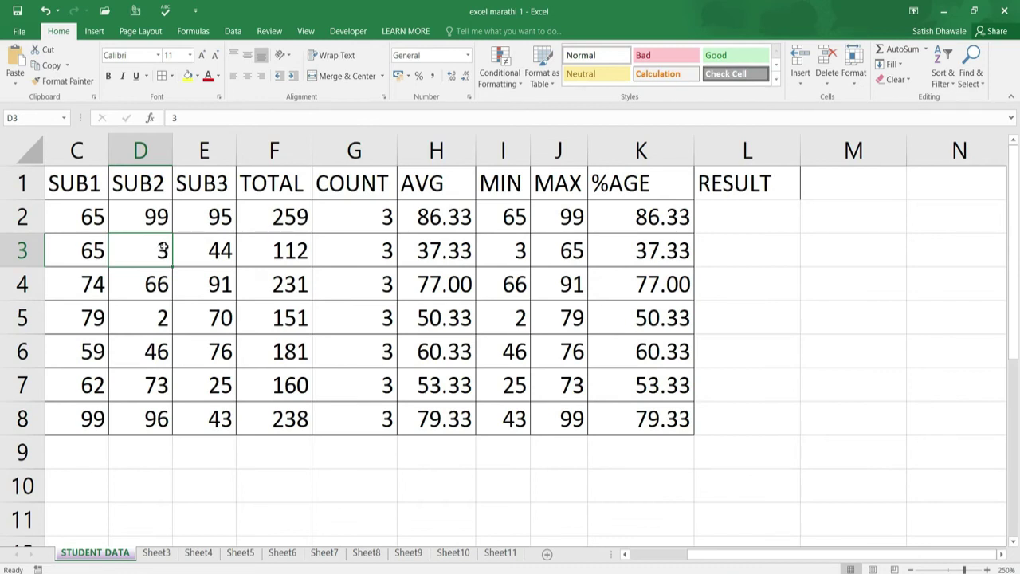
left_click(757, 206)
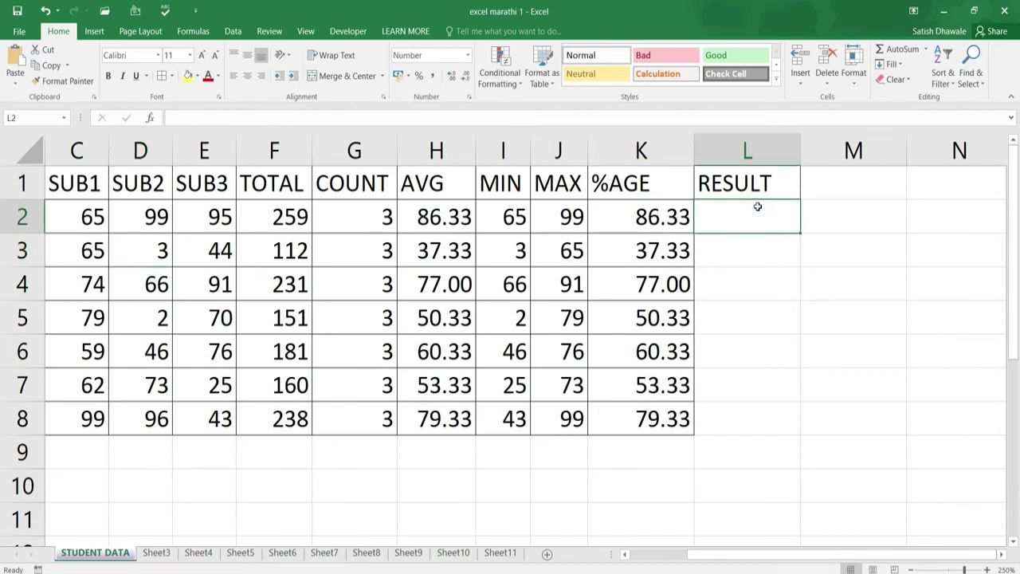
- Enter the label SC in G11 with sample scores 65 and 45 beneath it
key("Down")
key("Down")
key("Down")
key("Down")
key("Down")
key("Down")
key("Down")
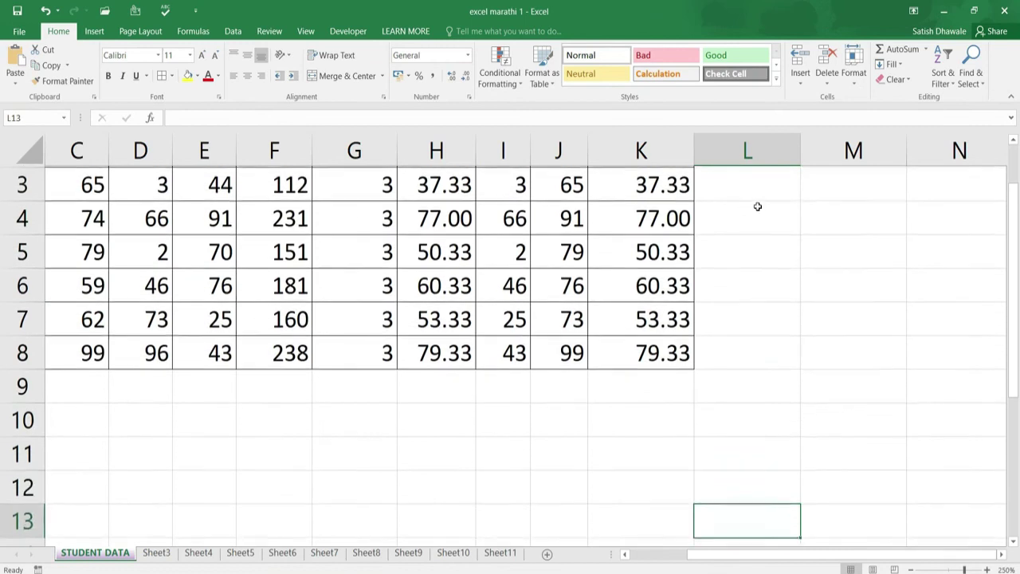
key("Left")
key("Left")
key("Left")
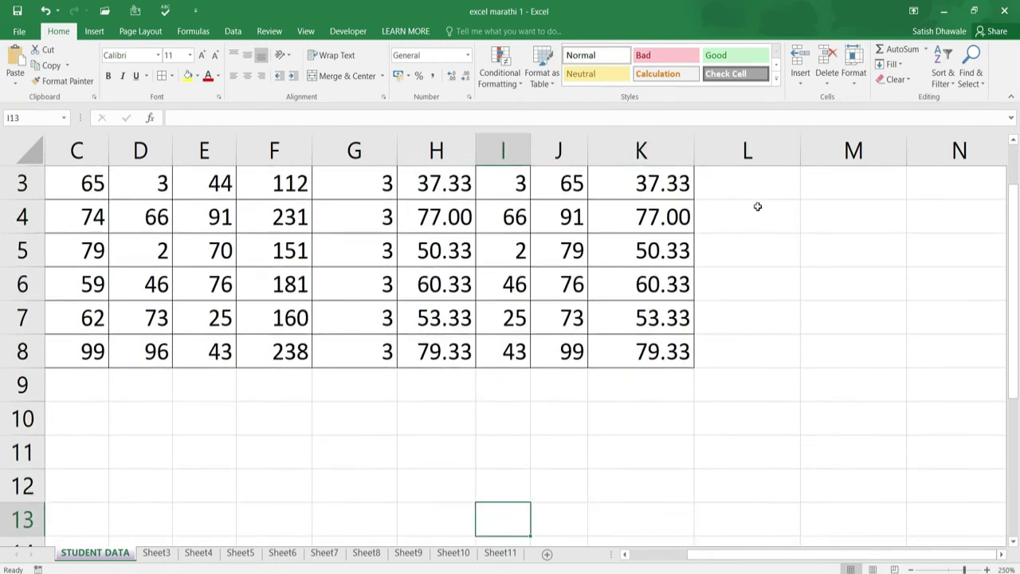
key("Up")
key("Up")
key("Left")
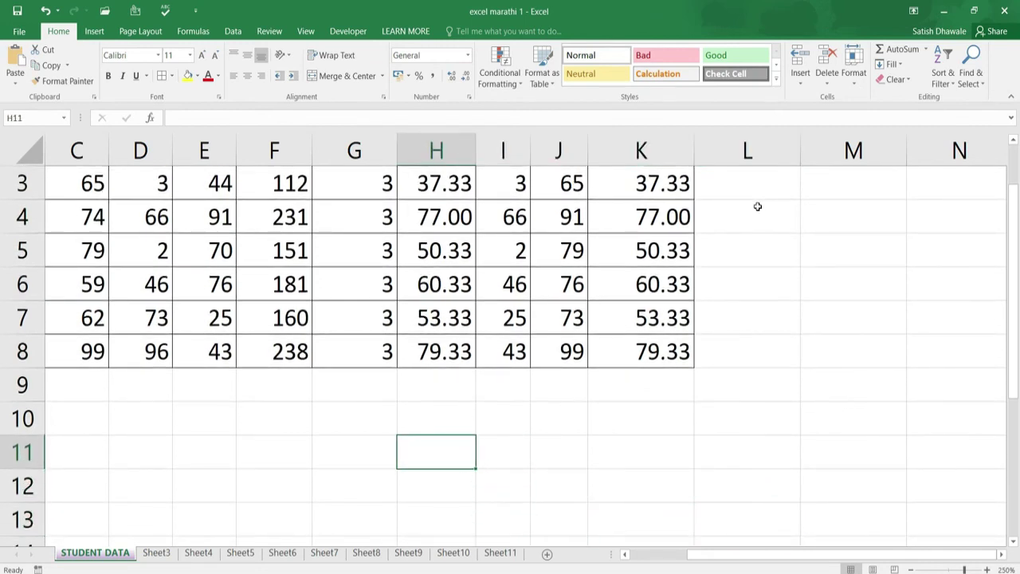
key("Left")
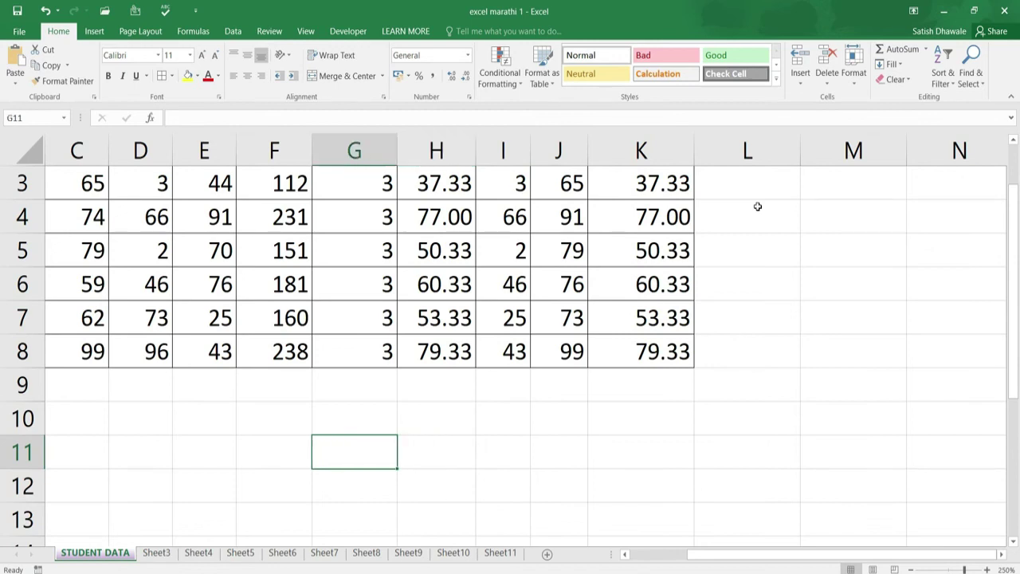
type("SC")
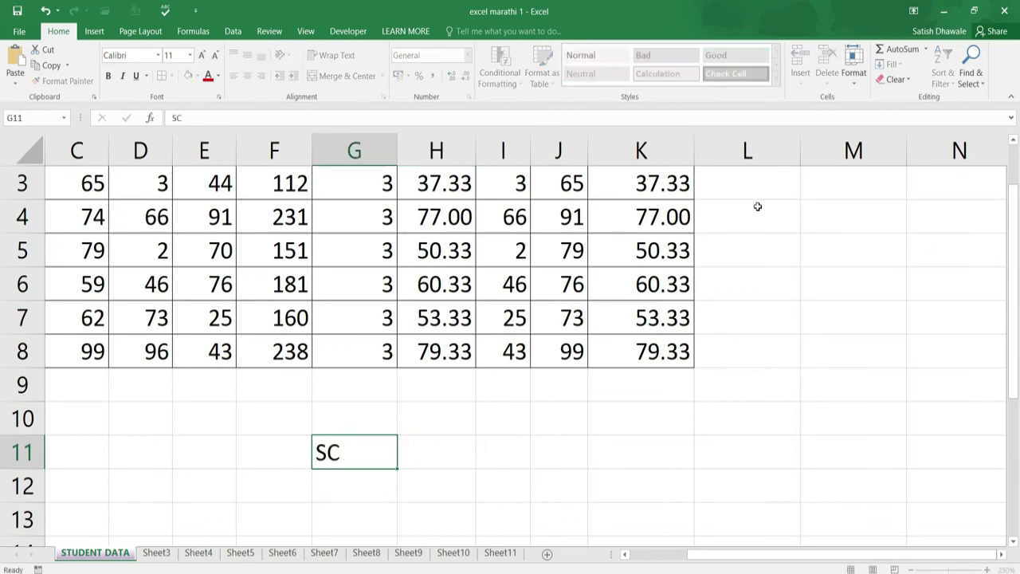
key("Return")
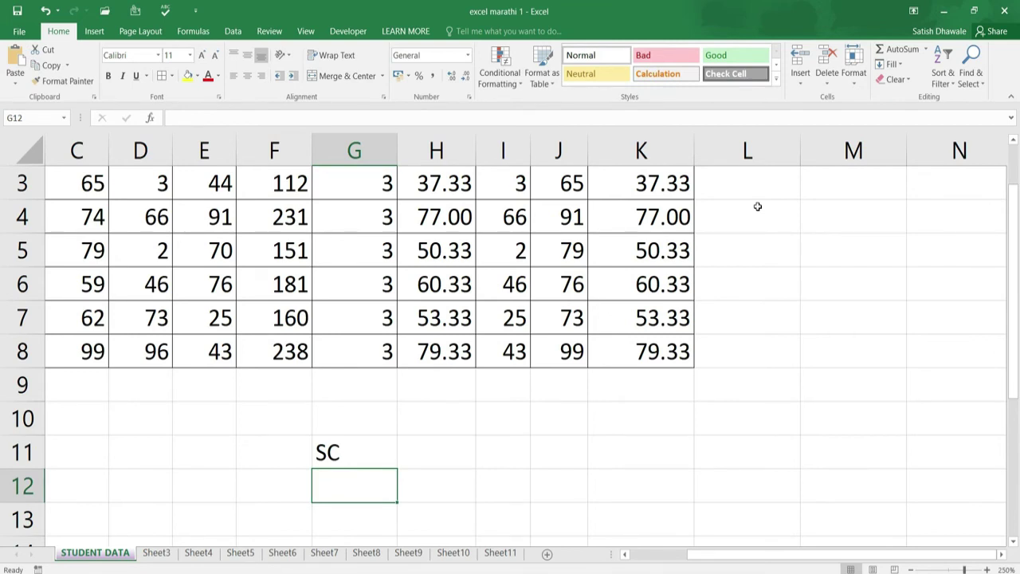
type("65")
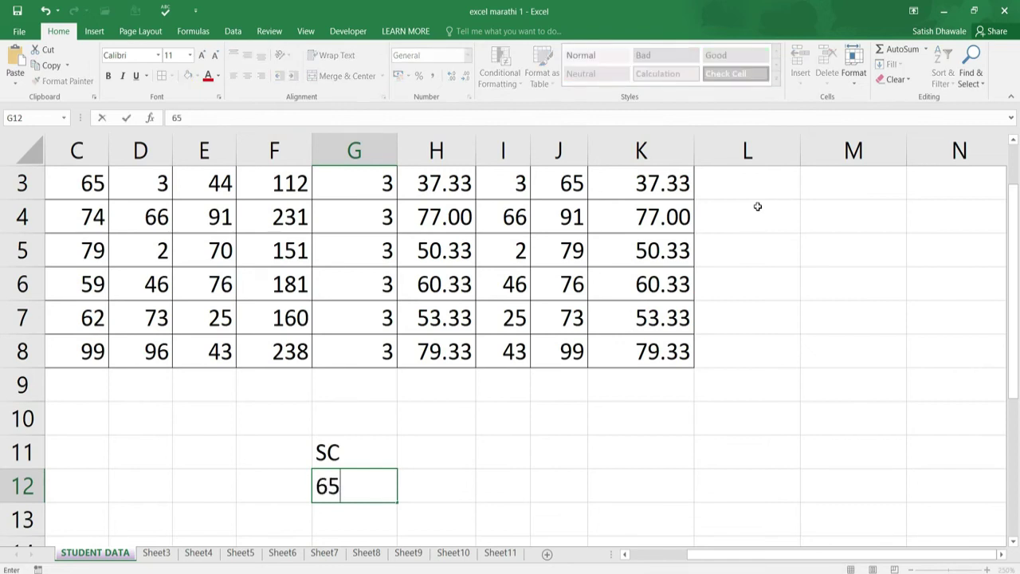
key("Return")
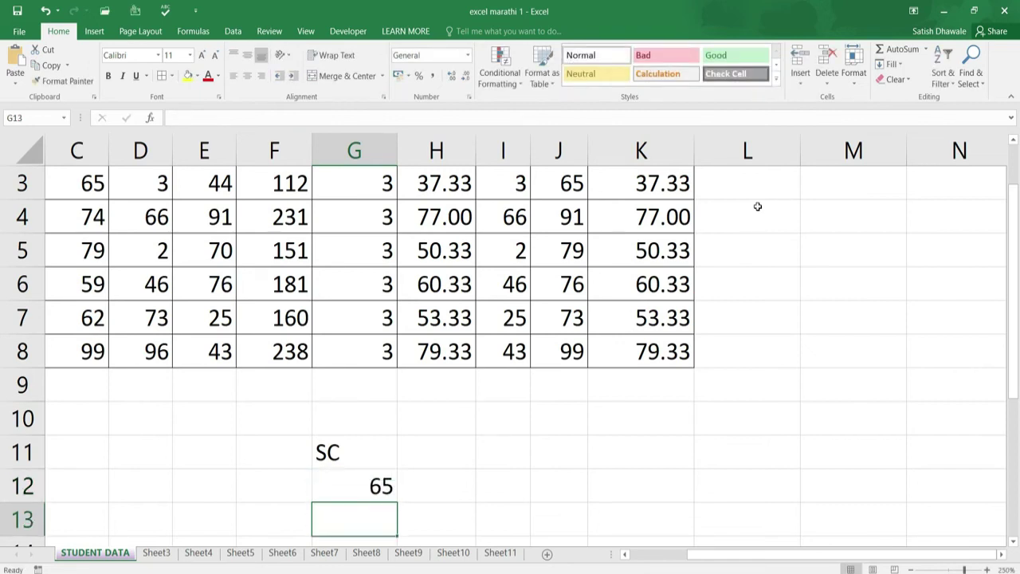
type("45")
key("Return")
- Start an =IF( formula in H12, beside the 65 score
key("Up")
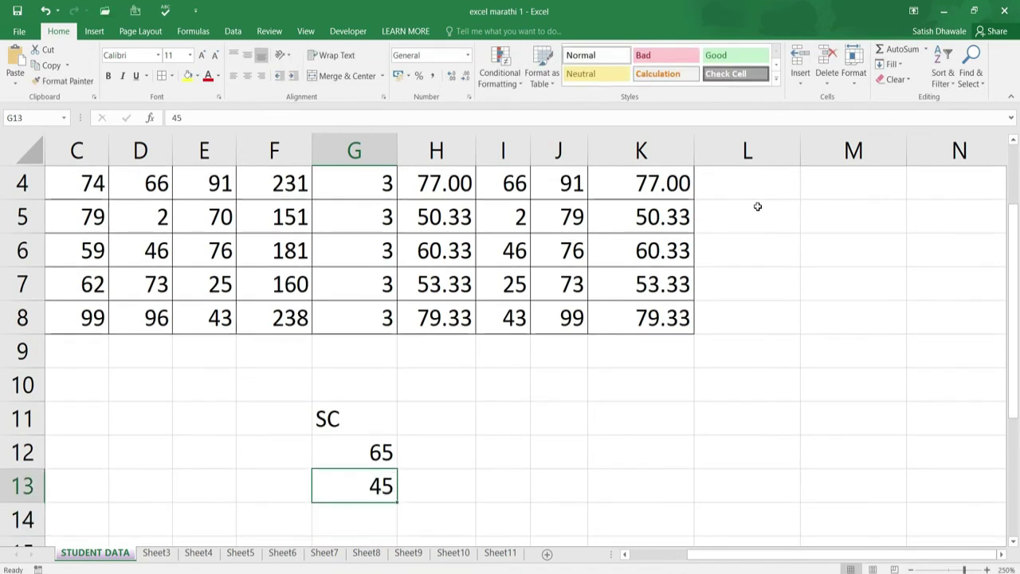
key("Up")
key("Right")
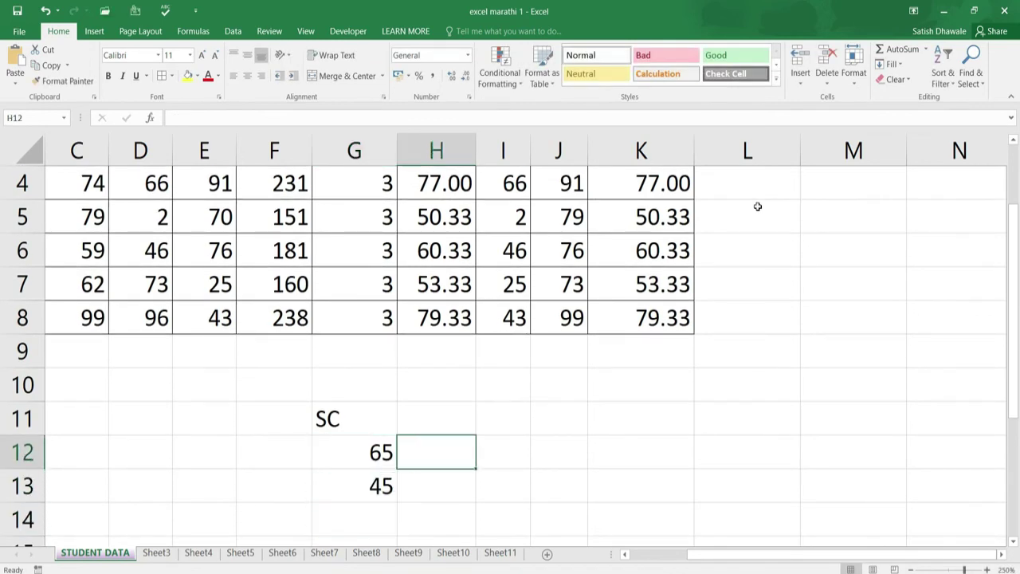
type("=")
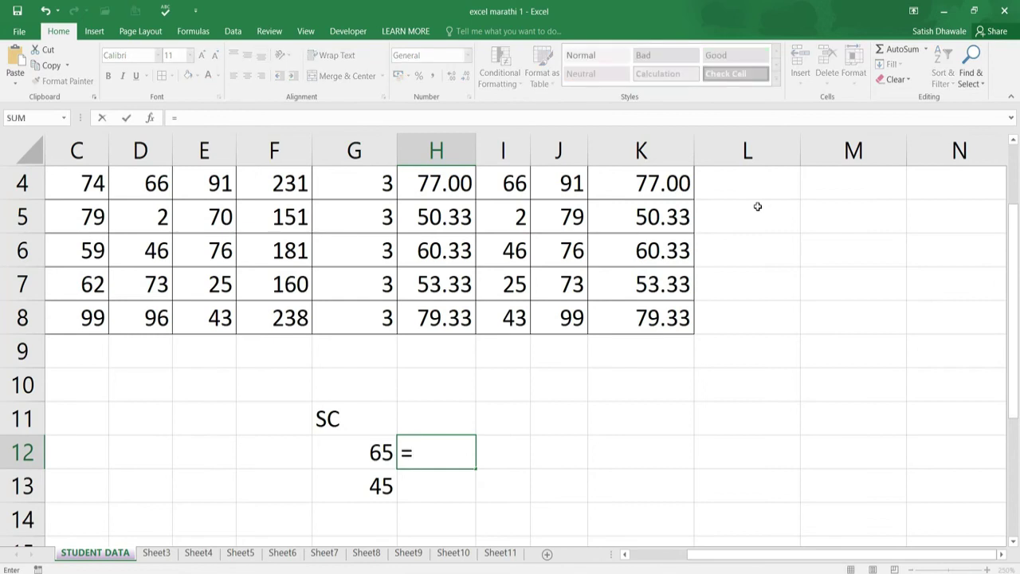
type("IF(")
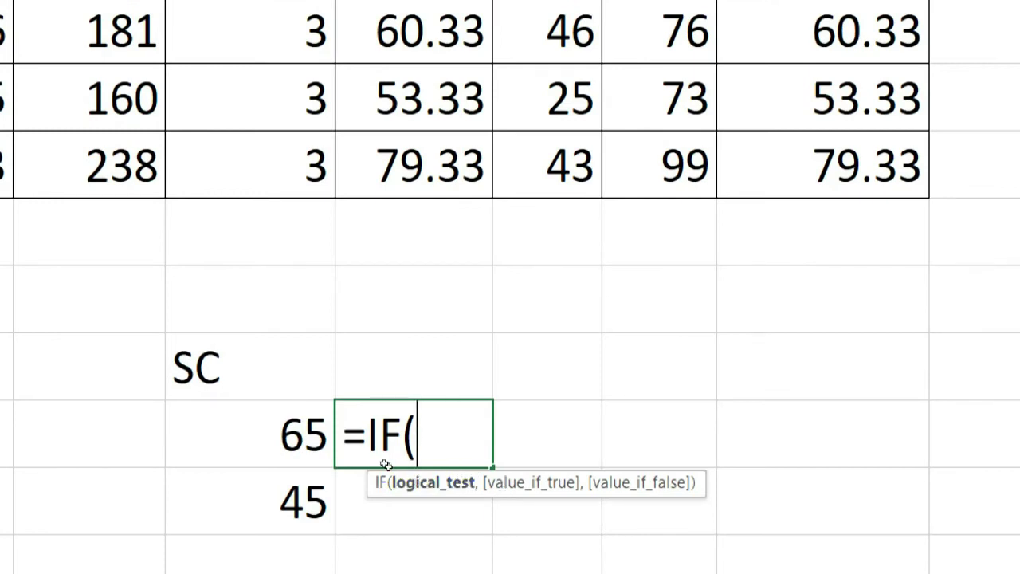
- Build =IF(G12>=60,"PASS","FAIL" in H12, correcting > to >=
key("Left")
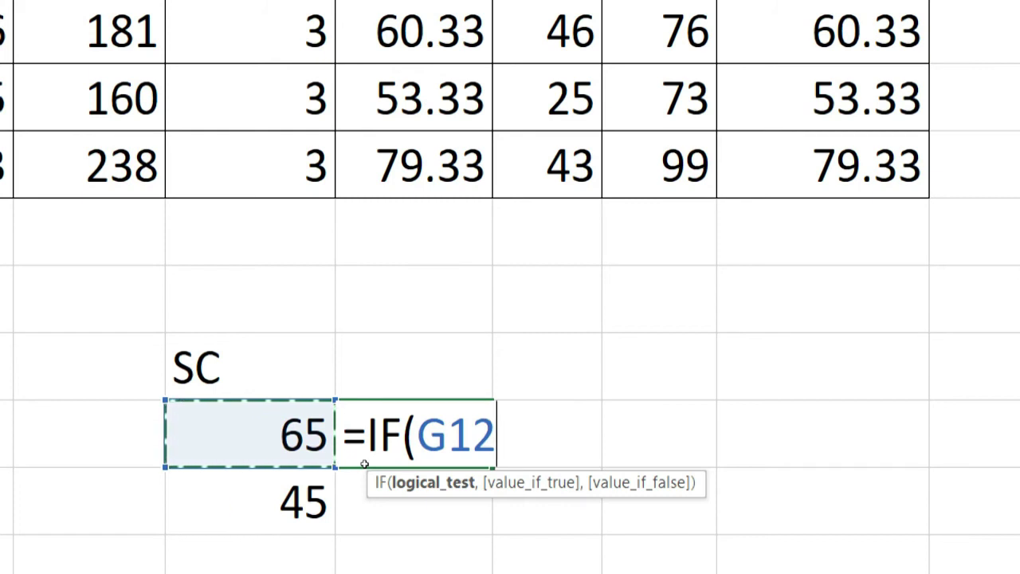
type(">")
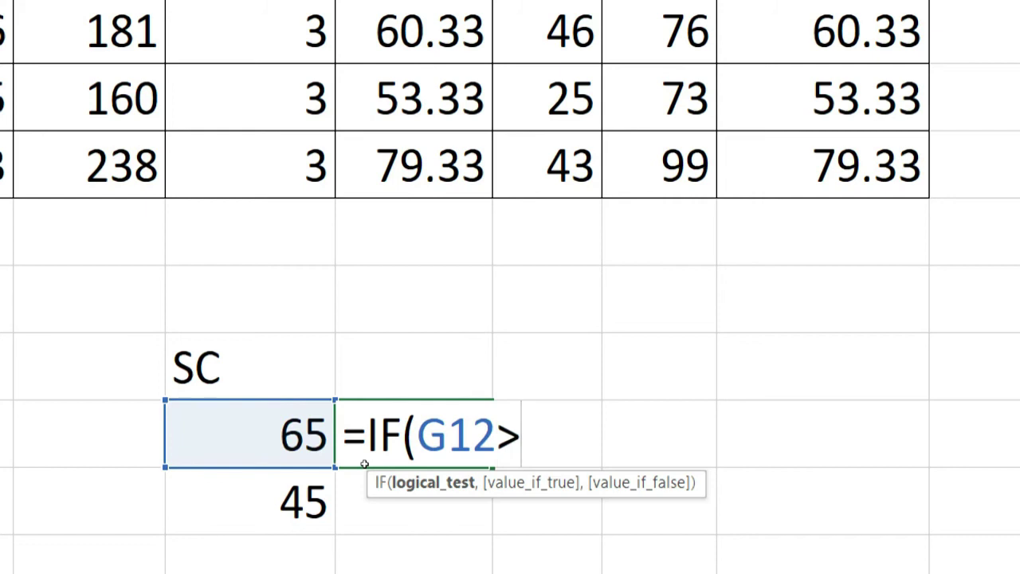
type("60")
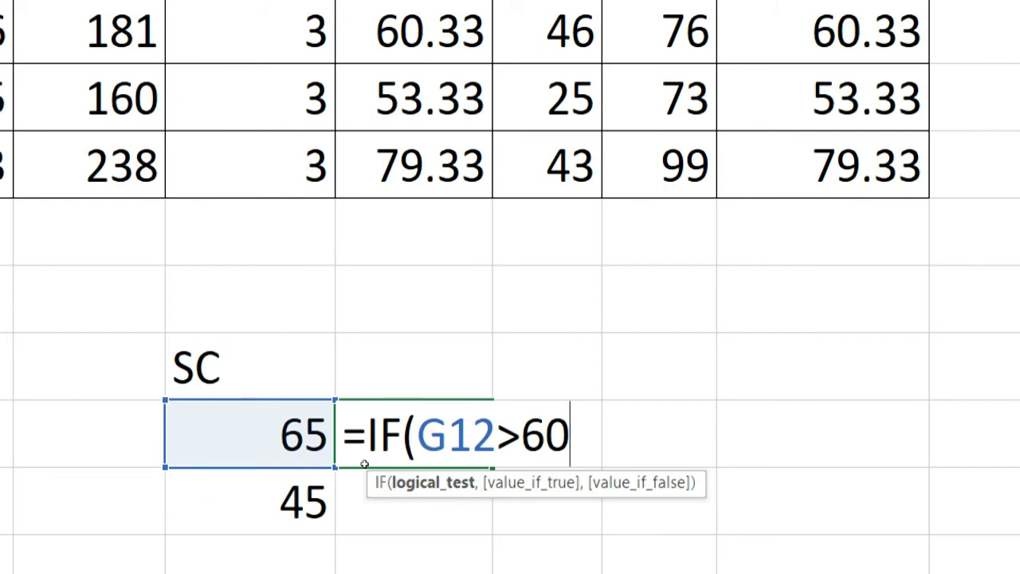
type(",")
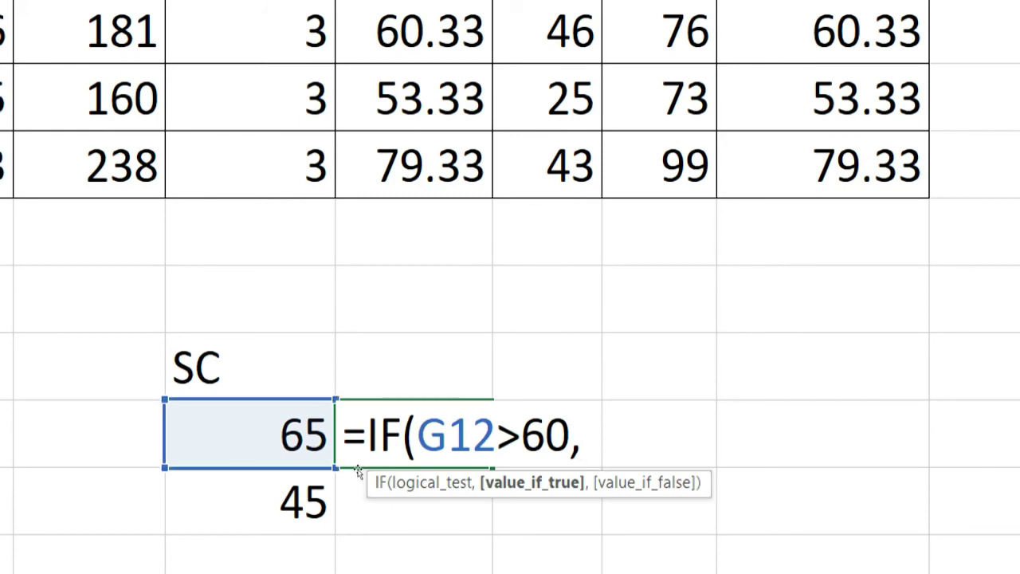
type("\"PASS\"")
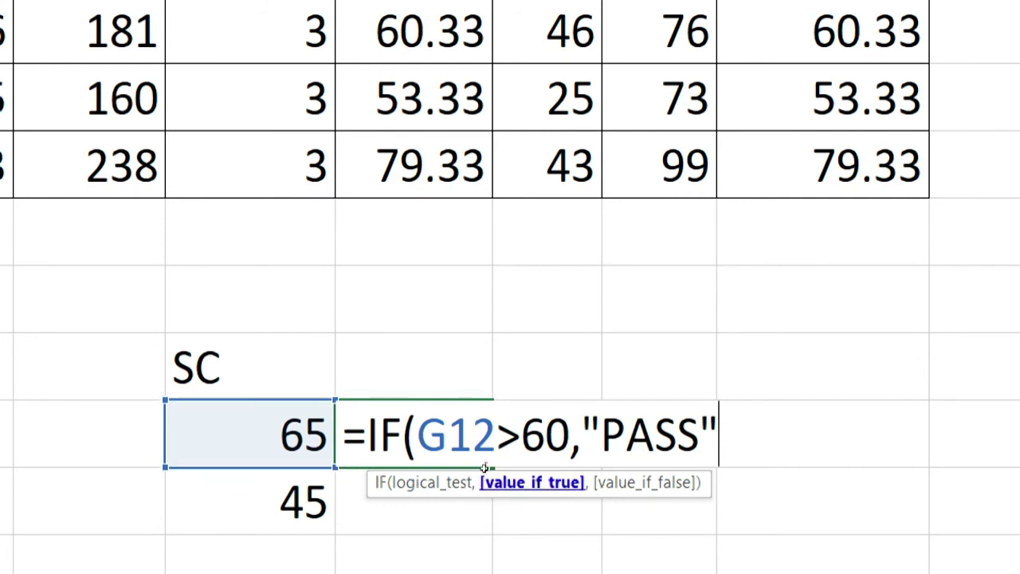
left_click(498, 453)
type("=")
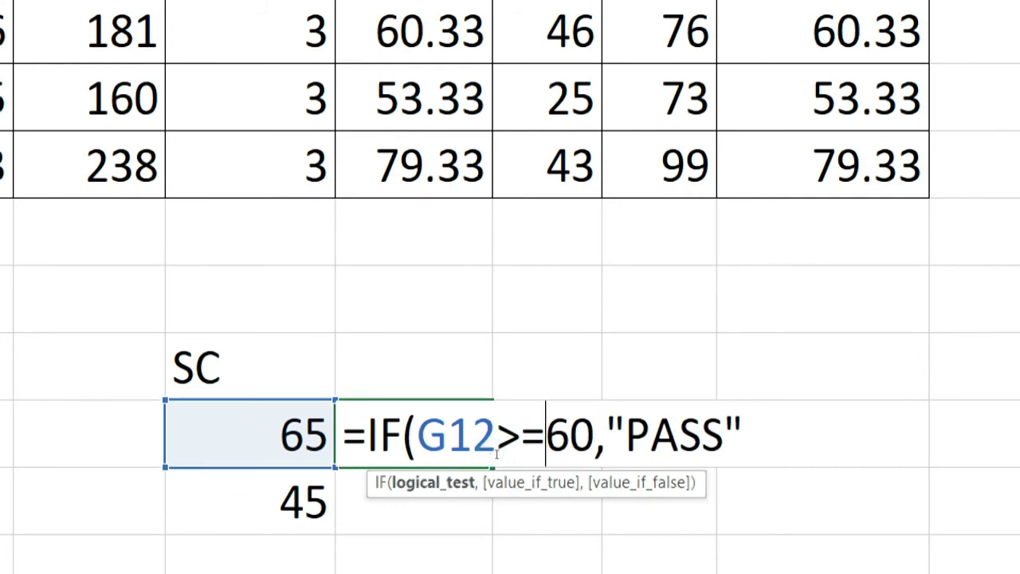
key("End")
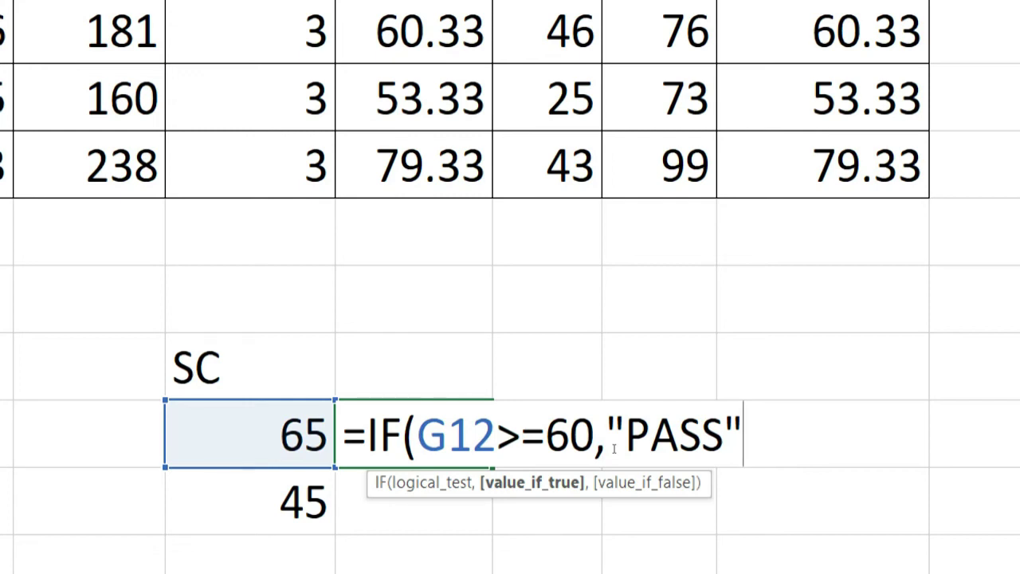
type(",")
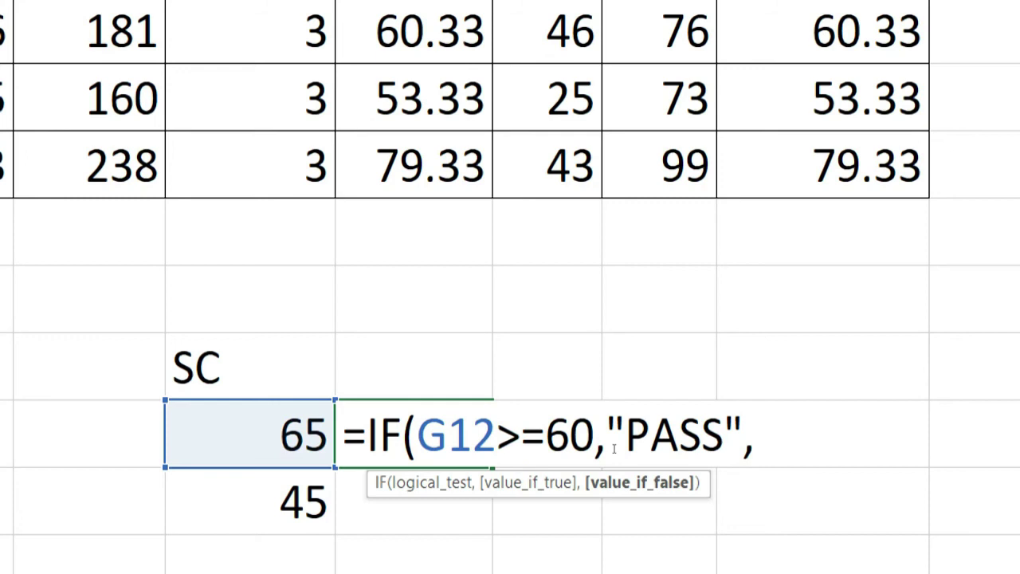
type("\"FAIL\"")
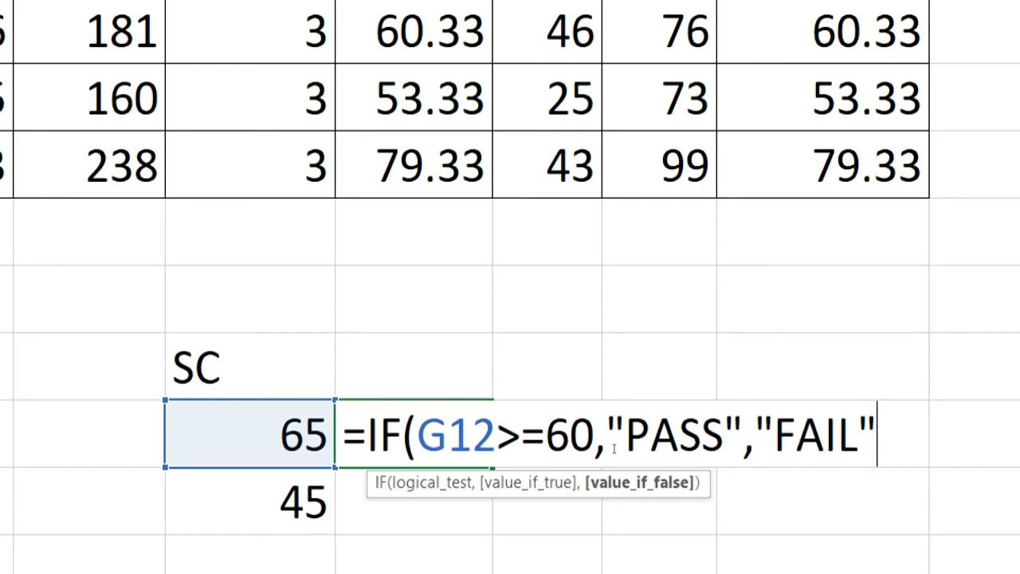
- Walk through the formula, highlighting the G12>=60 condition and the PASS result
left_click(468, 457)
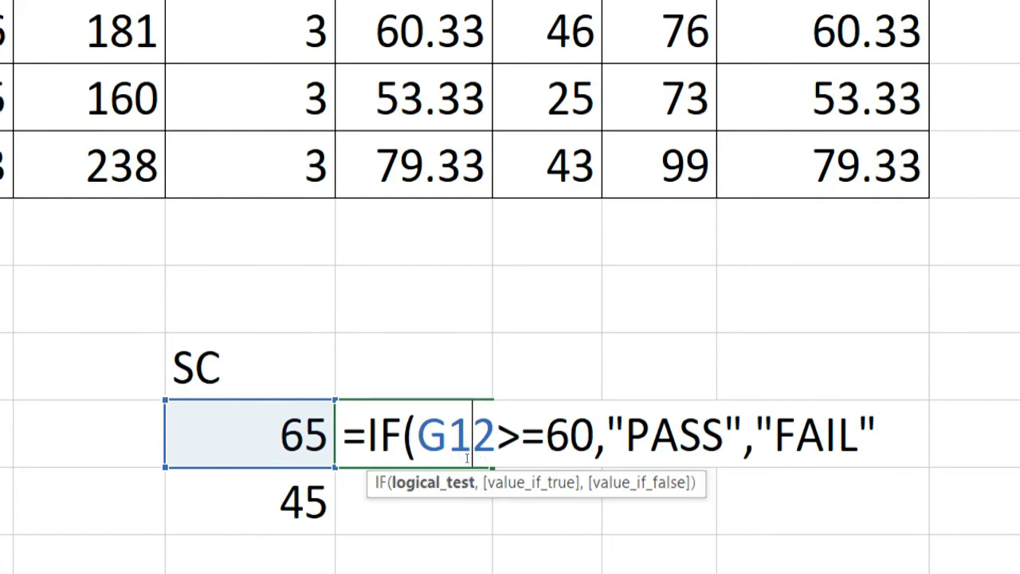
key("Right")
key("Right")
key("Right")
key("shift+Right")
key("shift+Right")
key("shift+Left")
key("shift+Left")
key("shift+Left")
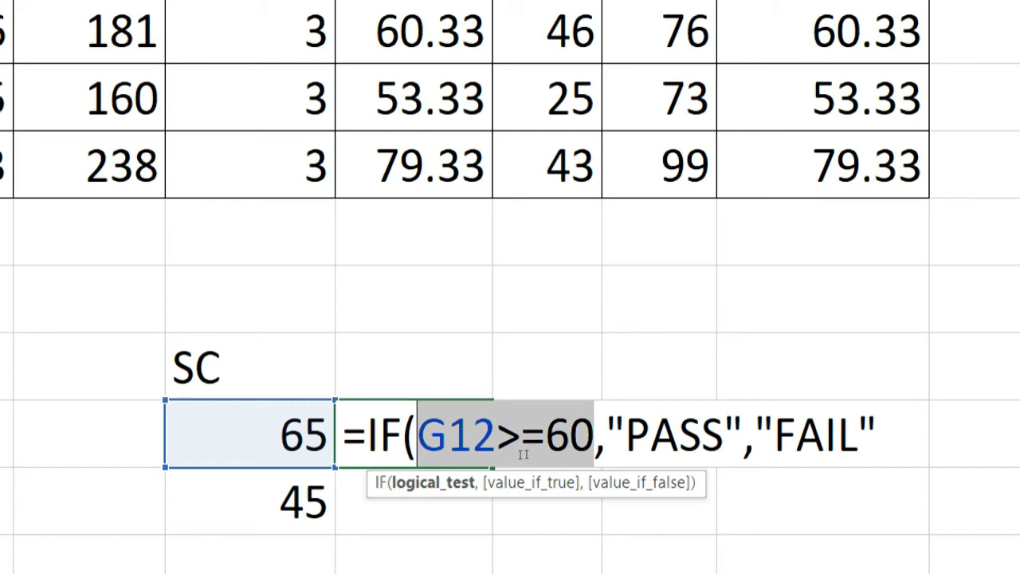
key("Right")
key("Right")
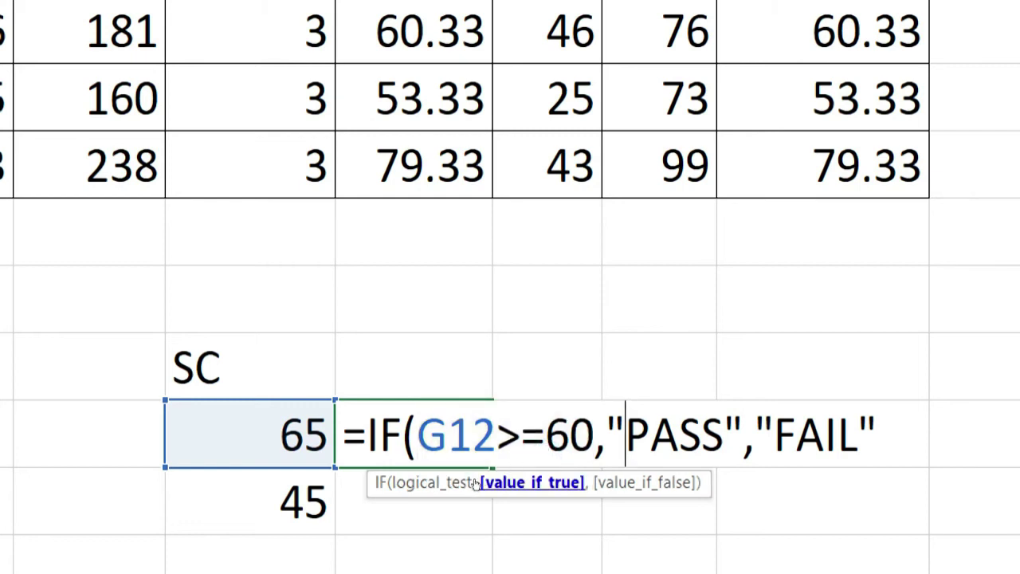
key("Right")
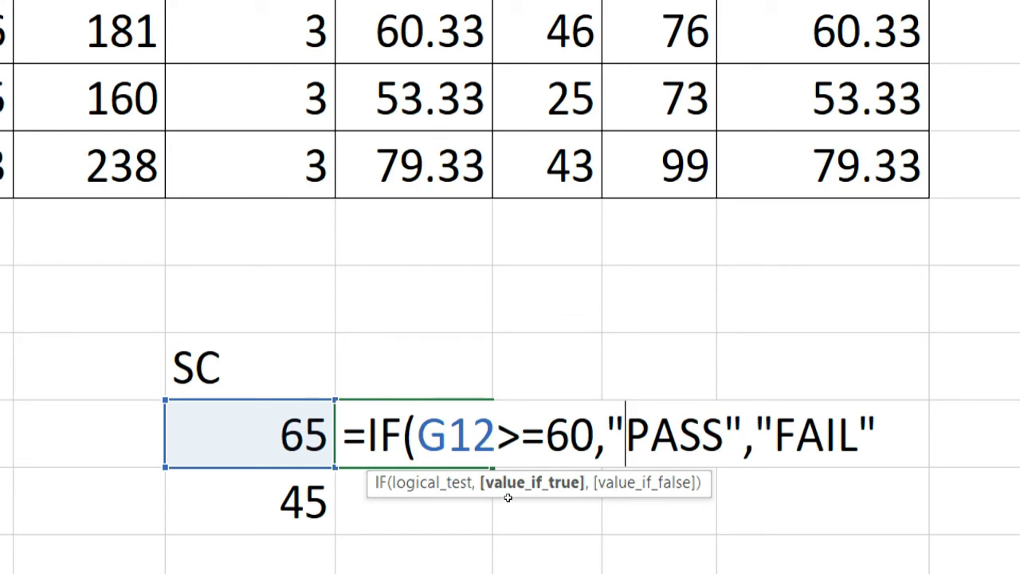
- Commit the PASS/FAIL IF formula in H12 and copy it down to H13
key("Return")
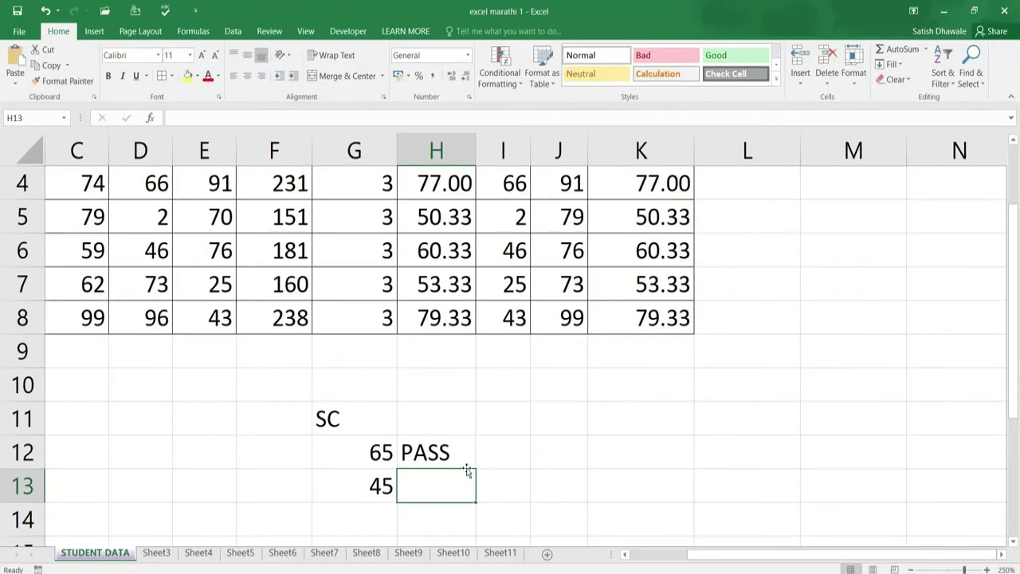
left_click(466, 456)
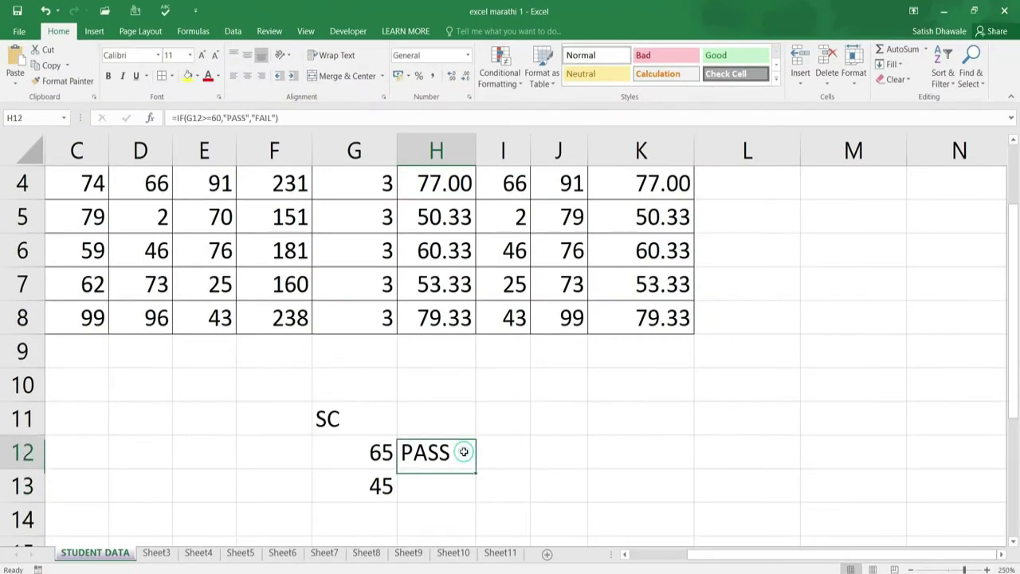
left_click_drag(476, 468, 476, 501)
left_click(460, 486)
double_click(460, 487)
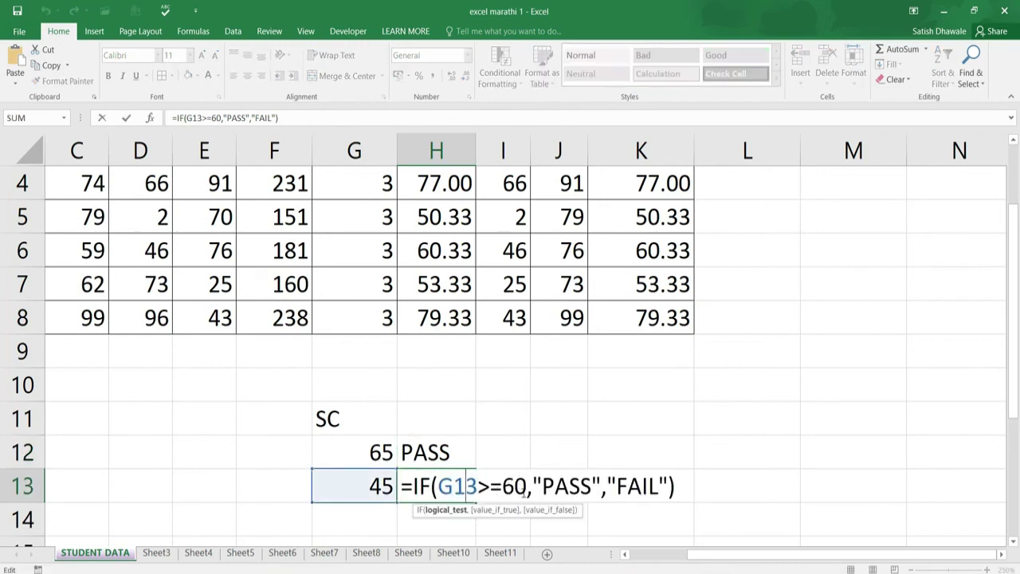
key("Escape")
- Change the G13 score to 35, after briefly entering 60
left_click(382, 488)
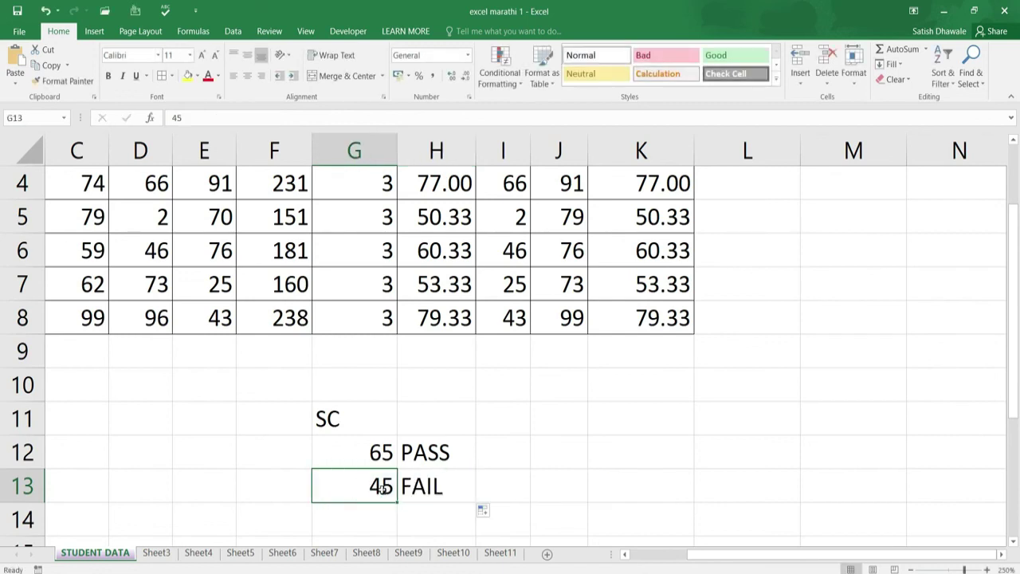
type("60")
key("Return")
left_click(382, 488)
type("35")
key("Up")
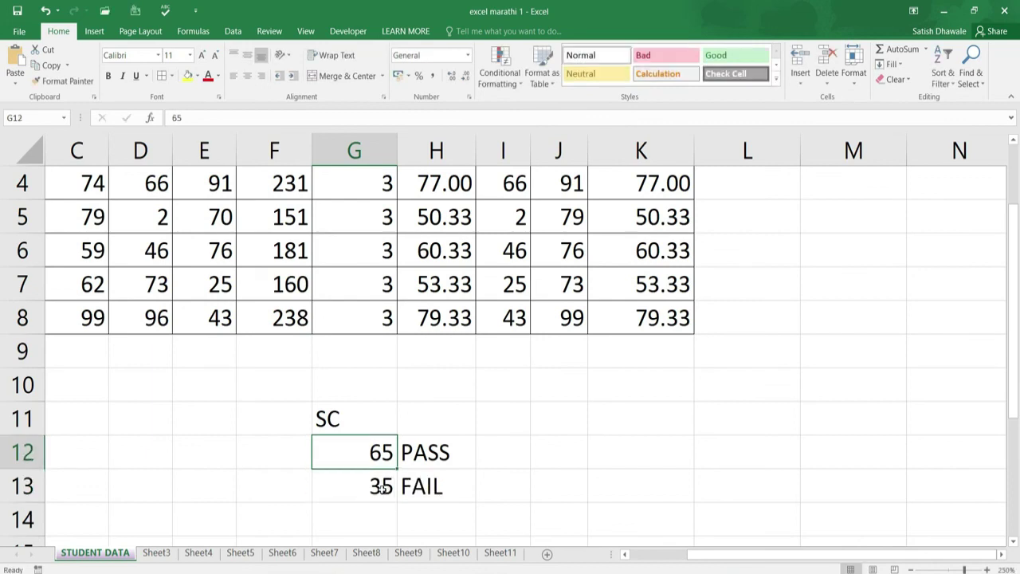
left_click(381, 488)
left_click(384, 461)
- Change the G12 score to 34
left_click(442, 456)
double_click(445, 454)
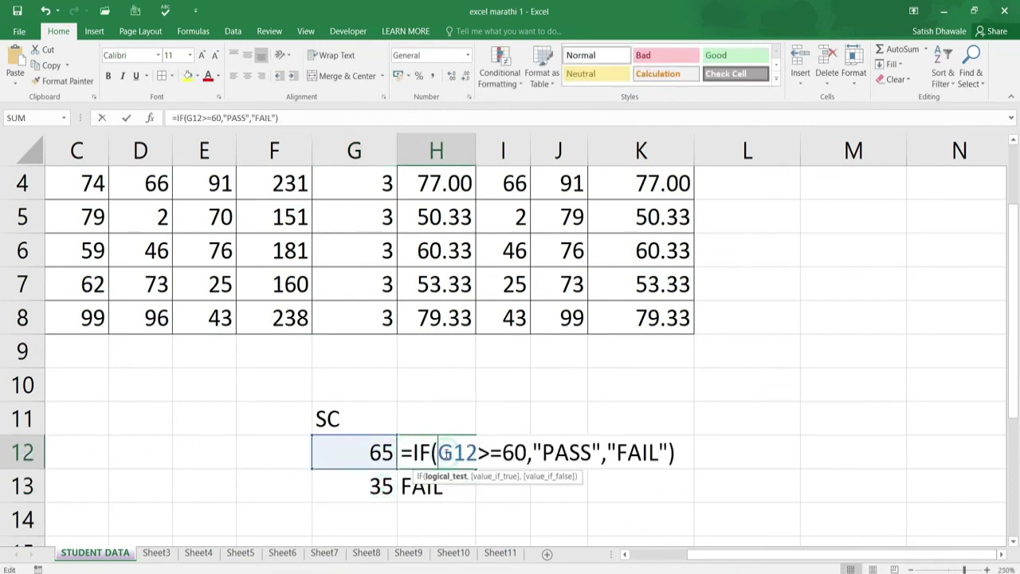
key("Escape")
key("Left")
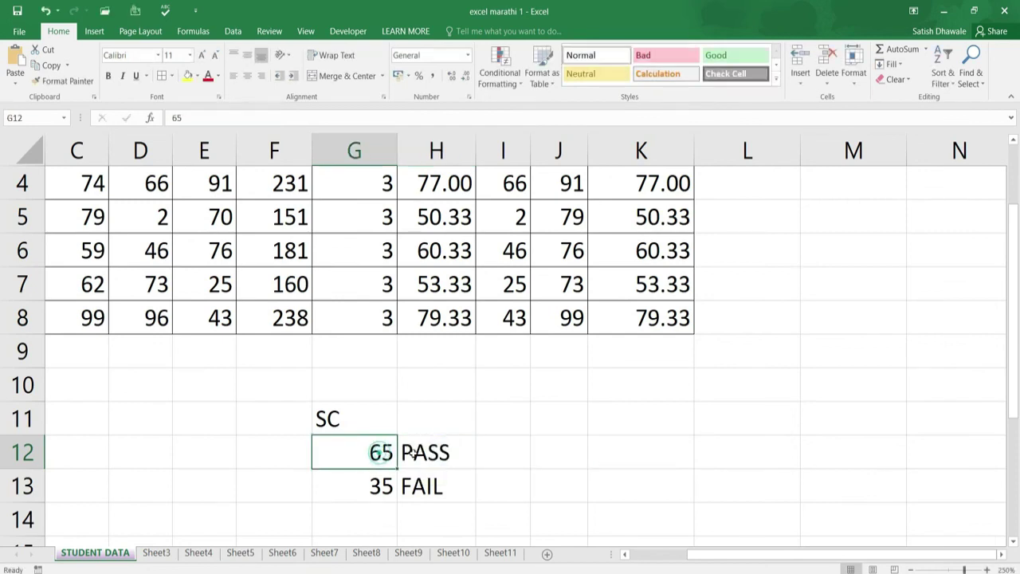
type("35")
key("BackSpace")
type("5")
key("BackSpace")
type("4")
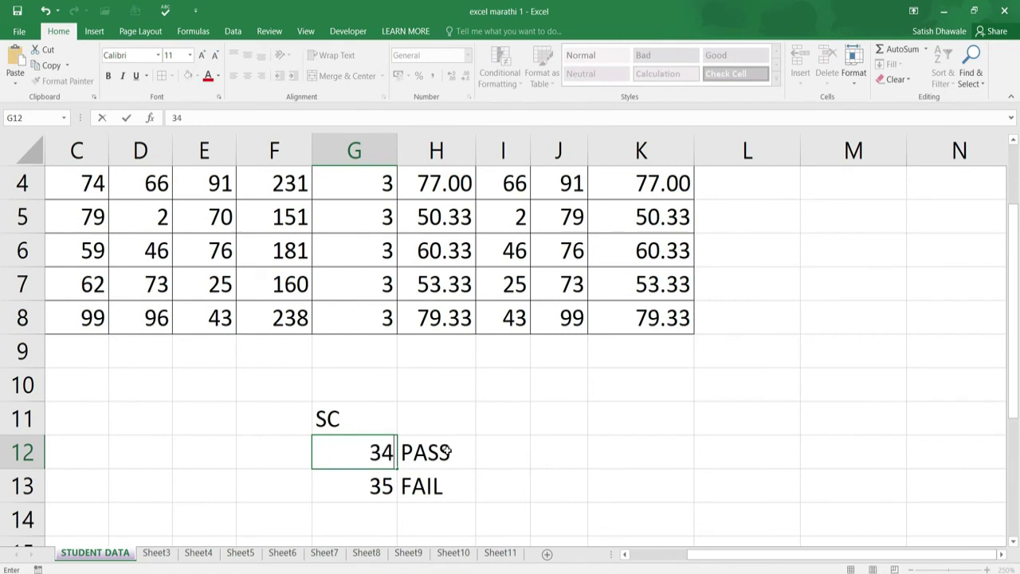
key("Return")
- Change the pass mark in H12's IF formula from 60 to 35
left_click(447, 452)
double_click(449, 452)
left_click_drag(527, 452, 503, 453)
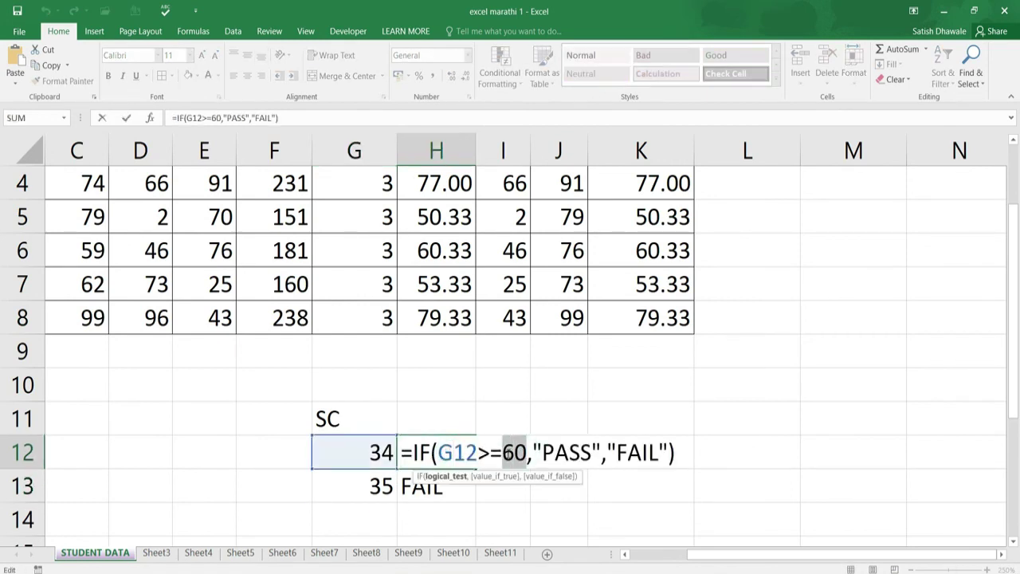
type("35")
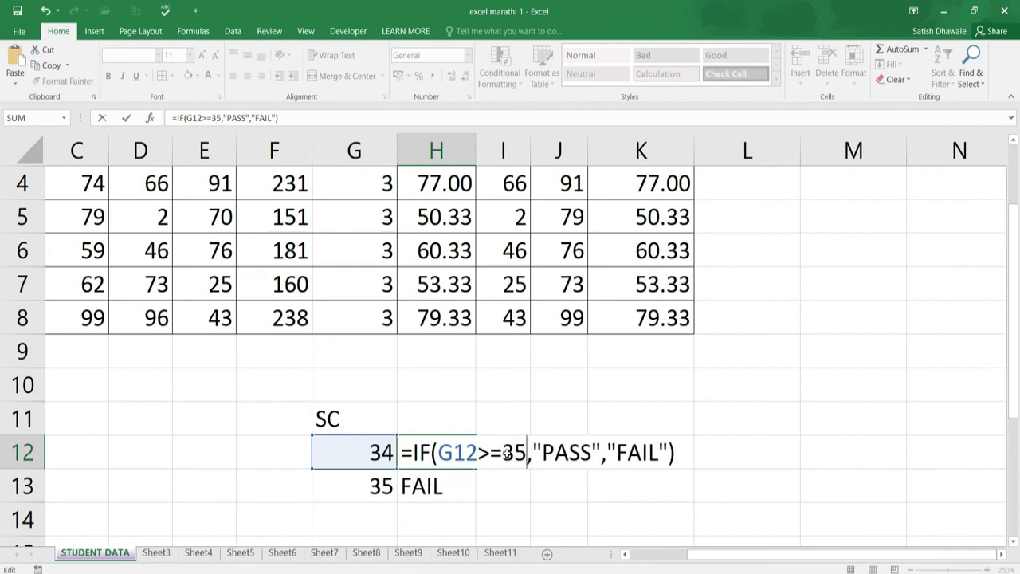
key("Return")
- Copy the updated H12 formula to H13, check it, and begin an =IF( formula in I12
left_click(468, 451)
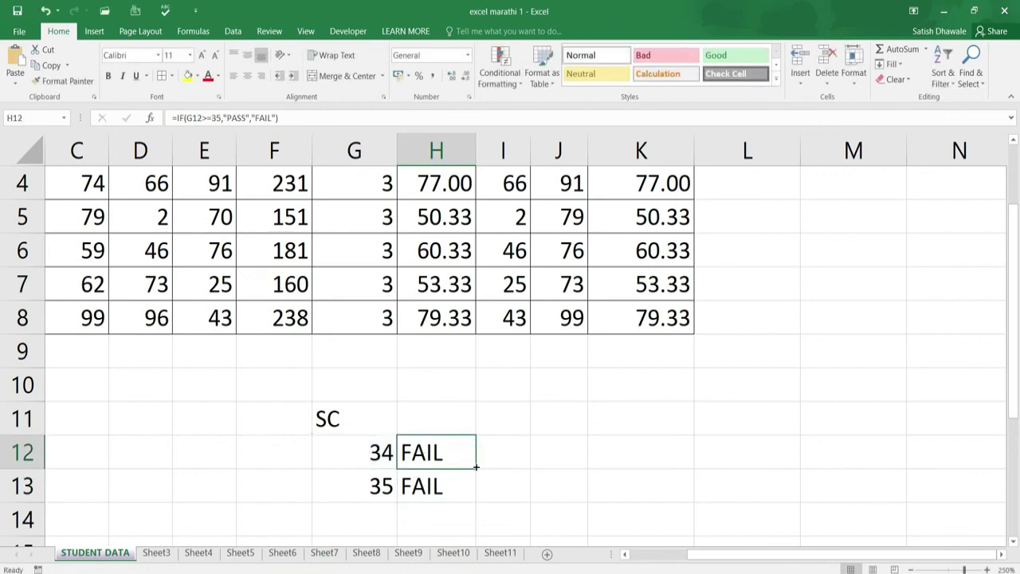
left_click_drag(475, 467, 477, 502)
left_click(465, 485)
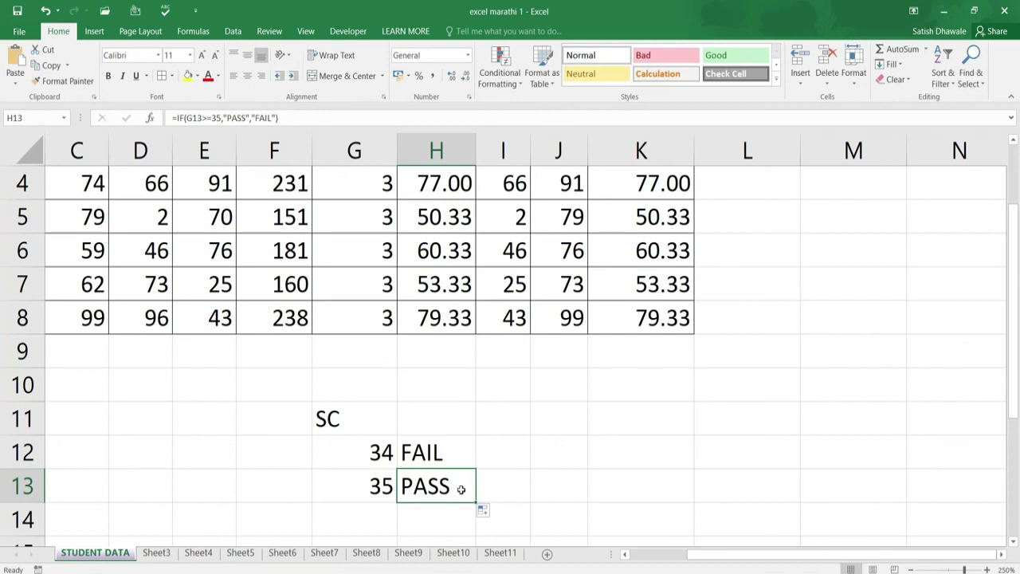
double_click(458, 489)
mouse_move(528, 486)
left_mouse_down()
mouse_move(480, 487)
mouse_move(490, 486)
left_mouse_up()
left_click(551, 488)
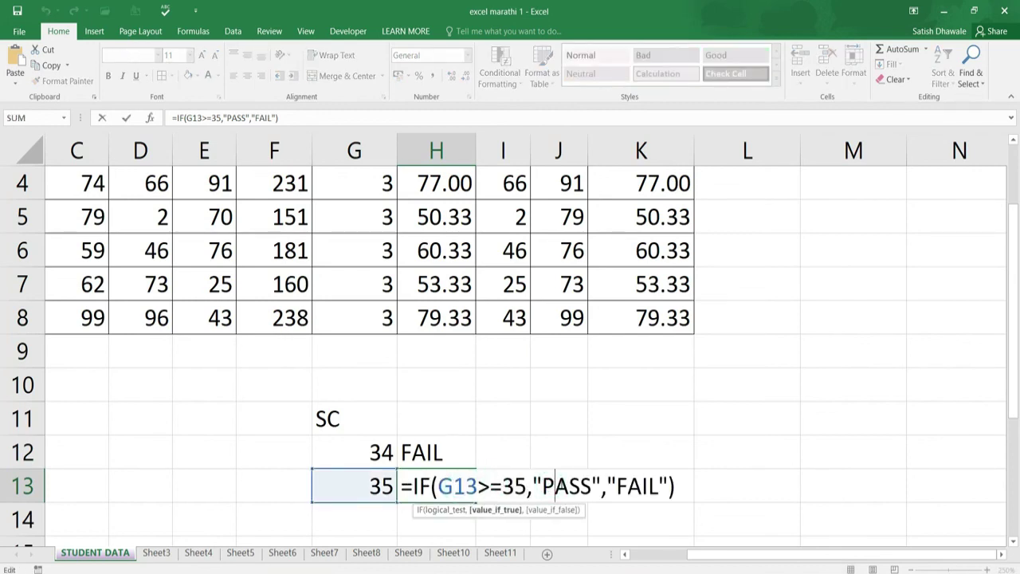
key("Return")
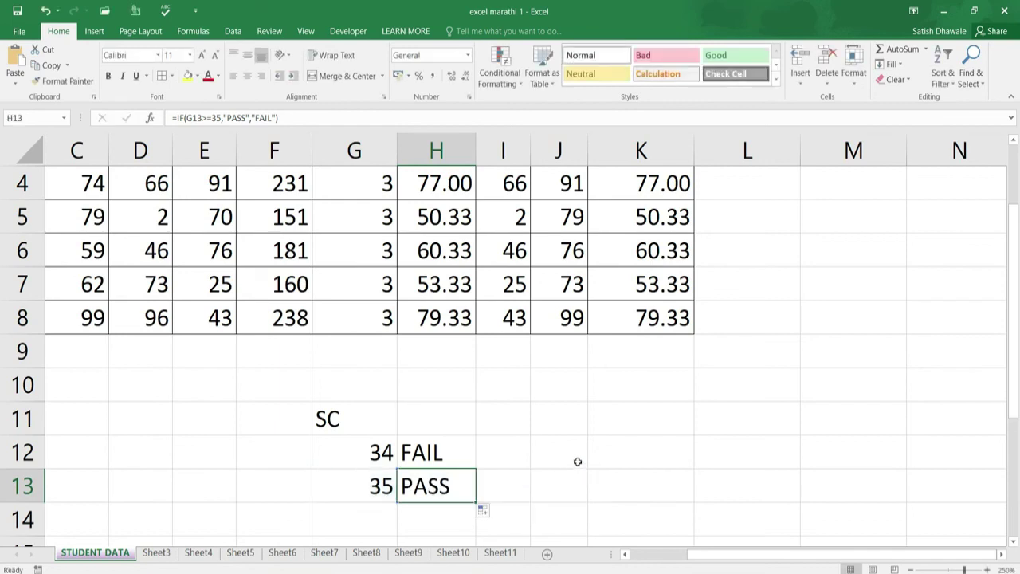
left_click(517, 452)
type("=IF(")
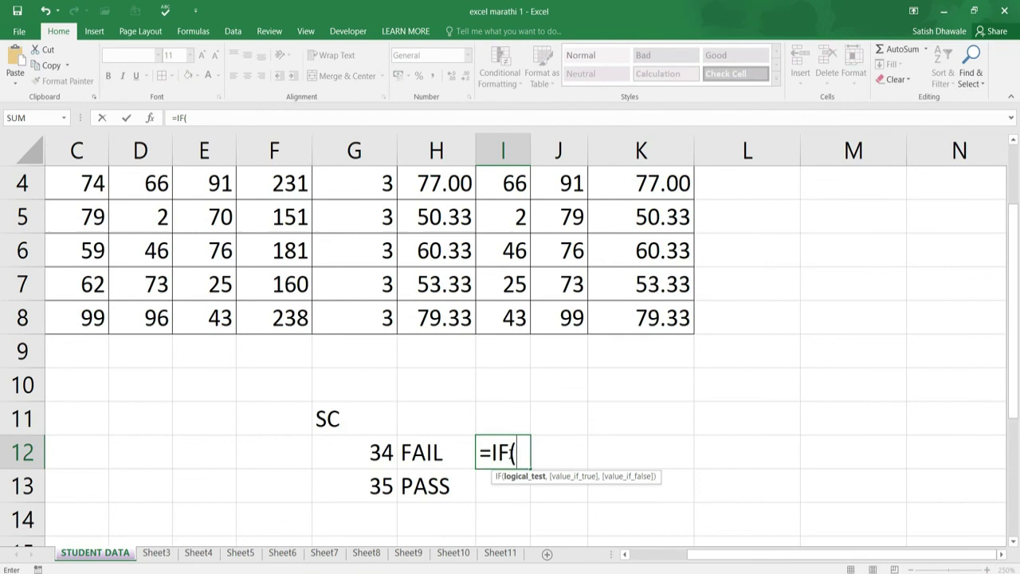
- Enter =IF(G12<35,"FAIL","PASS") in I12 and copy it down to I13
left_click(373, 452)
type("<")
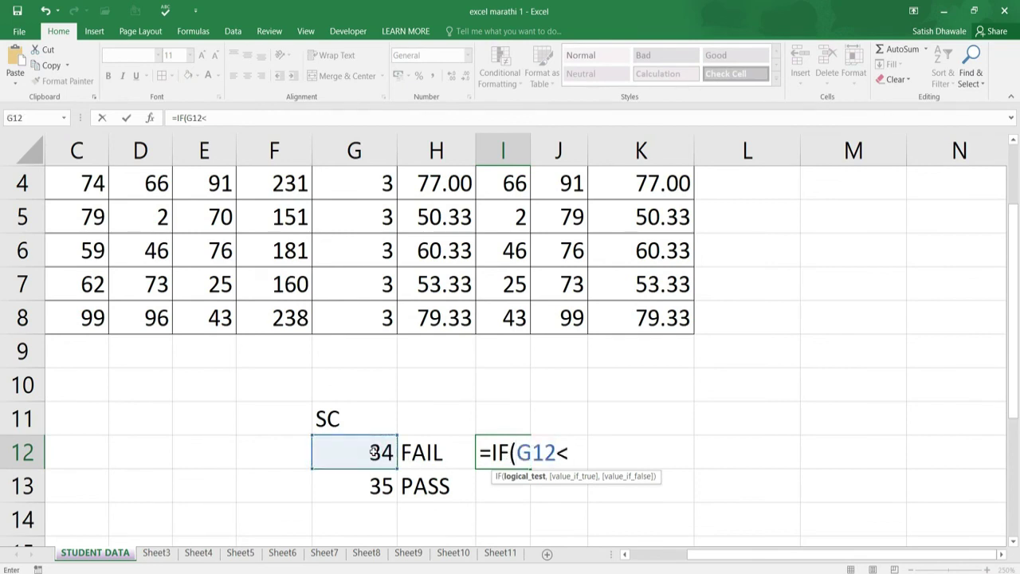
type("35,")
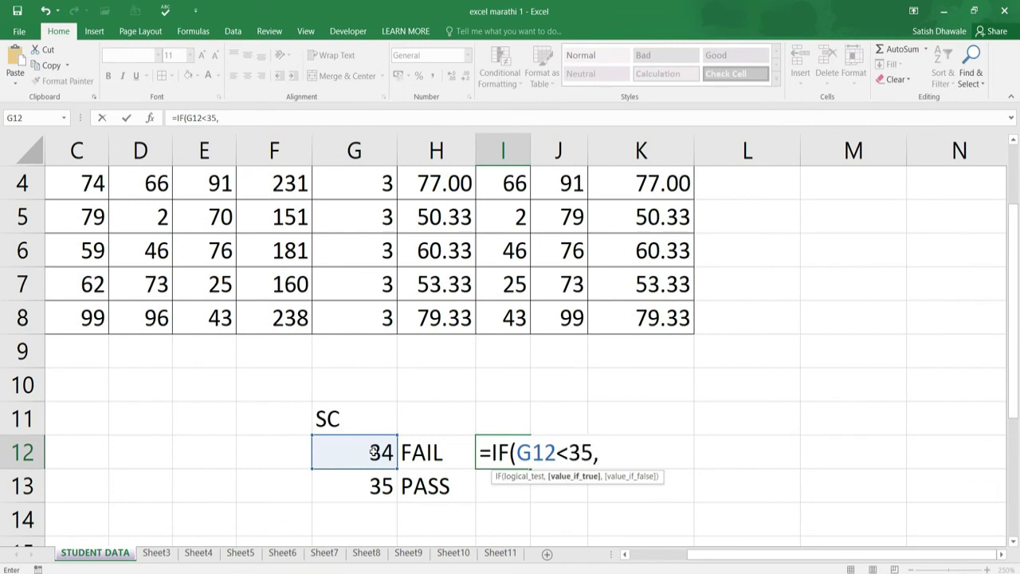
type("\"FAIL\",\"P")
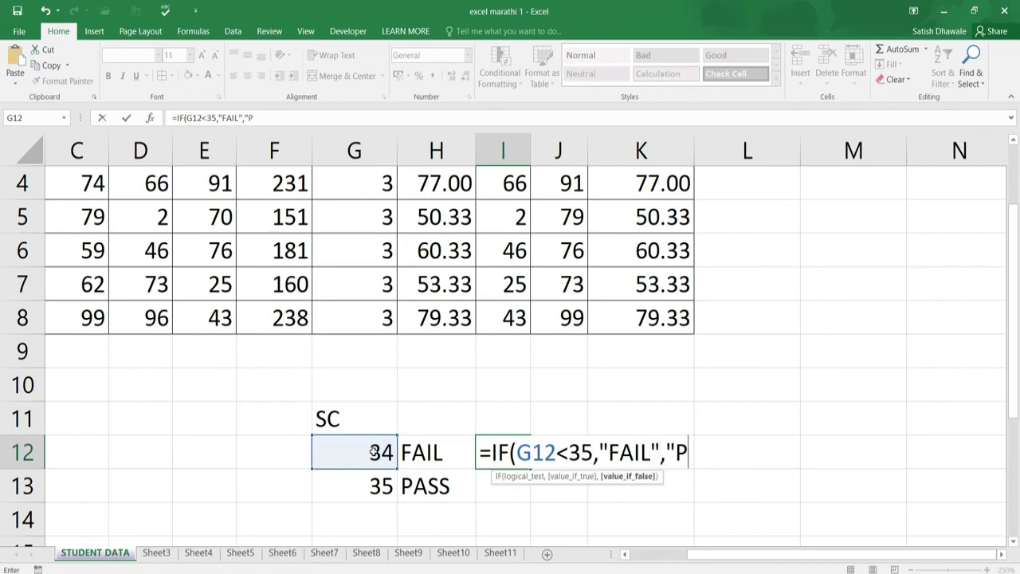
type("ASS\"")
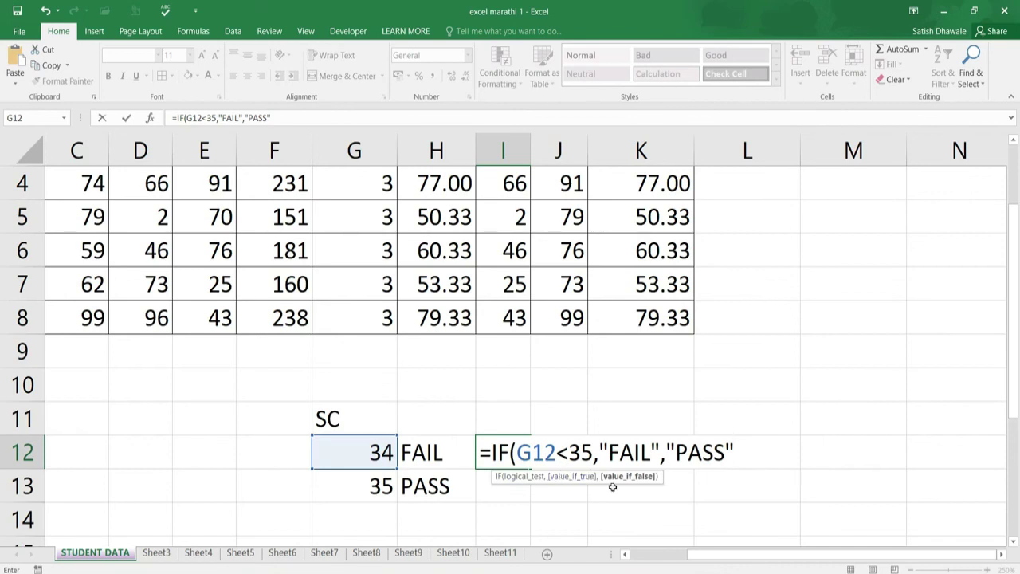
key("Return")
left_click(524, 449)
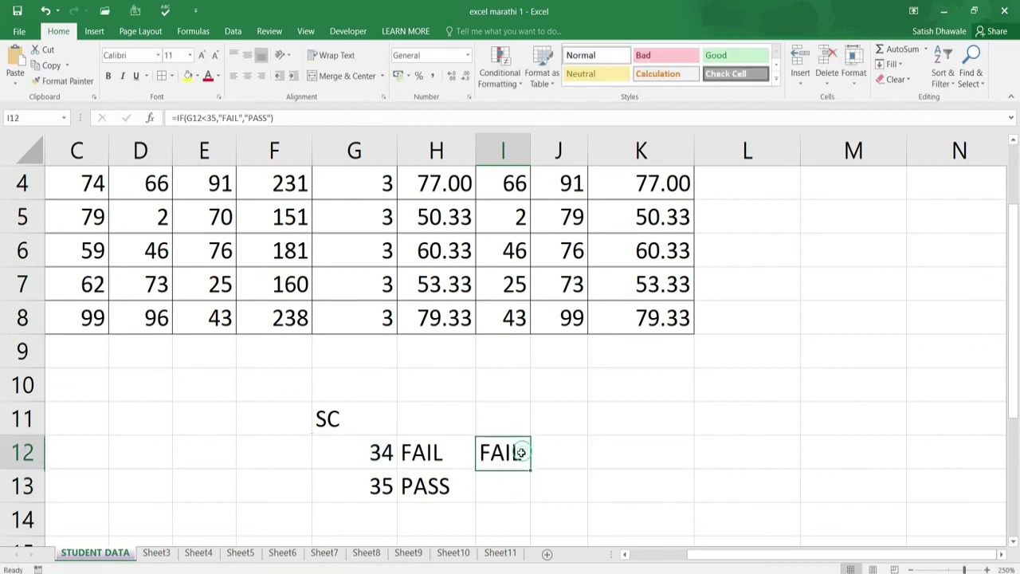
left_click_drag(530, 470, 522, 488)
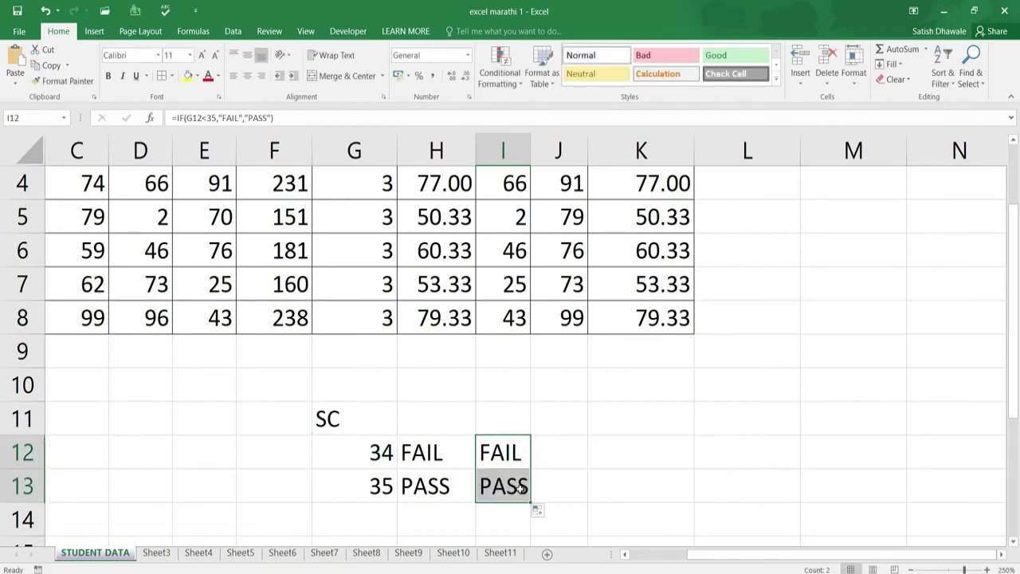
left_click(501, 462)
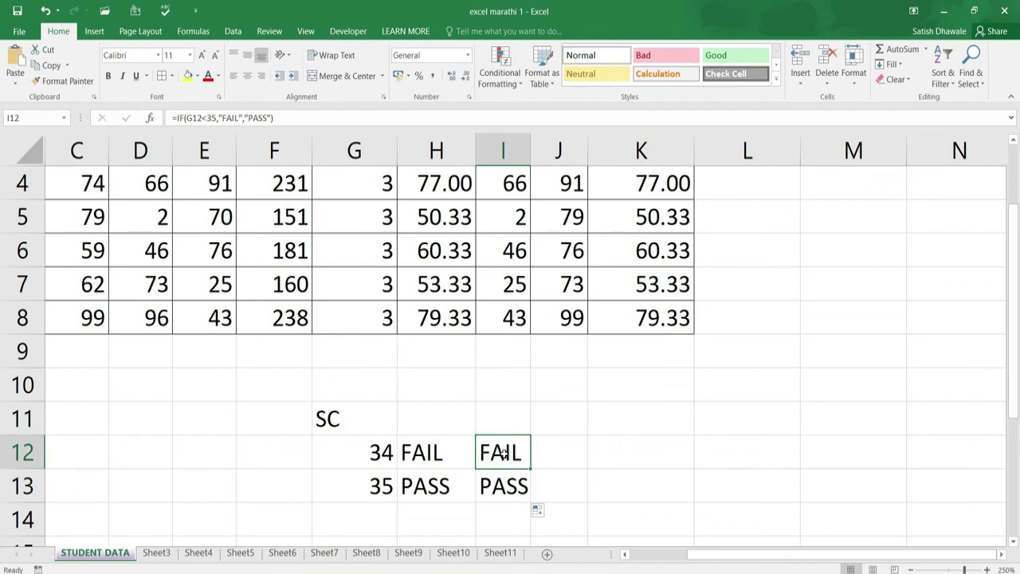
double_click(502, 454)
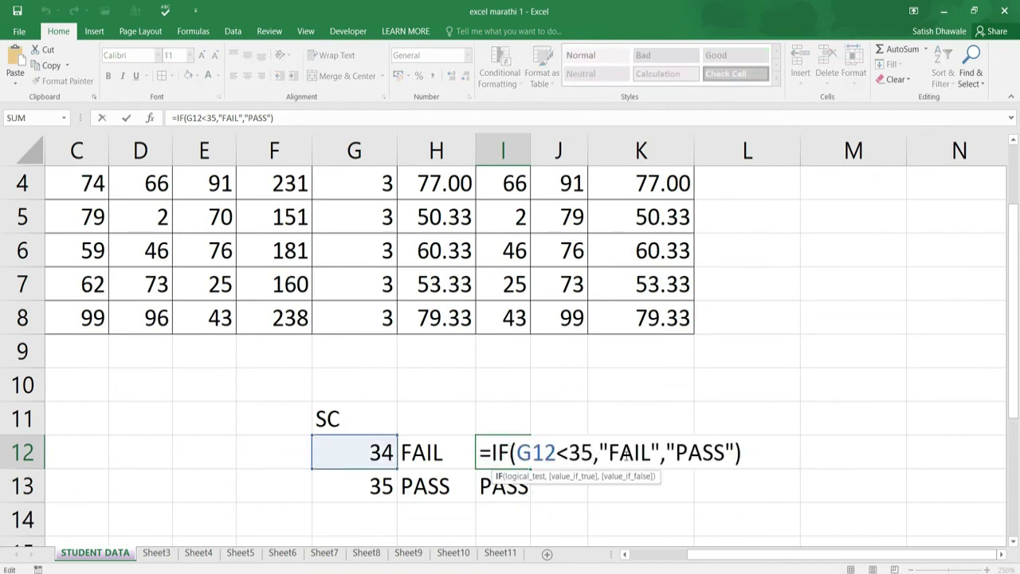
key("Escape")
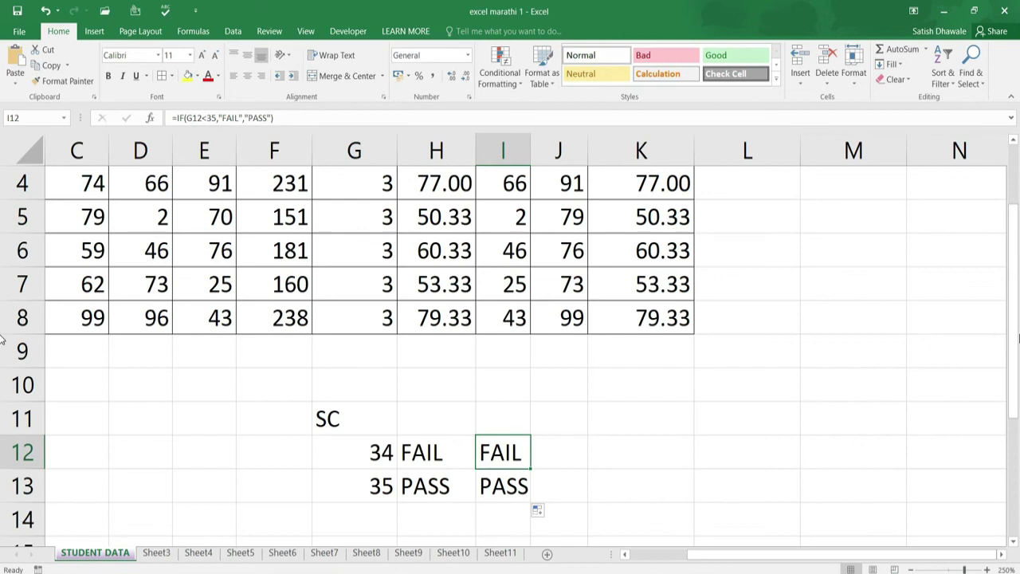
- Return to the top of the marks table and start =IF(OR( in L2
mouse_move(1016, 335)
left_mouse_down()
mouse_move(1013, 247)
mouse_move(1011, 269)
left_mouse_up()
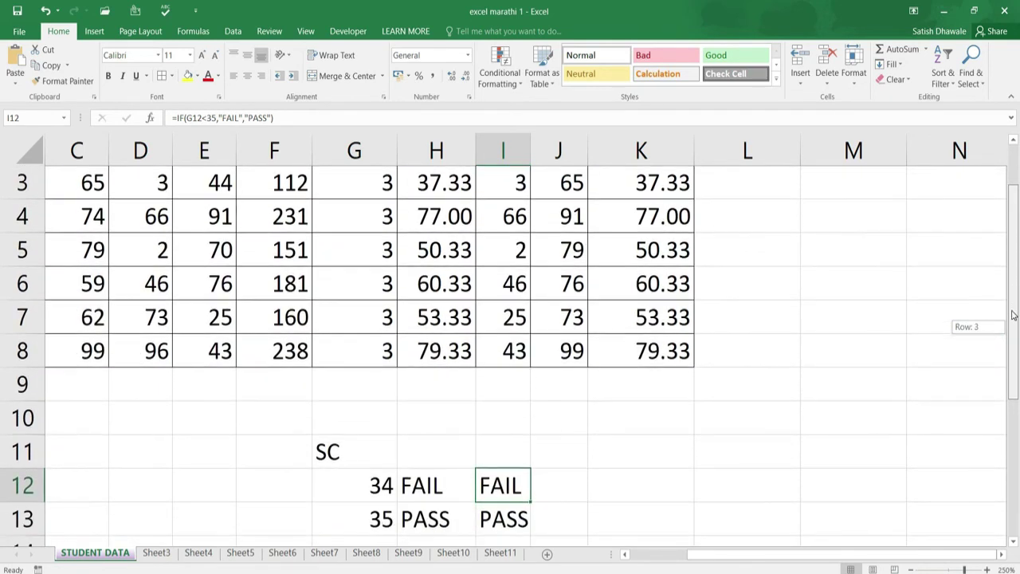
left_click_drag(1011, 269, 1010, 220)
left_click_drag(64, 210, 185, 216)
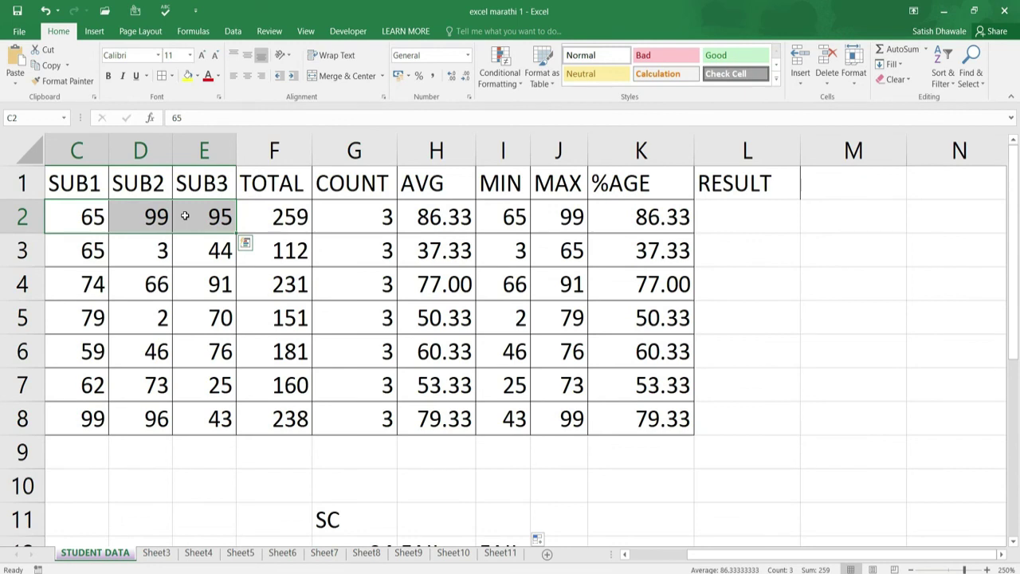
left_click(711, 215)
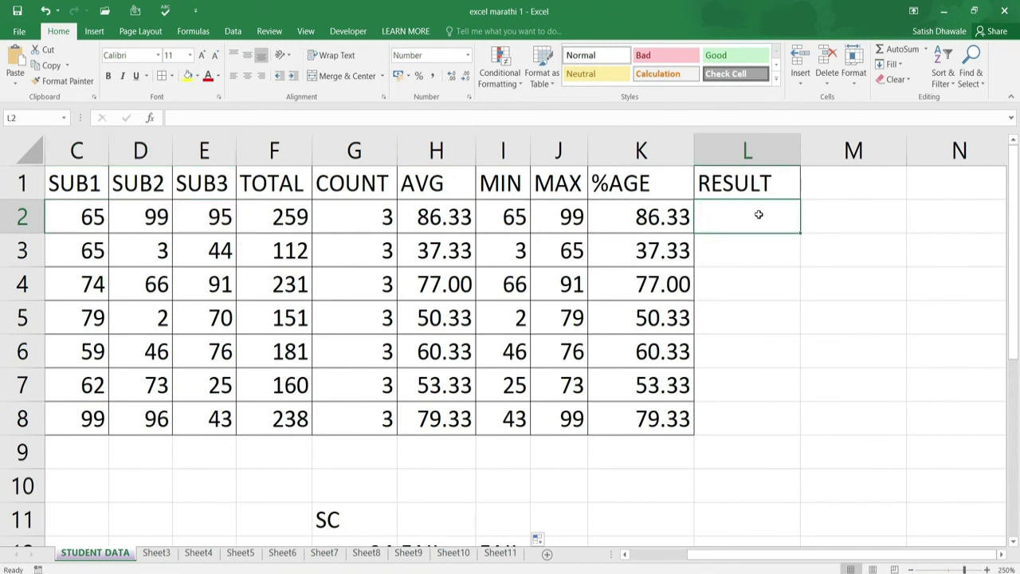
type("=")
type("IF(")
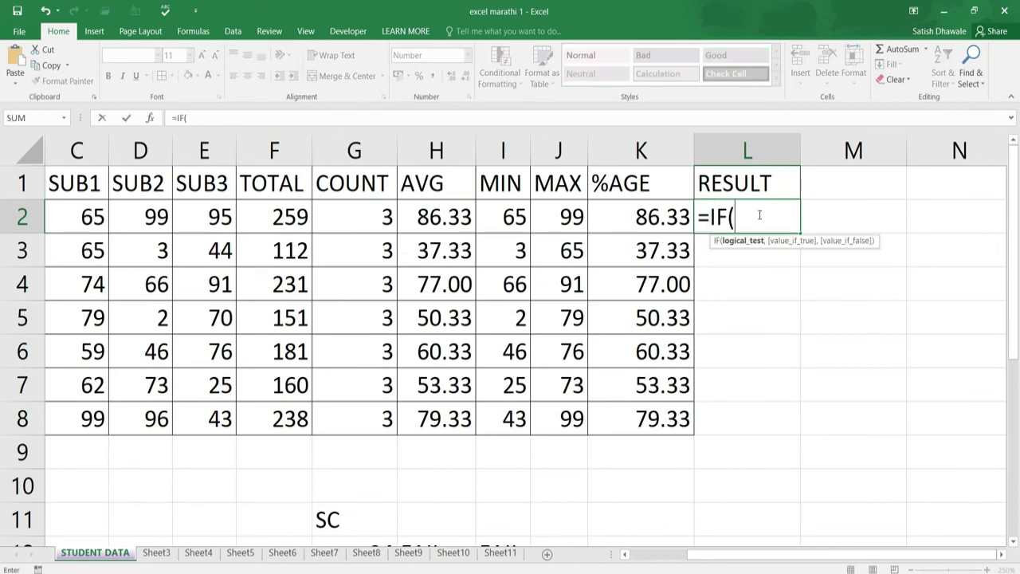
type("O")
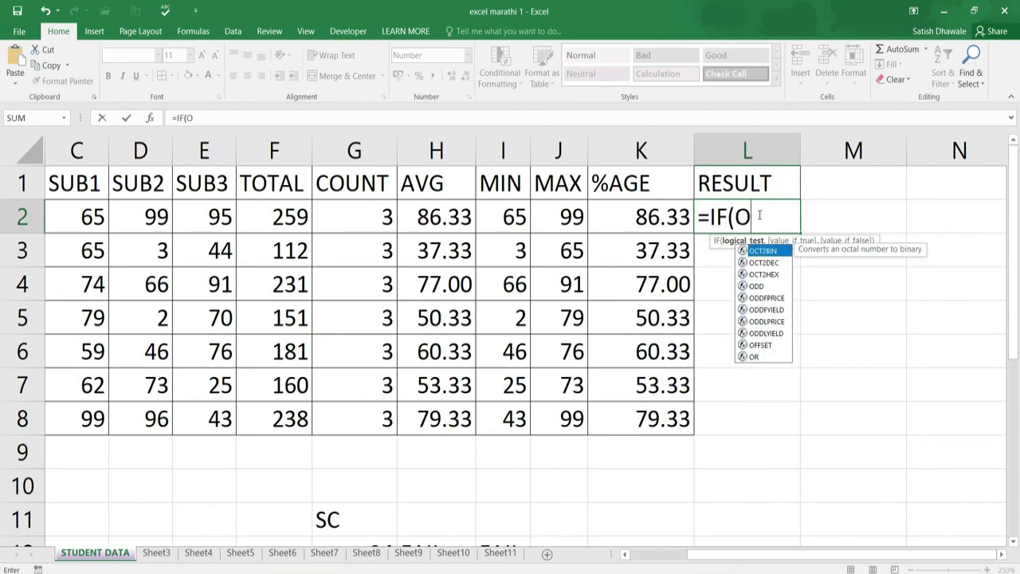
type("R(")
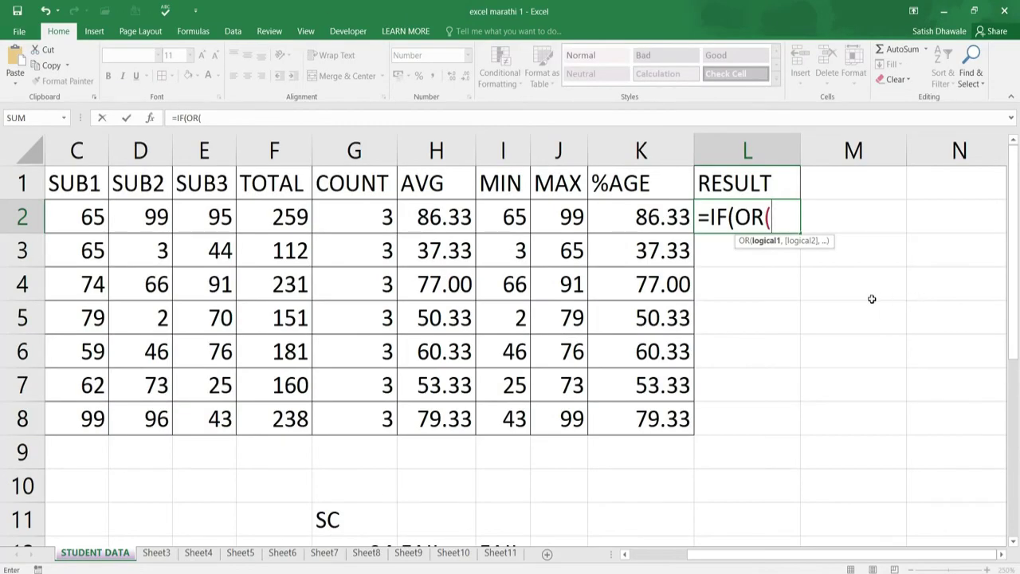
- Type the OR conditions C2<35, D2<35, E2<35 with "FAIL","PASS" and accept Excel's correction
left_click(101, 217)
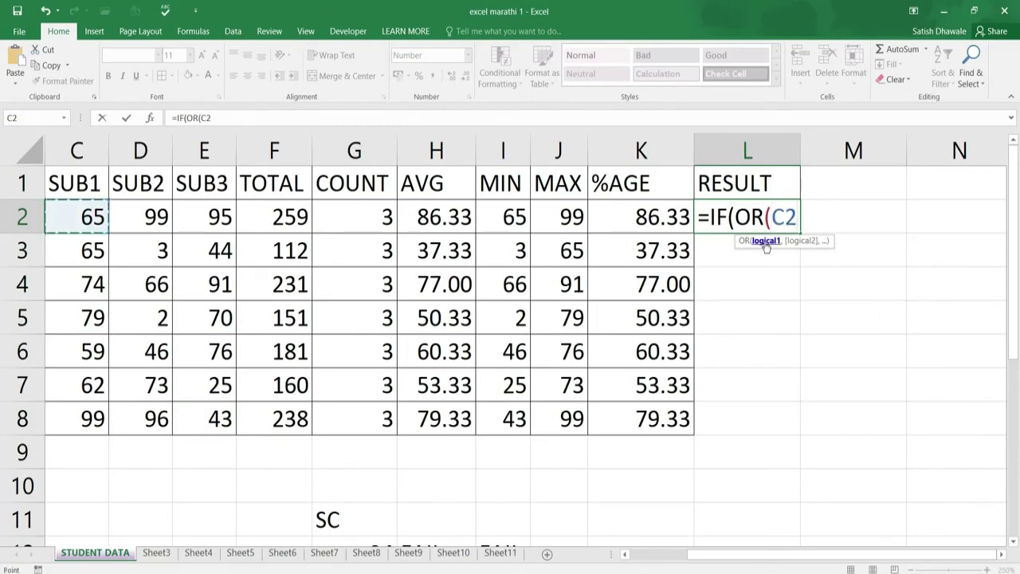
type("<")
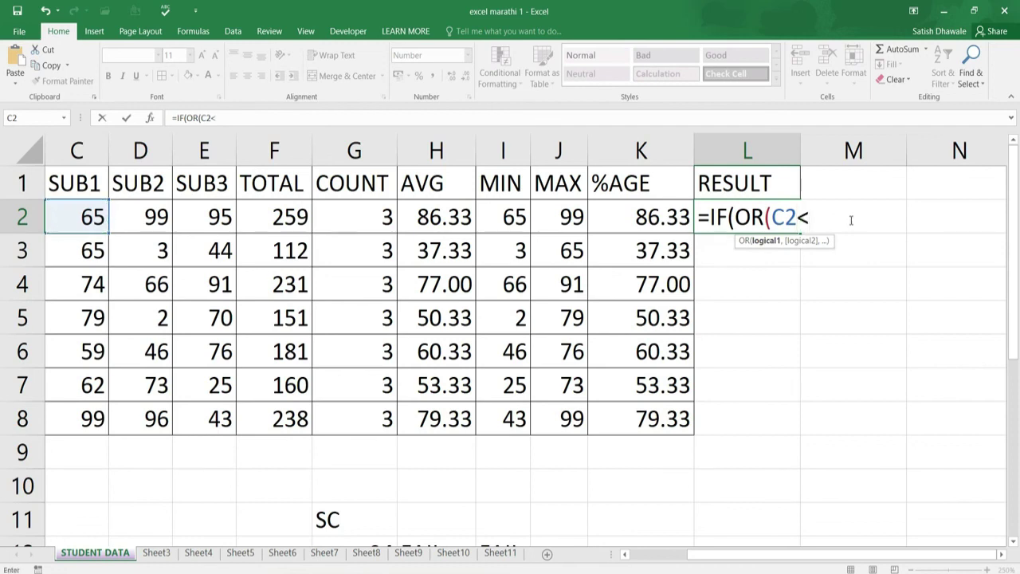
key("Return")
key("Return")
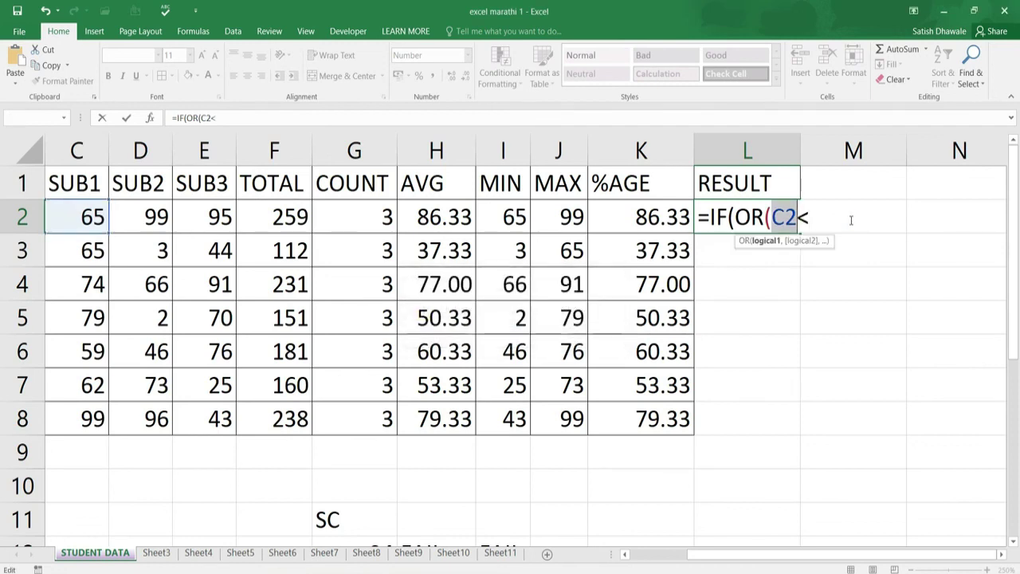
type("35")
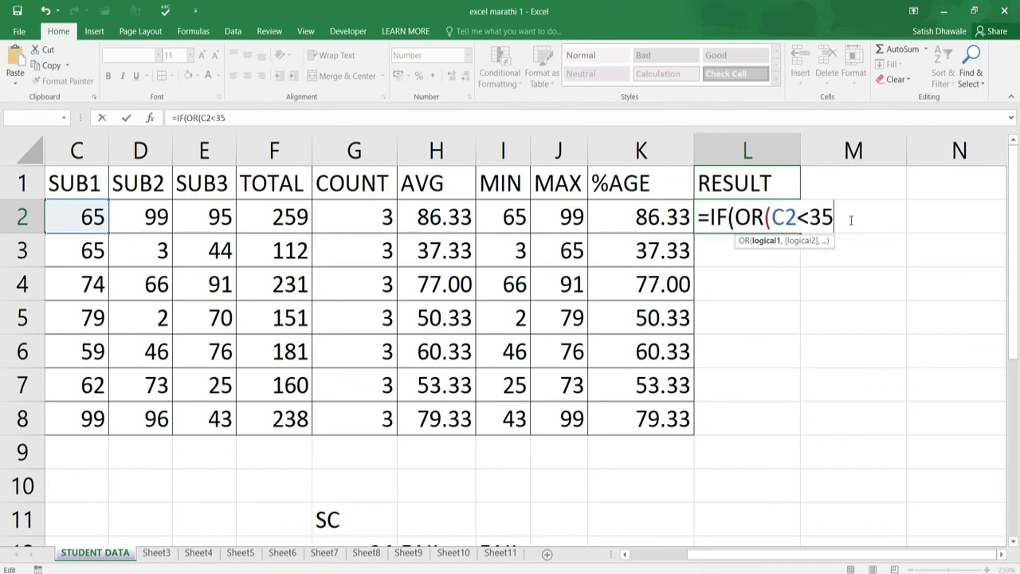
type(",")
left_click(142, 224)
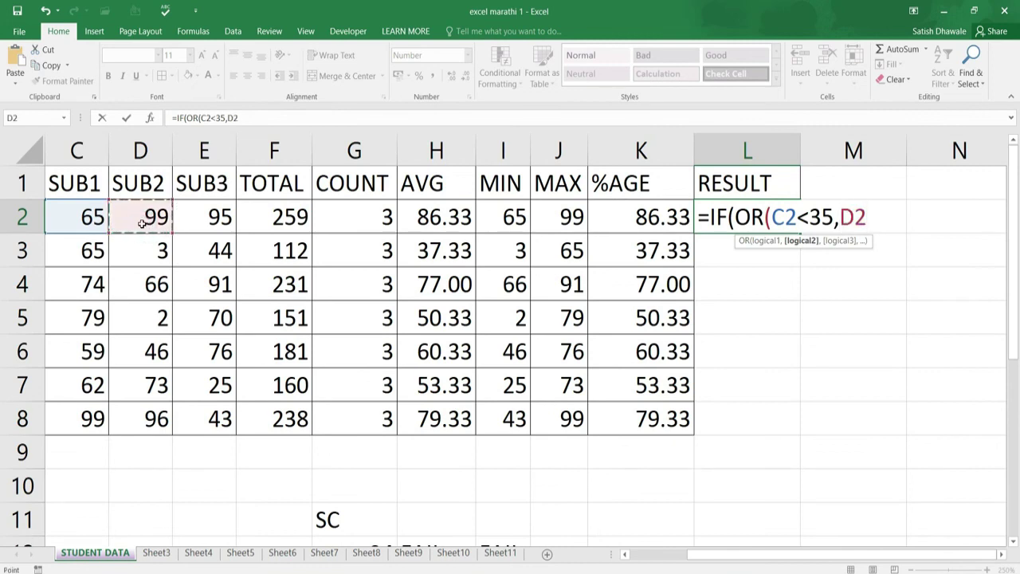
type(">")
key("BackSpace")
type("<35")
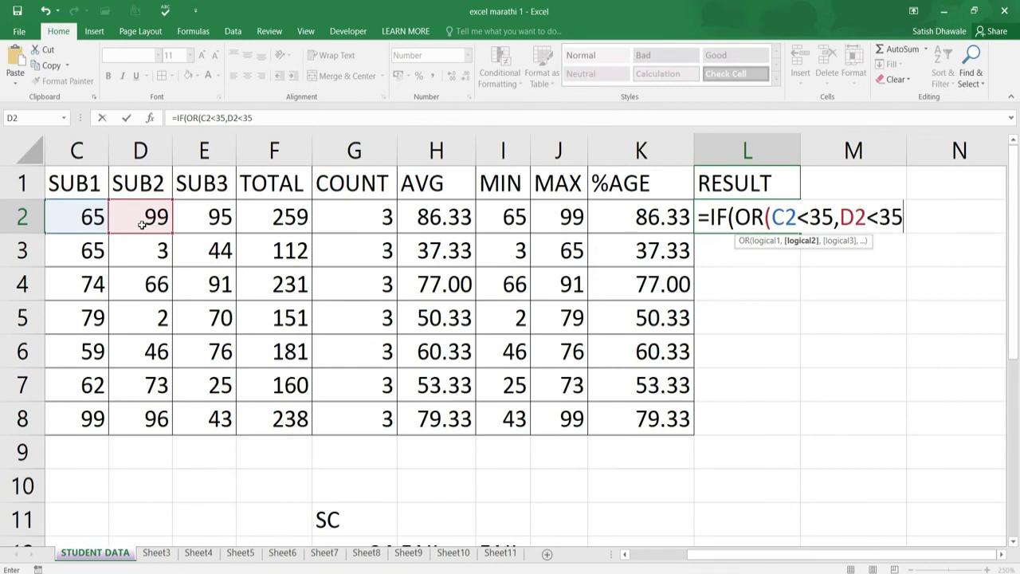
type(",")
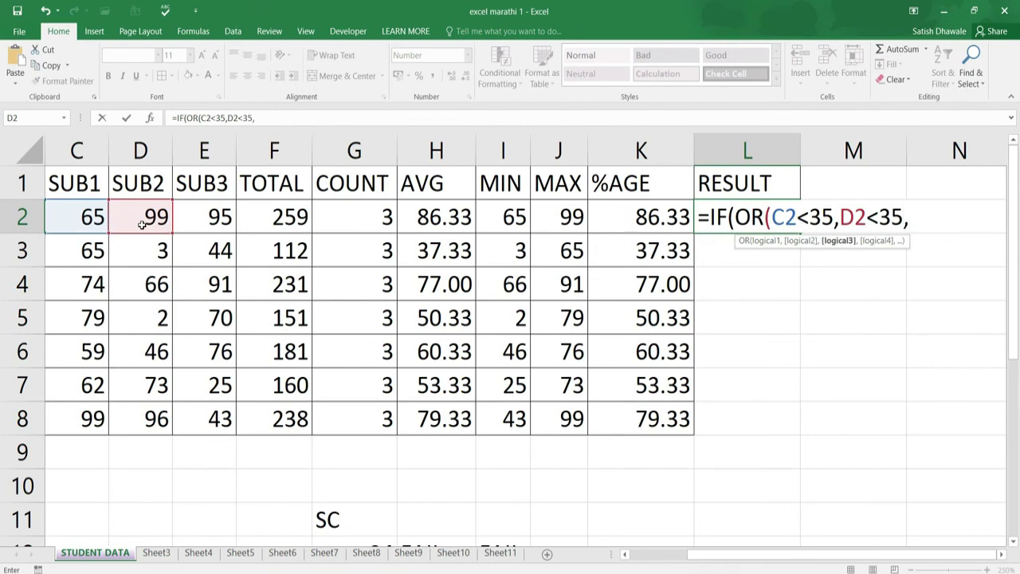
left_click(211, 225)
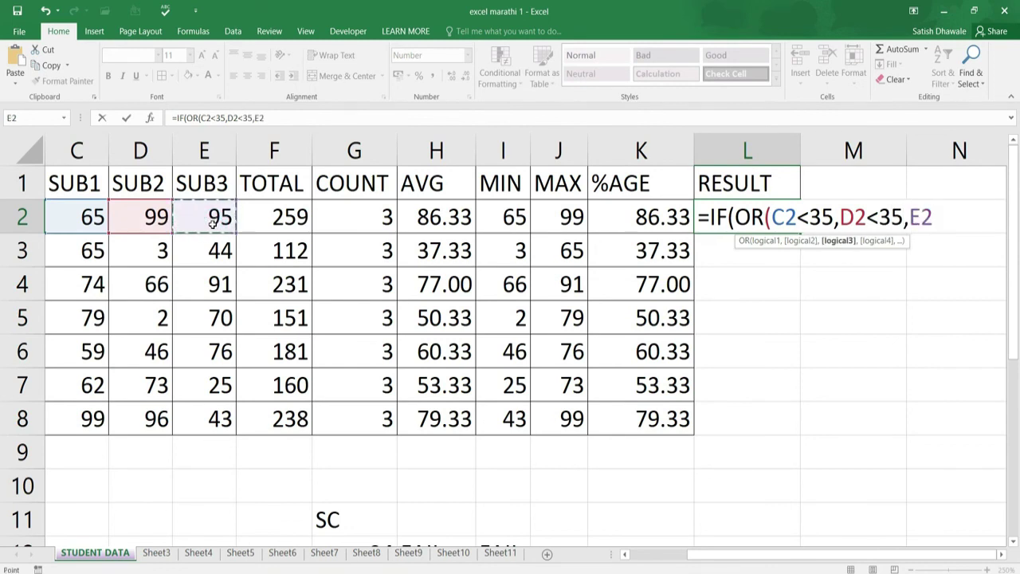
type("<35")
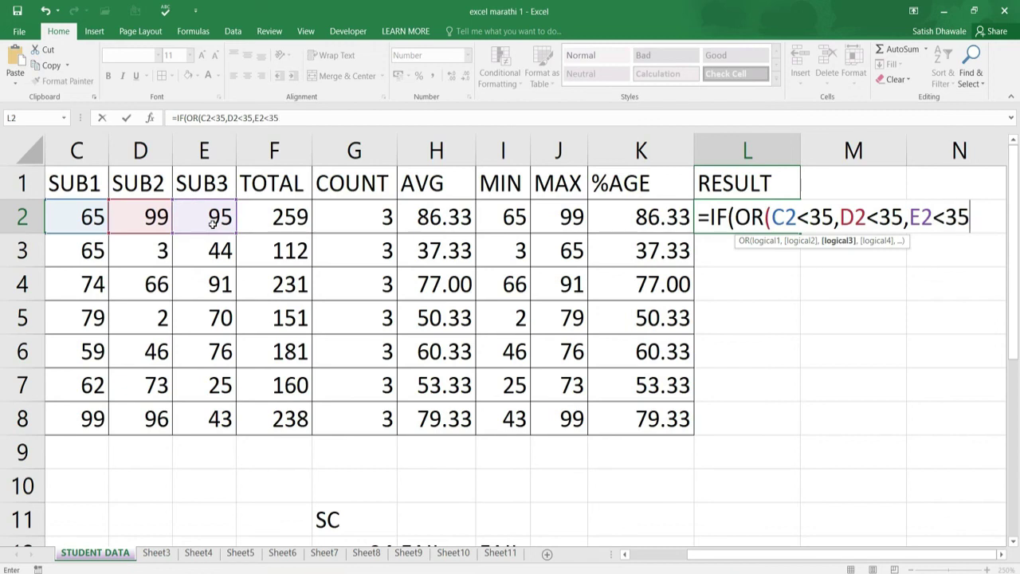
type(")")
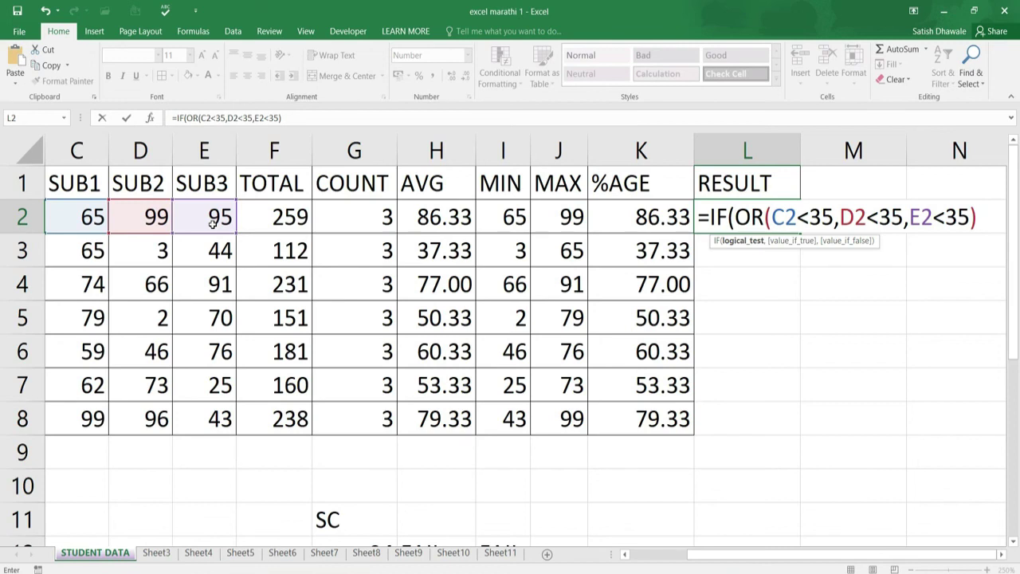
type(",")
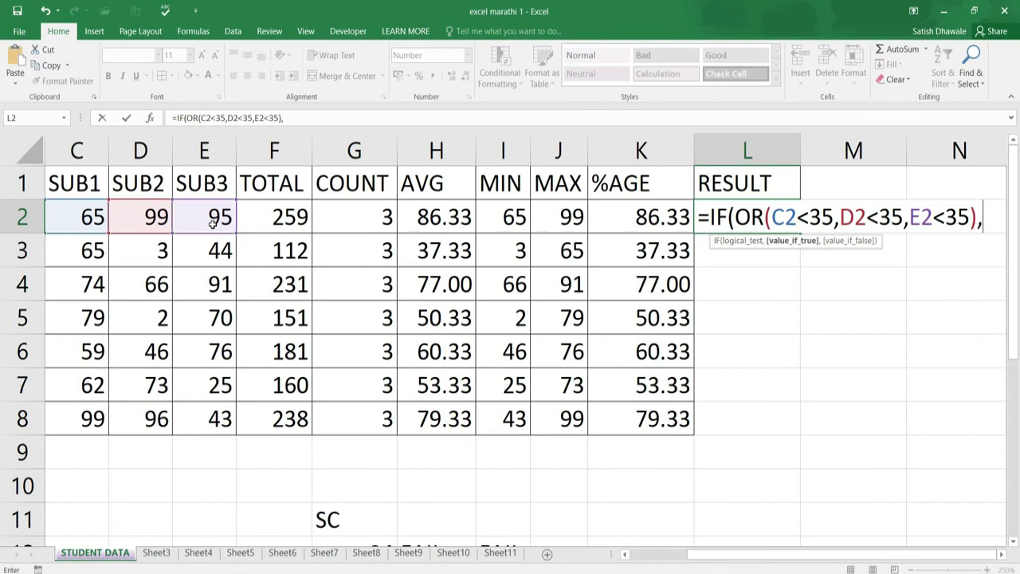
type("\"")
type("FAIL\"")
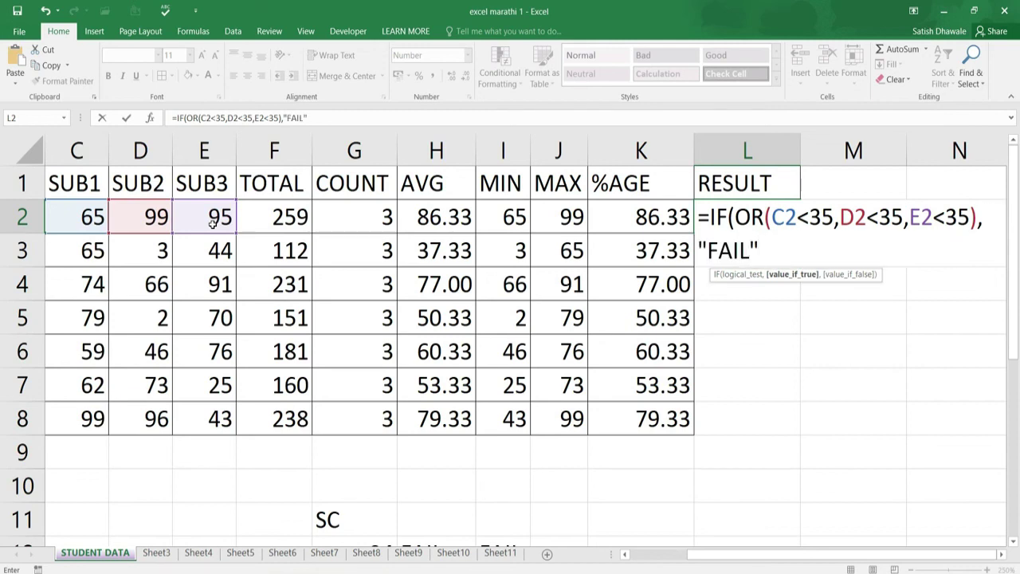
type(",")
type("\"PASS")
key("Return")
key("Return")
key("Down")
key("Down")
key("Down")
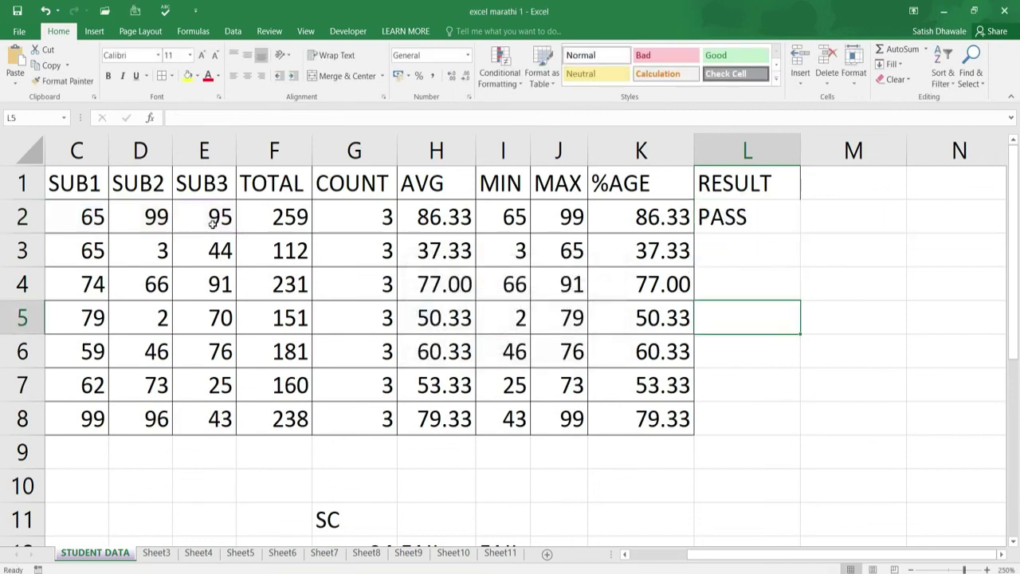
- Review the L2 formula's FAIL/PASS arguments and OR conditions, then commit it
double_click(759, 221)
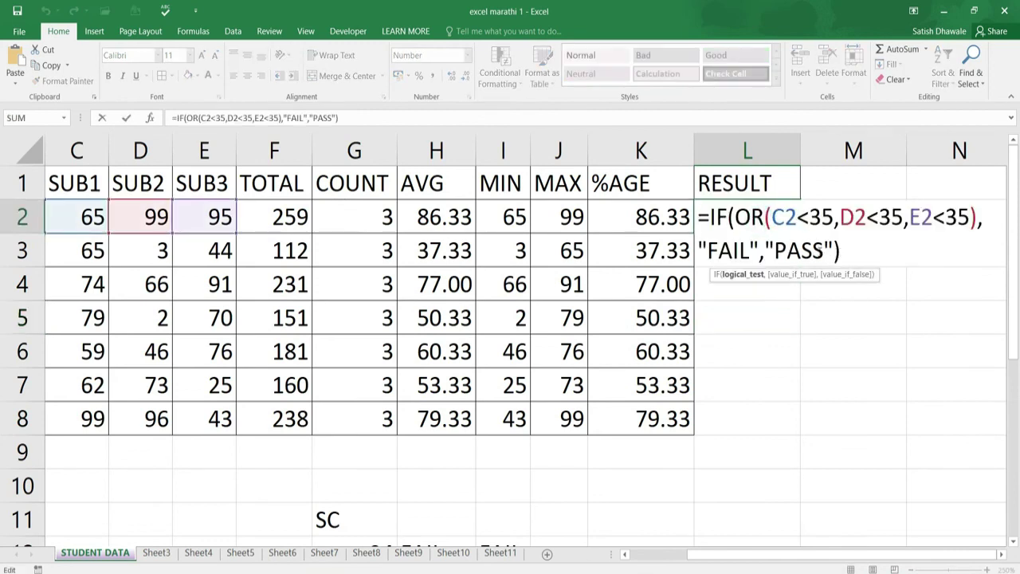
double_click(754, 253)
left_click(787, 252)
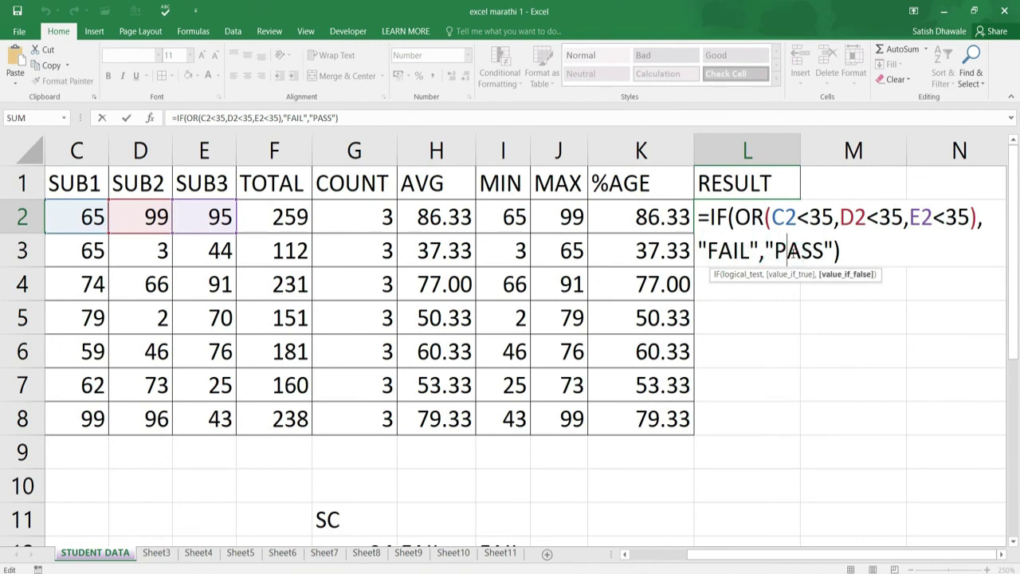
left_click(848, 255)
type("\"")
key("BackSpace")
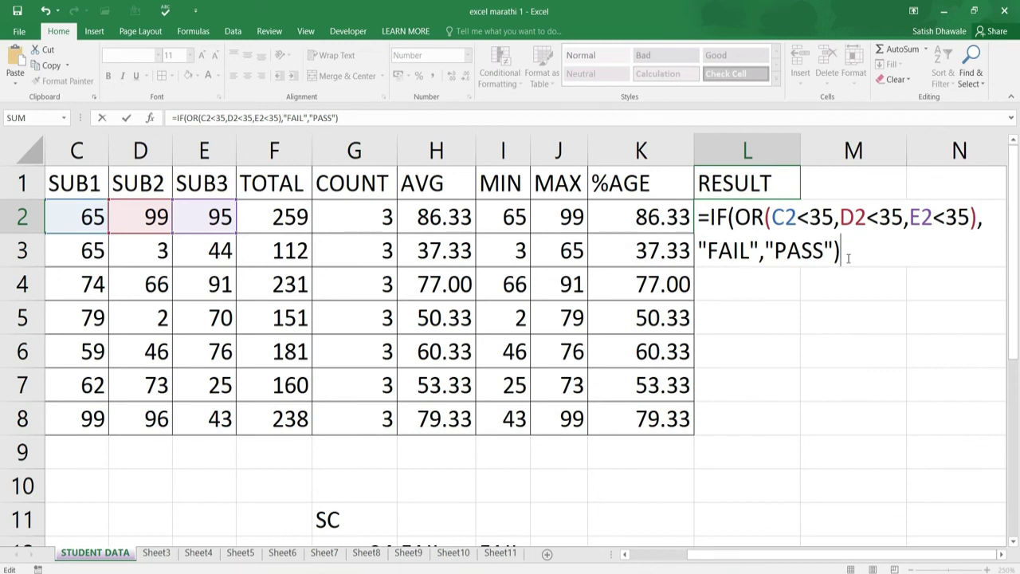
left_click_drag(759, 255, 767, 257)
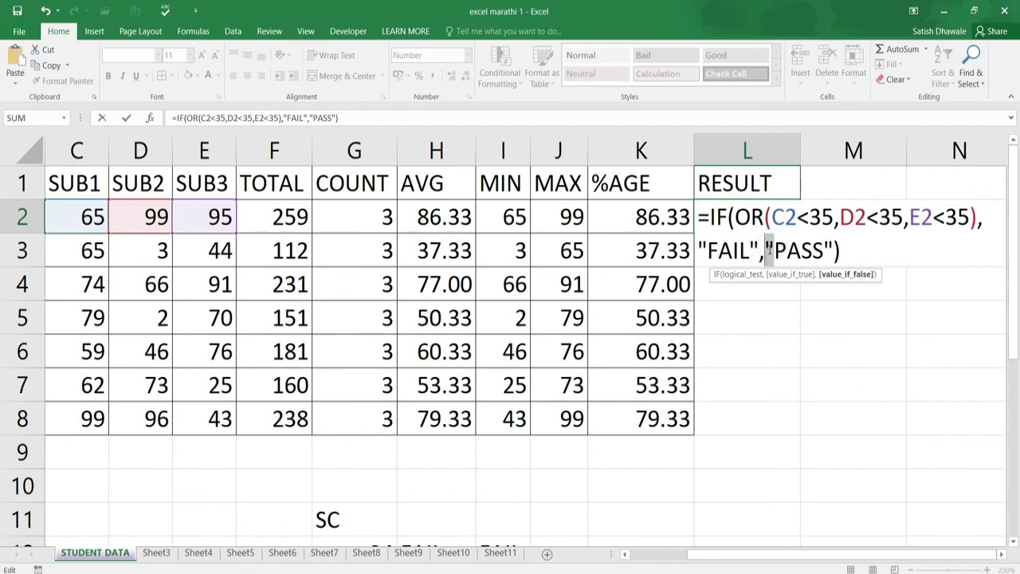
left_click(762, 252)
left_click(766, 252)
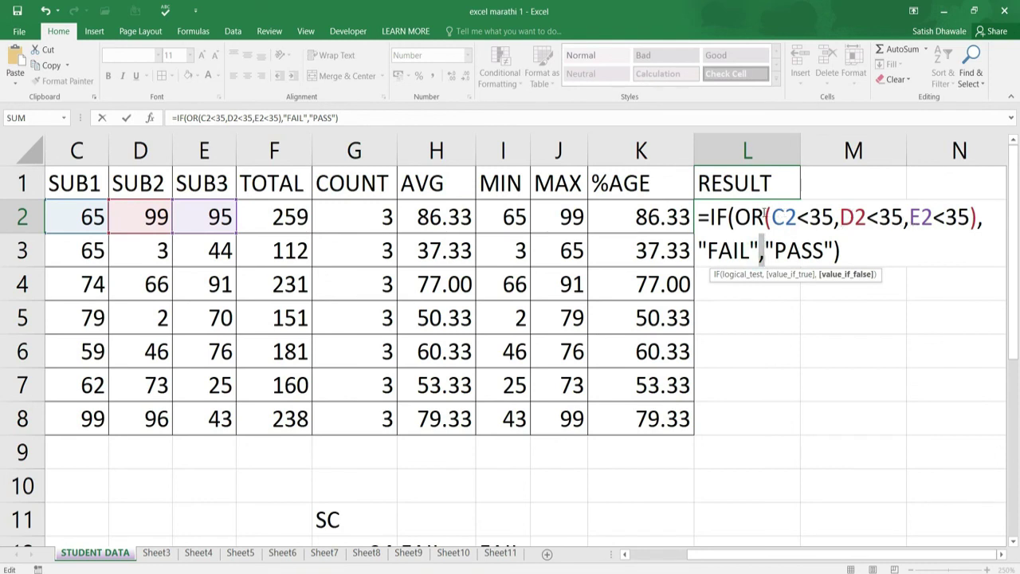
left_click_drag(766, 215, 979, 217)
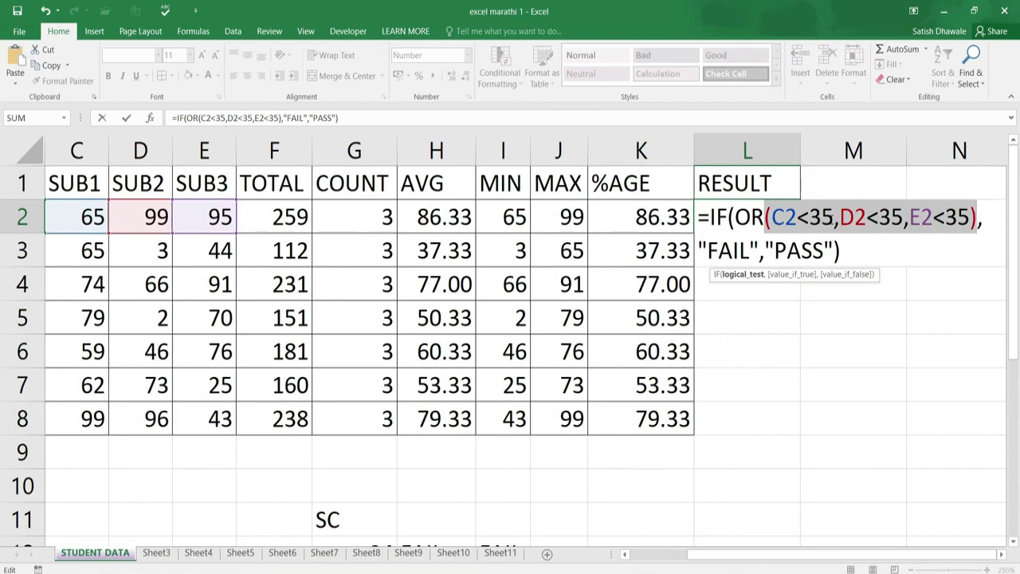
key("Return")
- Fill the L2 RESULT formula down to L8 and check the L3 and L5 results
left_click(798, 219)
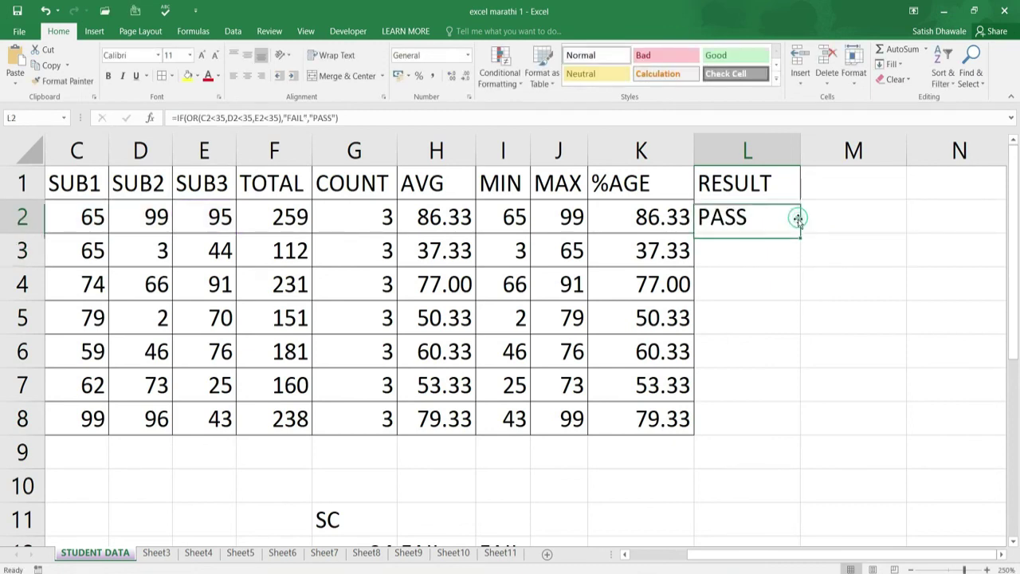
double_click(800, 236)
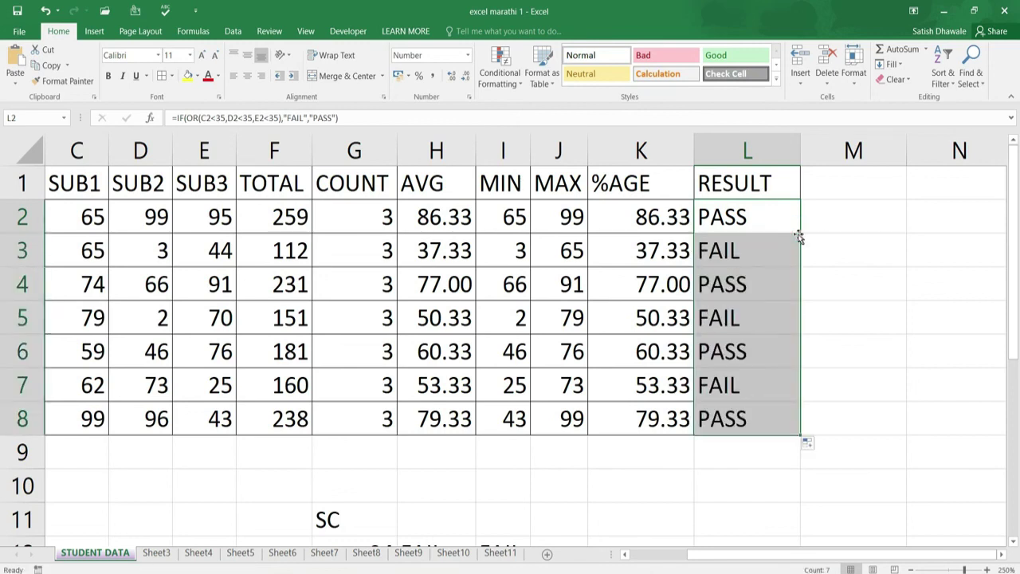
left_click(735, 249)
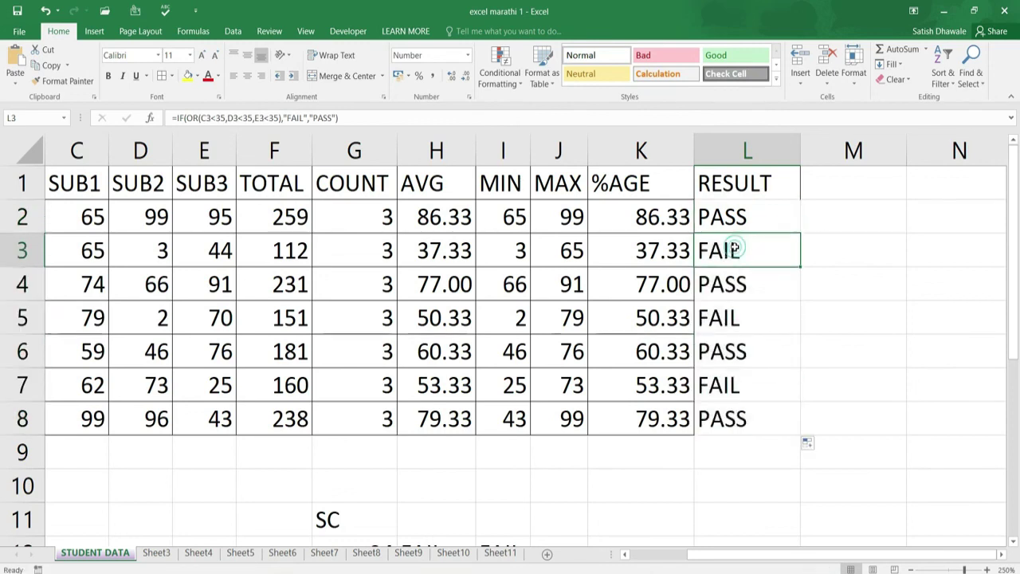
left_click(130, 253)
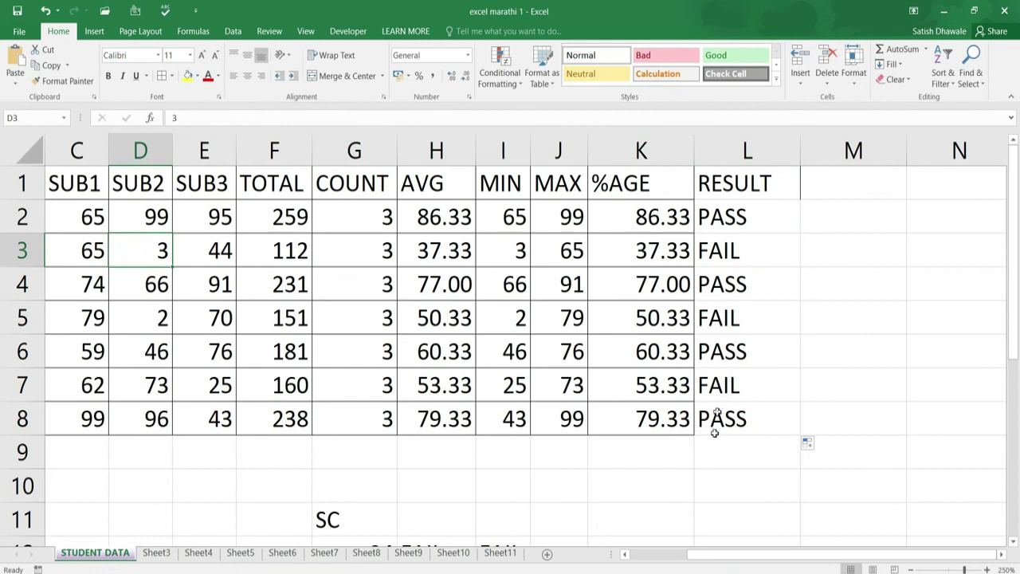
left_click(736, 323)
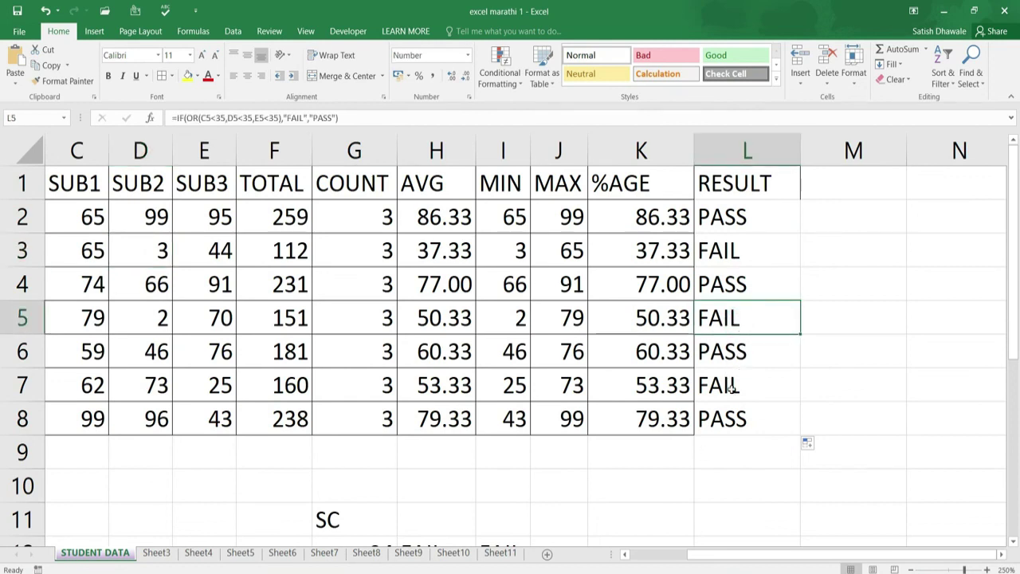
- Change row 5's SUB1 mark to 34 and SUB2 mark to 65
left_click(88, 319)
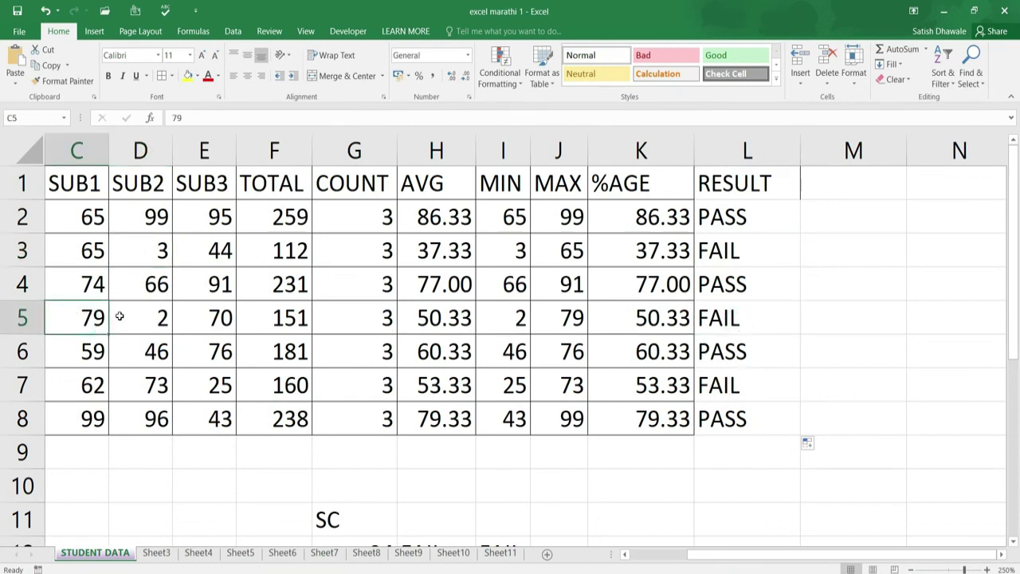
type("35")
left_click(119, 316)
type("65")
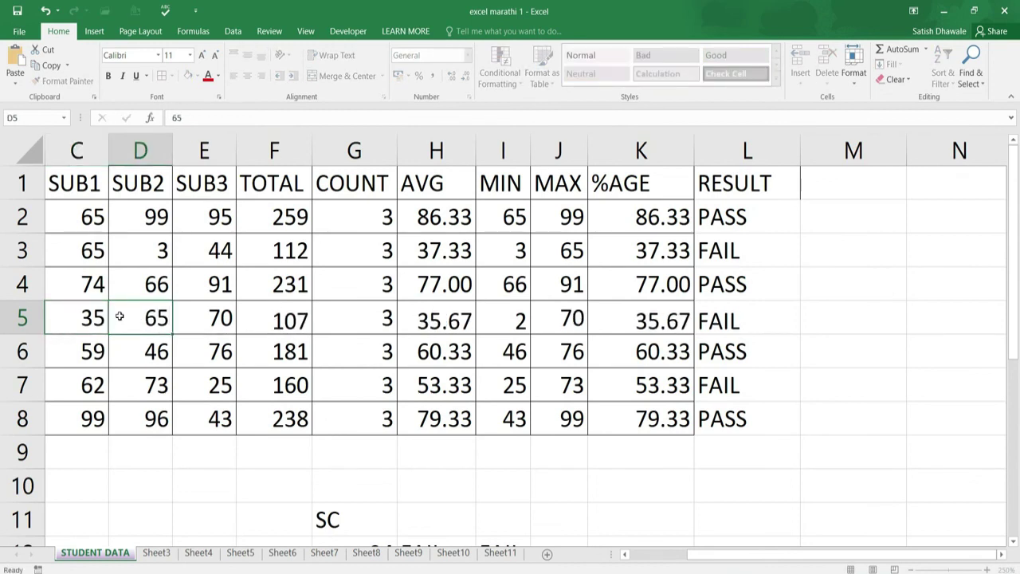
key("Left")
key("F2")
key("BackSpace")
type("4")
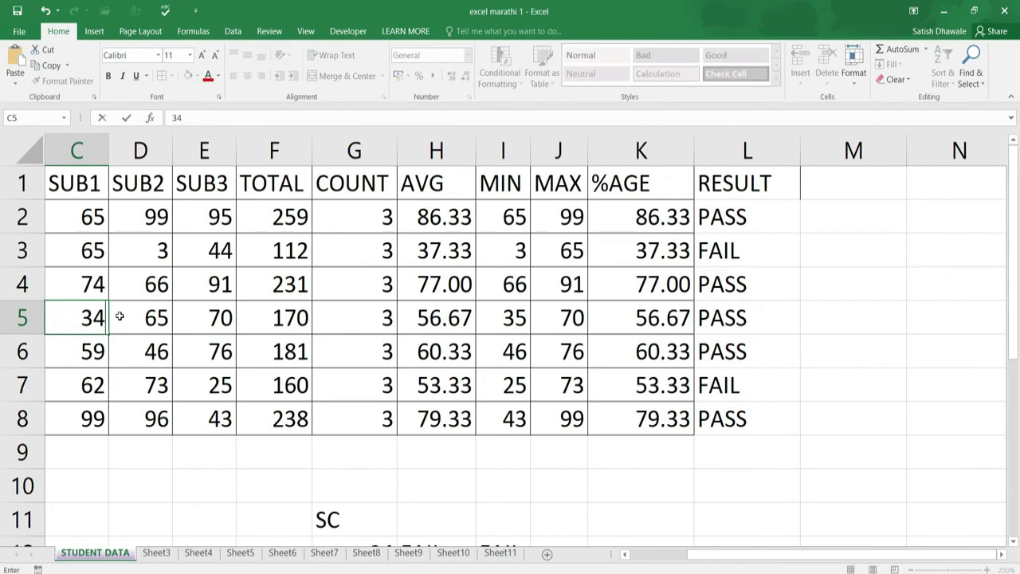
key("Return")
- Check the SUB3 mark of 25 and the RESULT formulas in L7 and L4
key("Down")
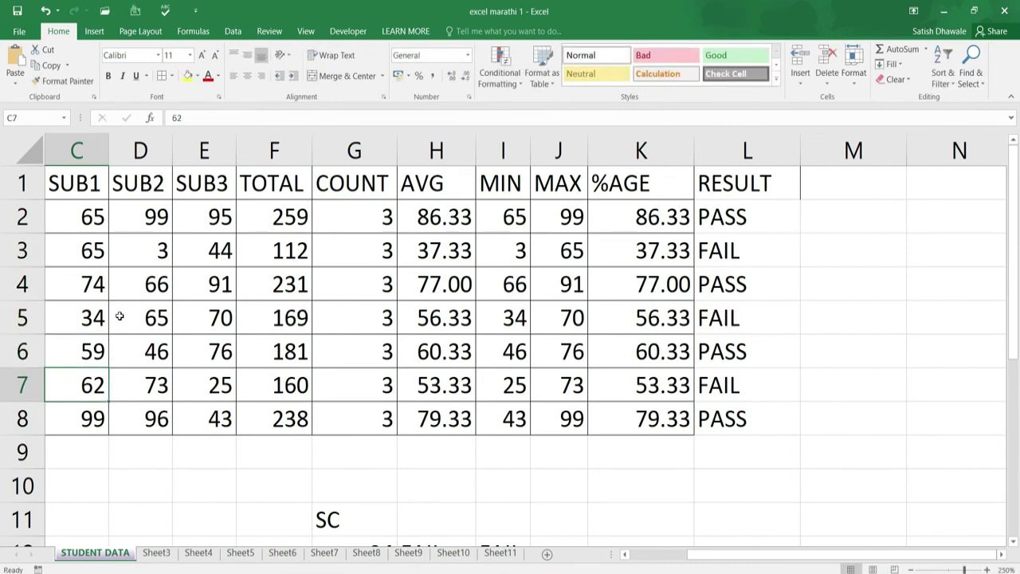
key("Down")
left_click(204, 380)
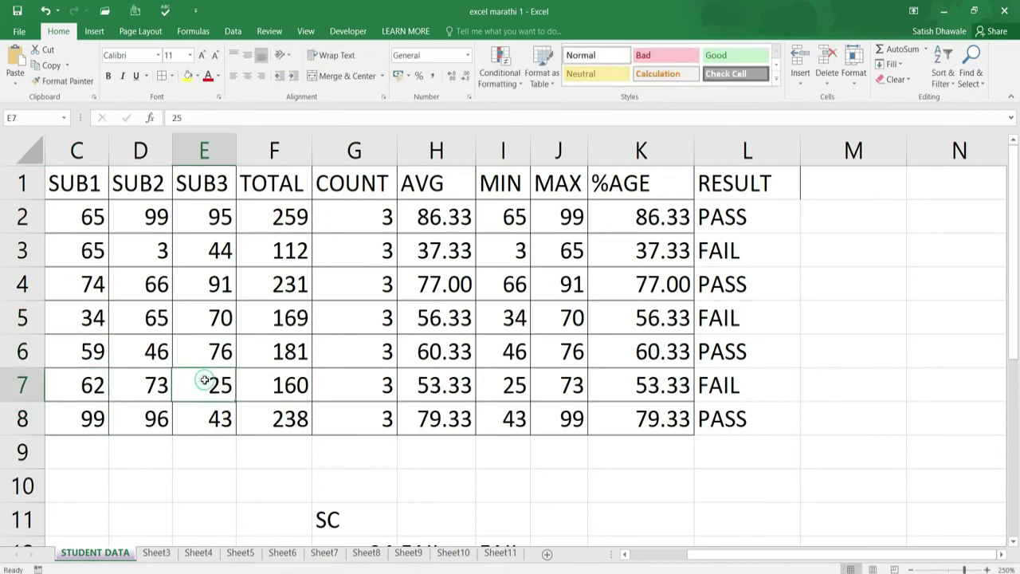
left_click(730, 389)
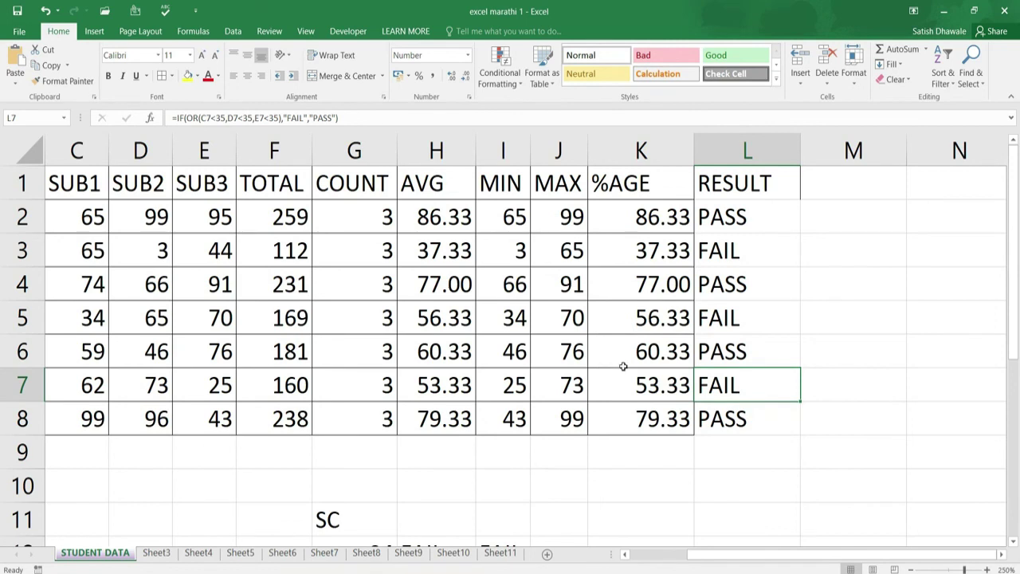
left_click(764, 279)
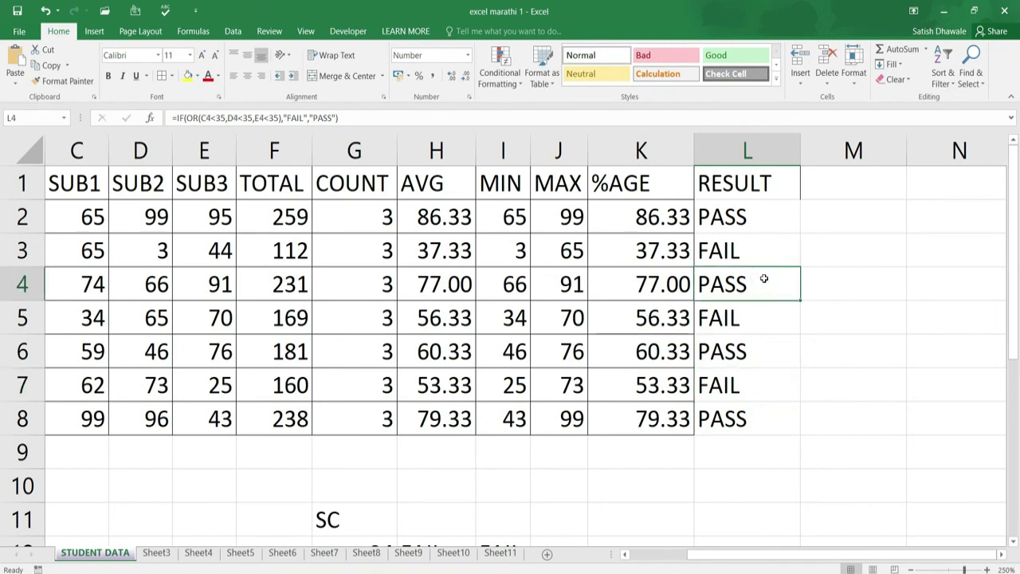
- Rename the L1 heading to "RESULT -OR" and autofit column L
left_click(844, 188)
double_click(773, 182)
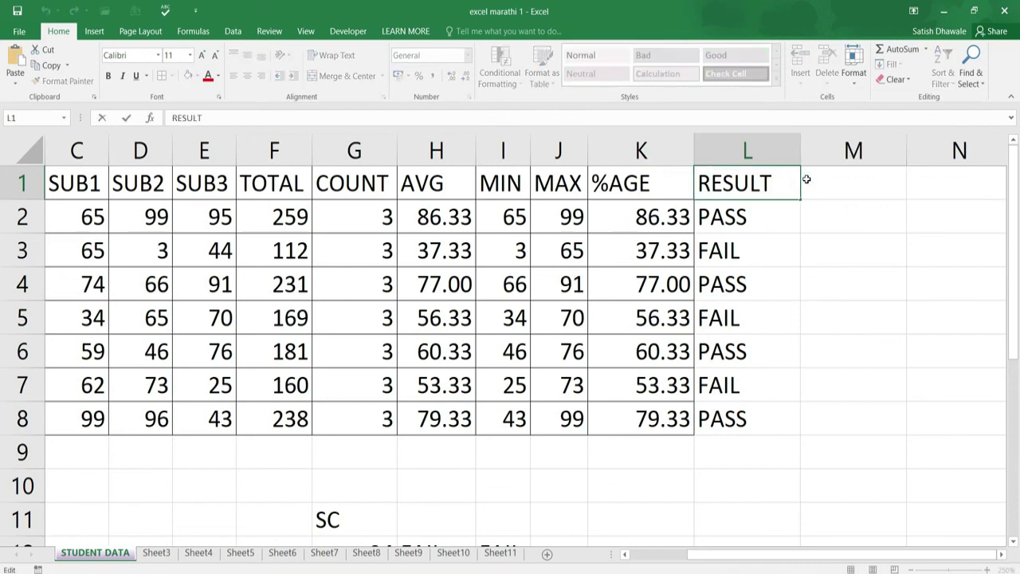
type(" -OR")
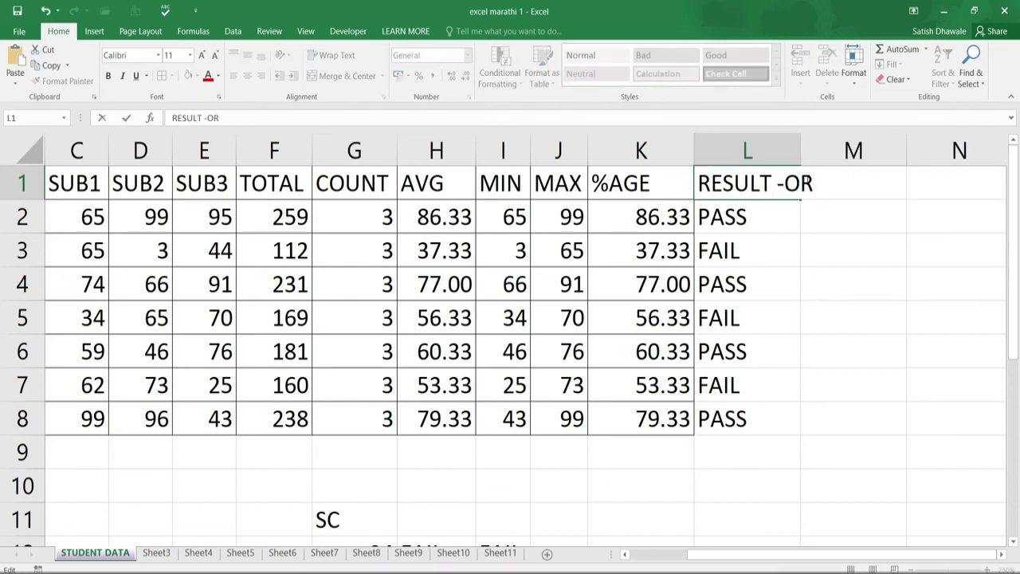
key("Return")
double_click(801, 151)
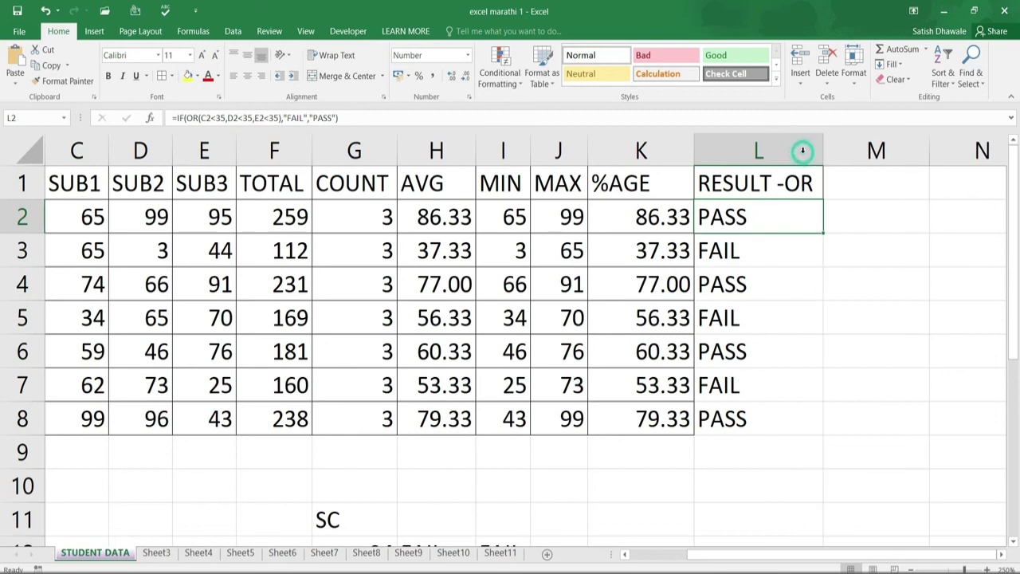
- Start an =IF(AND( formula in M2, abandoning the attempt in M1
left_click(856, 184)
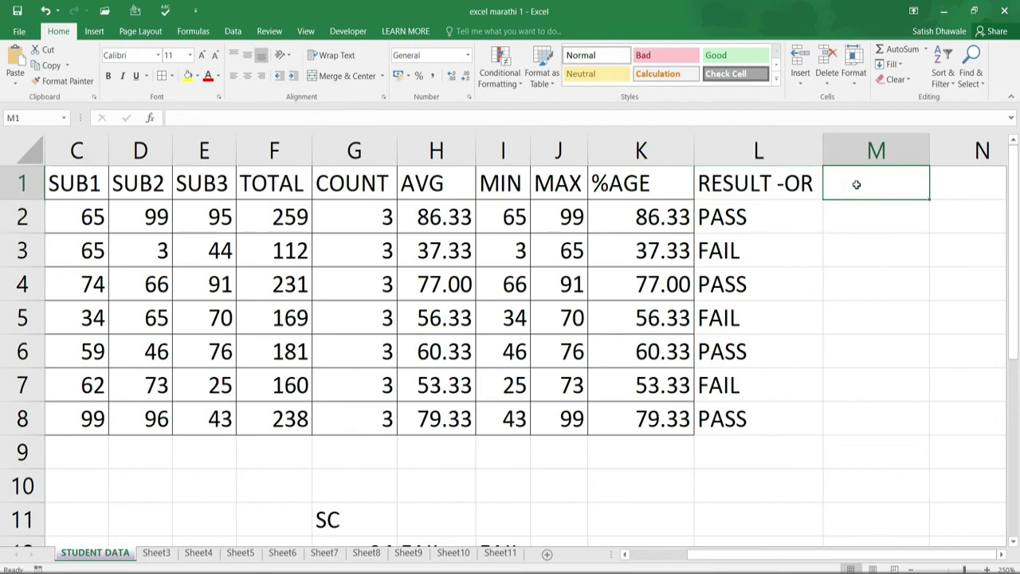
type("=A")
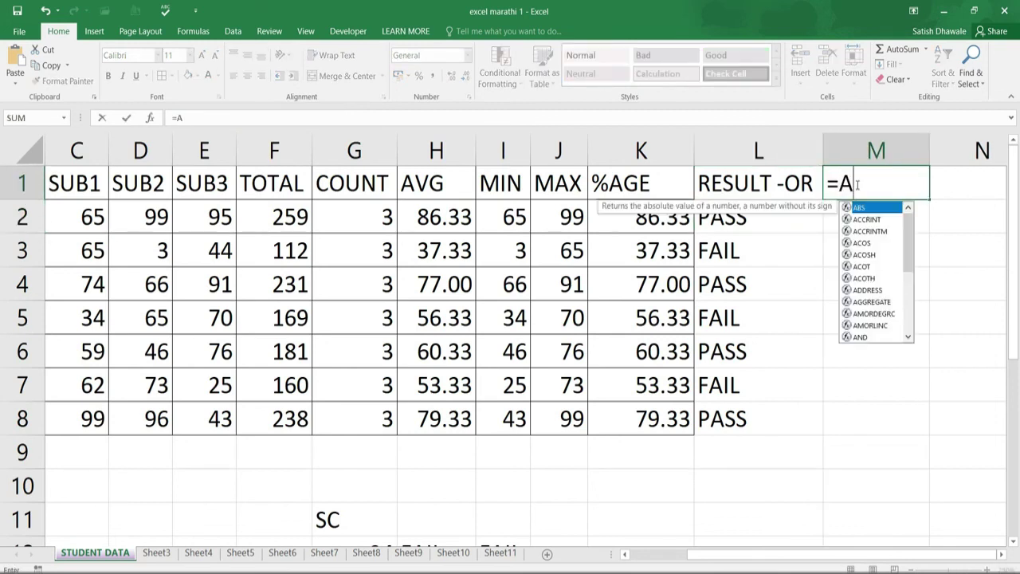
key("BackSpace")
type("IF")
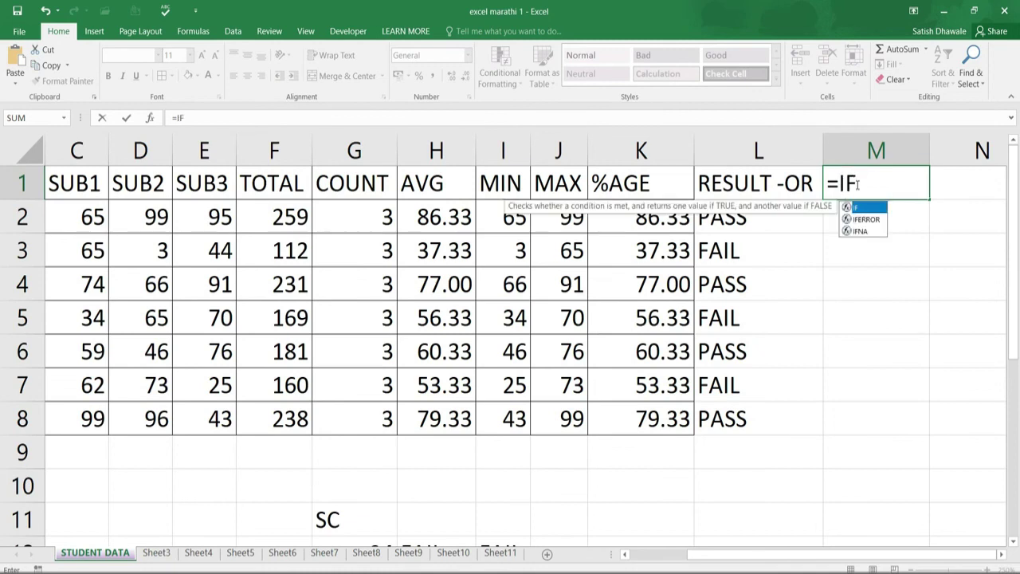
type("(AND")
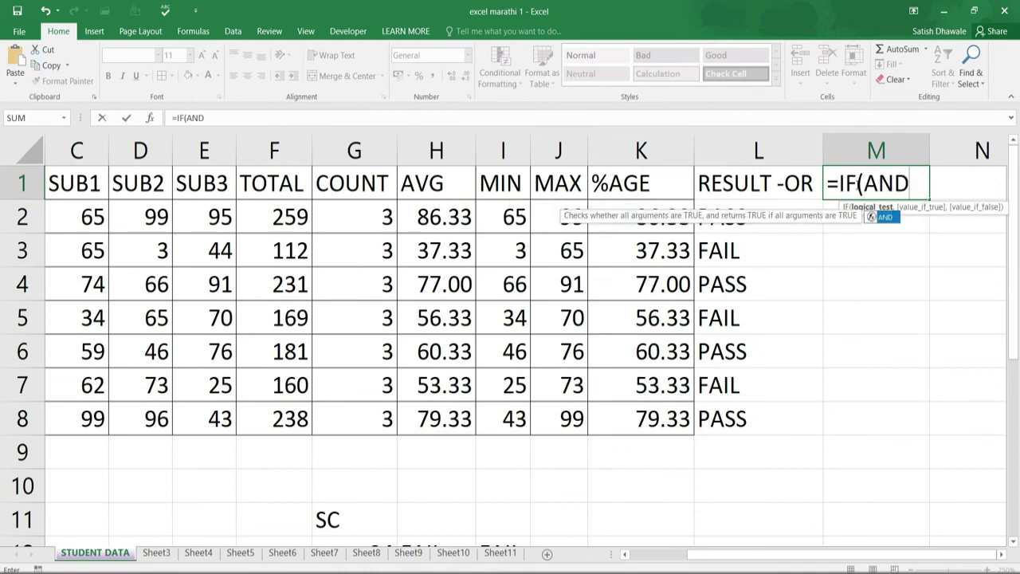
type("(")
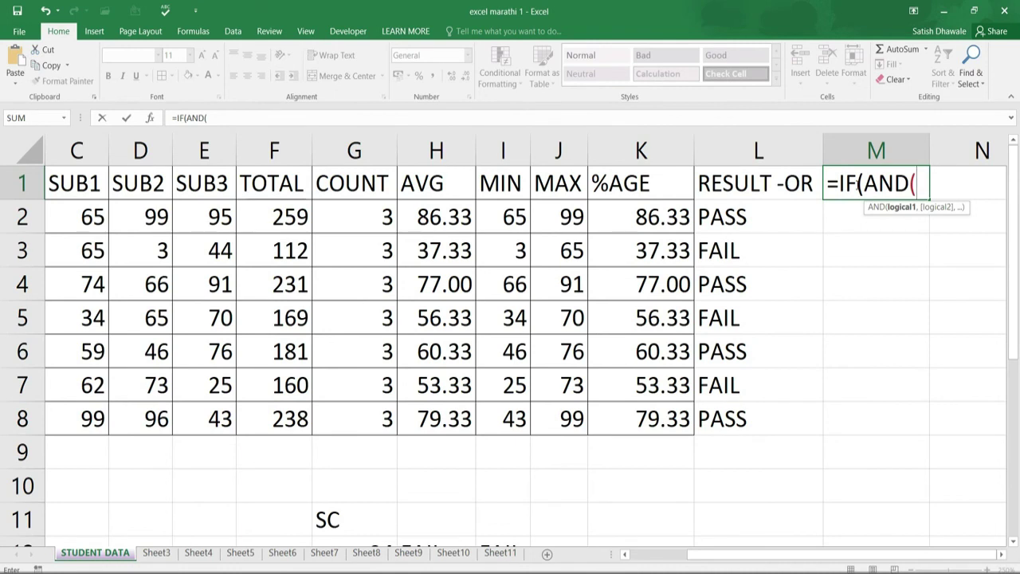
key("Escape")
left_click(866, 217)
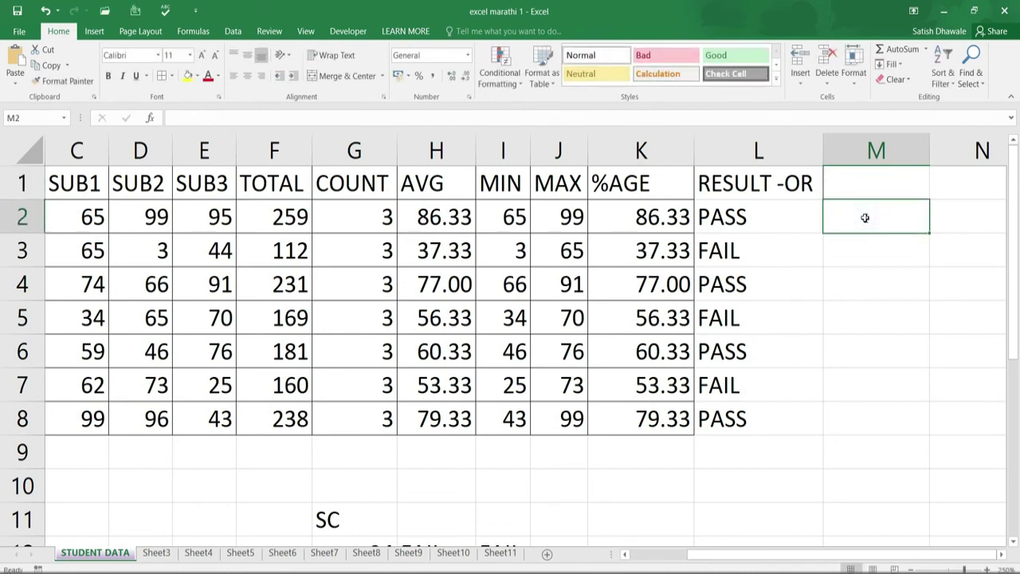
type("=IF(AND(")
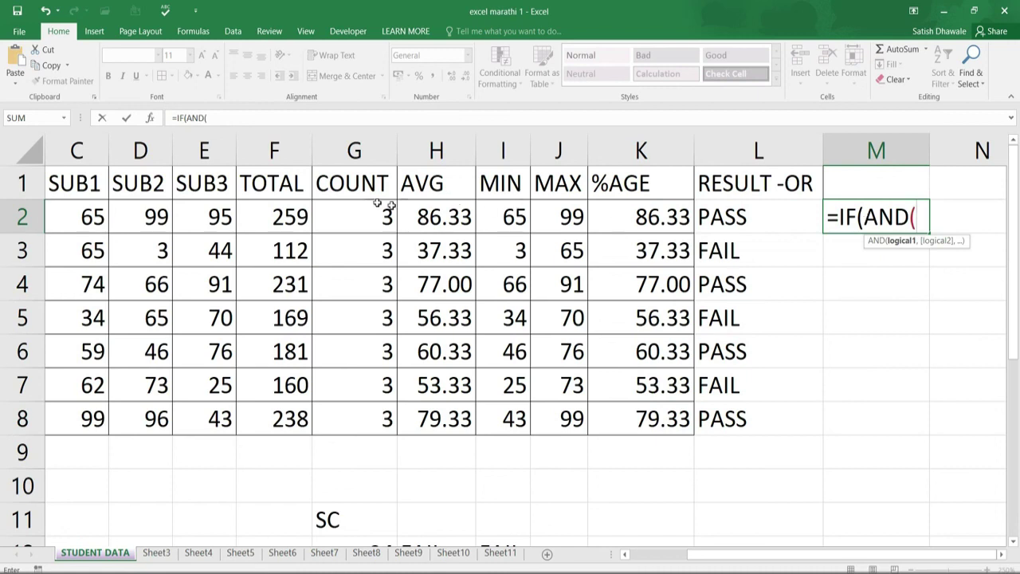
- Add the AND conditions C2>=35, D2>=35 and E2>=35 to M2's formula
left_click(94, 210)
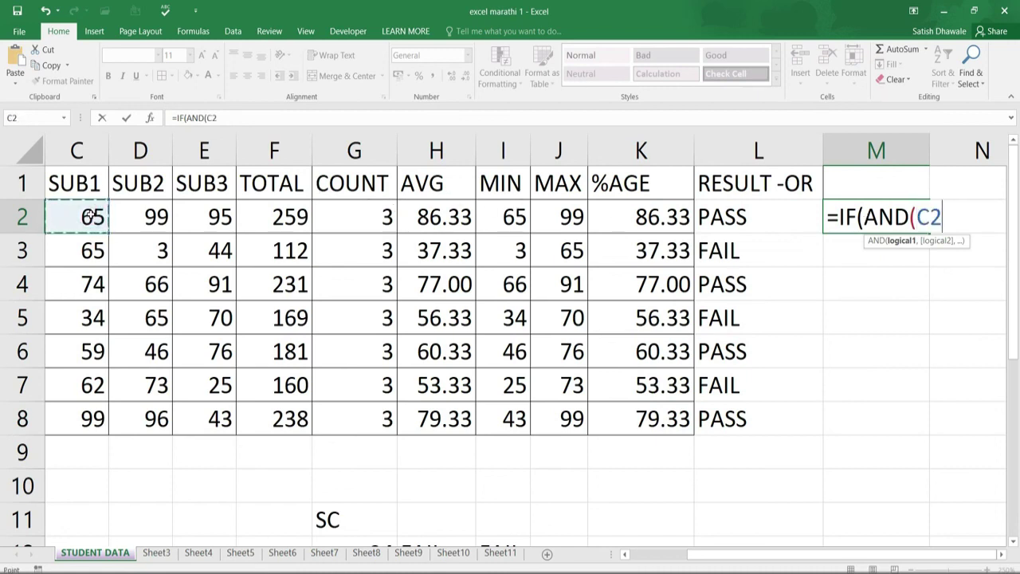
type(">=35")
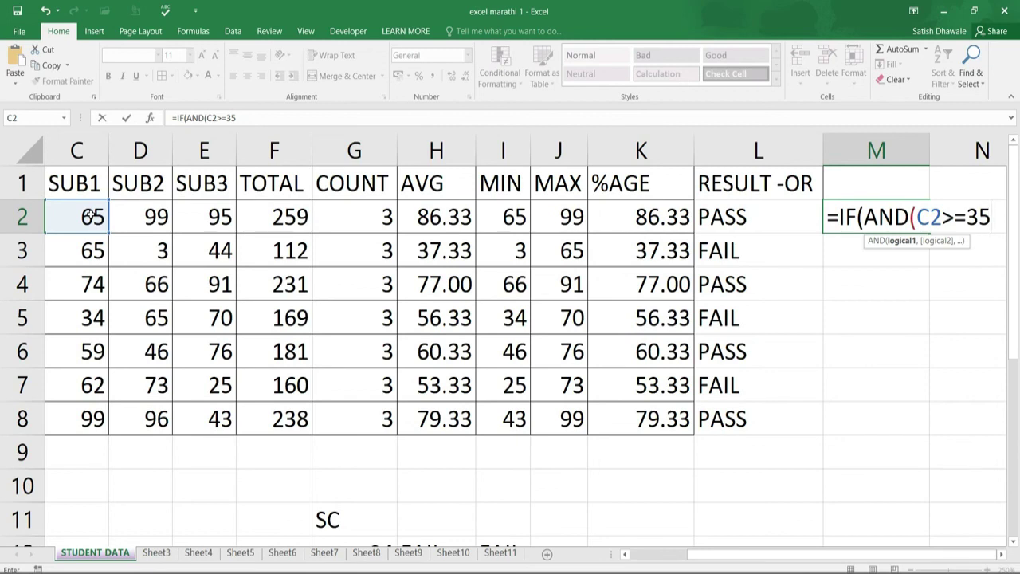
type(",")
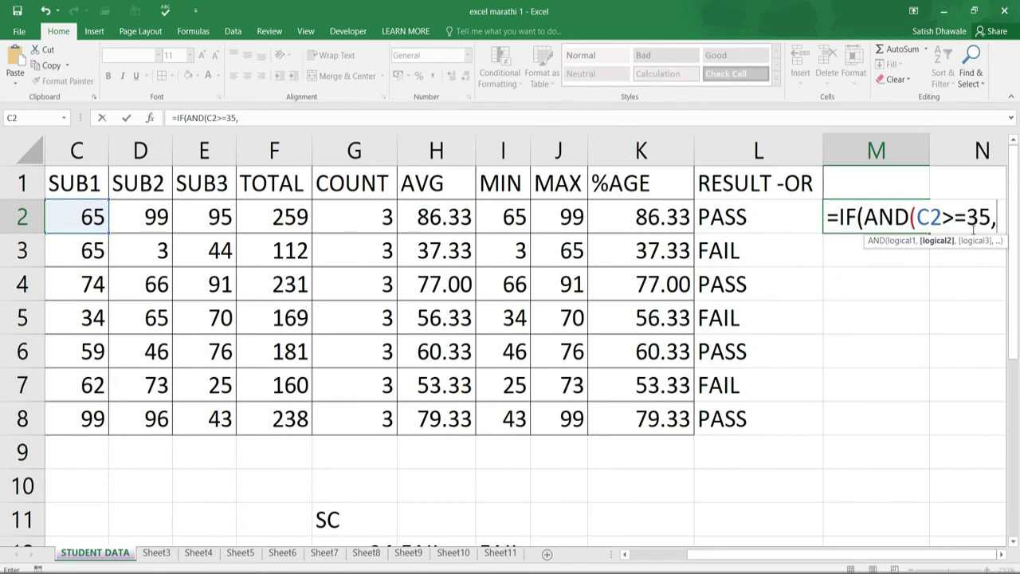
left_click(151, 217)
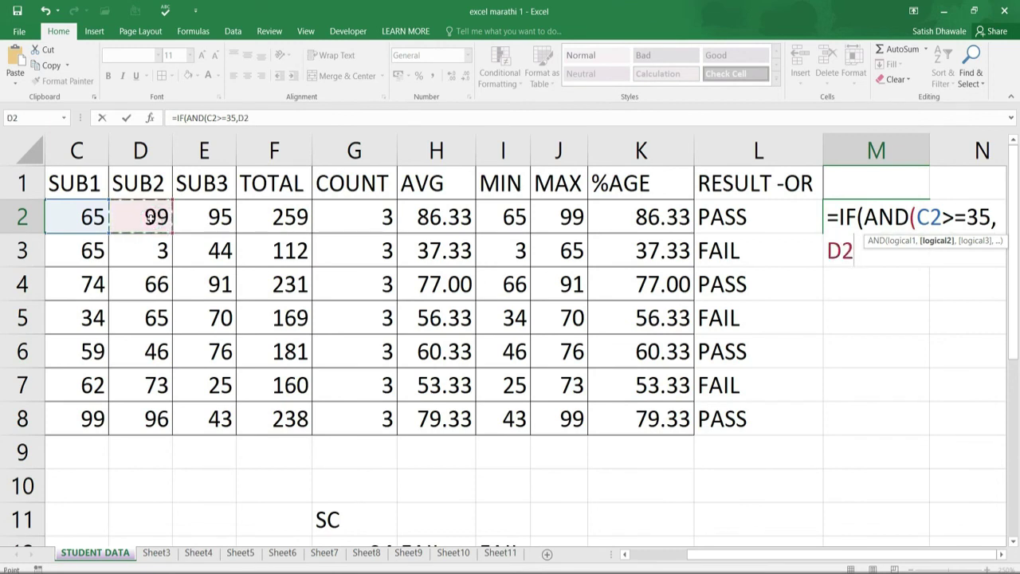
type(">=")
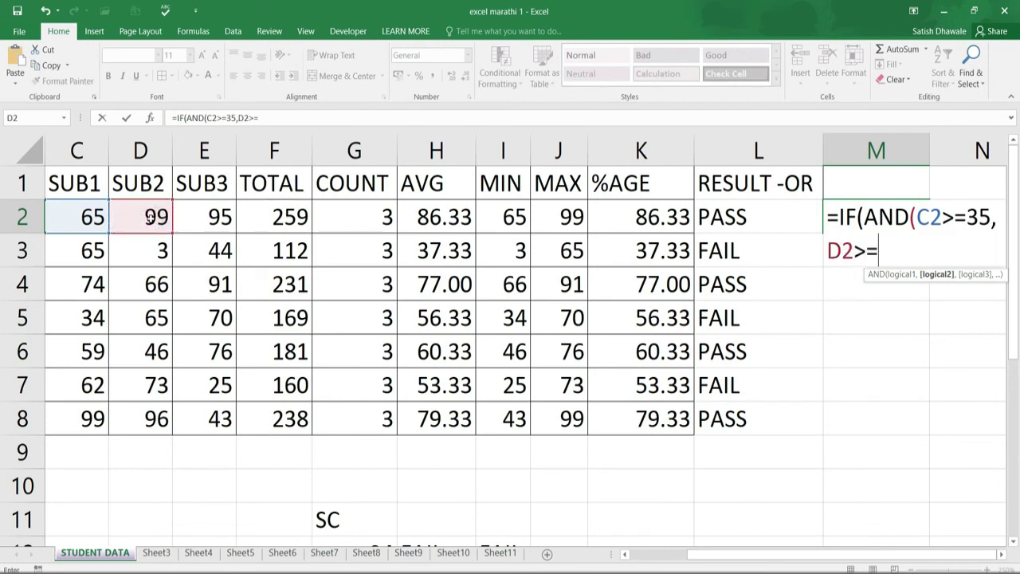
type("35,")
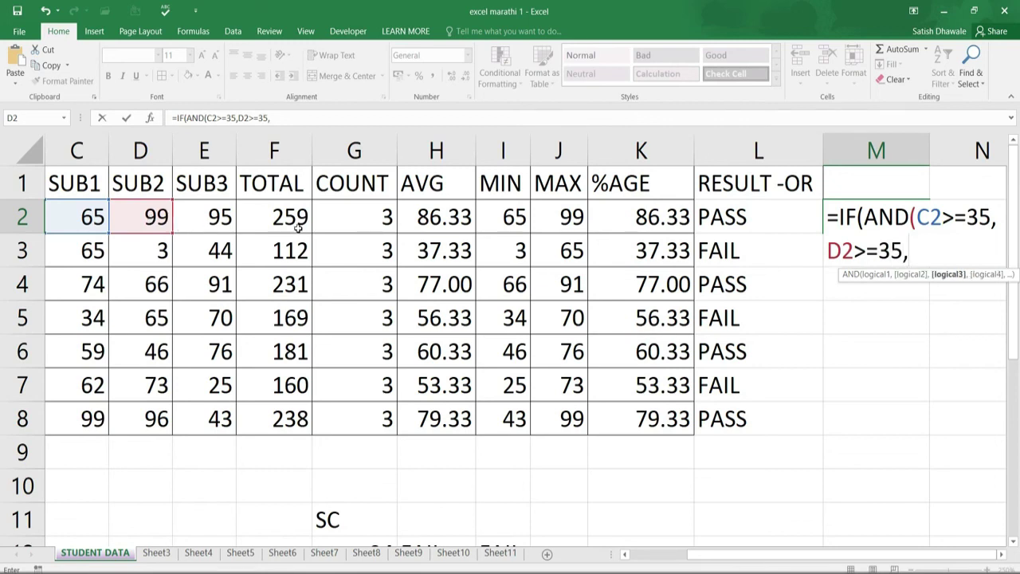
left_click(183, 217)
type(">=35)")
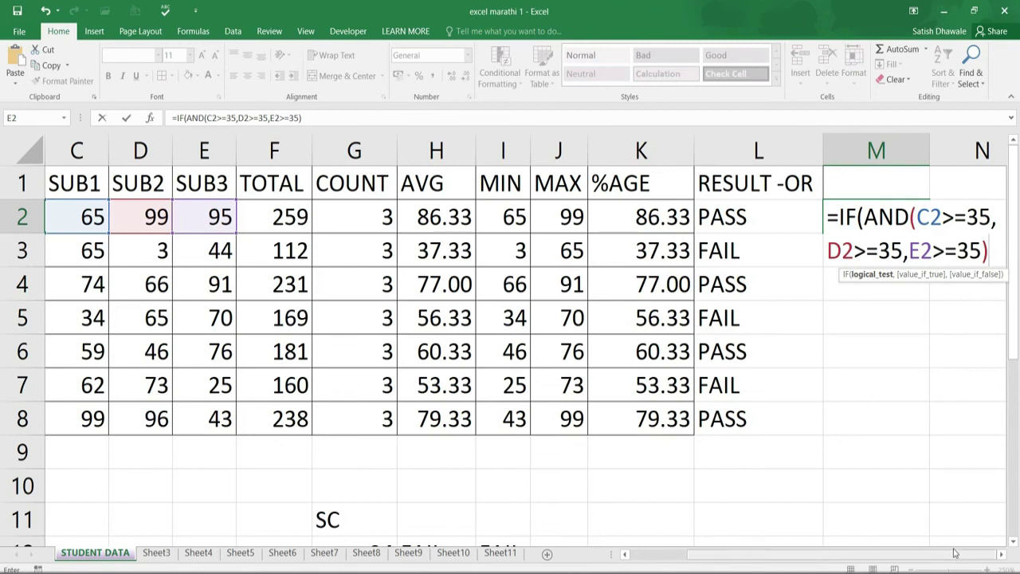
- Remove the stray "FAIL" argument and dismiss the missing-parenthesis warning
left_click(1002, 554)
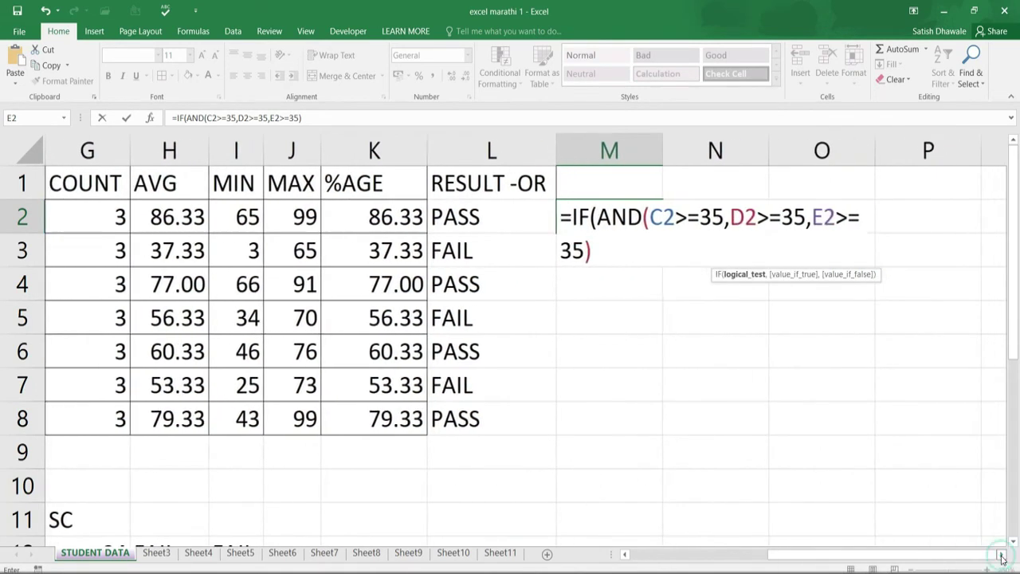
left_click(1001, 556)
type(",\"FAI")
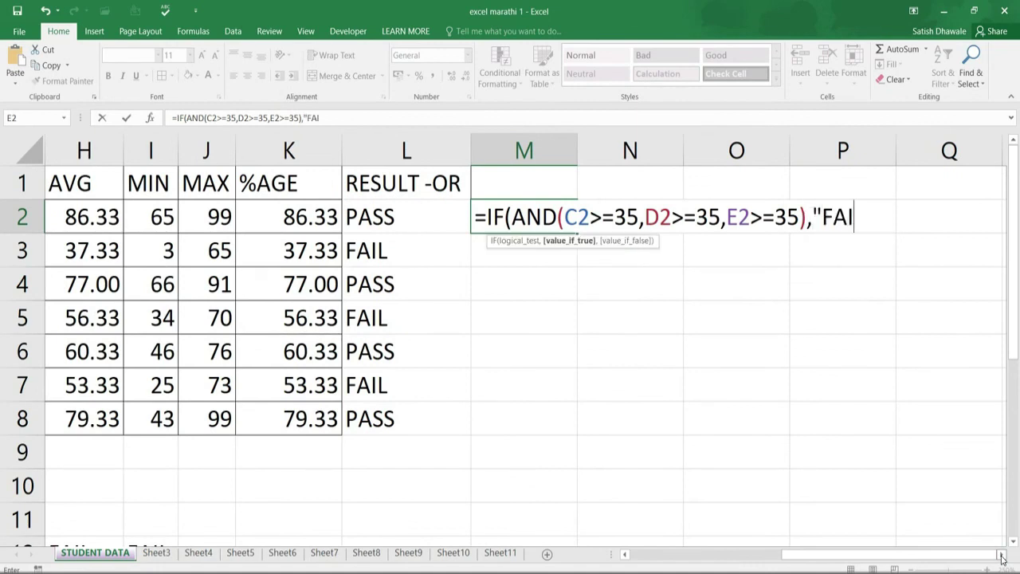
type("L\"")
key("BackSpace")
key("BackSpace")
key("BackSpace")
key("BackSpace")
key("BackSpace")
key("BackSpace")
key("Return")
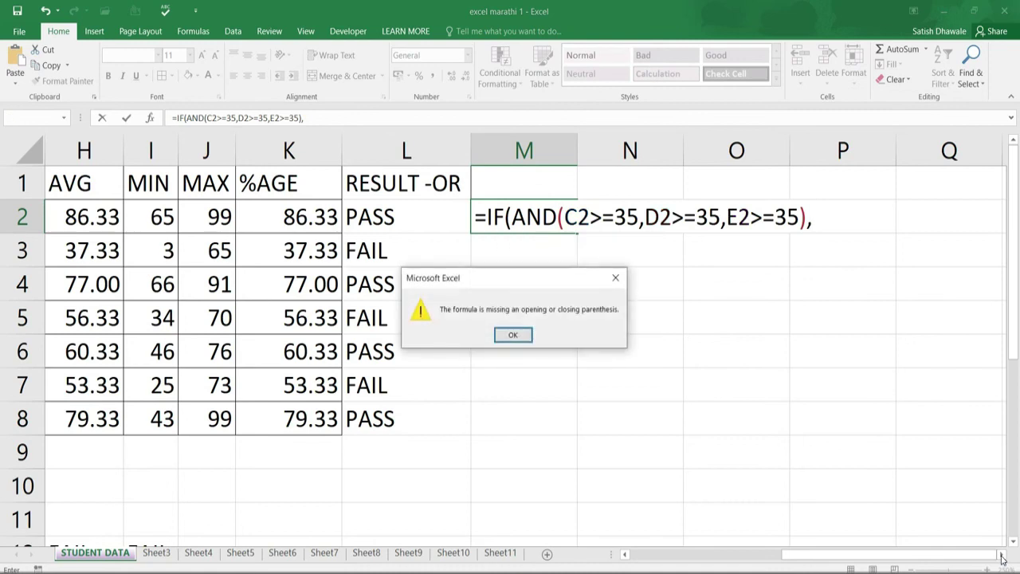
key("Return")
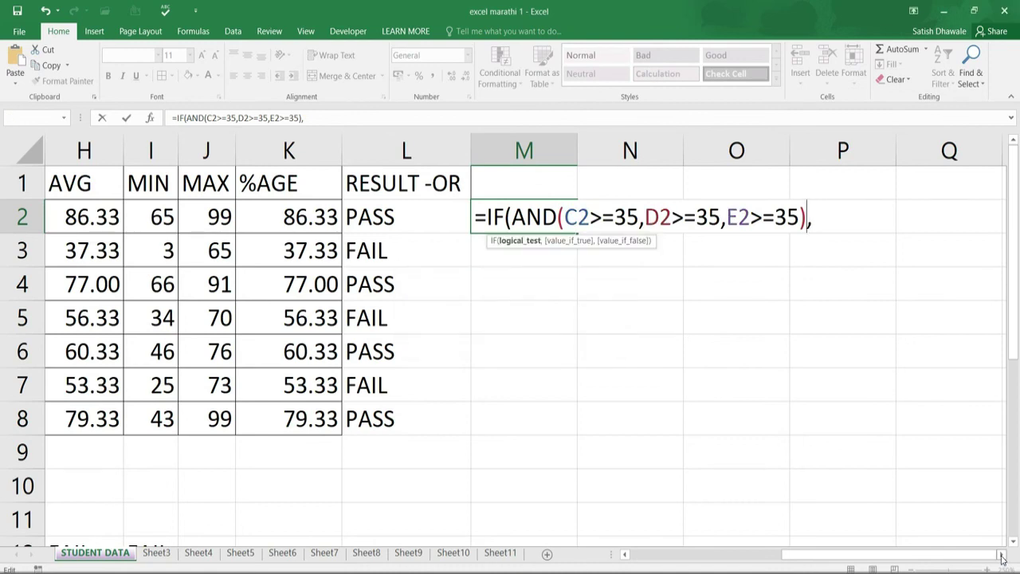
- Finish M2 with the "PASS","FAIL" results and accept the parenthesis correction
type("\"PASS\",\"FAIL\"")
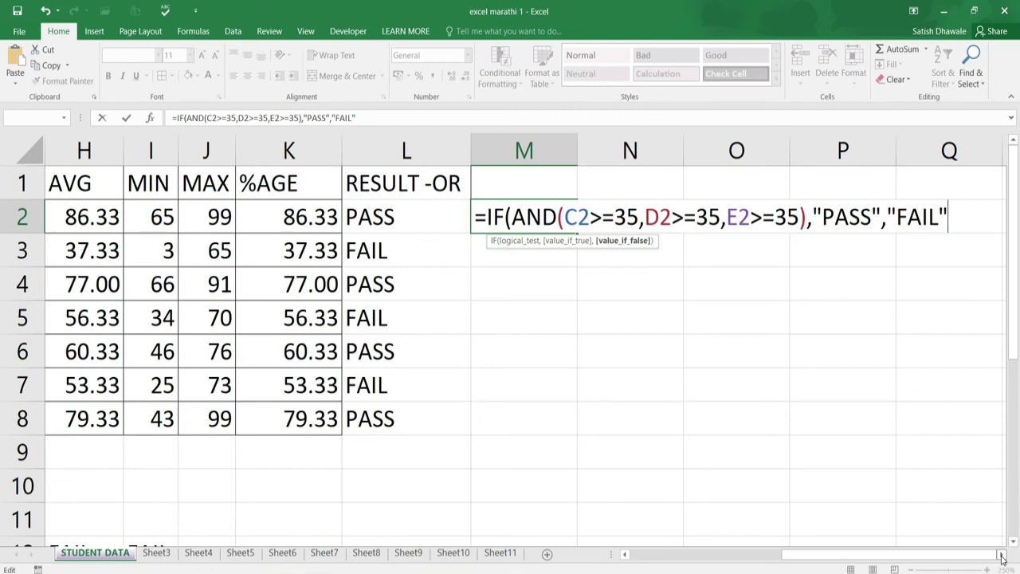
key("Return")
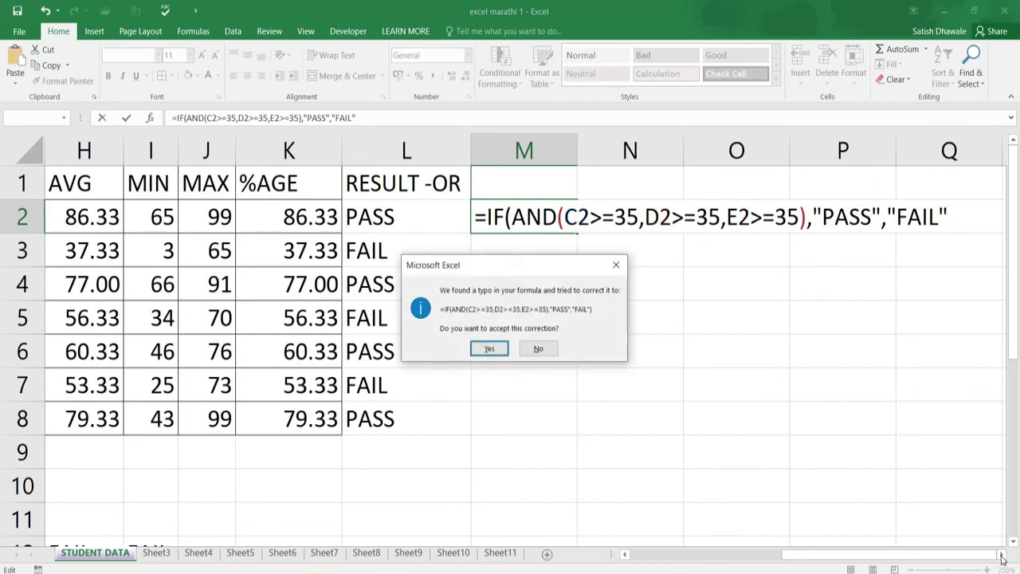
key("Return")
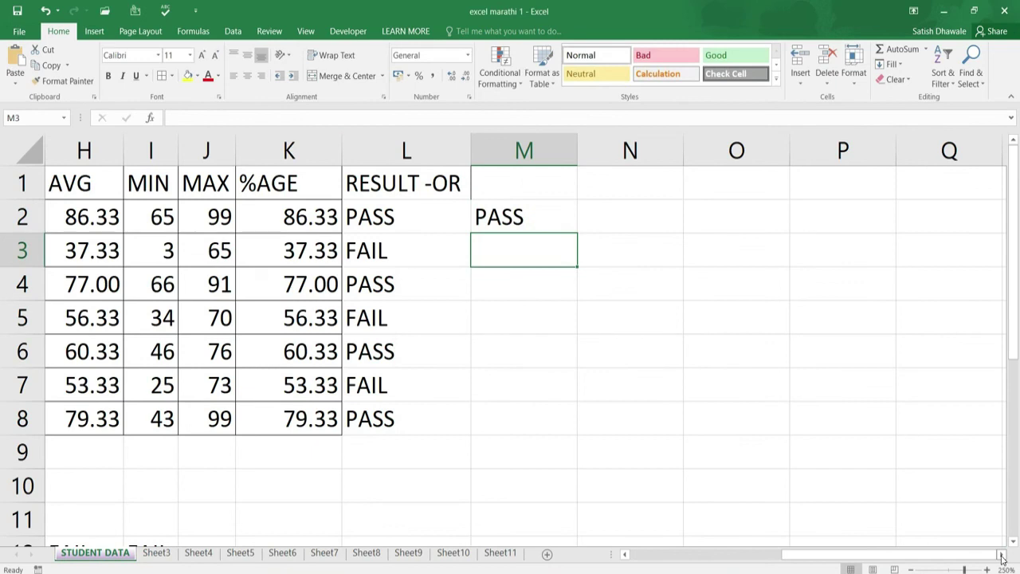
- Fill M2's AND formula down to M8 and compare it with the OR column
left_click(541, 218)
double_click(579, 232)
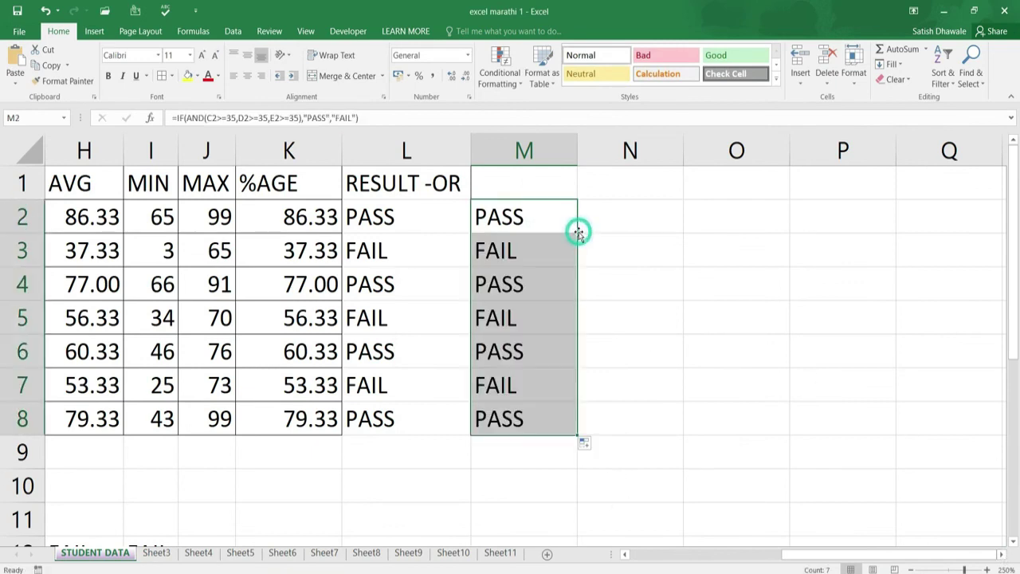
left_click_drag(530, 385, 360, 385)
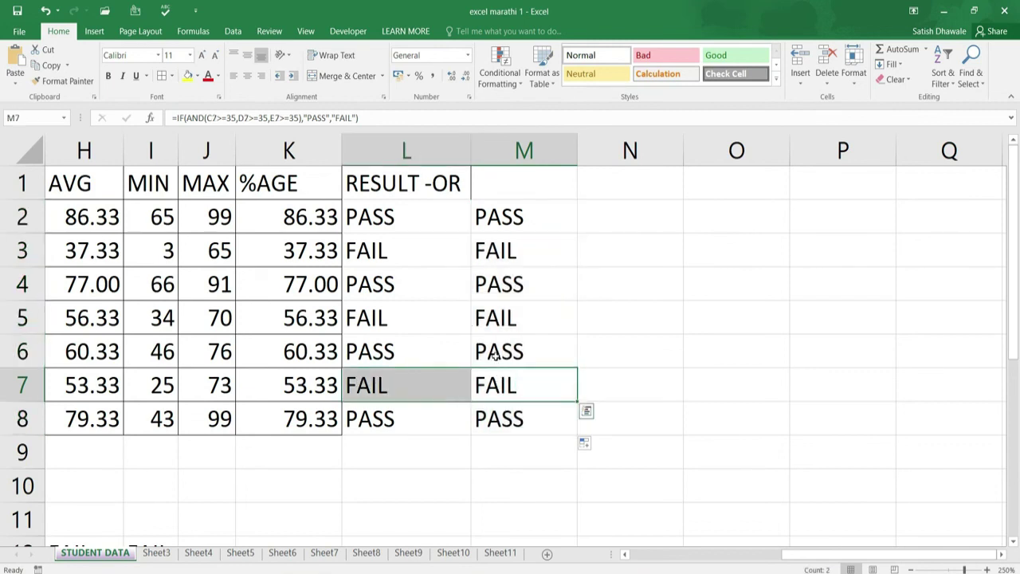
left_click_drag(528, 317, 363, 318)
left_click_drag(531, 252, 413, 256)
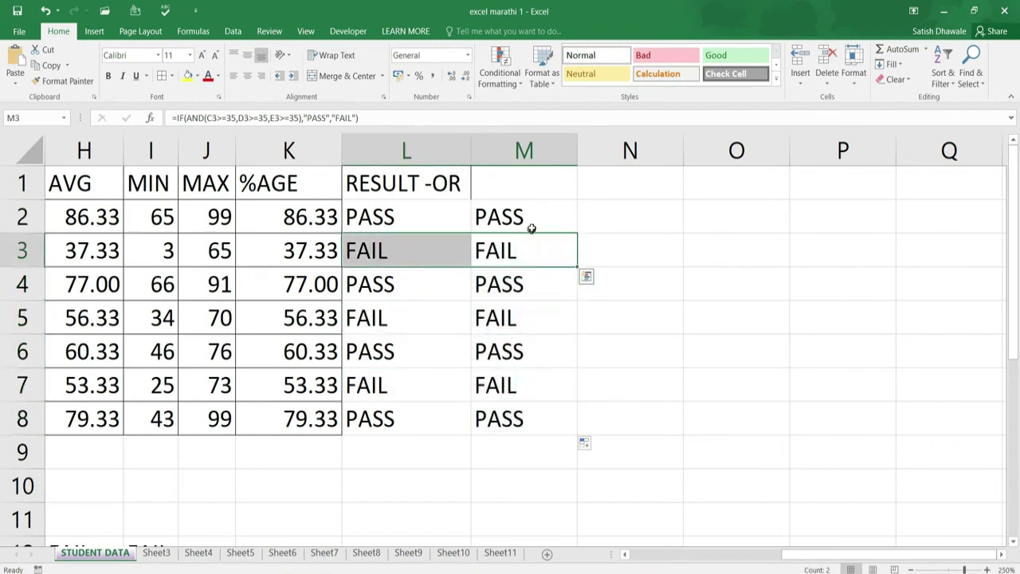
- Review M2's IF(AND) formula and confirm it unchanged
left_click(529, 220)
double_click(529, 223)
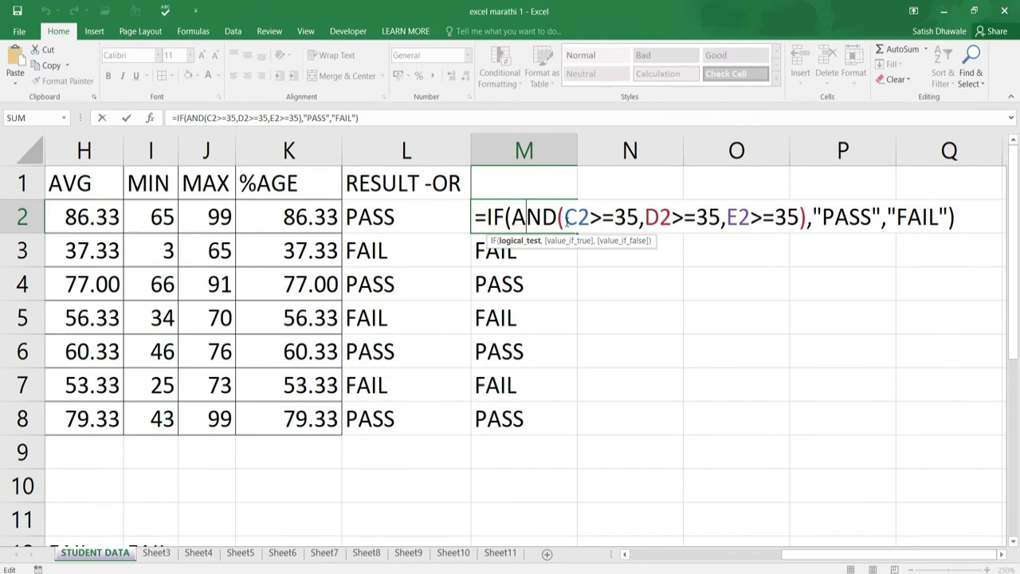
key("Return")
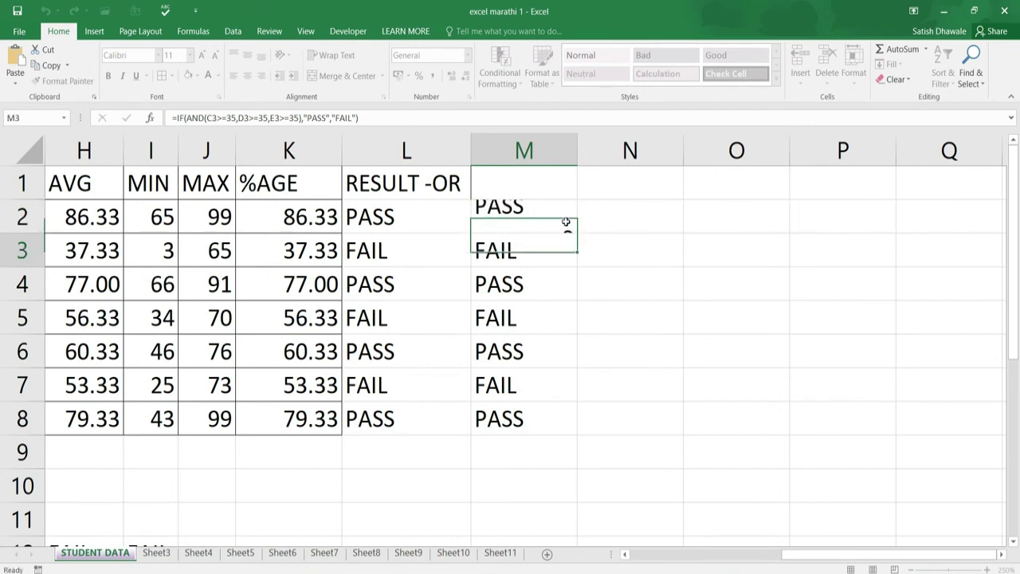
left_click(566, 221)
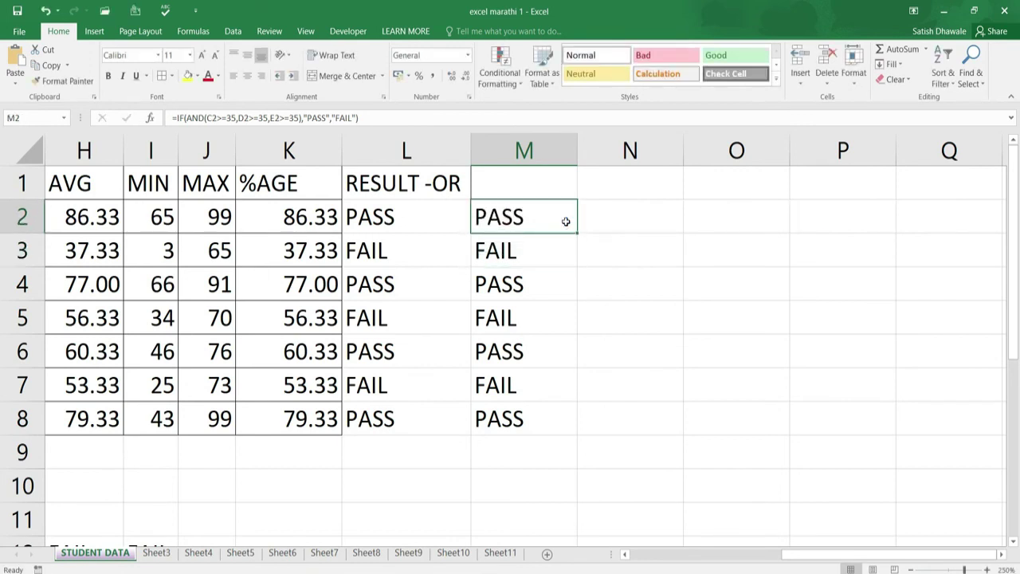